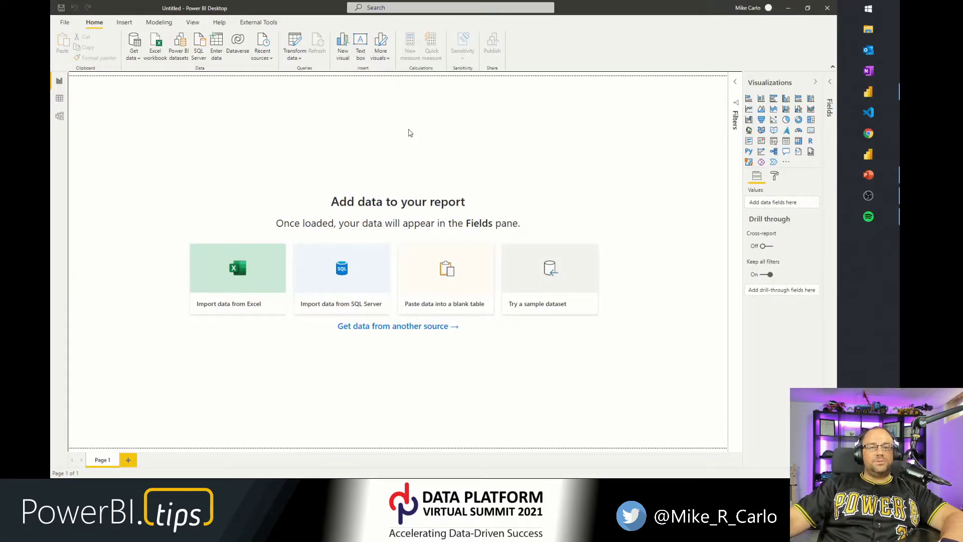
Open the recent report "Charticulator 1 hr presentation.pbix".
left_click(65, 22)
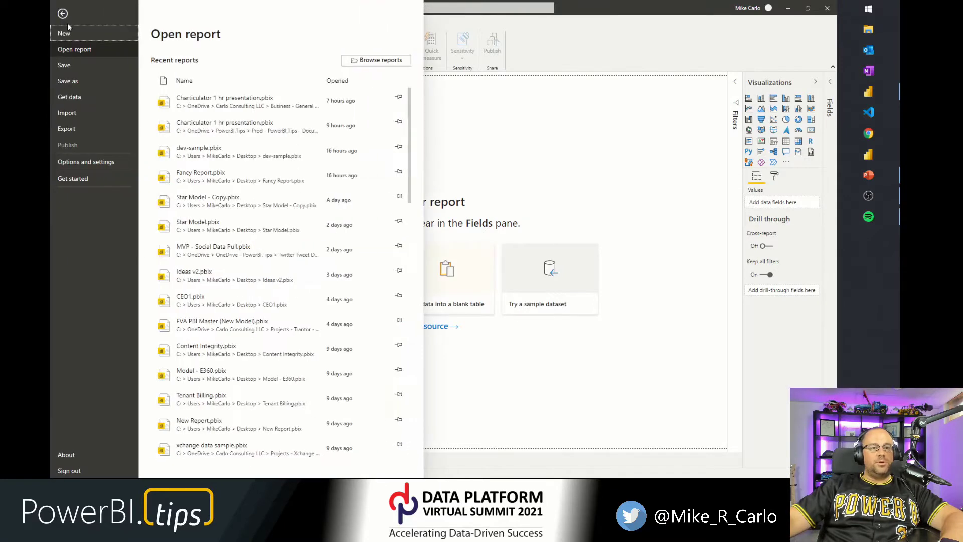
left_click(217, 110)
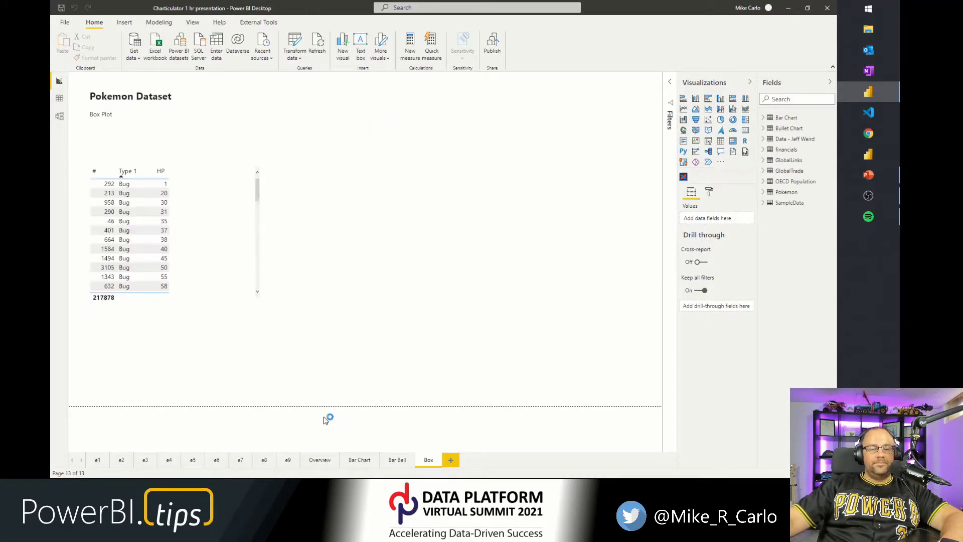
Switch to the Overview report page.
left_click(319, 459)
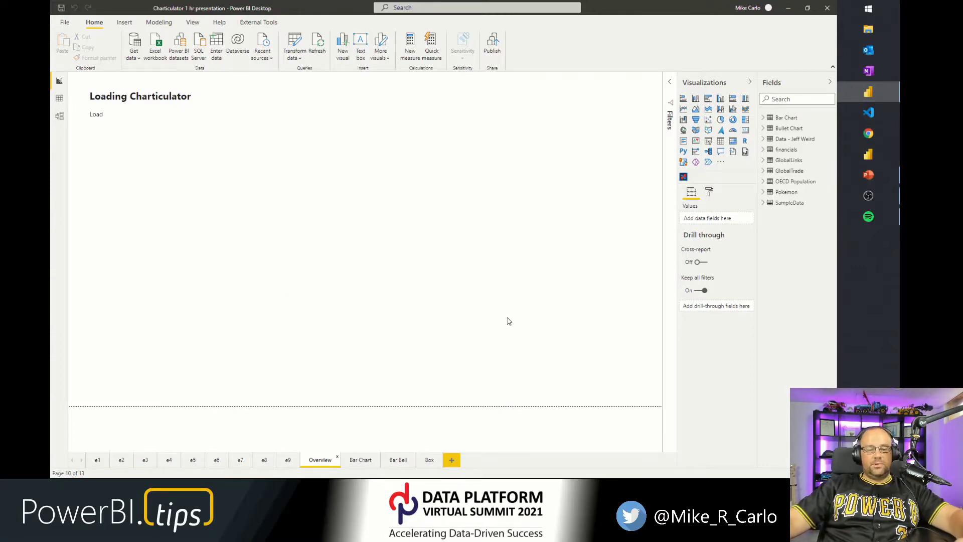
key("super")
type("zoomit")
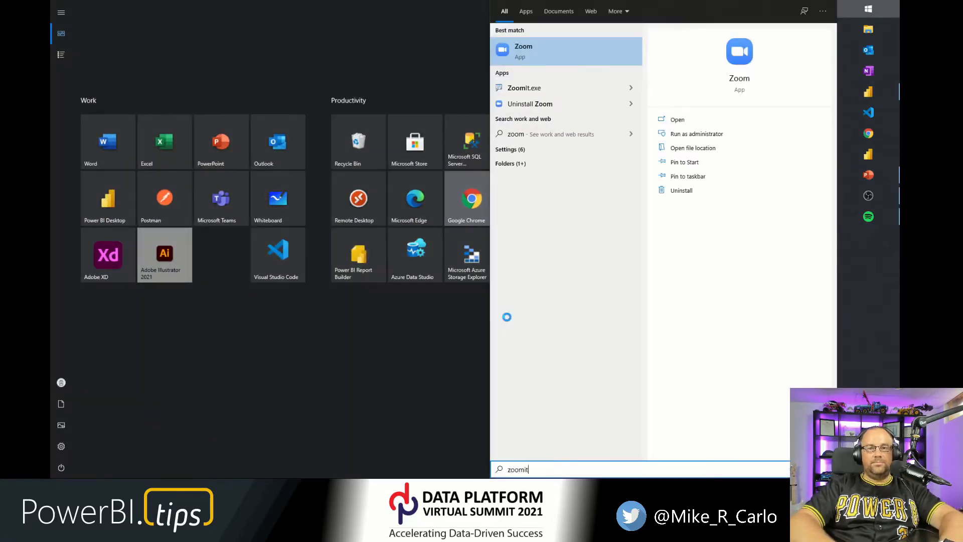
key("Return")
key("ctrl+1")
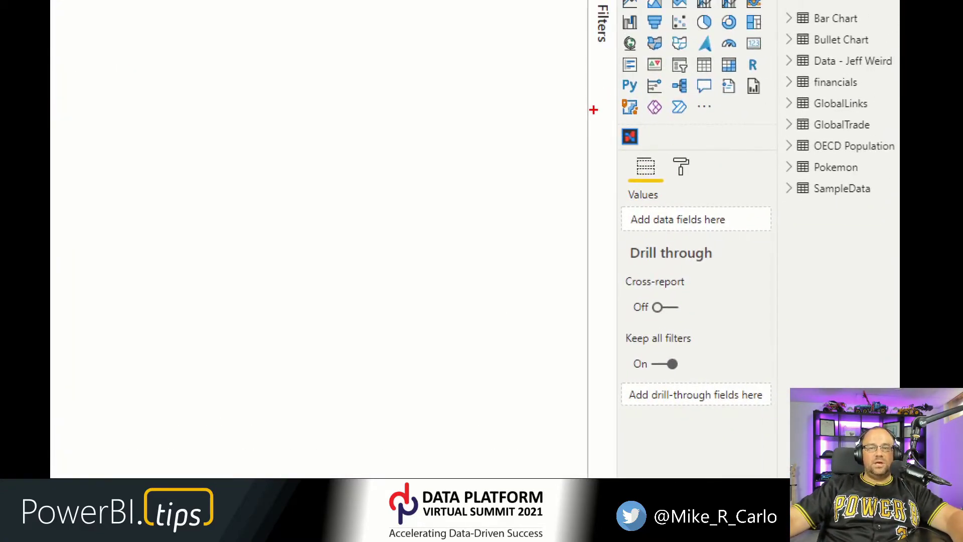
left_click_drag(593, 110, 654, 160)
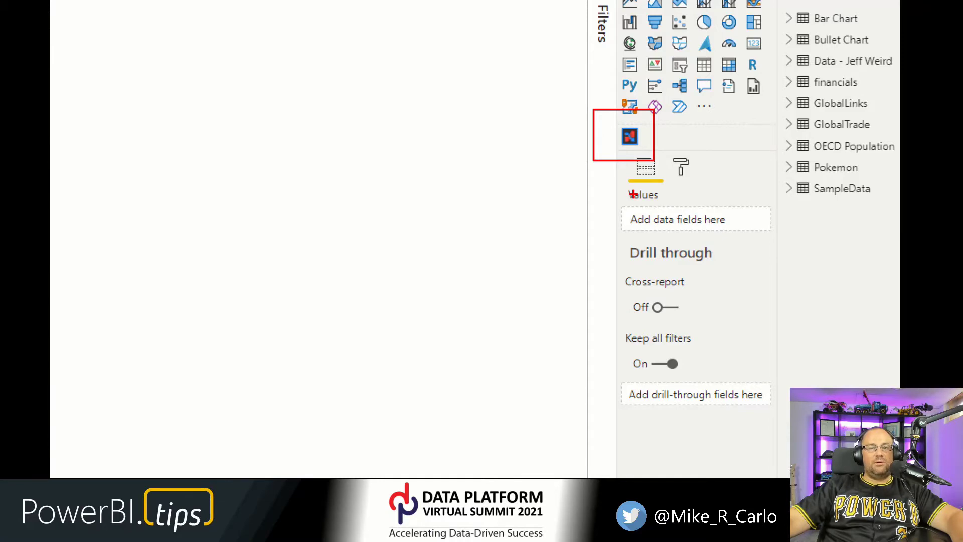
key("Escape")
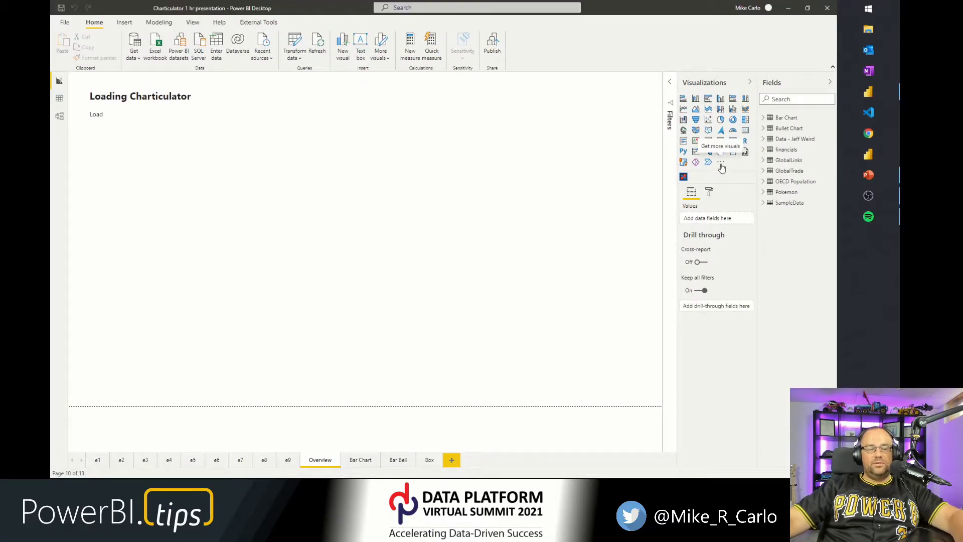
key("ctrl+1")
mouse_move(658, 107)
left_mouse_down()
mouse_move(775, 201)
mouse_move(778, 176)
left_mouse_up()
key("Escape")
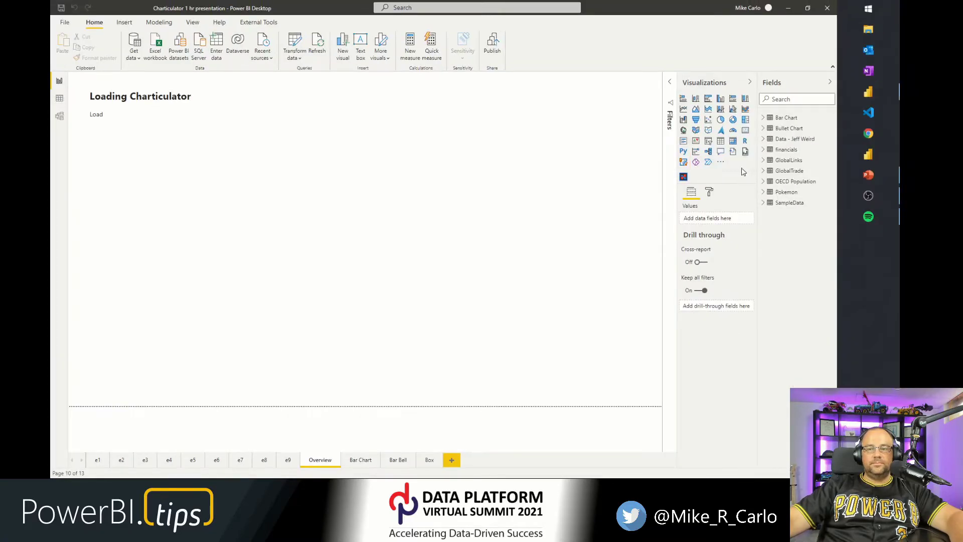
Open the Get more visuals dialog from the visualizations options.
left_click(717, 164)
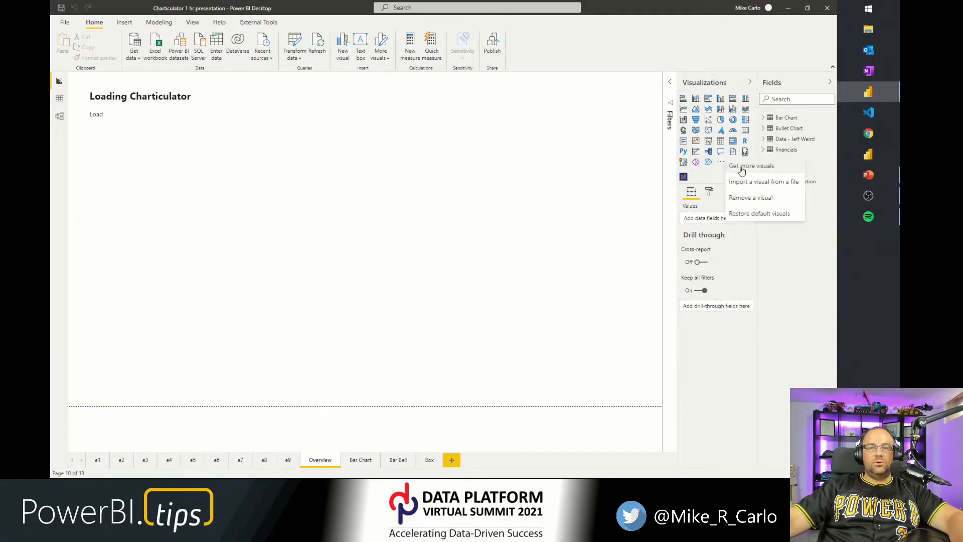
key("ctrl+1")
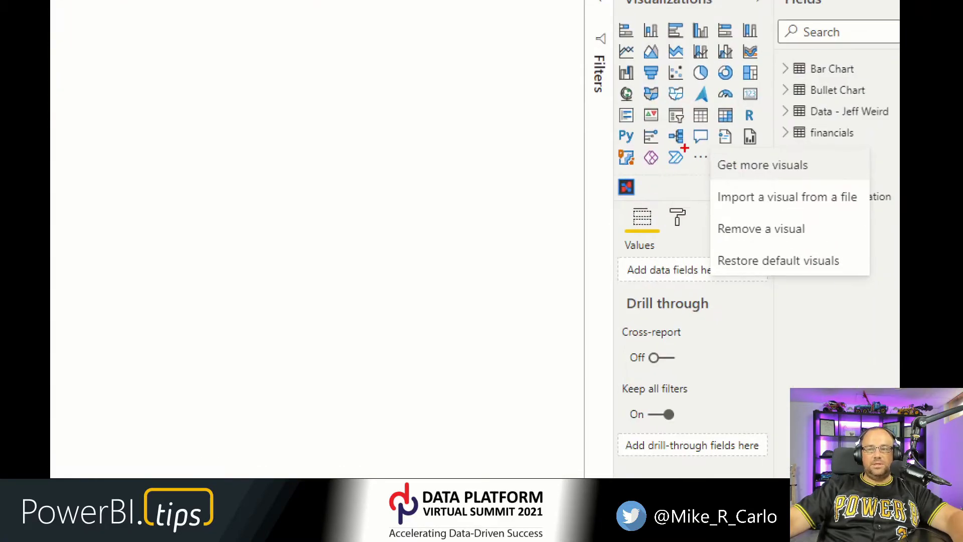
mouse_move(687, 142)
left_mouse_down()
mouse_move(771, 180)
mouse_move(825, 189)
left_mouse_up()
key("Escape")
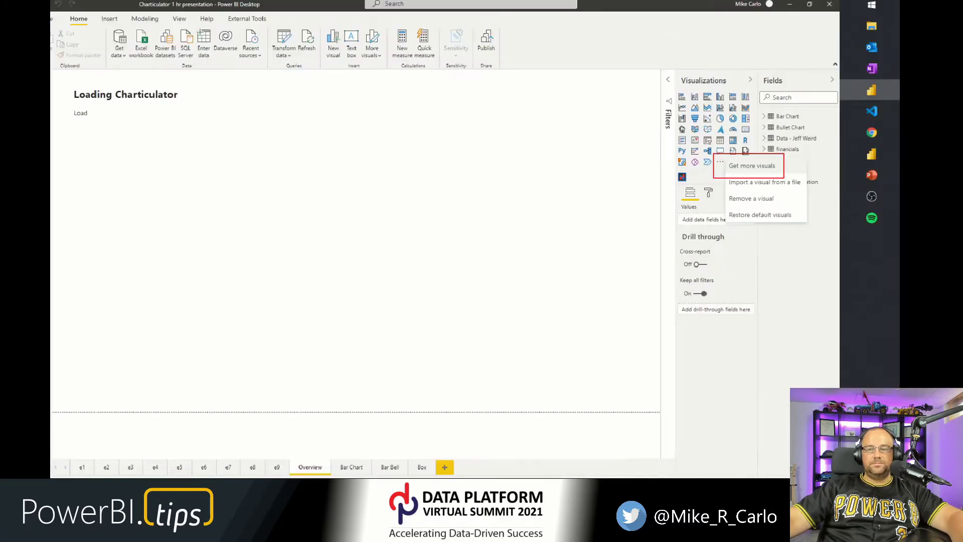
key("Escape")
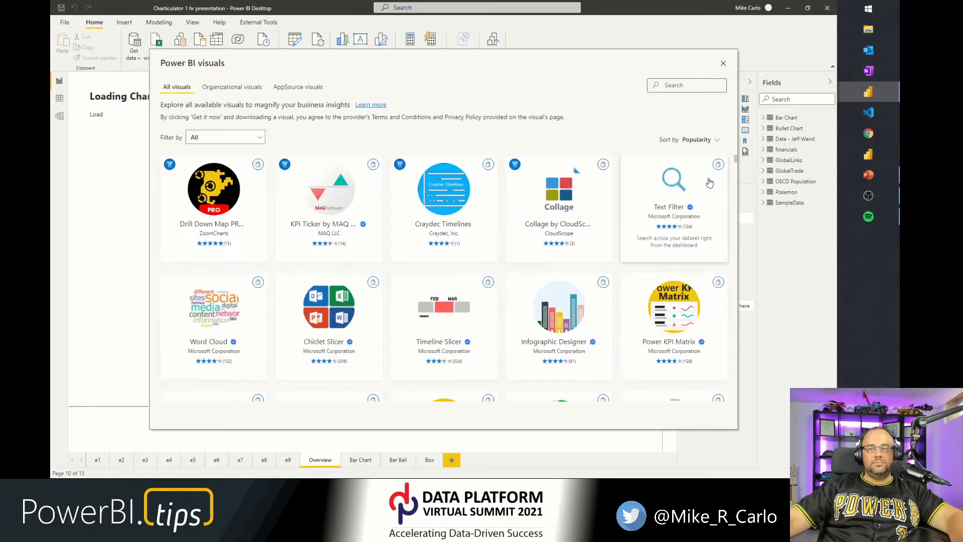
Search the visuals store for Charticulator, open its details page and browse its preview screenshots.
left_click(667, 88)
type("charticu")
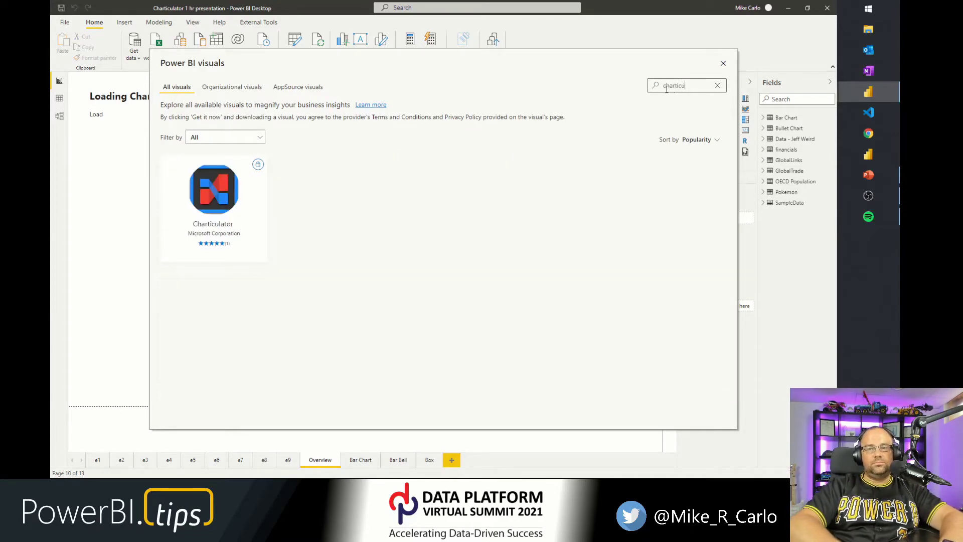
left_click(253, 201)
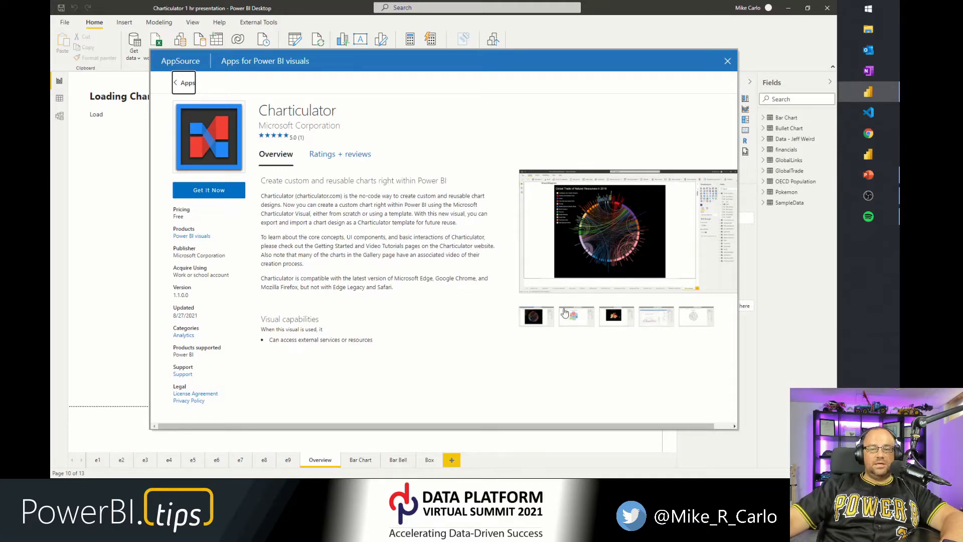
left_click(581, 315)
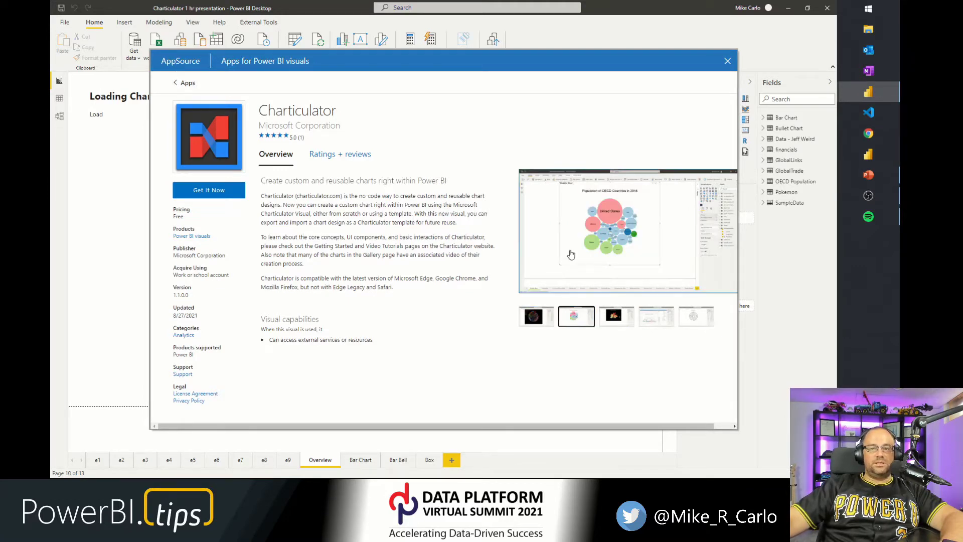
Open Chrome with a profile, go to charticulator.com and maximize the browser window.
left_click(877, 136)
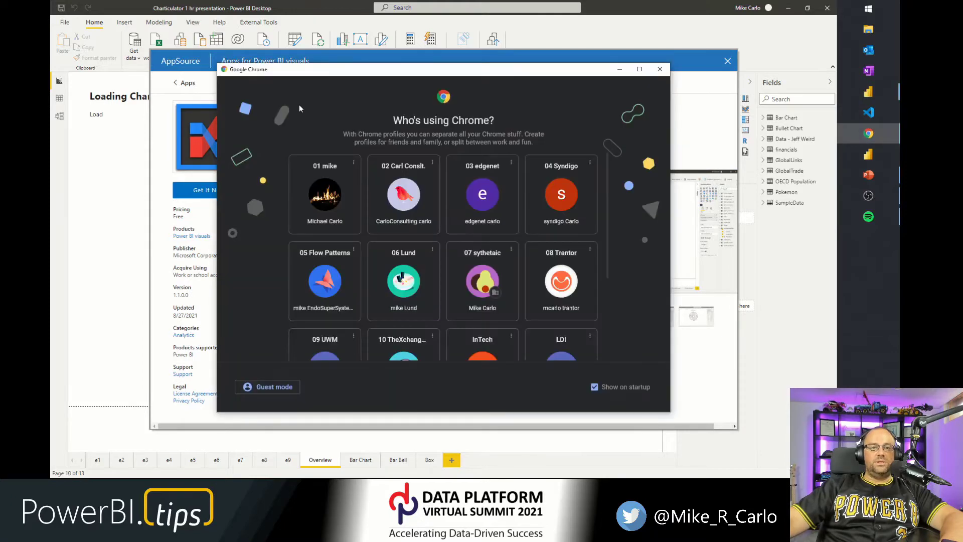
left_click(312, 182)
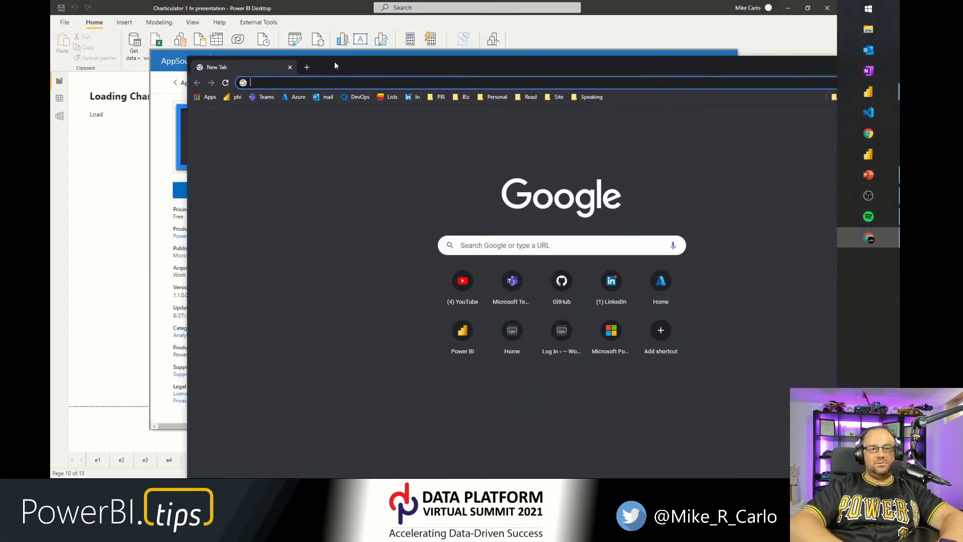
type("charticulator.com")
key("Return")
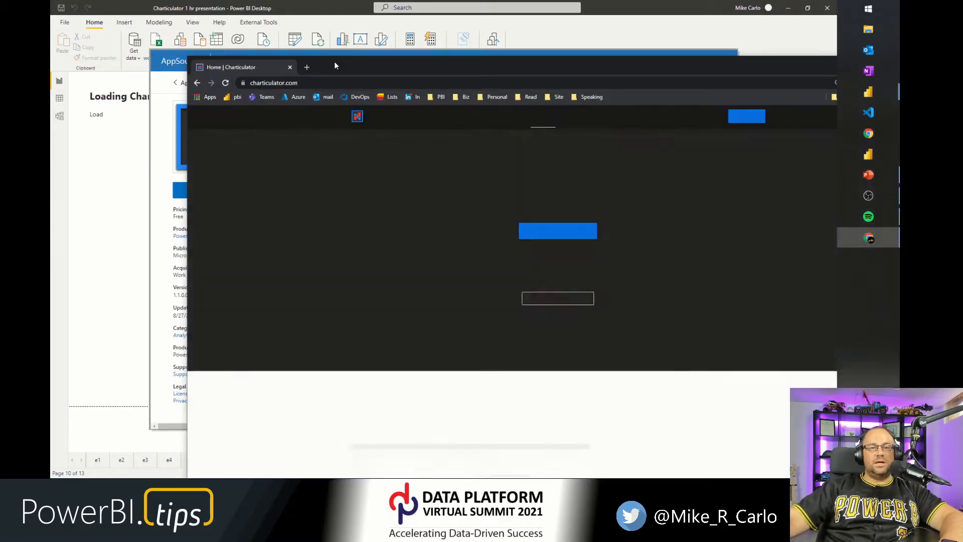
left_click_drag(378, 64, 354, 59)
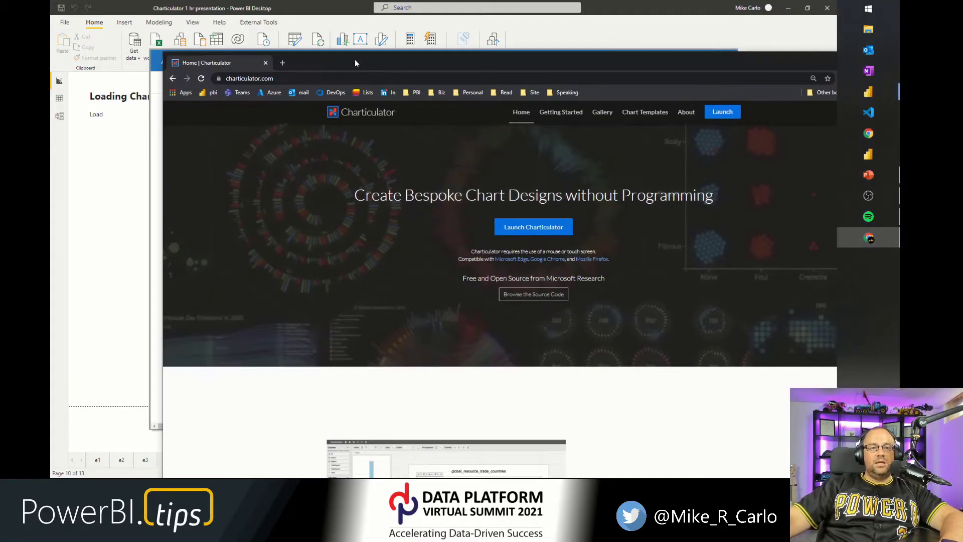
double_click(299, 56)
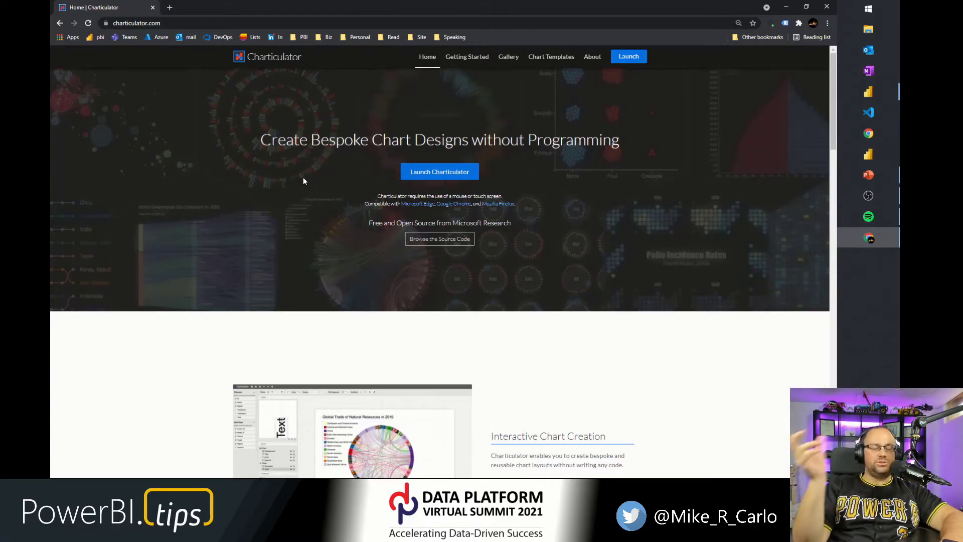
Open the Charticulator Getting Started documentation and scroll through it.
left_click(467, 56)
scroll(471, 146, "down", 8)
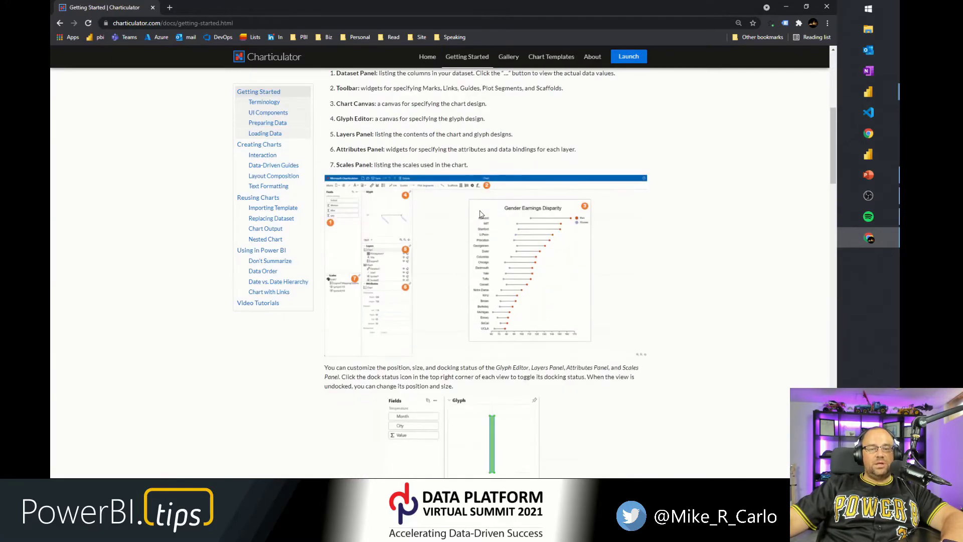
Browse the Charticulator Gallery of example charts.
left_click(509, 57)
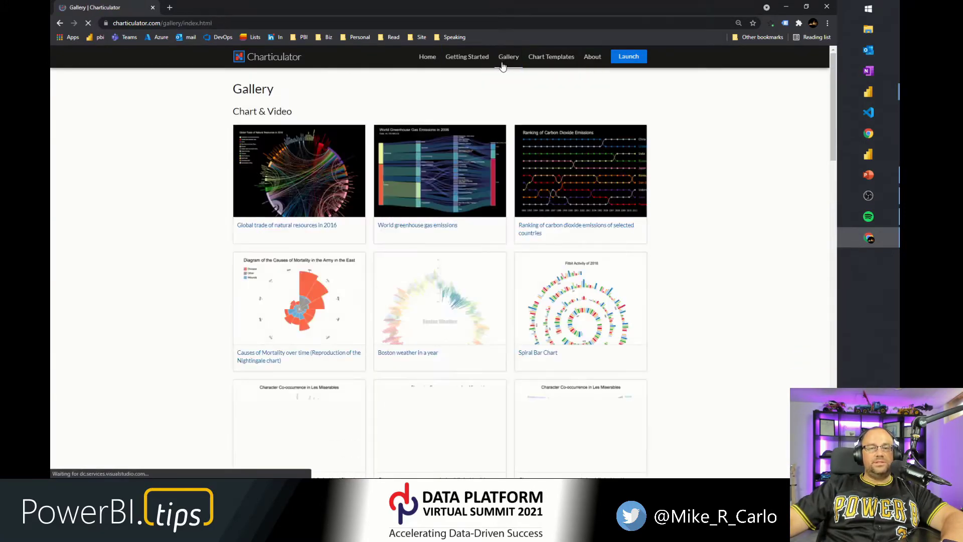
scroll(180, 247, "down", 2)
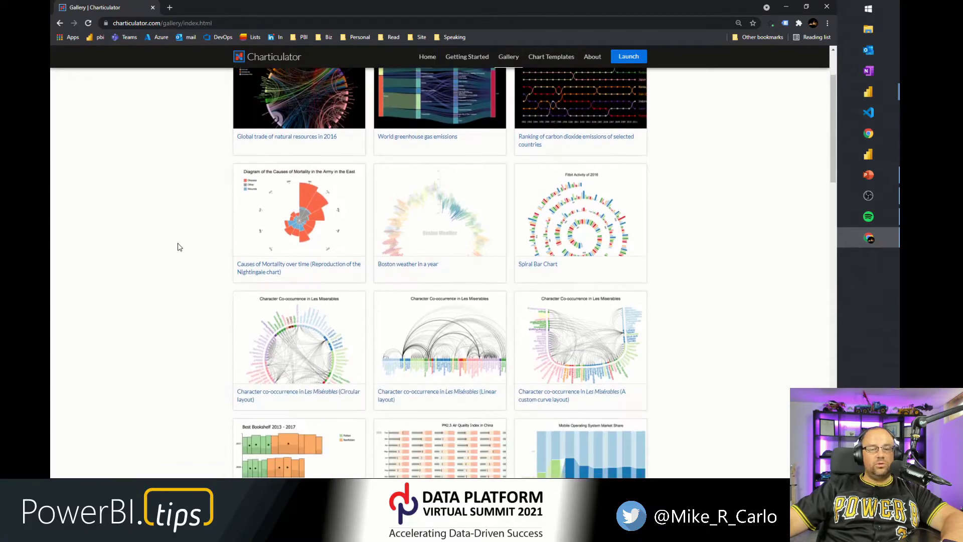
scroll(179, 246, "down", 5)
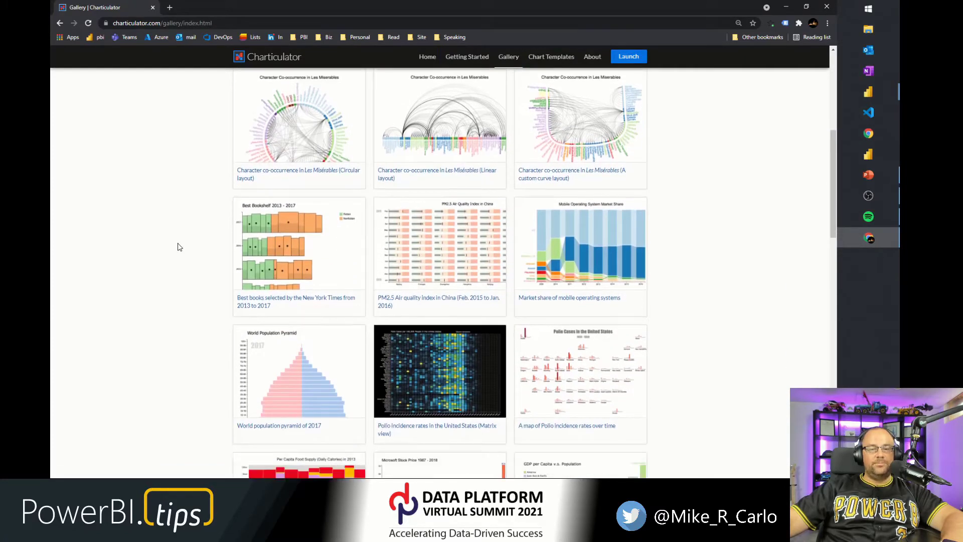
scroll(180, 247, "down", 4)
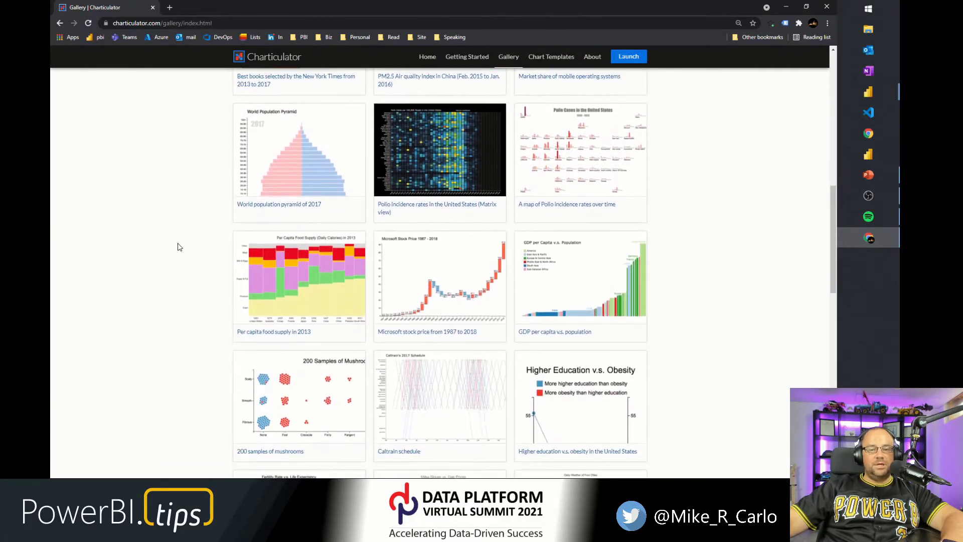
scroll(180, 247, "down", 3)
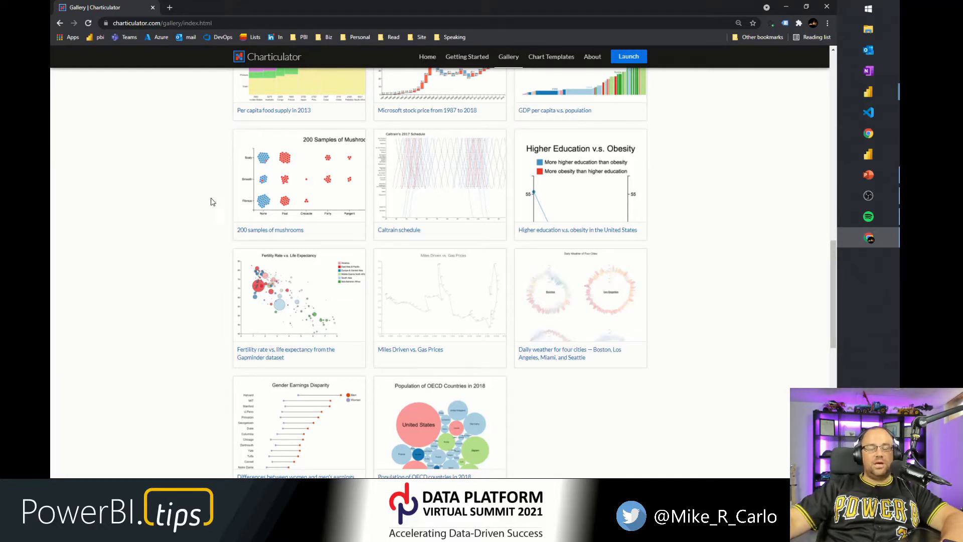
scroll(230, 200, "up", 2)
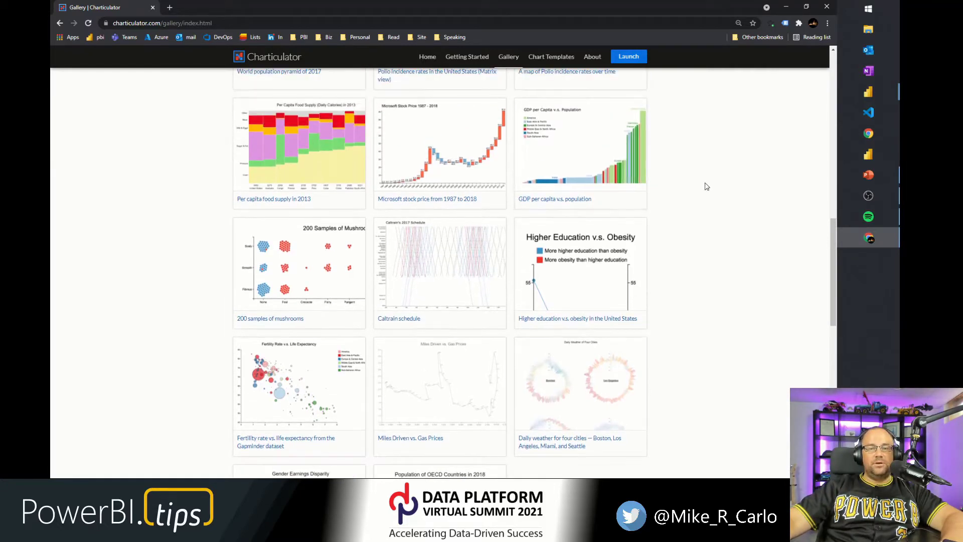
scroll(707, 187, "up", 10)
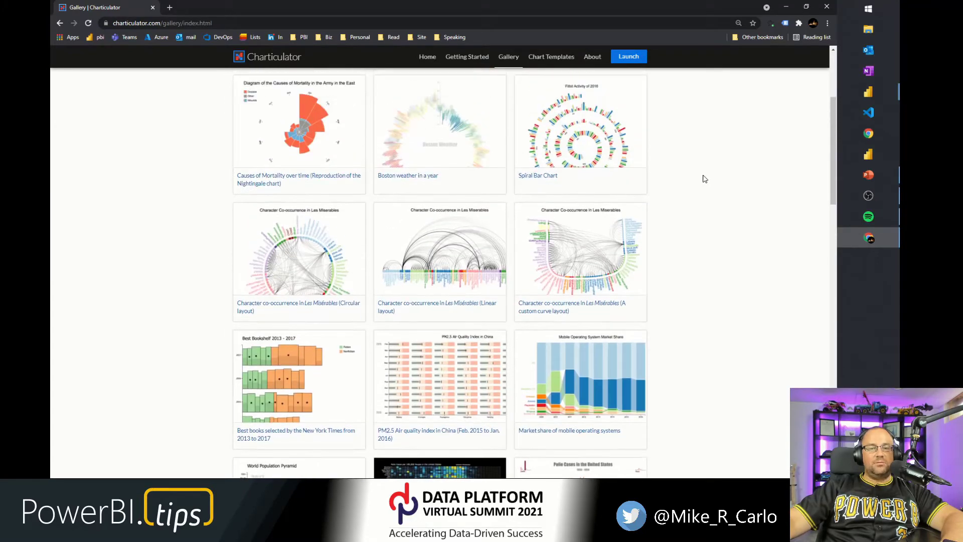
scroll(699, 174, "up", 4)
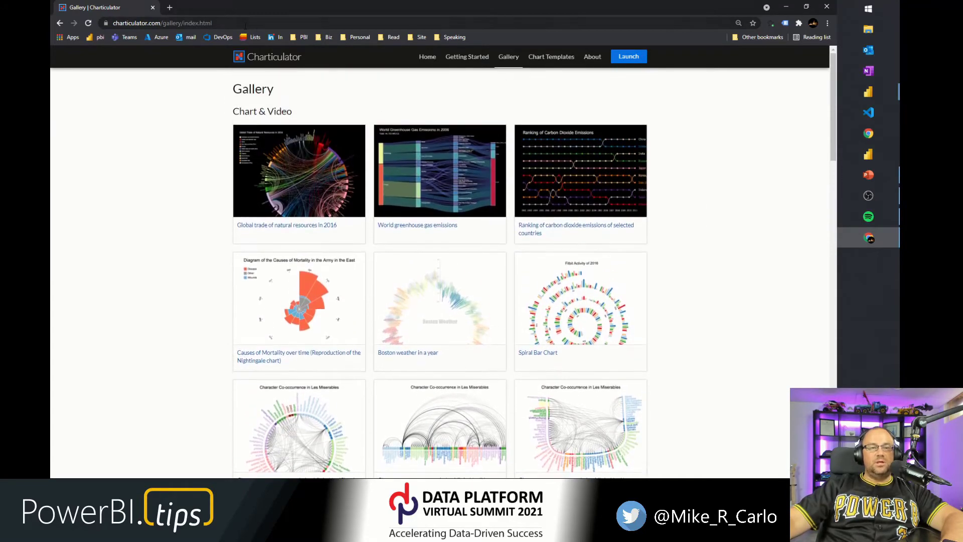
Go to gallery.powerbi.tips and open its Charts tab.
left_click(245, 24)
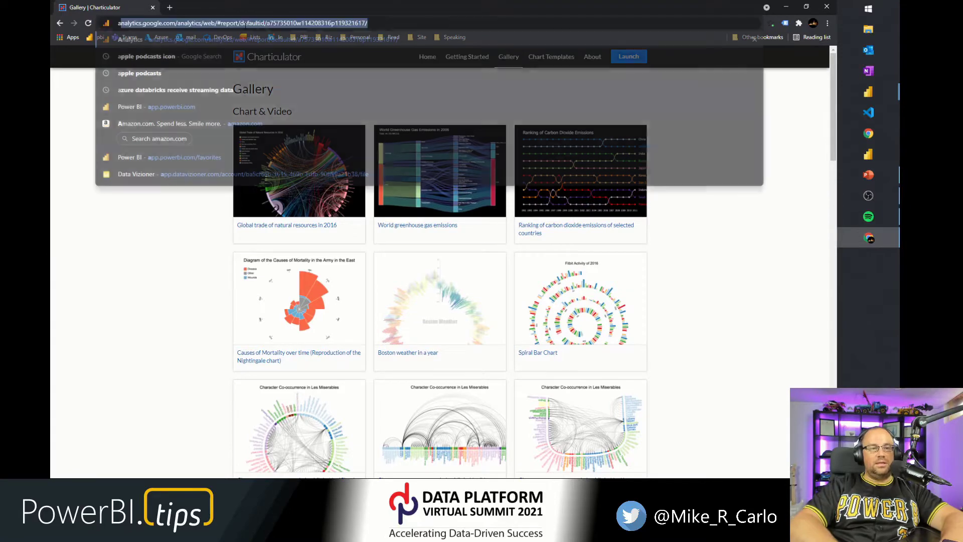
type("gally")
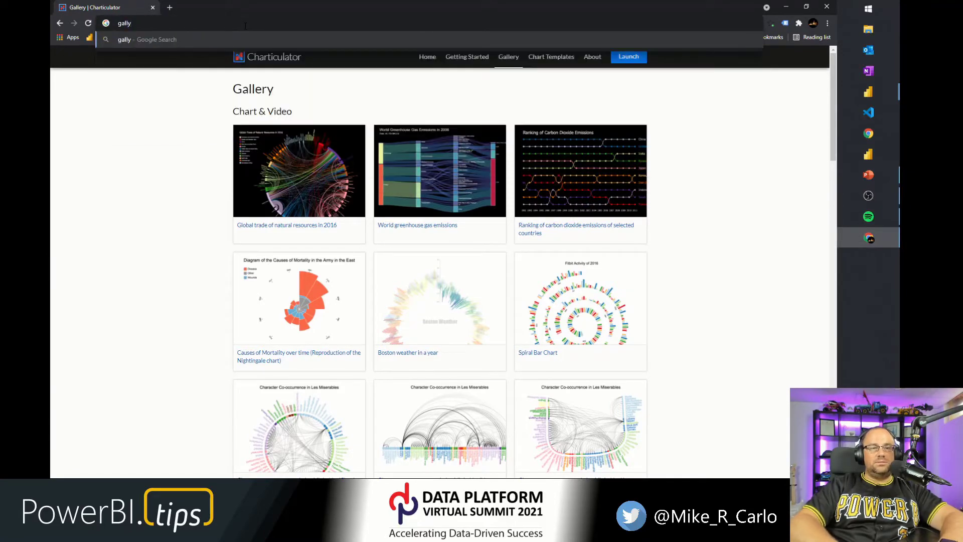
key("BackSpace")
type("ery.powerbi.tips")
key("Return")
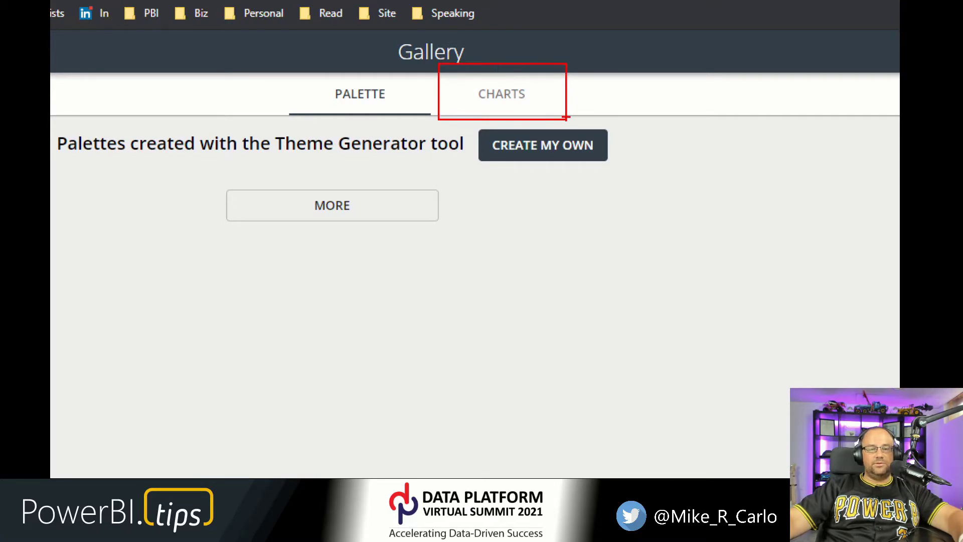
left_click(502, 94)
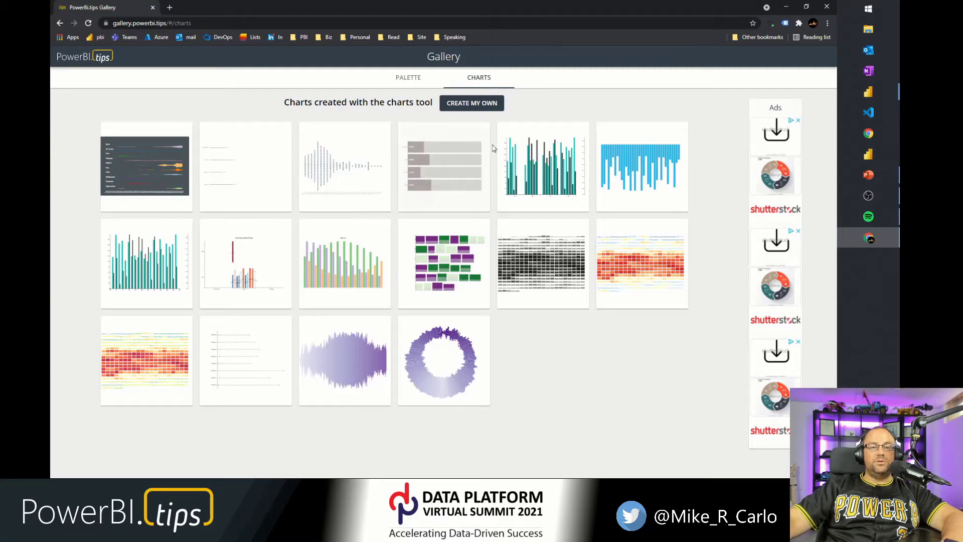
Launch the Create My Own charts tool, then minimize the browser to return to Power BI.
left_click(473, 104)
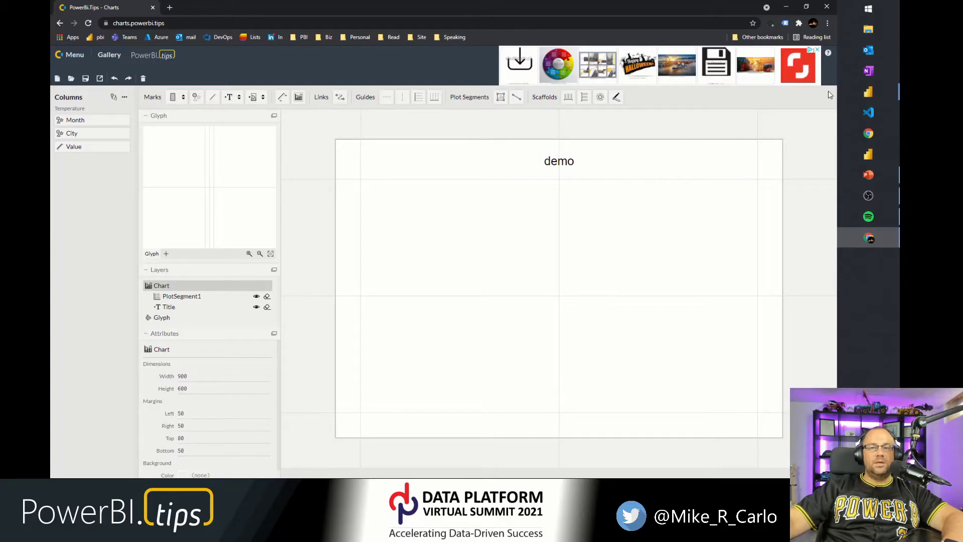
left_click(789, 13)
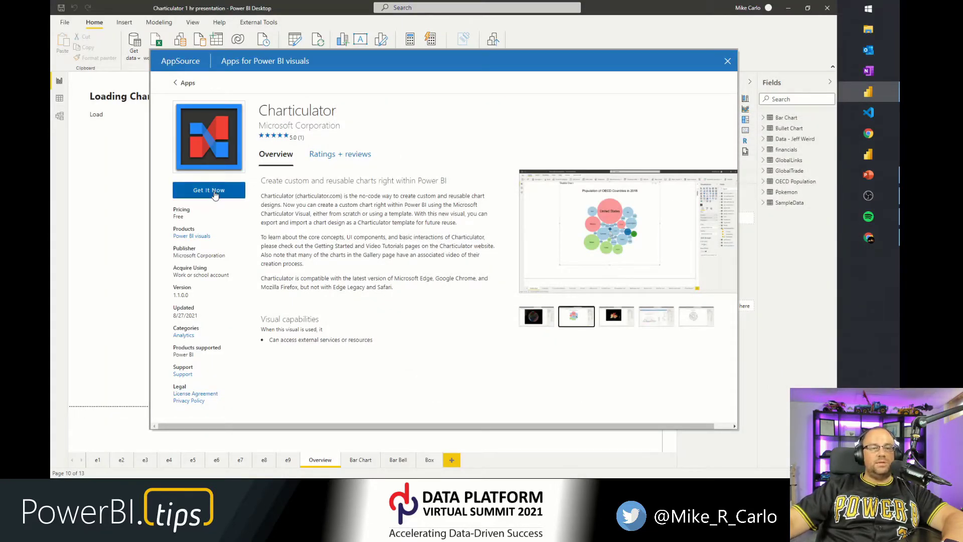
Get the Charticulator visual from AppSource and update the copy already in the report.
key("ctrl+1")
left_click(194, 179)
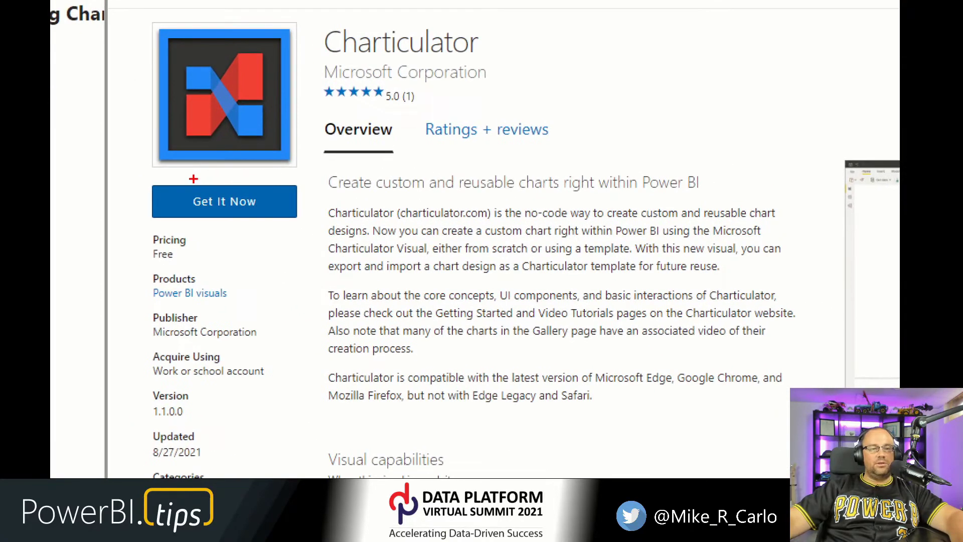
left_click_drag(129, 168, 356, 250)
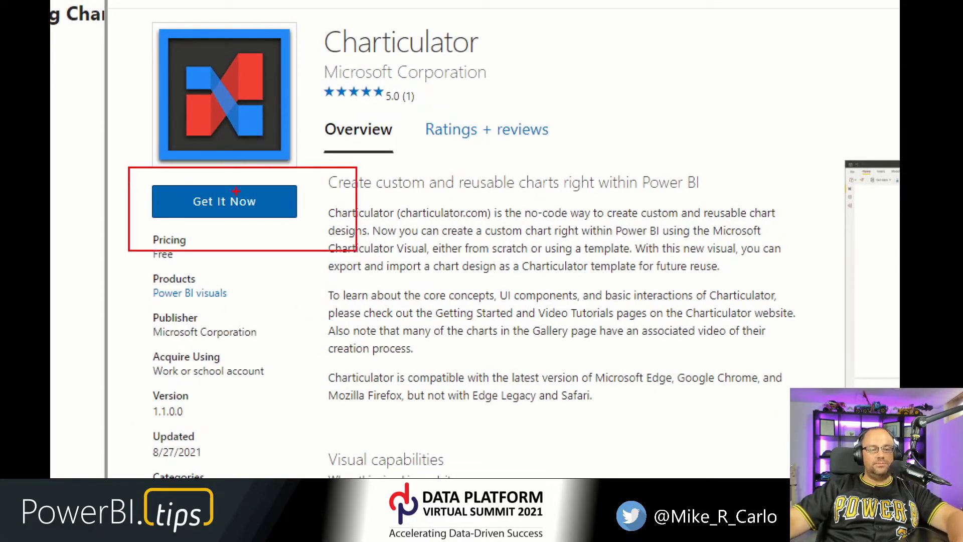
key("Escape")
left_click(212, 197)
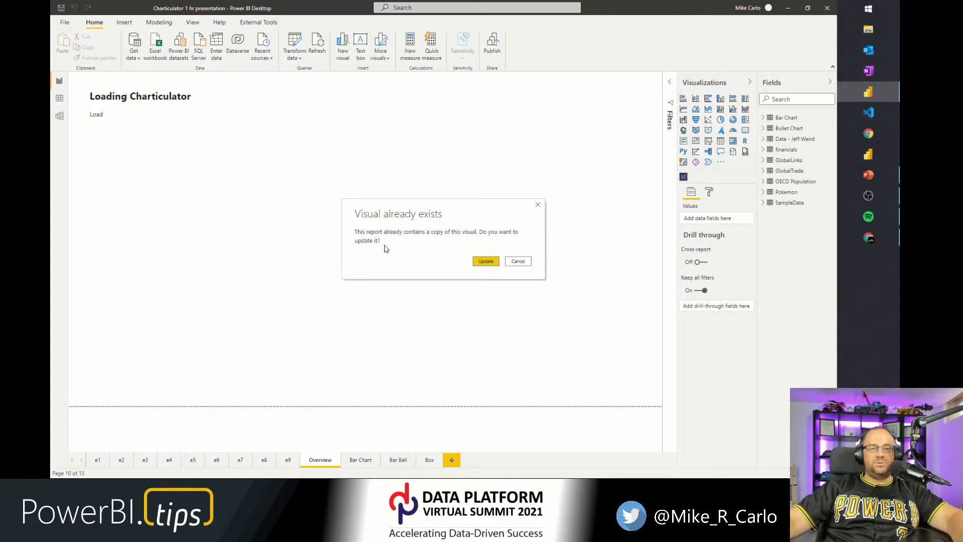
left_click(489, 263)
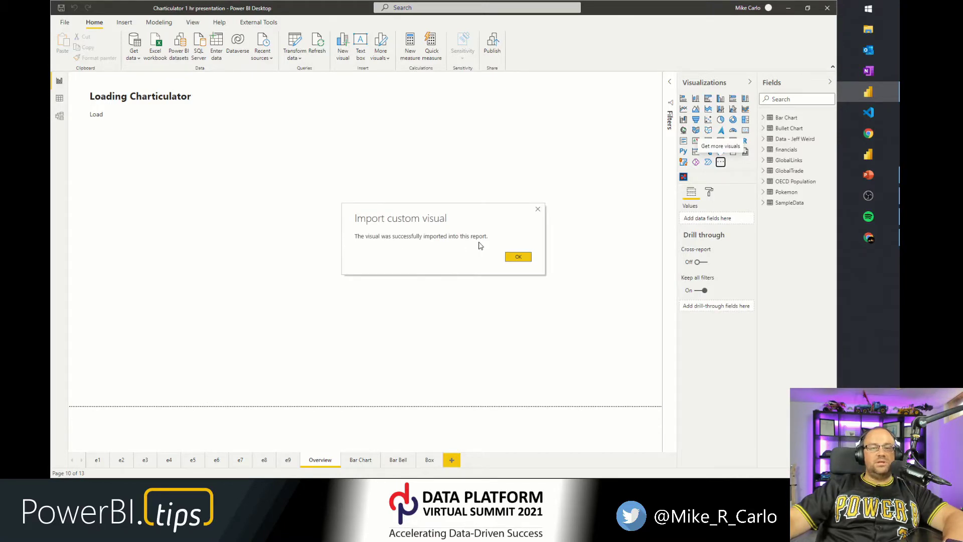
left_click(518, 258)
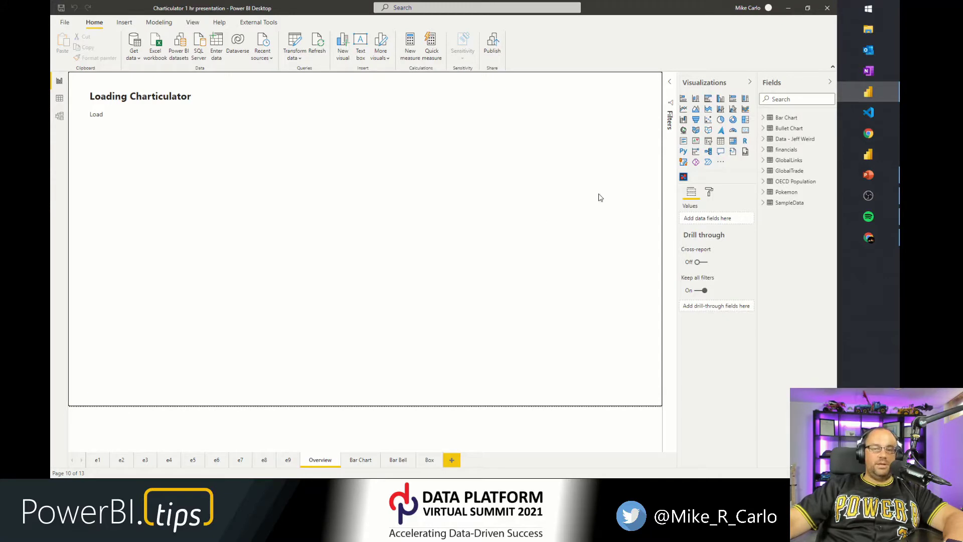
Add a Charticulator visual to the Overview page, then enlarge and reposition it on the canvas.
left_click(685, 179)
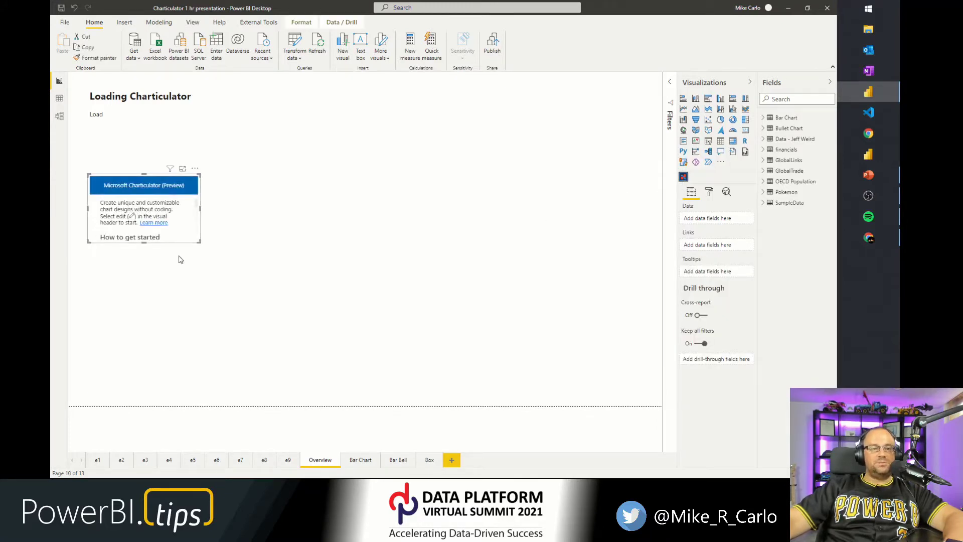
left_click_drag(200, 241, 405, 370)
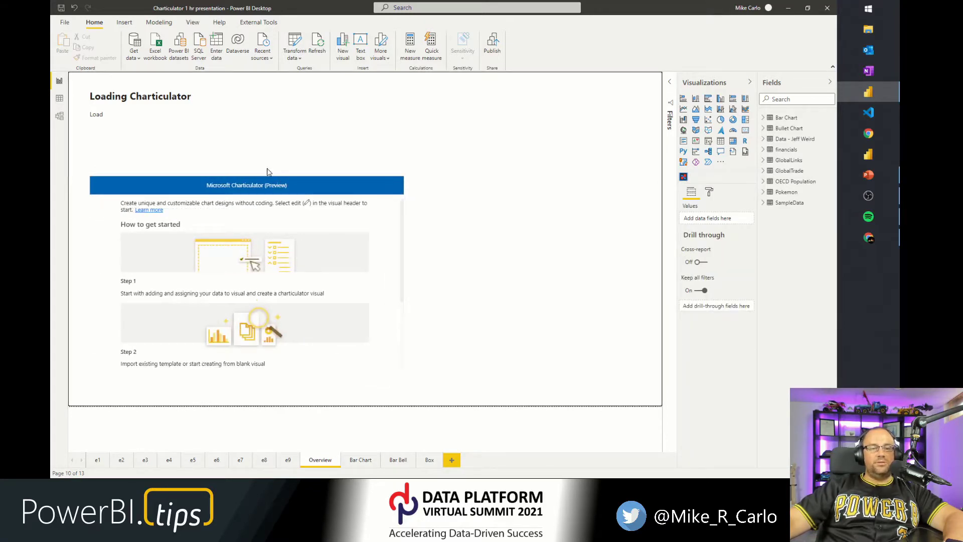
left_click_drag(259, 178, 411, 106)
left_click_drag(242, 300, 236, 391)
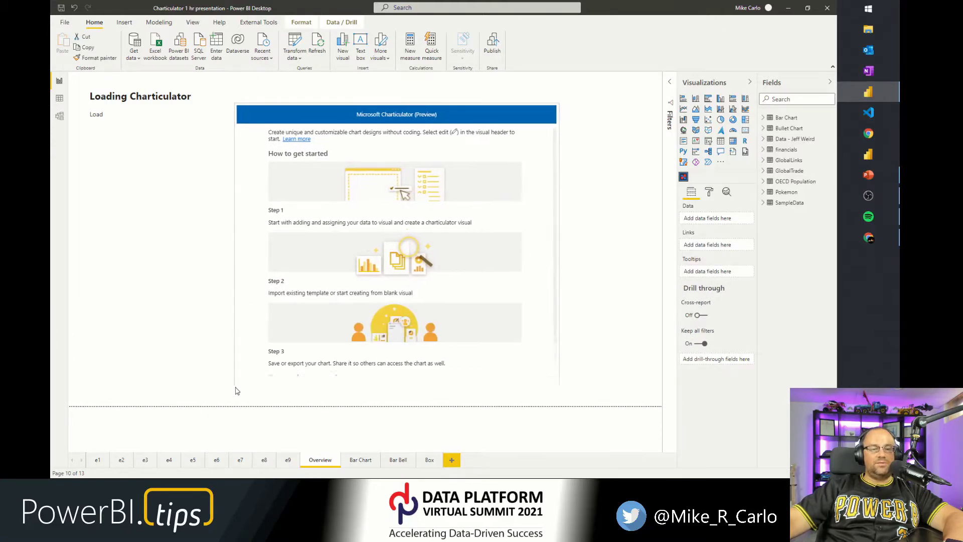
Add the Bar Chart table's Category and Sales fields to the Charticulator visual's Data well.
scroll(360, 279, "down", 1)
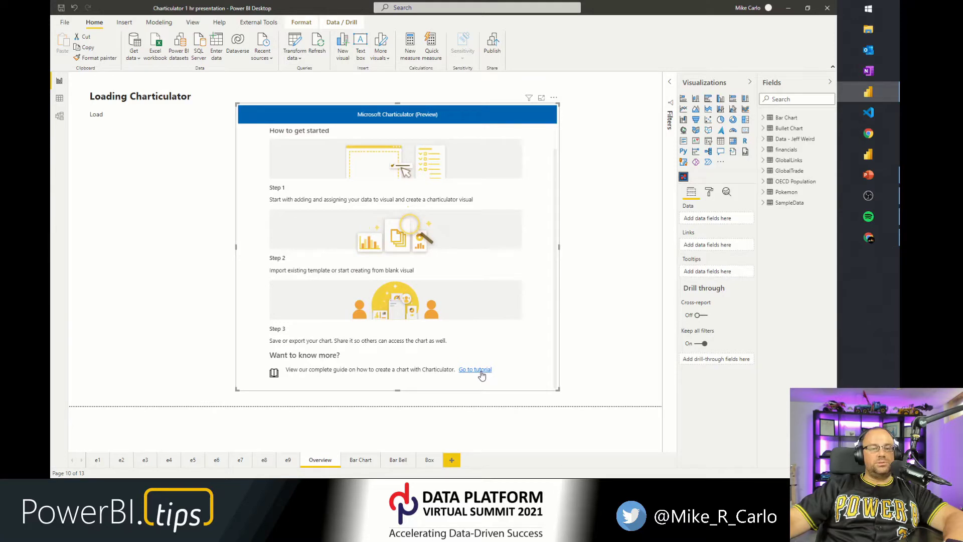
scroll(463, 292, "up", 1)
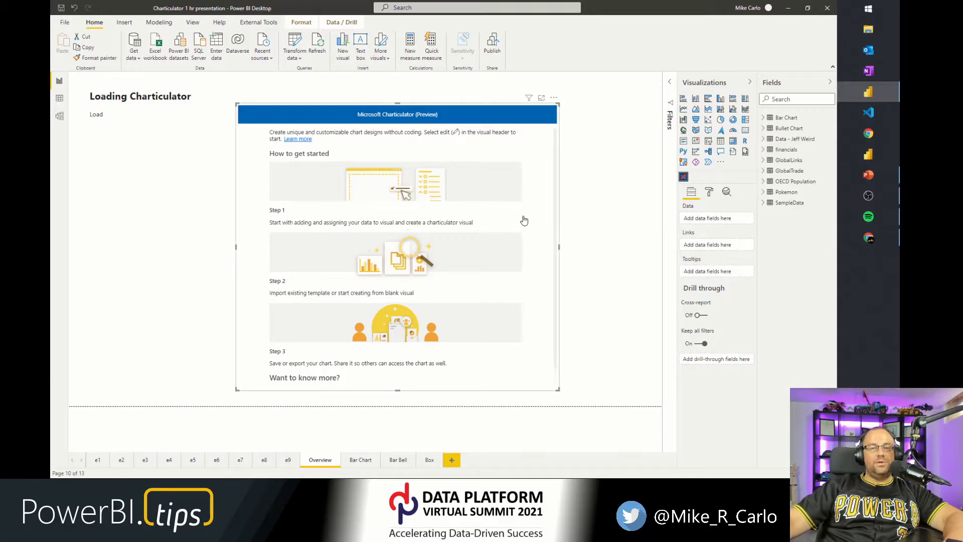
left_click(764, 118)
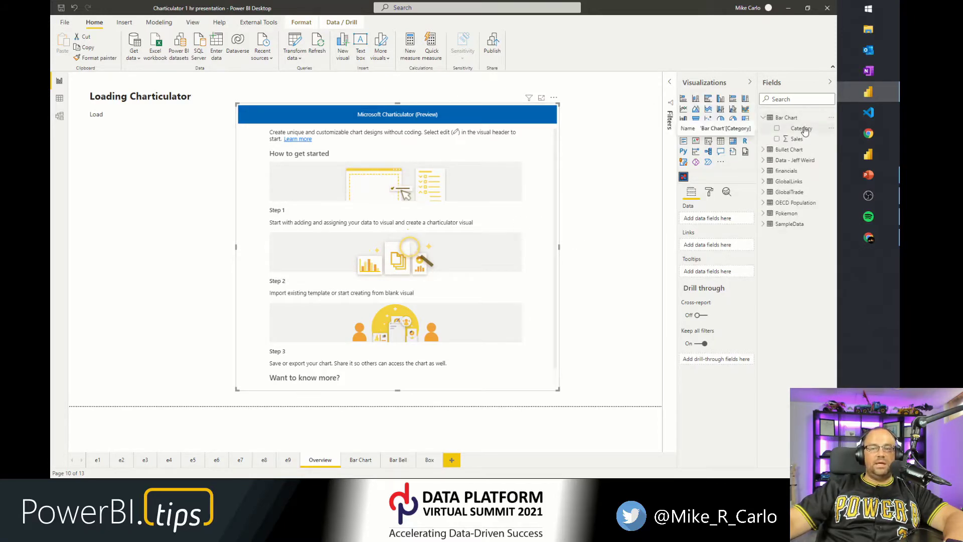
left_click_drag(804, 130, 723, 218)
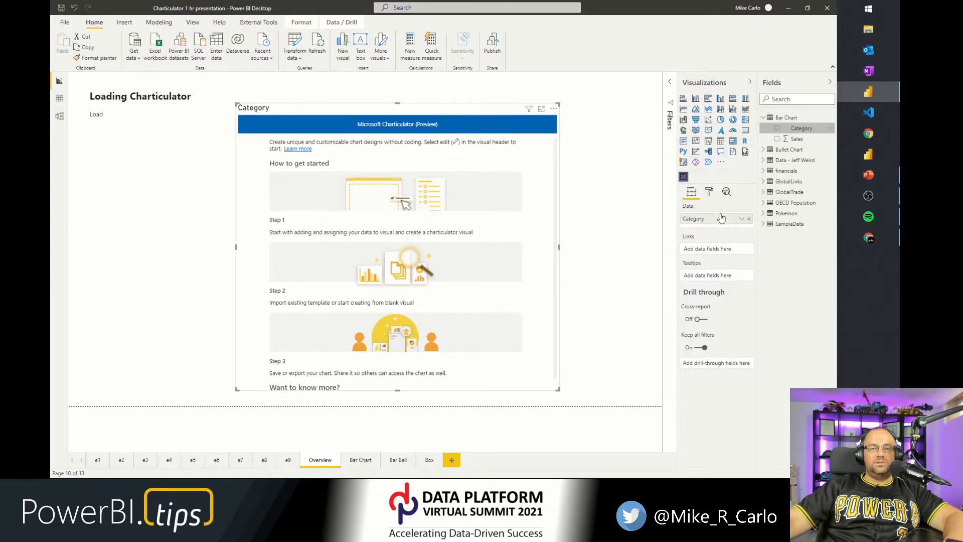
left_click_drag(798, 140, 742, 228)
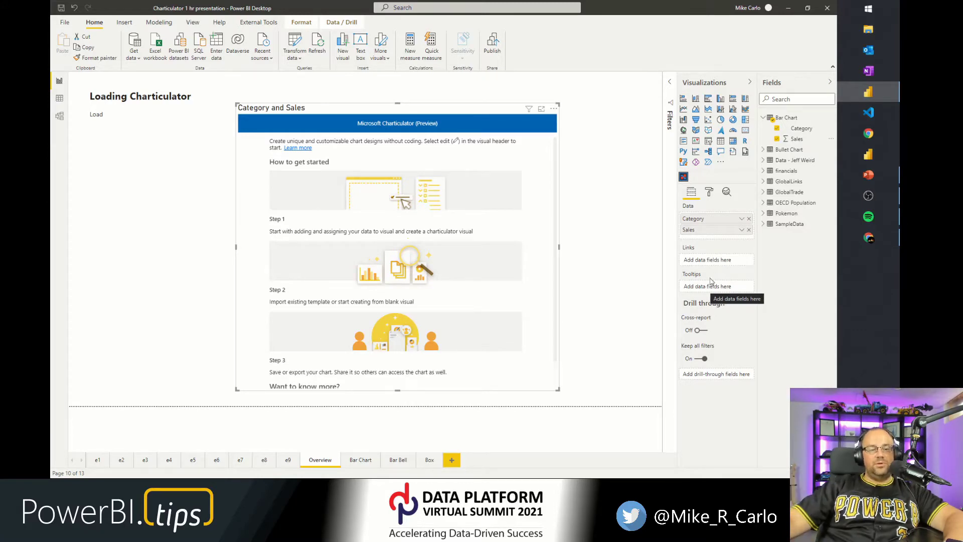
Browse the example report pages e5 to e8, including the chord diagram, then return to Overview.
left_click(221, 466)
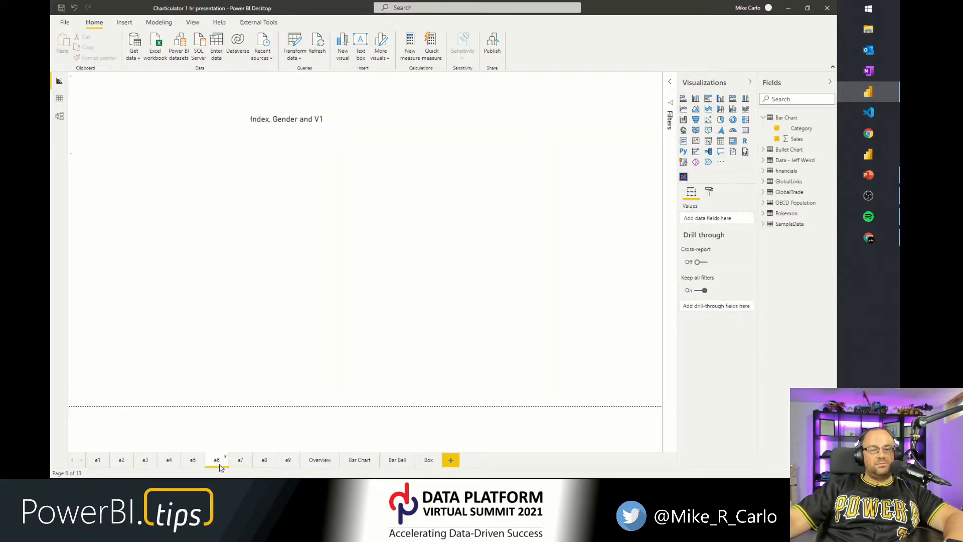
left_click(197, 465)
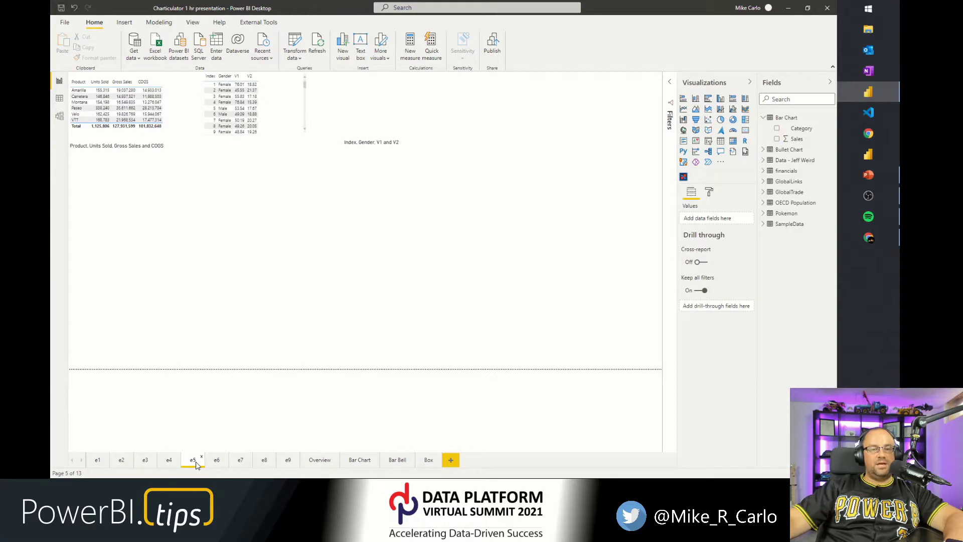
left_click(241, 460)
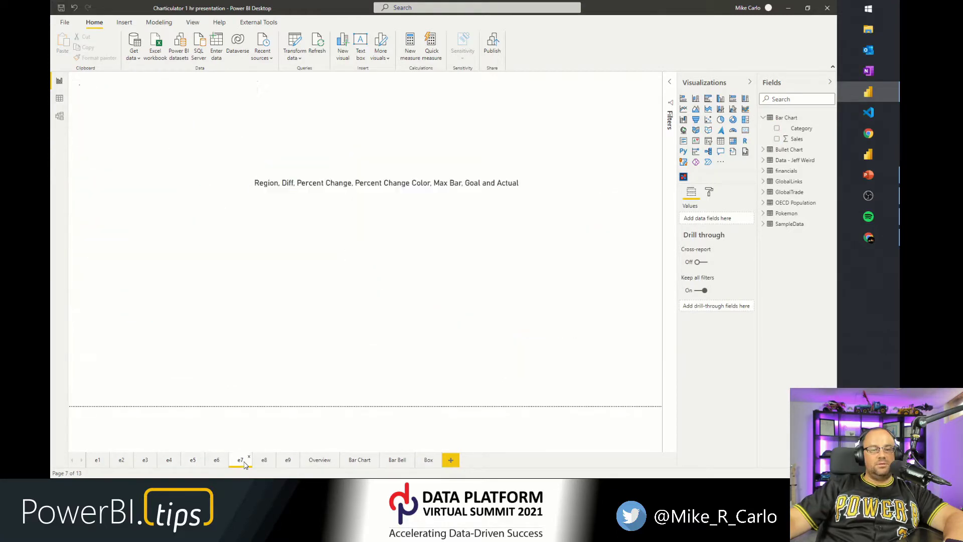
left_click(265, 462)
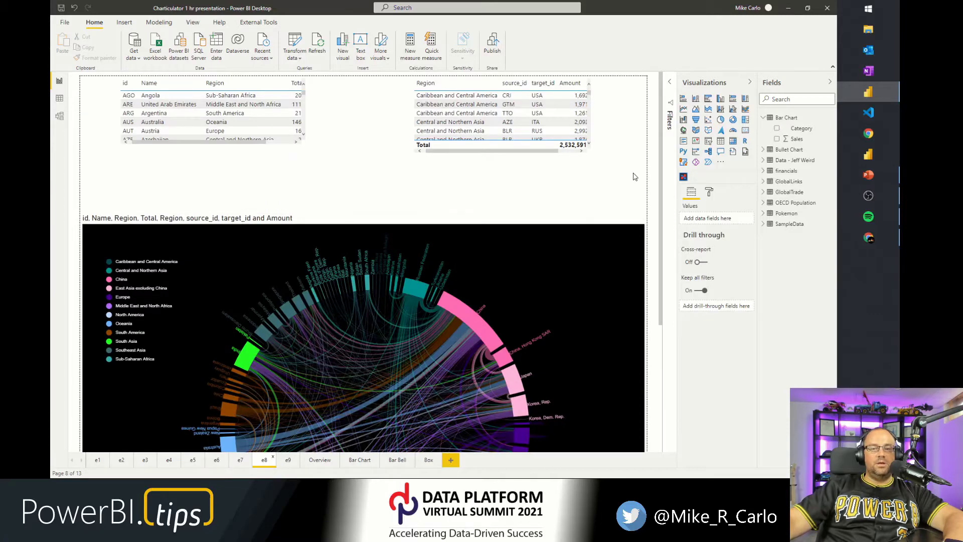
scroll(643, 176, "down", 4)
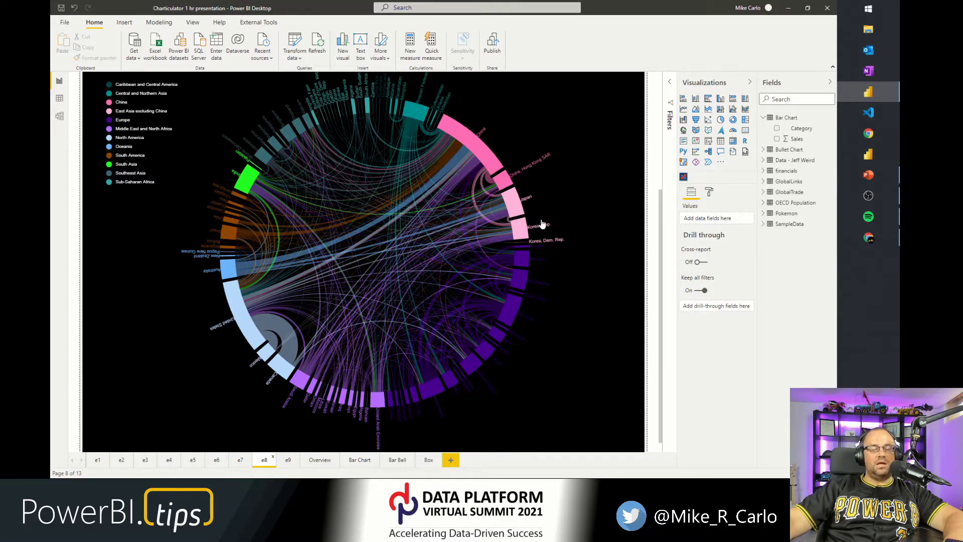
scroll(566, 221, "up", 2)
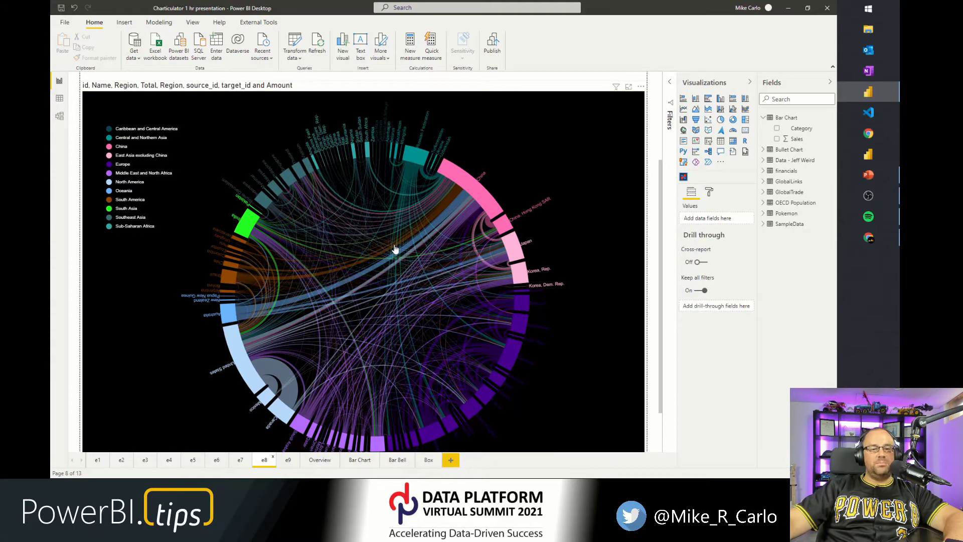
scroll(395, 250, "up", 5)
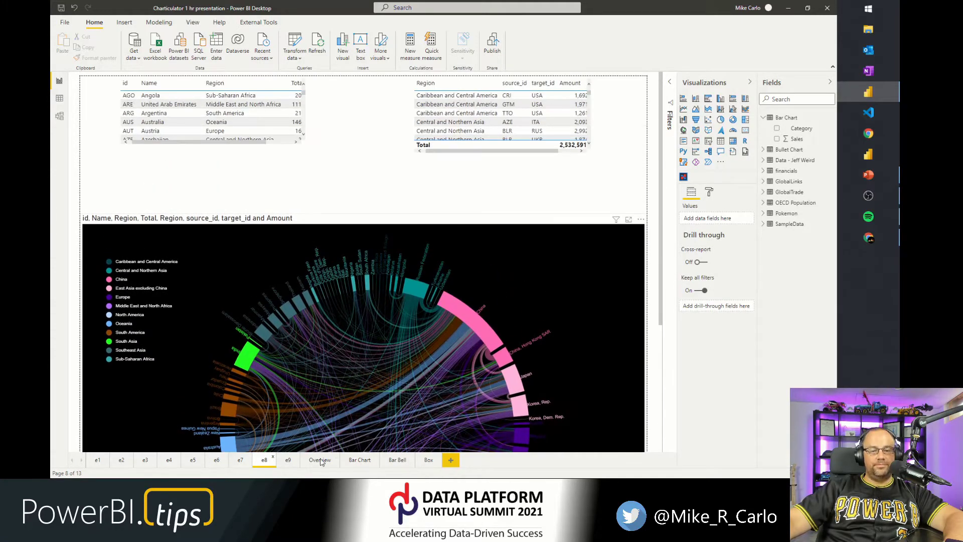
left_click(319, 460)
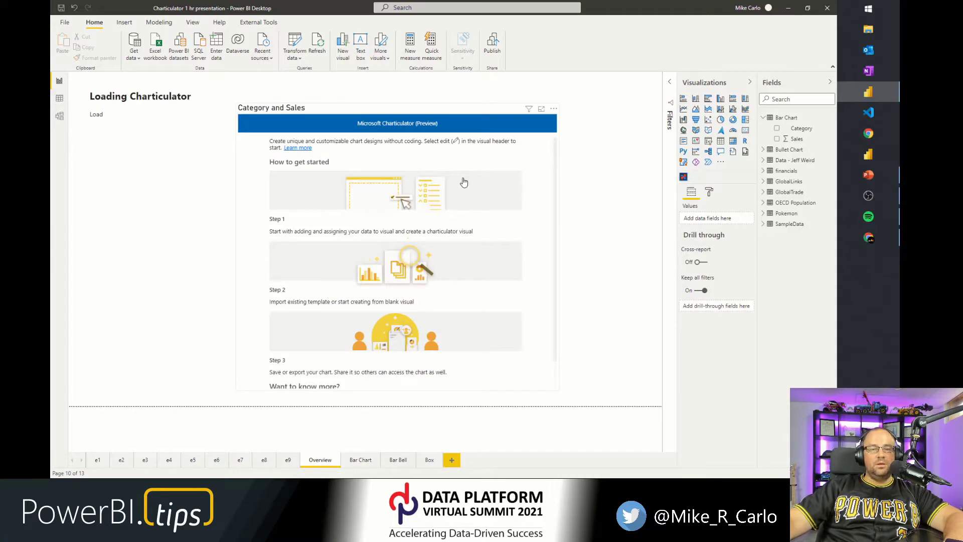
Open the Charticulator visual in edit mode from its more options menu.
left_click(464, 182)
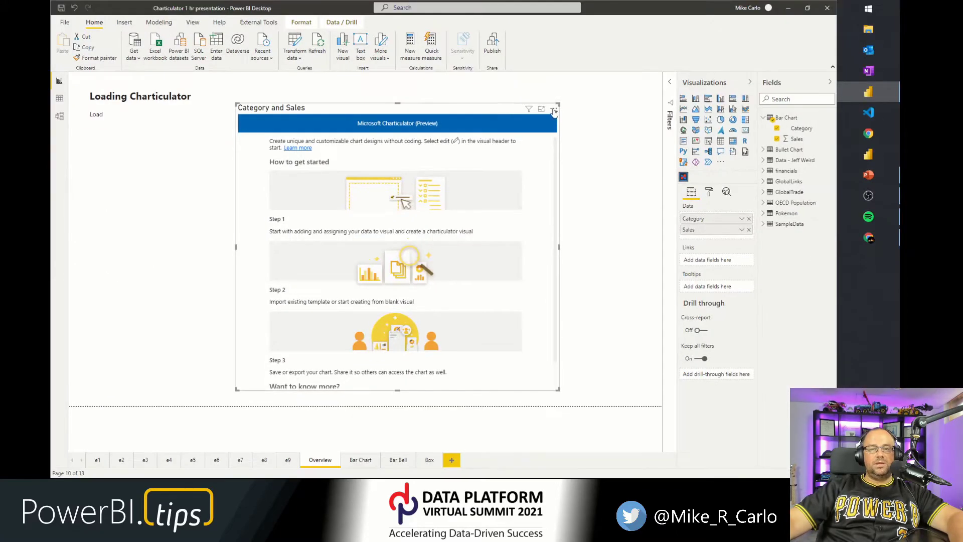
left_click(553, 110)
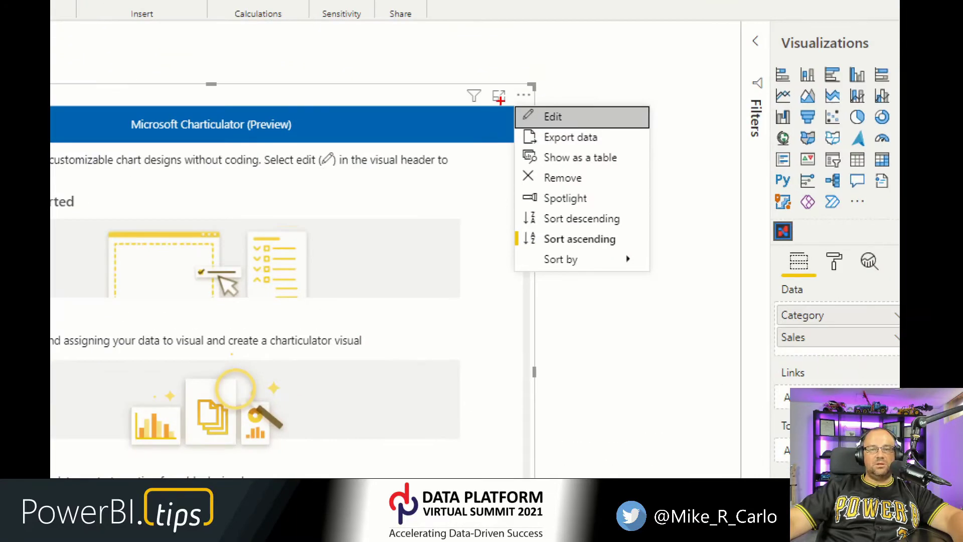
left_click_drag(491, 92, 587, 137)
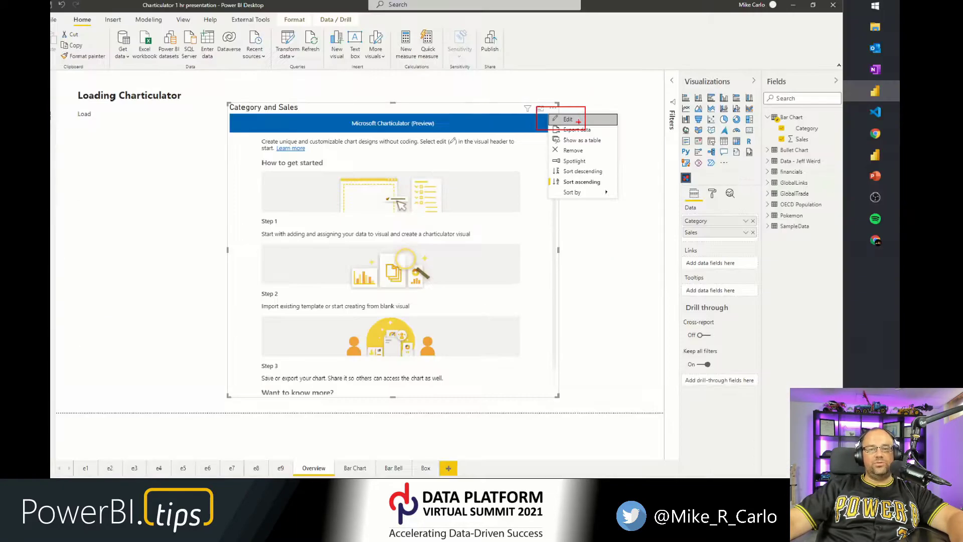
left_click(551, 123)
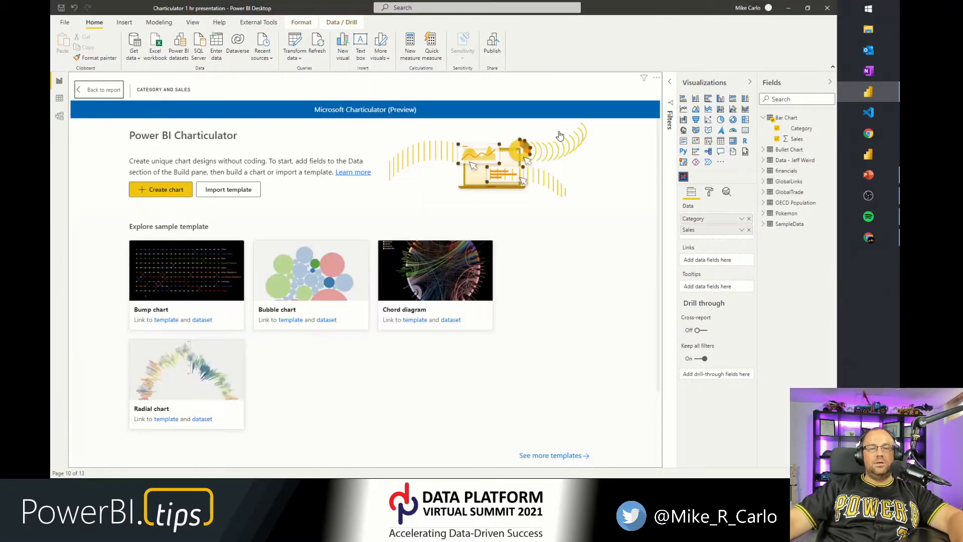
Start a new chart in the Charticulator editor, then go back to the report.
scroll(522, 251, "down", 3)
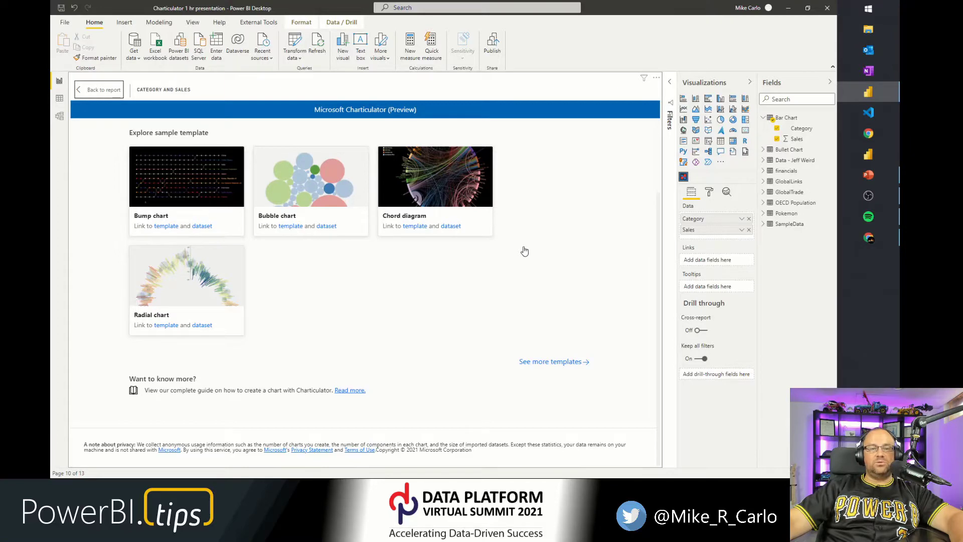
scroll(524, 251, "up", 3)
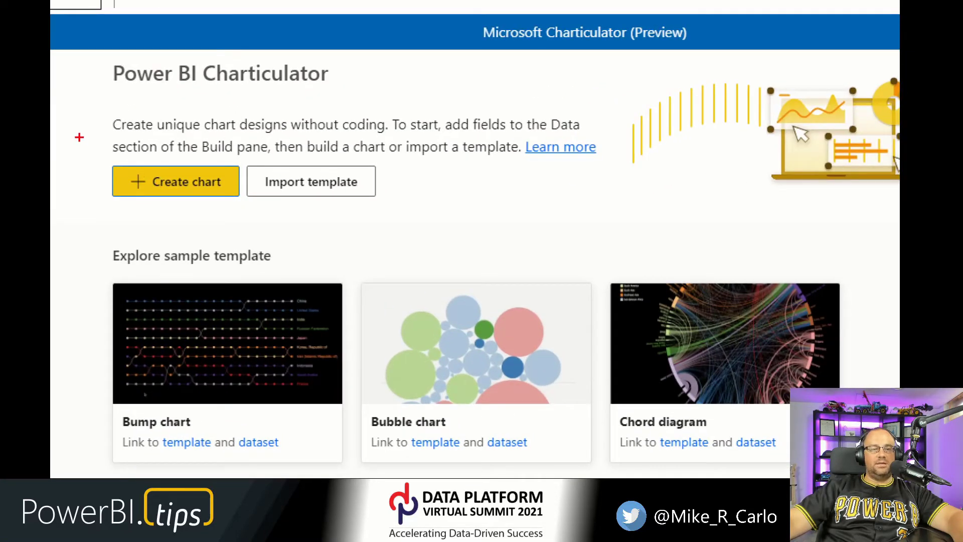
mouse_move(79, 137)
left_mouse_down()
mouse_move(181, 229)
mouse_move(260, 217)
left_mouse_up()
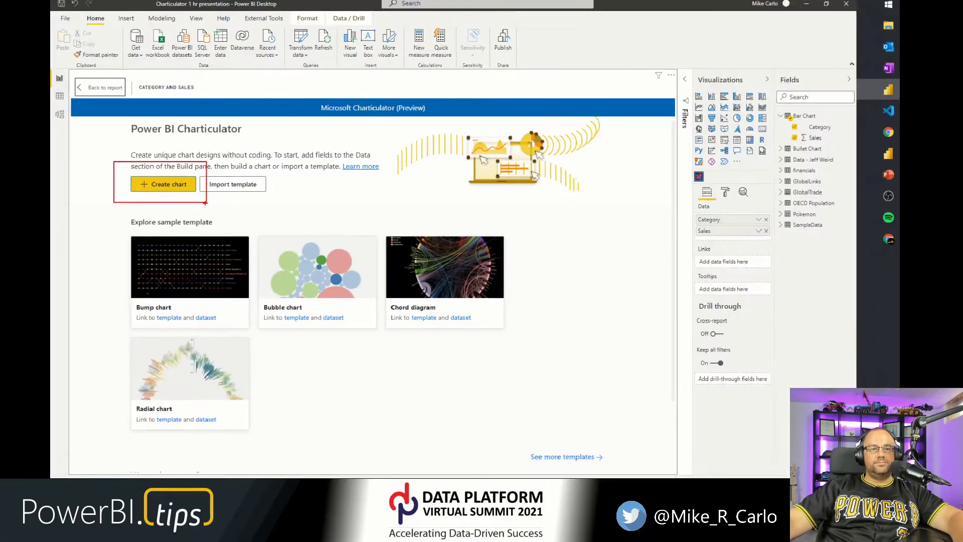
left_click(158, 184)
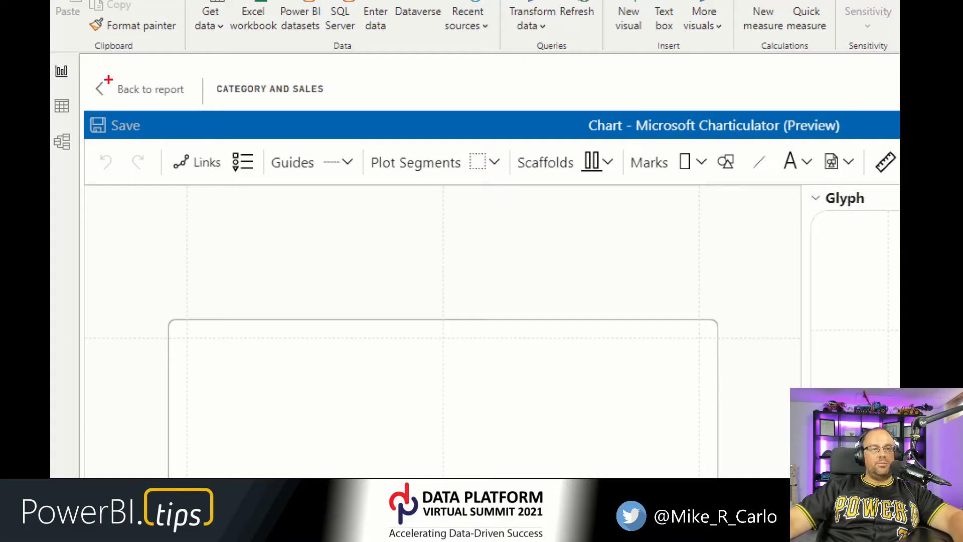
left_click_drag(80, 68, 213, 107)
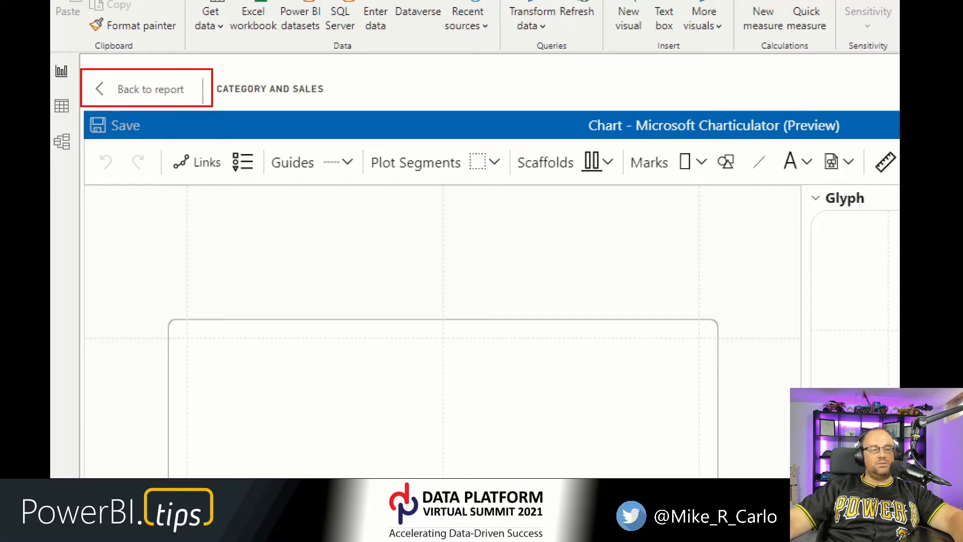
left_click(171, 92)
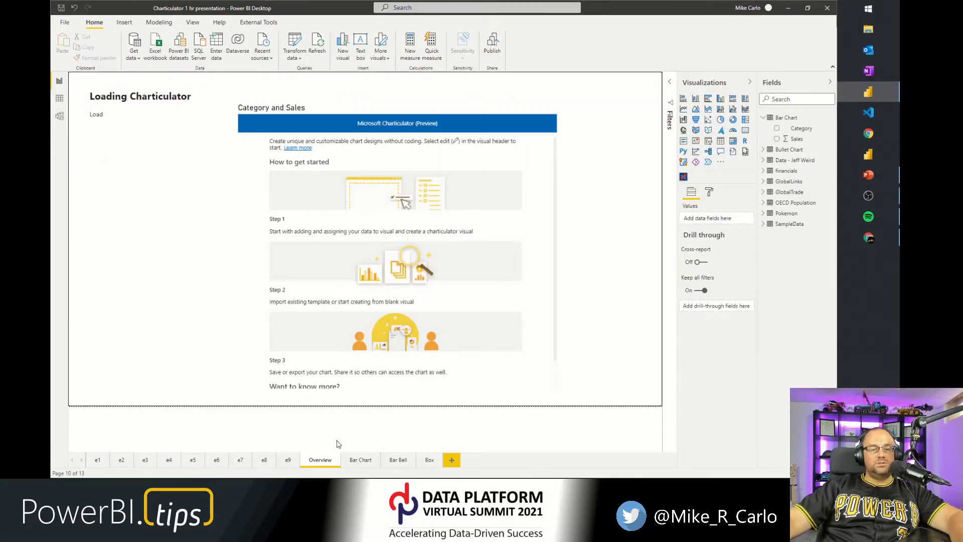
Open the Bar Chart page and select its bar chart to examine the Axis, Legend and Values fields.
left_click(360, 460)
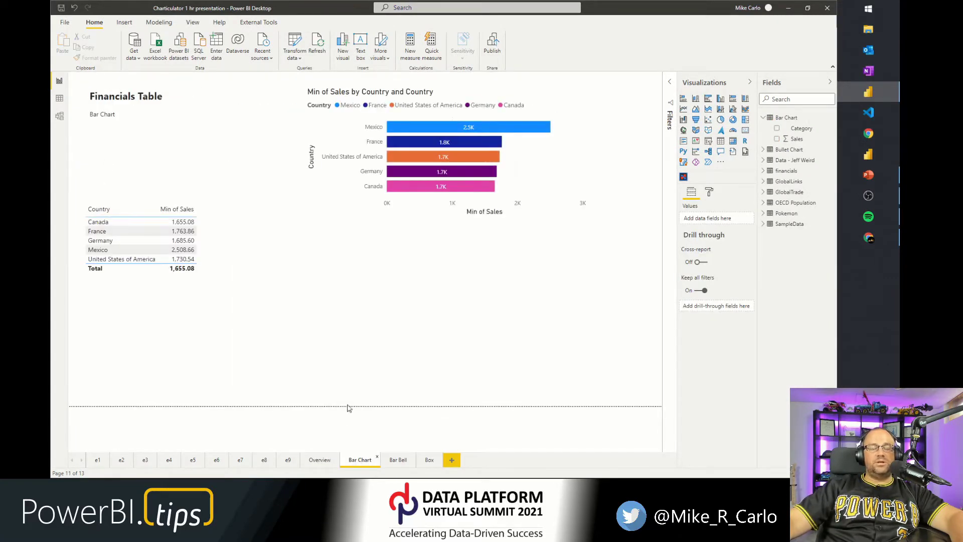
left_click(331, 200)
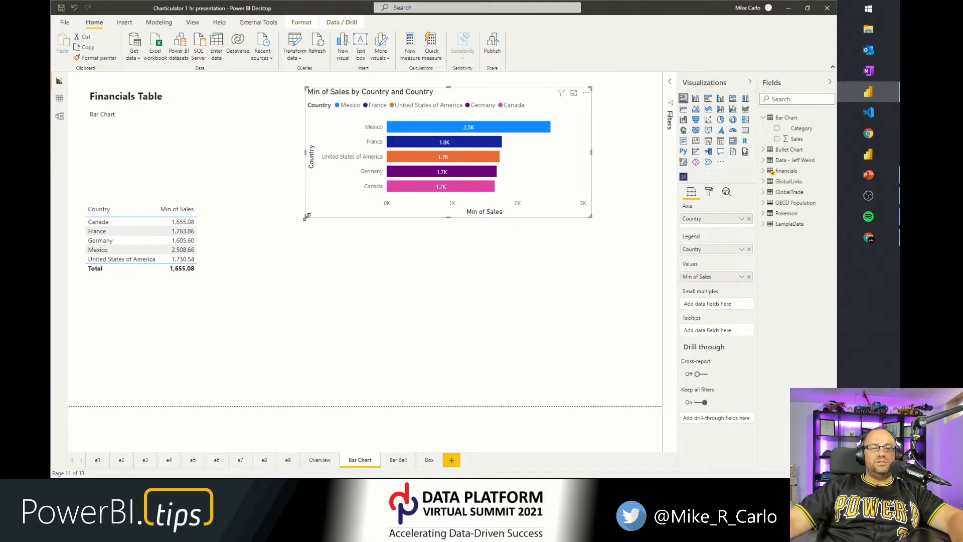
left_click_drag(305, 217, 310, 264)
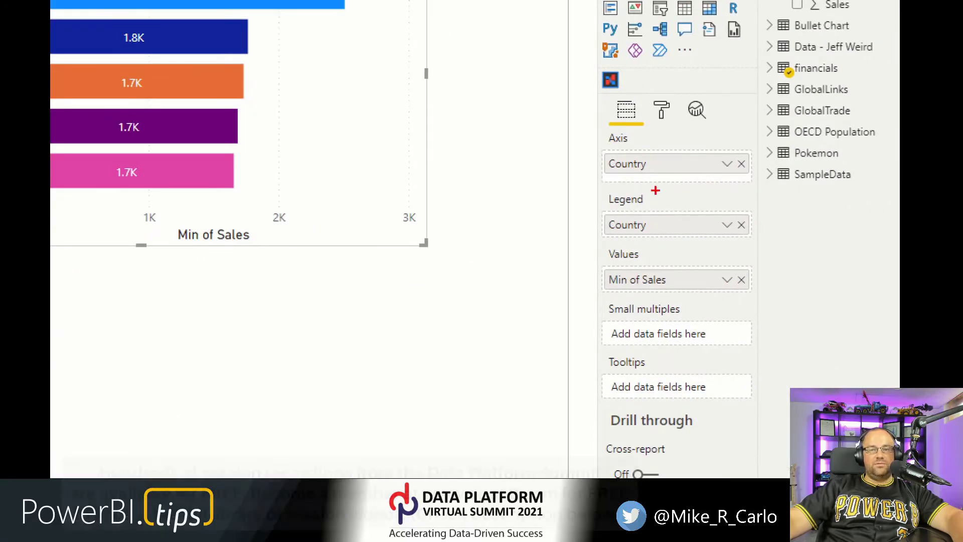
mouse_move(587, 123)
left_mouse_down()
mouse_move(632, 166)
mouse_move(761, 197)
mouse_move(765, 182)
left_mouse_up()
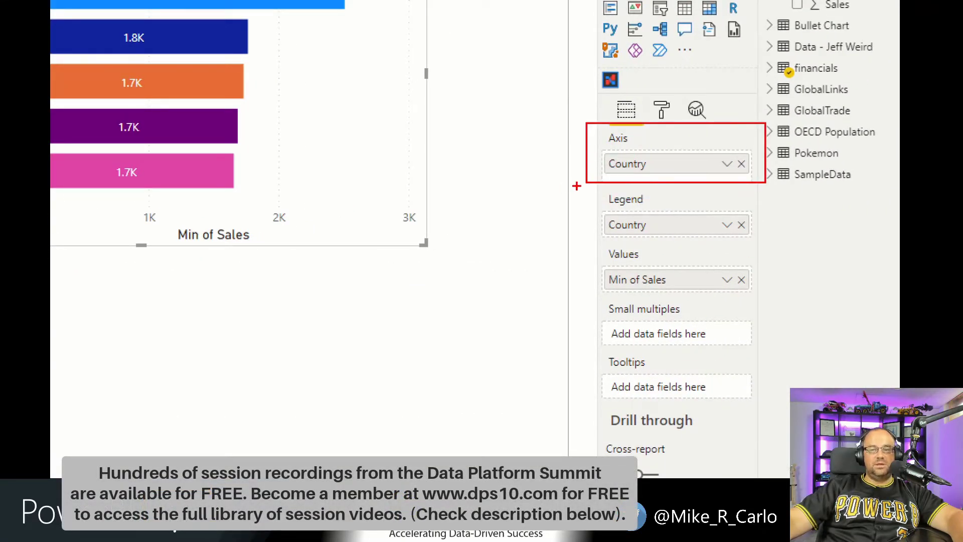
mouse_move(576, 186)
left_mouse_down()
mouse_move(634, 220)
mouse_move(765, 244)
left_mouse_up()
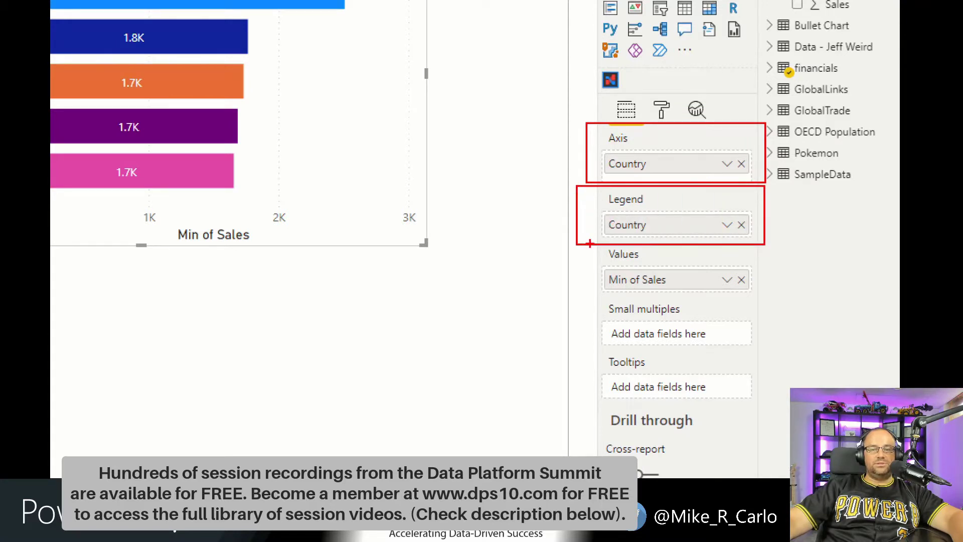
mouse_move(577, 244)
left_mouse_down()
mouse_move(659, 284)
mouse_move(776, 301)
left_mouse_up()
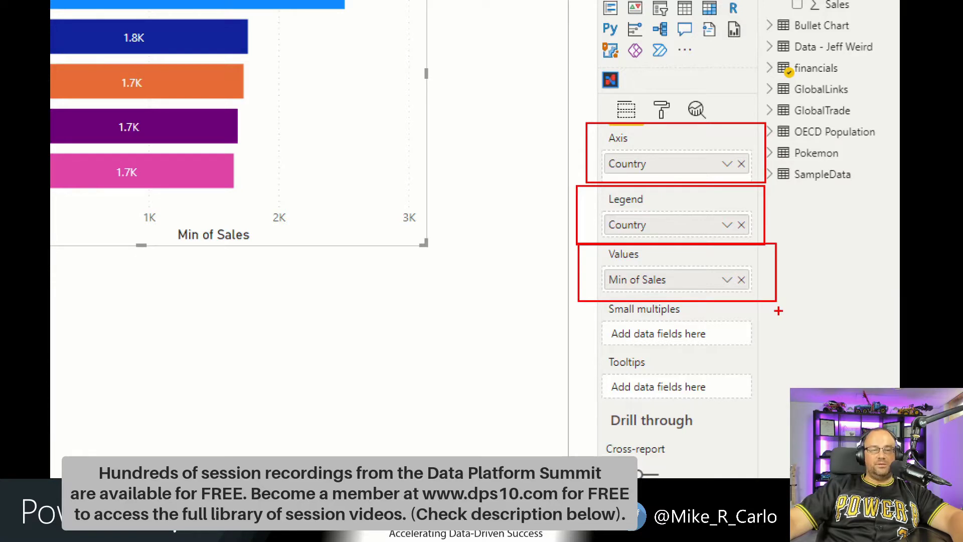
key("Escape")
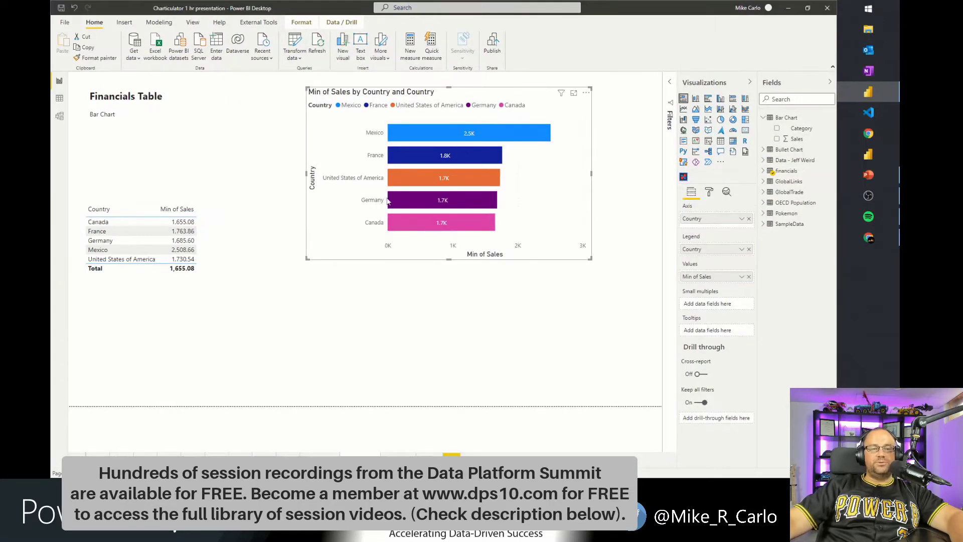
Set the table's Sales summarization to Average and widen the table slightly.
left_click(201, 276)
key("ctrl+1")
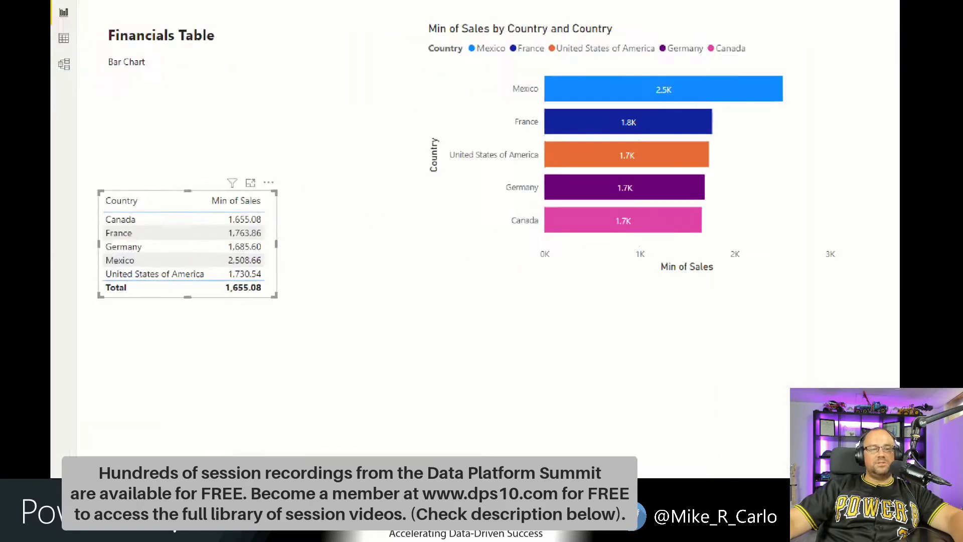
mouse_move(94, 134)
left_mouse_down()
mouse_move(179, 215)
mouse_move(451, 361)
mouse_move(393, 323)
left_mouse_up()
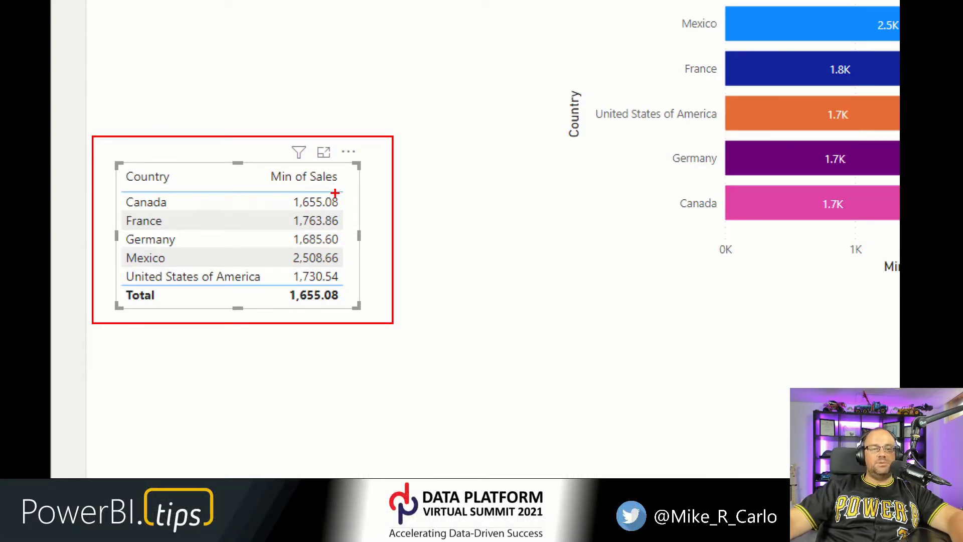
key("Escape")
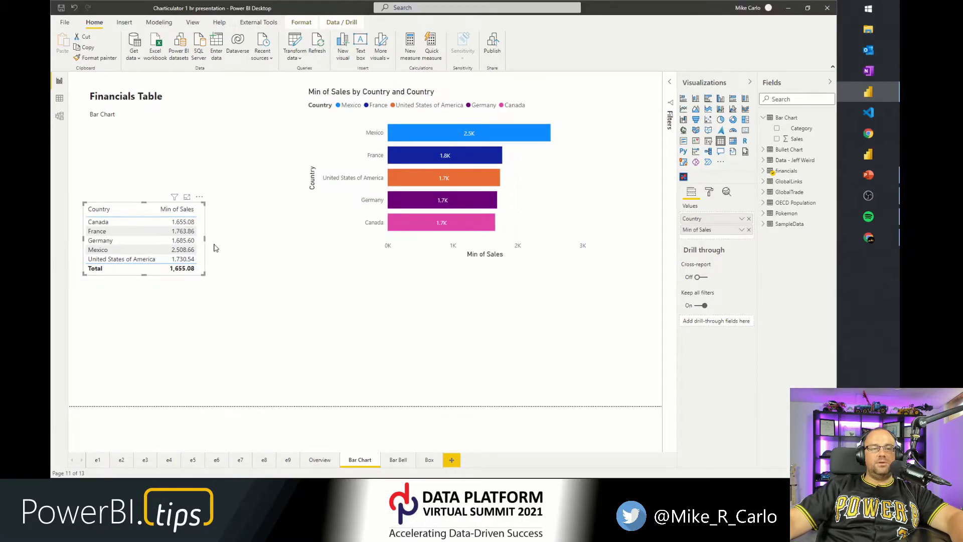
left_click(743, 231)
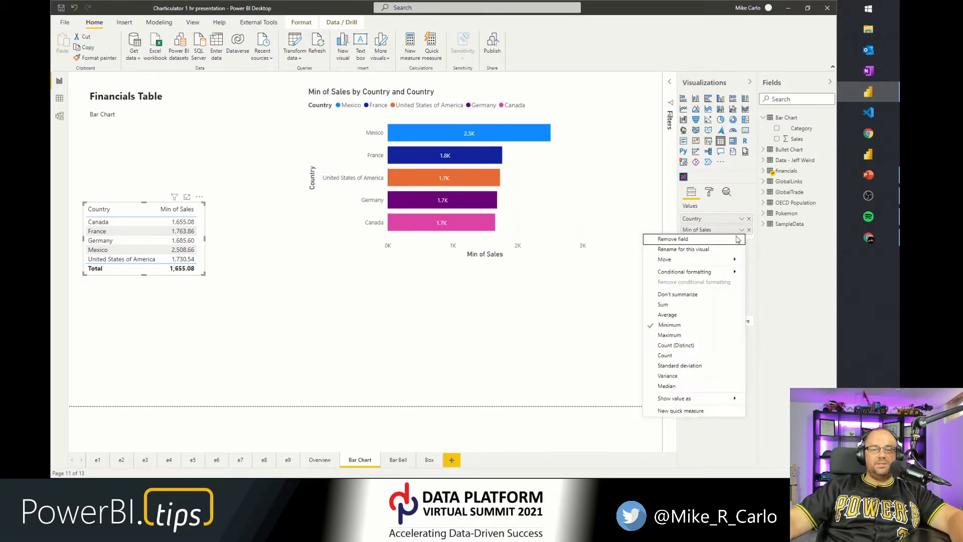
left_click(675, 317)
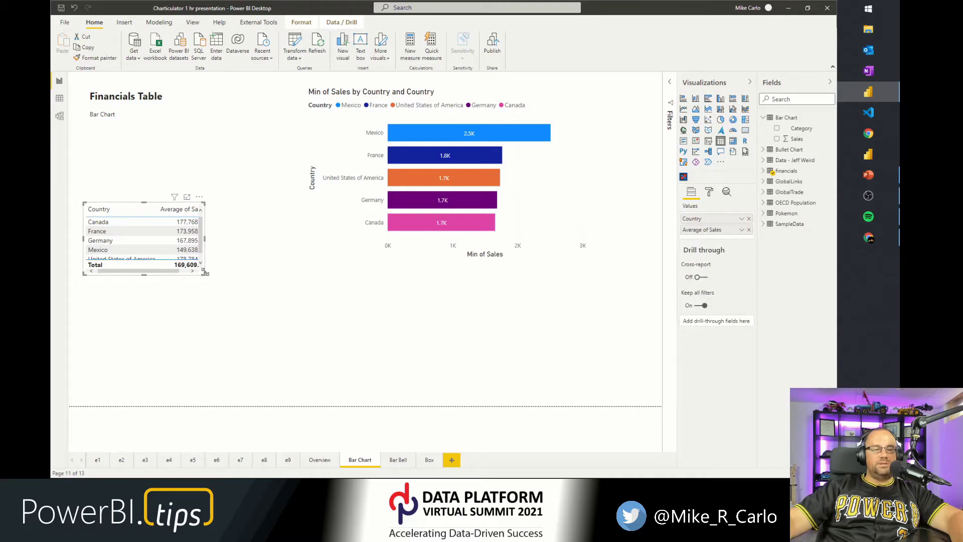
left_click_drag(205, 271, 215, 291)
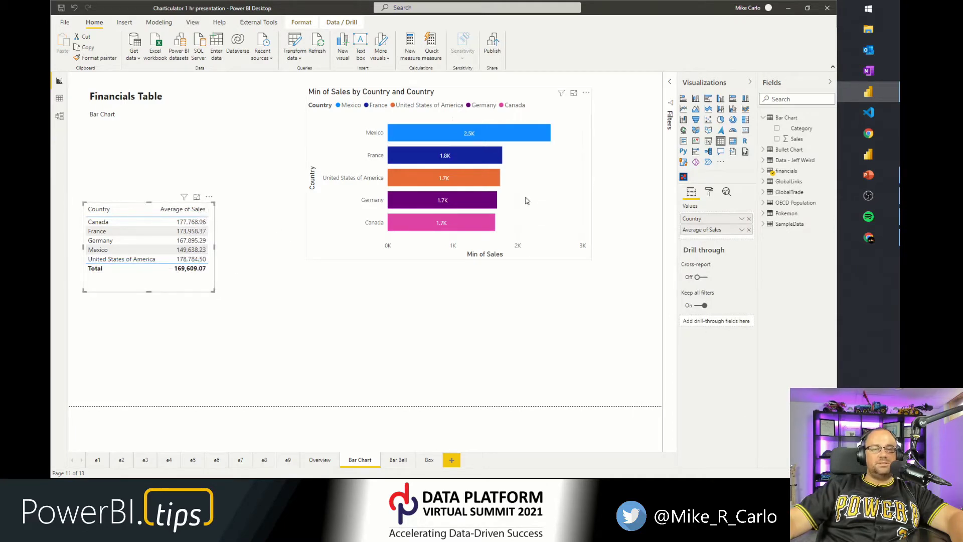
Set the bar chart's Sales value to Average and shrink the bar chart vertically.
left_click(555, 191)
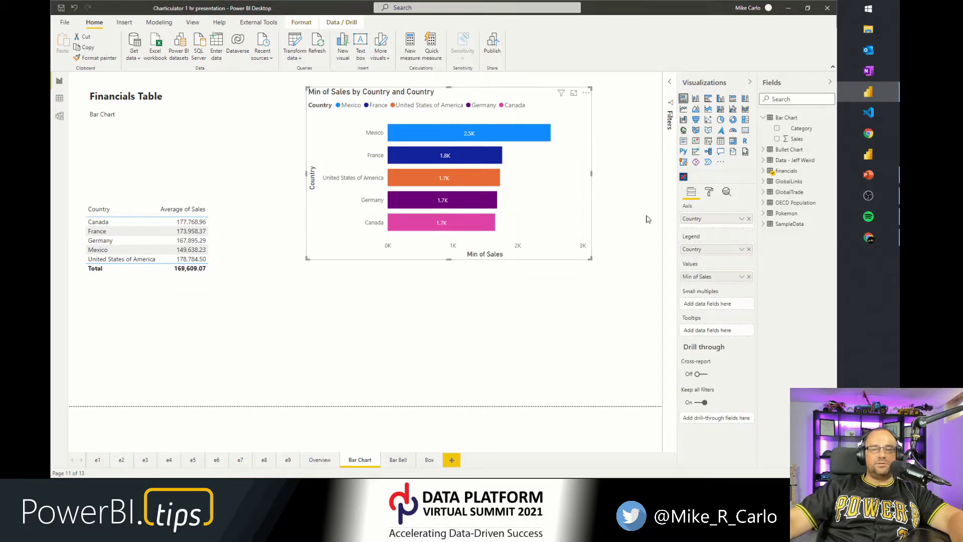
left_click(741, 276)
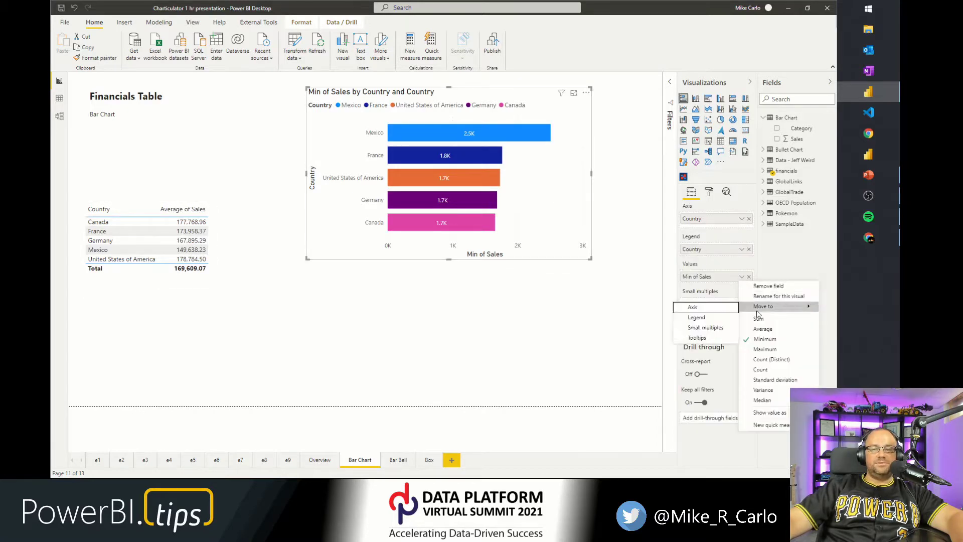
left_click(762, 328)
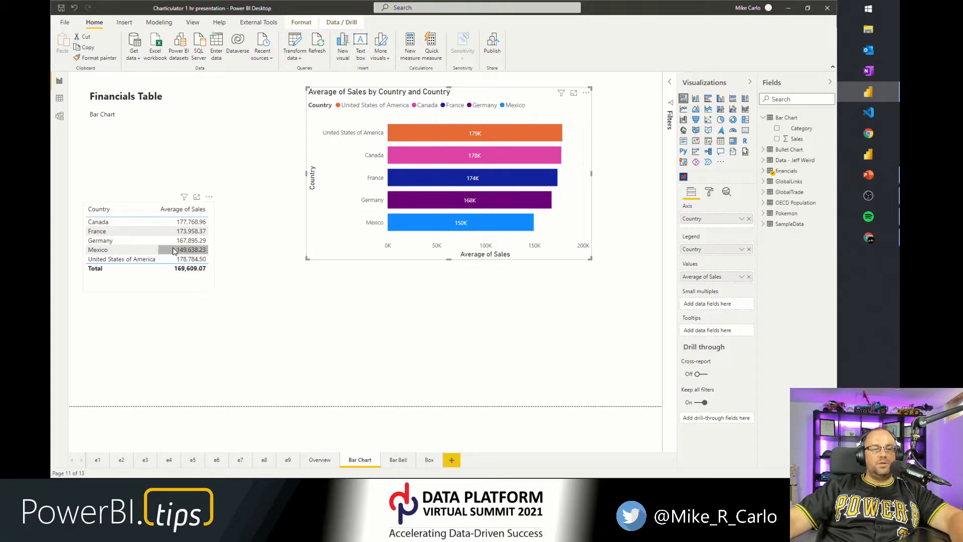
left_click_drag(307, 256, 335, 178)
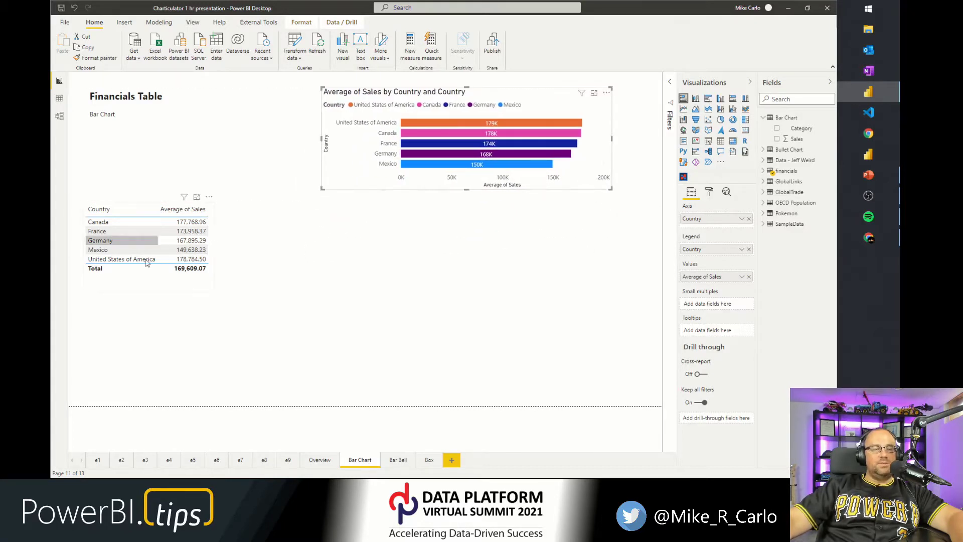
Paste a copy of the table onto the page, move it, and convert the copy into the Microsoft Charticulator visual.
left_click(204, 292)
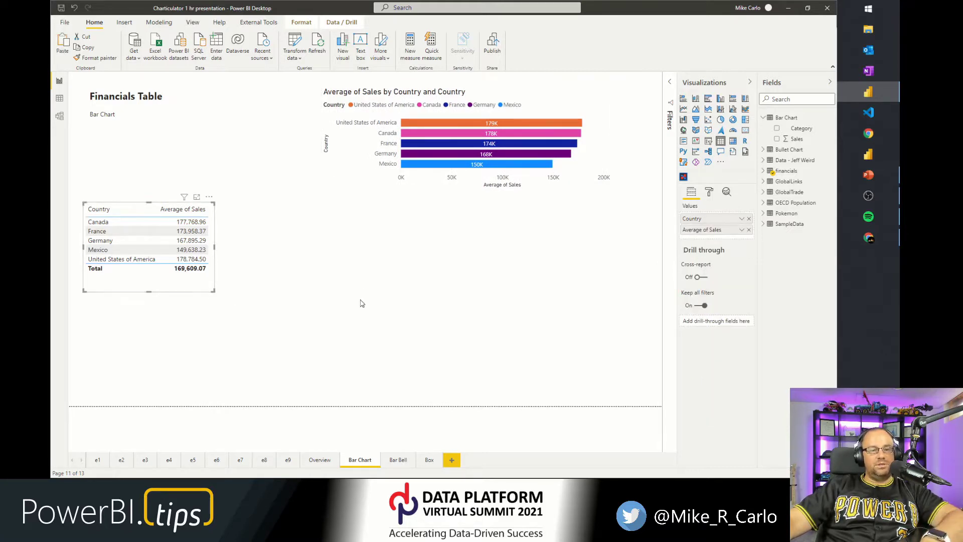
left_click(343, 287)
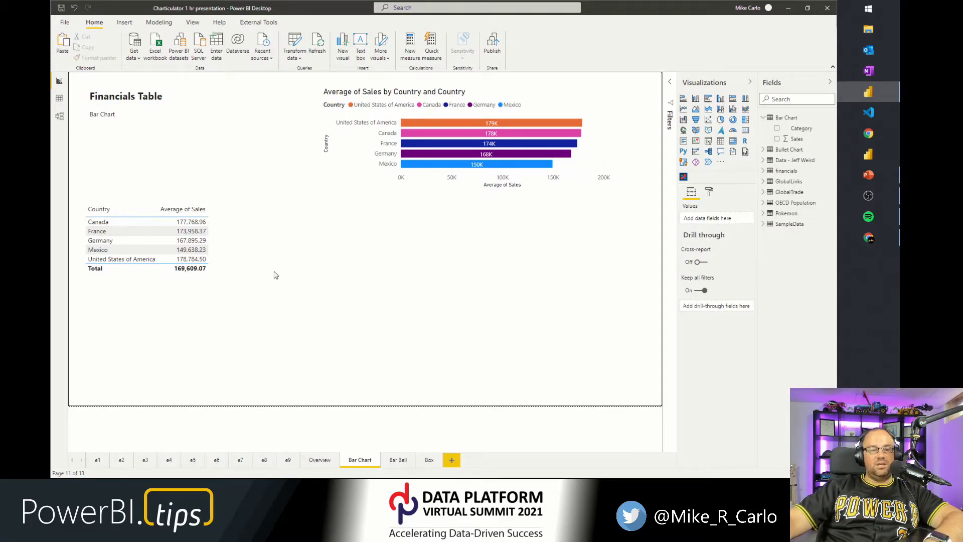
key("ctrl+v")
left_click_drag(181, 288, 369, 335)
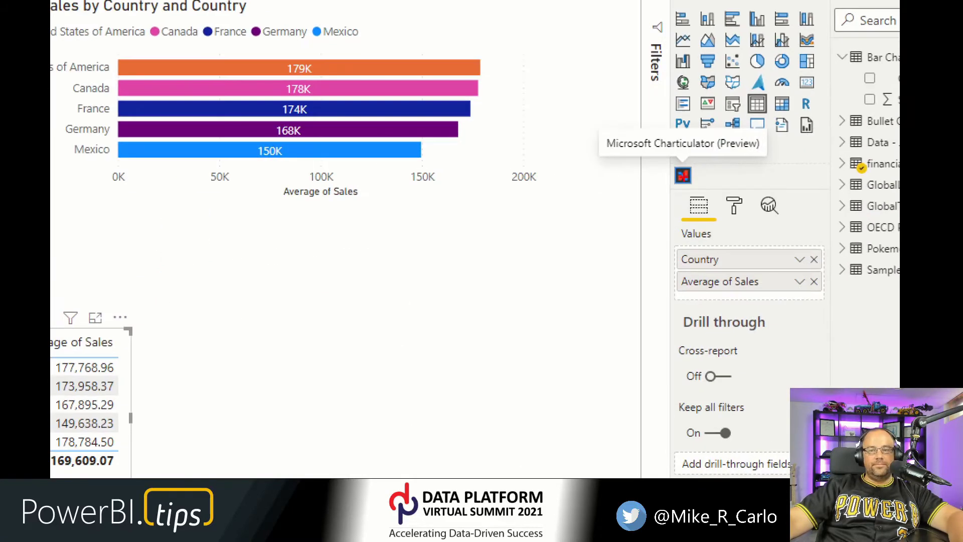
mouse_move(593, 117)
left_mouse_down()
mouse_move(742, 199)
mouse_move(778, 197)
left_mouse_up()
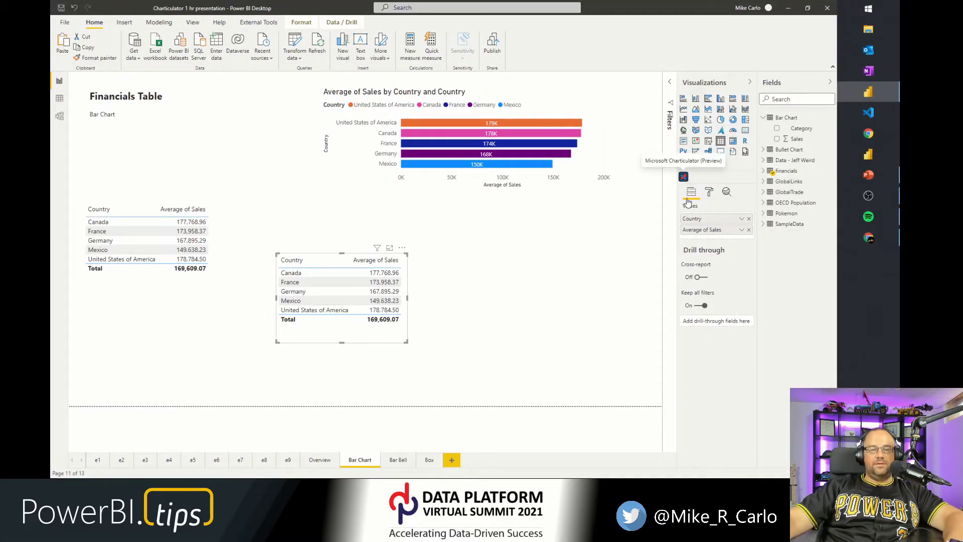
left_click(683, 176)
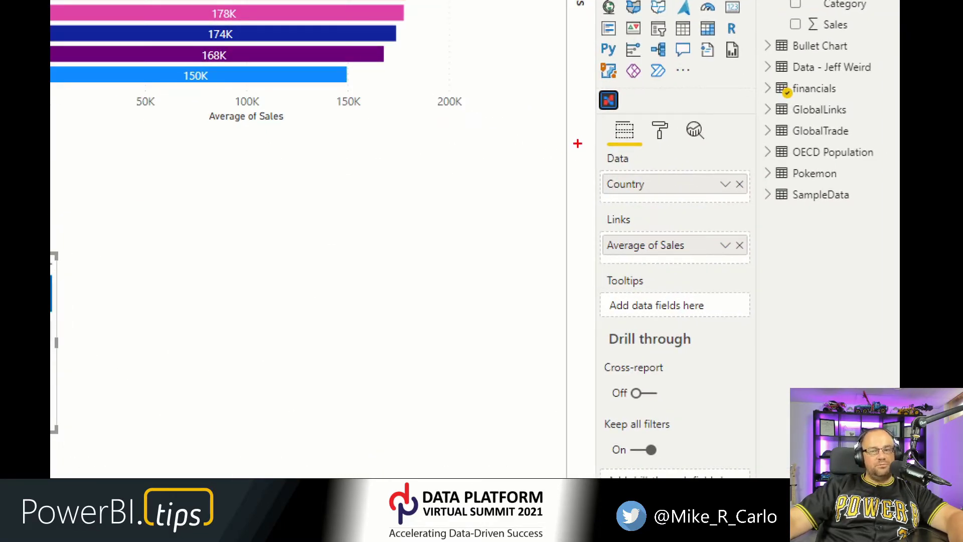
Move Average of Sales from Links into the Data well and enlarge the Charticulator visual.
mouse_move(576, 140)
left_mouse_down()
mouse_move(724, 275)
mouse_move(783, 284)
left_mouse_up()
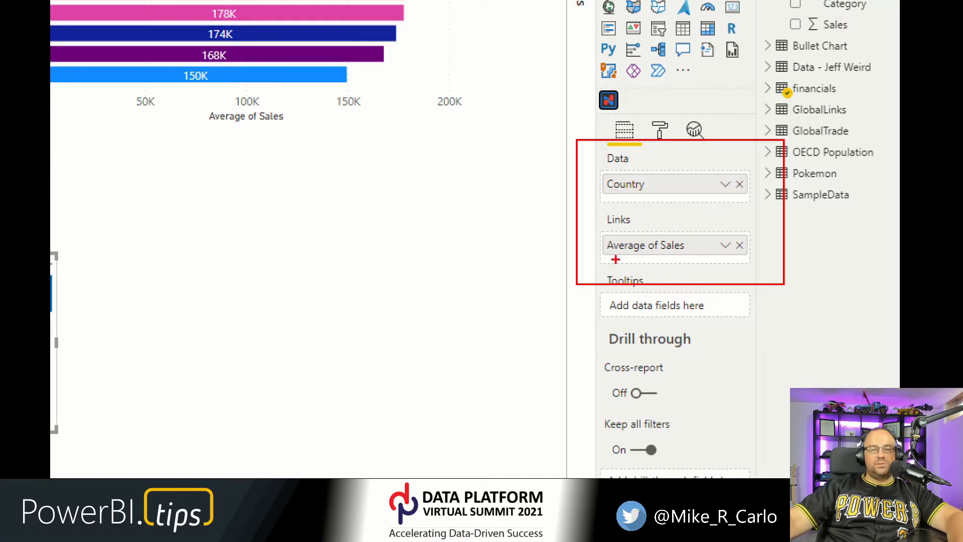
left_click_drag(664, 246, 690, 206)
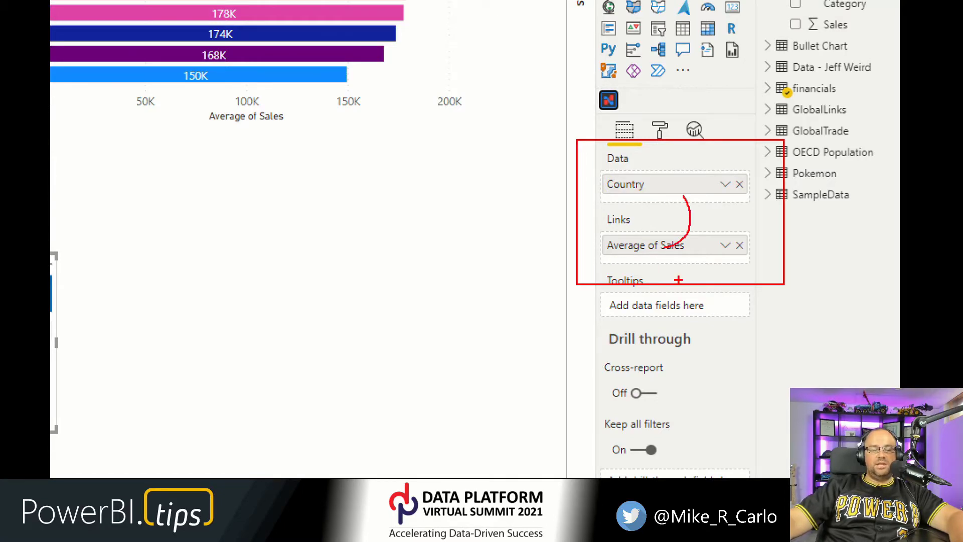
mouse_move(672, 245)
left_mouse_down()
mouse_move(696, 205)
mouse_move(727, 224)
left_mouse_up()
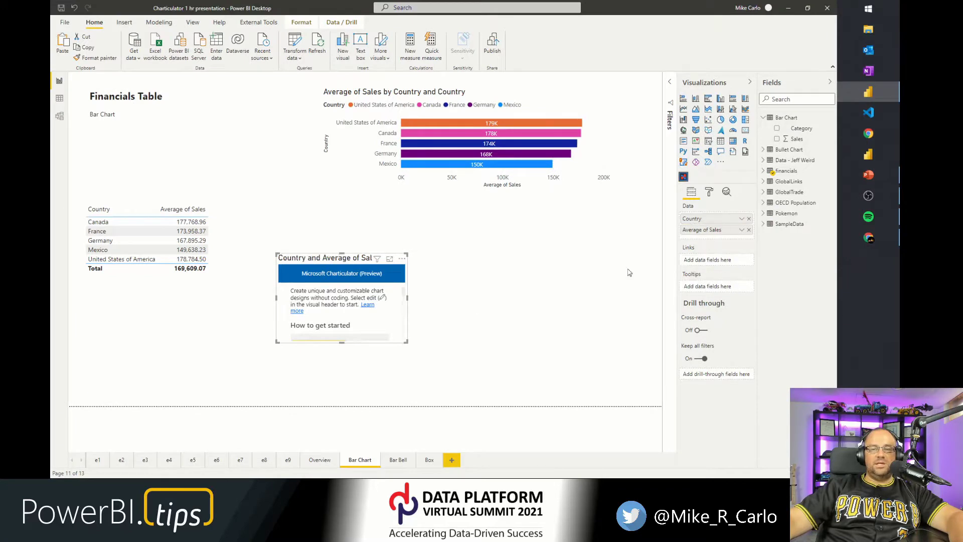
left_click_drag(404, 342, 605, 401)
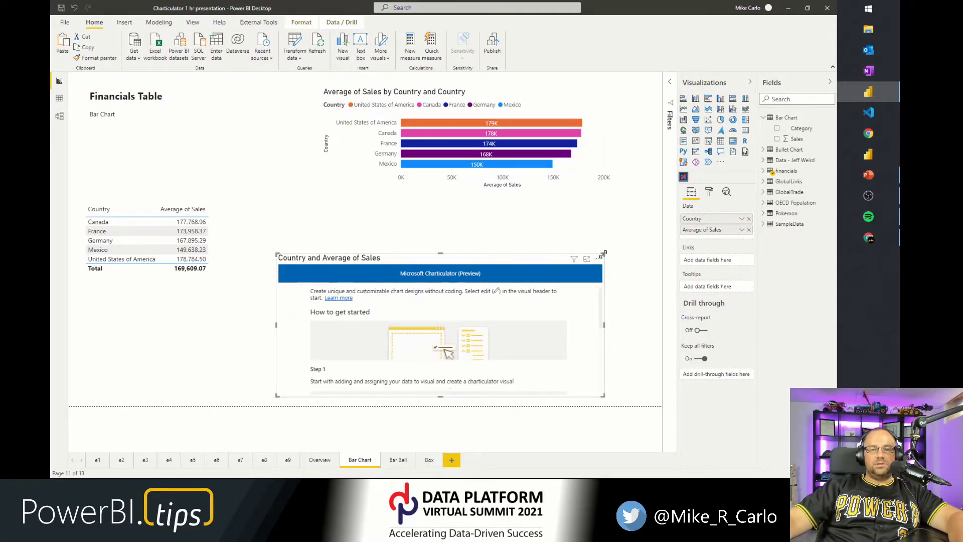
left_click_drag(604, 253, 590, 195)
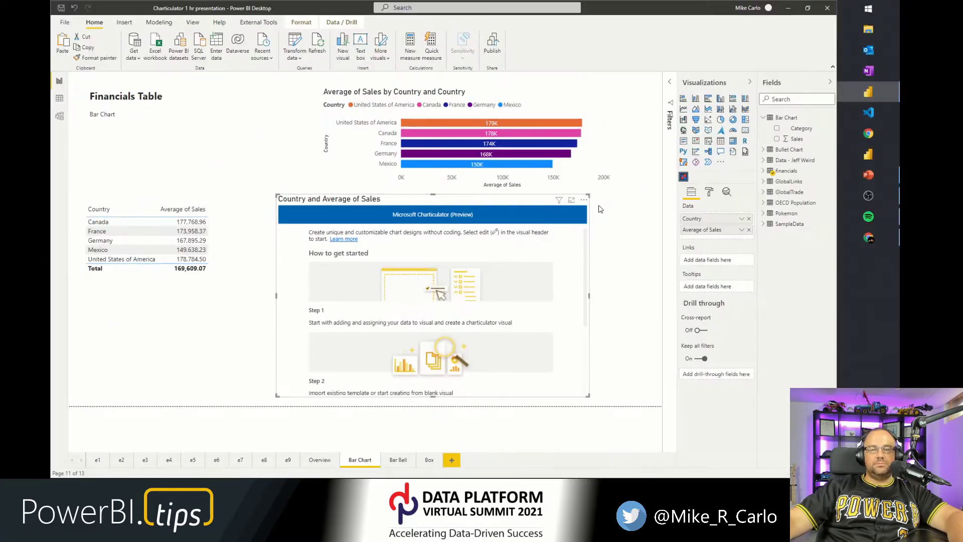
Open the Charticulator visual in edit mode and create a new chart.
left_click(583, 200)
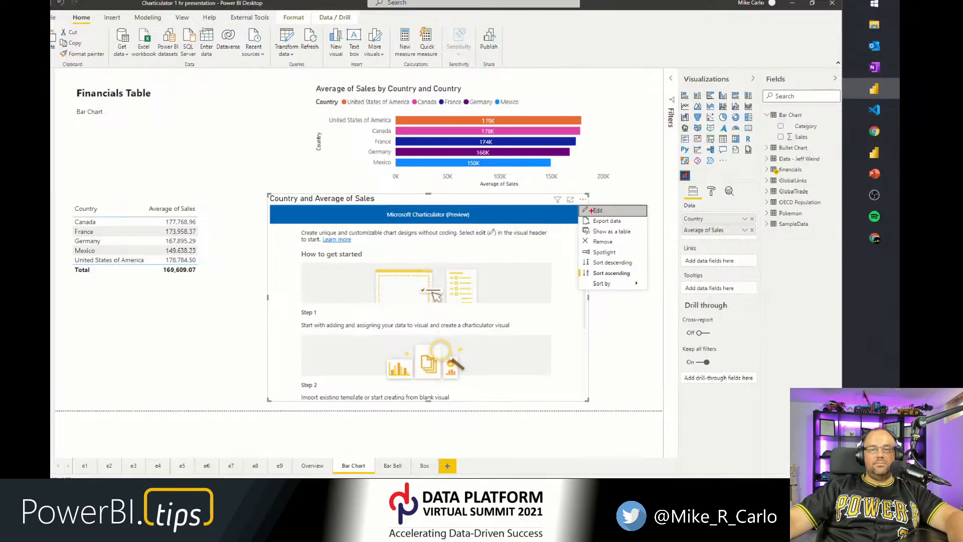
left_click(600, 212)
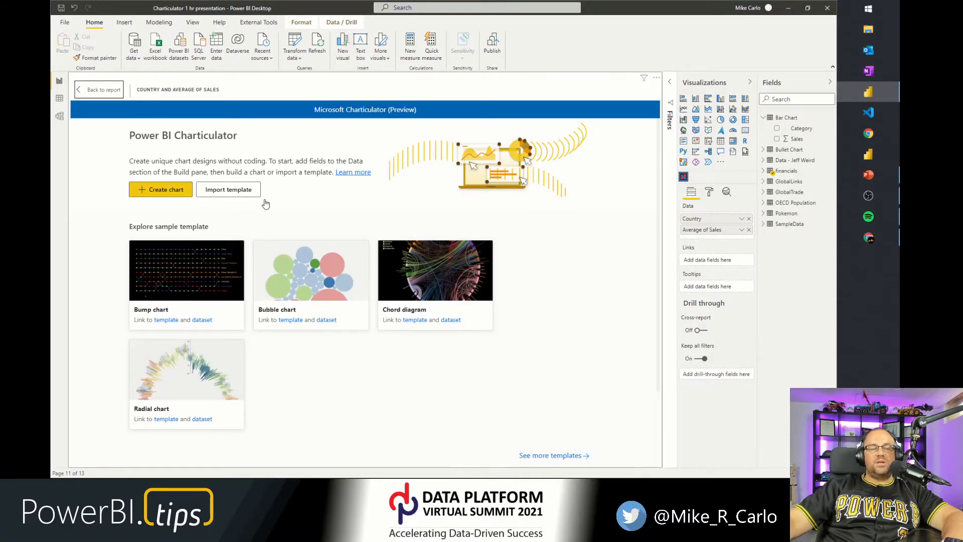
left_click(163, 195)
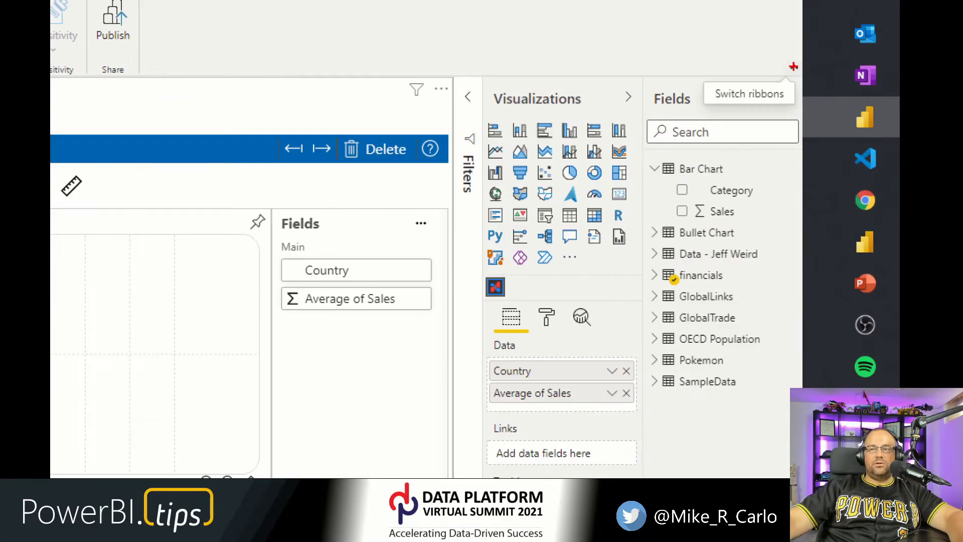
Switch to the simplified ribbon and collapse the Visualizations and Fields panes.
mouse_move(673, 45)
left_mouse_down()
mouse_move(751, 128)
mouse_move(813, 129)
left_mouse_up()
key("ctrl+Escape")
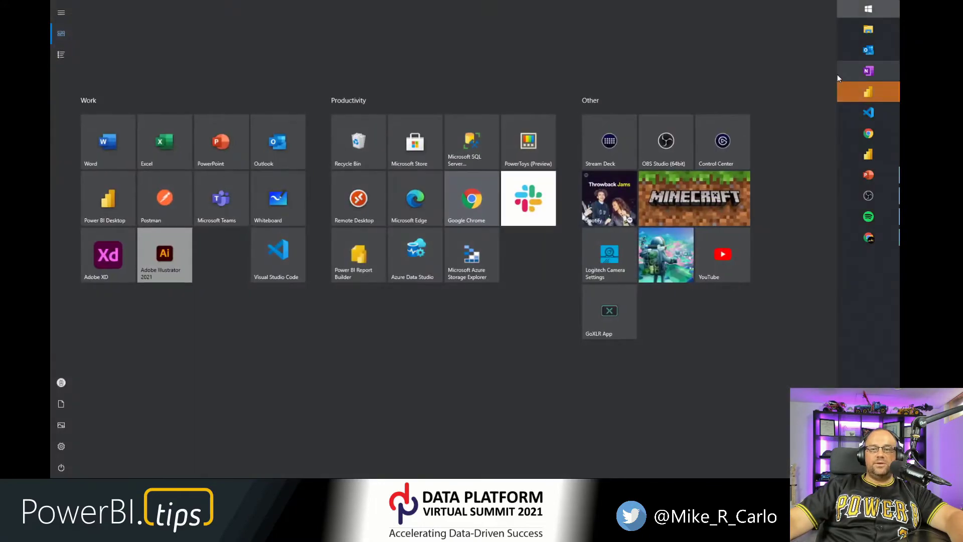
key("Escape")
left_click(833, 68)
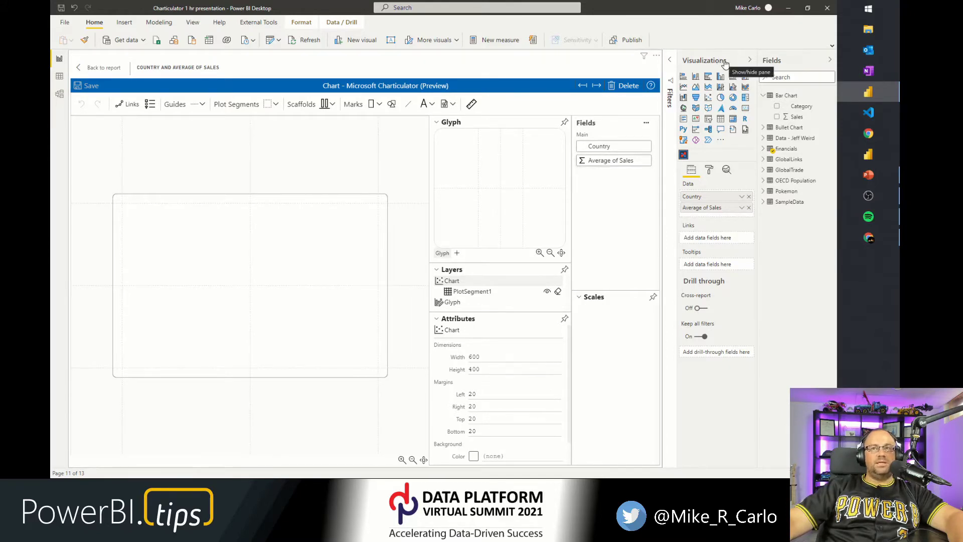
left_click(698, 61)
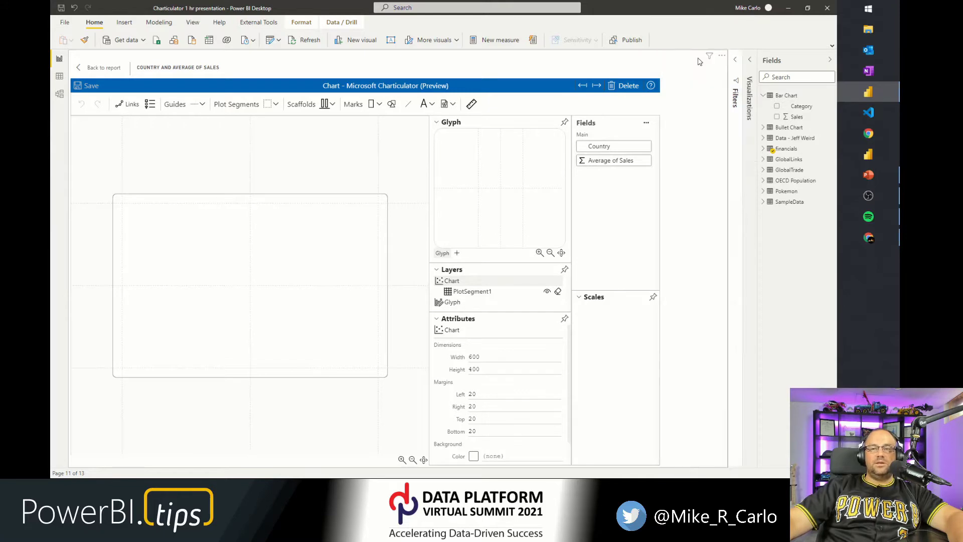
left_click(779, 67)
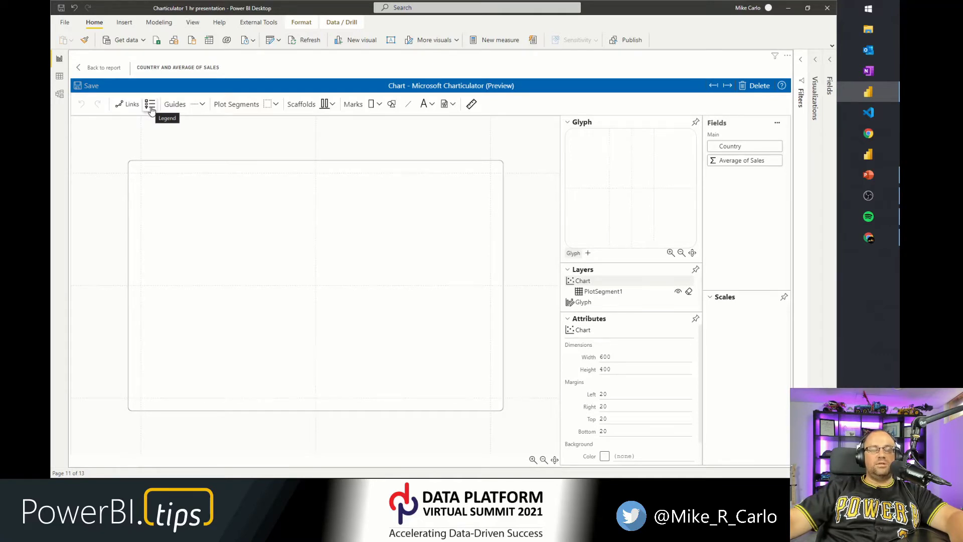
Draw a vertical Guide Coordinator on the chart canvas and select its Count setting.
left_click(202, 106)
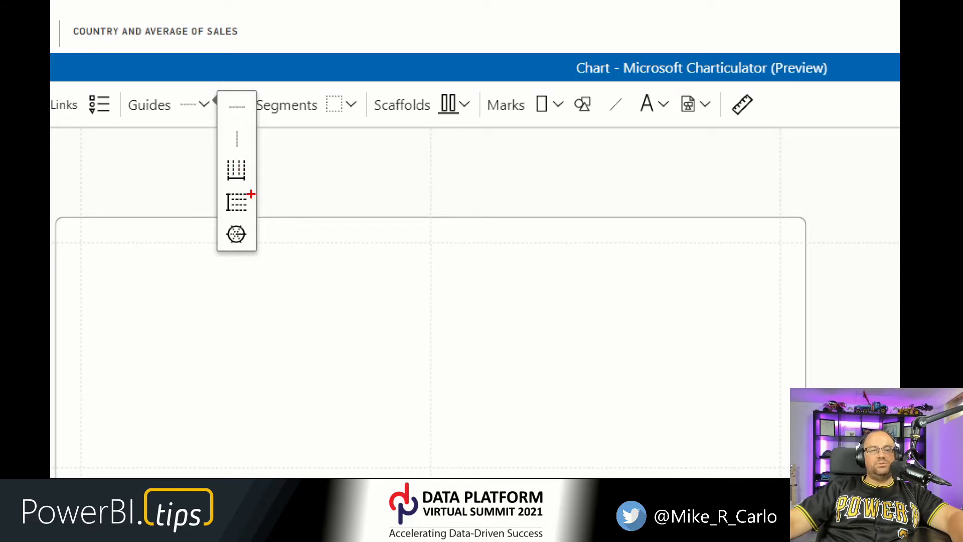
left_click(240, 201)
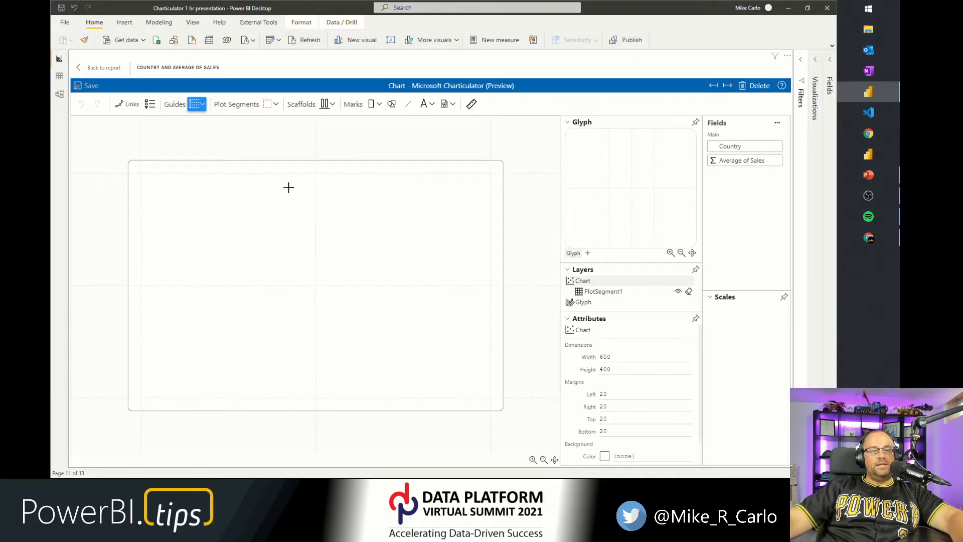
left_click_drag(245, 196, 246, 260)
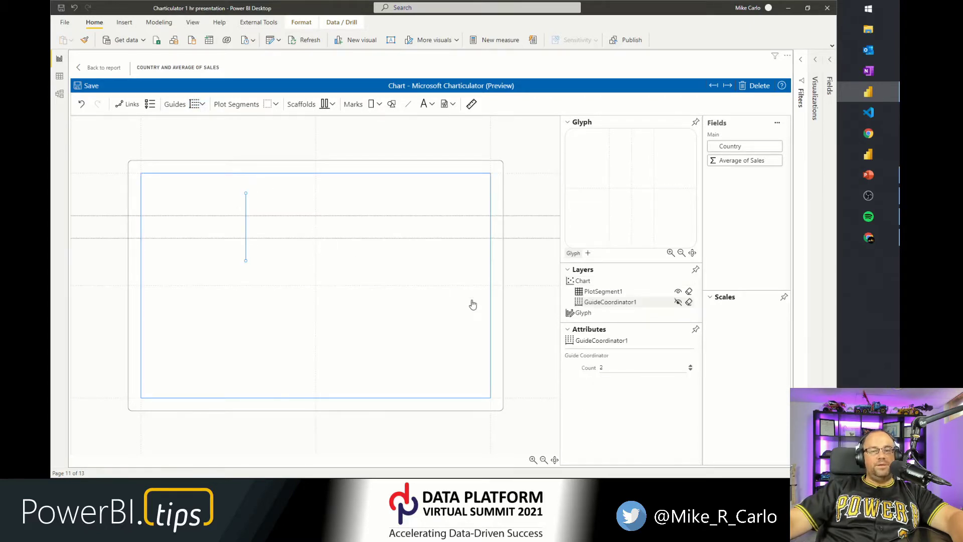
left_click(619, 370)
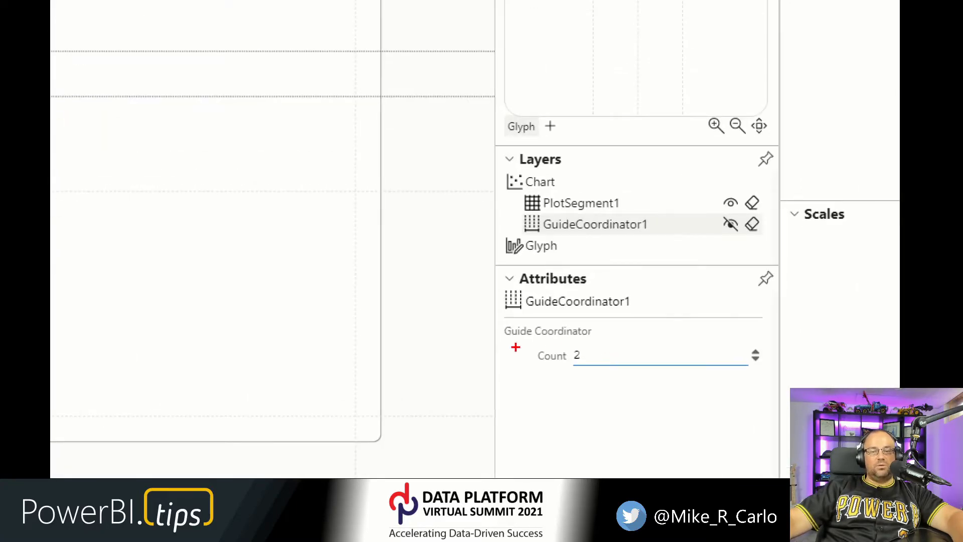
mouse_move(525, 342)
left_mouse_down()
mouse_move(559, 362)
mouse_move(628, 376)
left_mouse_up()
key("Escape")
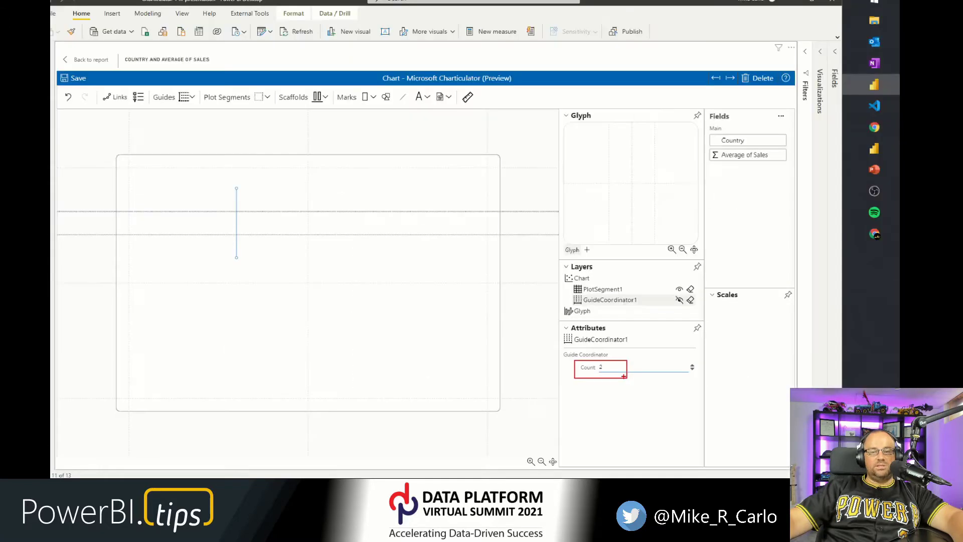
Increase the guide coordinator's count to 5 and move the guide slightly to the right on the canvas.
left_click(690, 366)
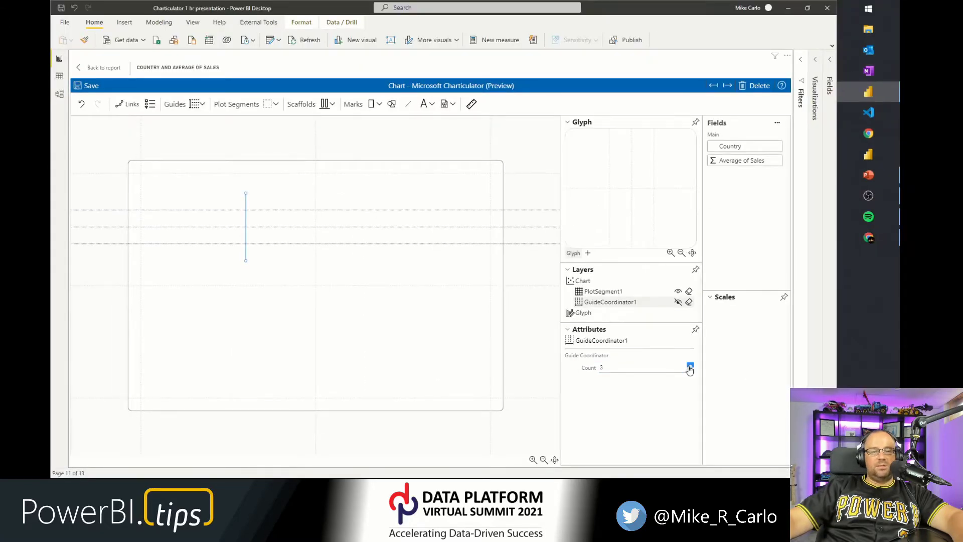
left_click(690, 367)
left_click(689, 367)
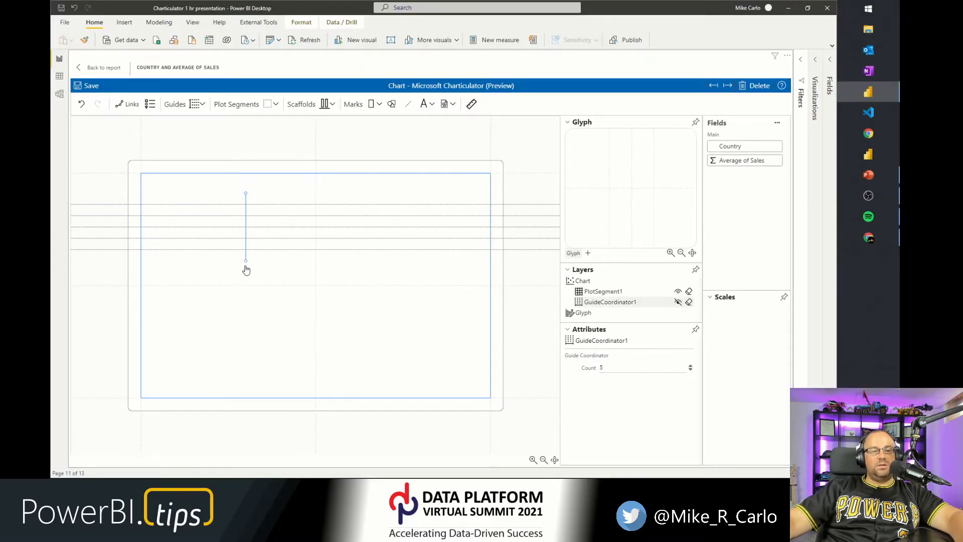
left_click_drag(246, 260, 284, 263)
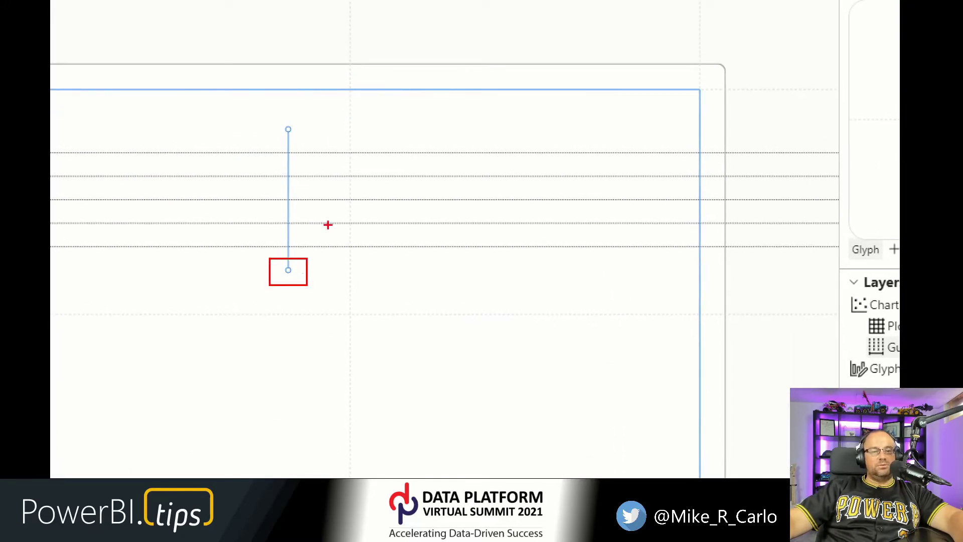
left_click_drag(270, 116, 299, 140)
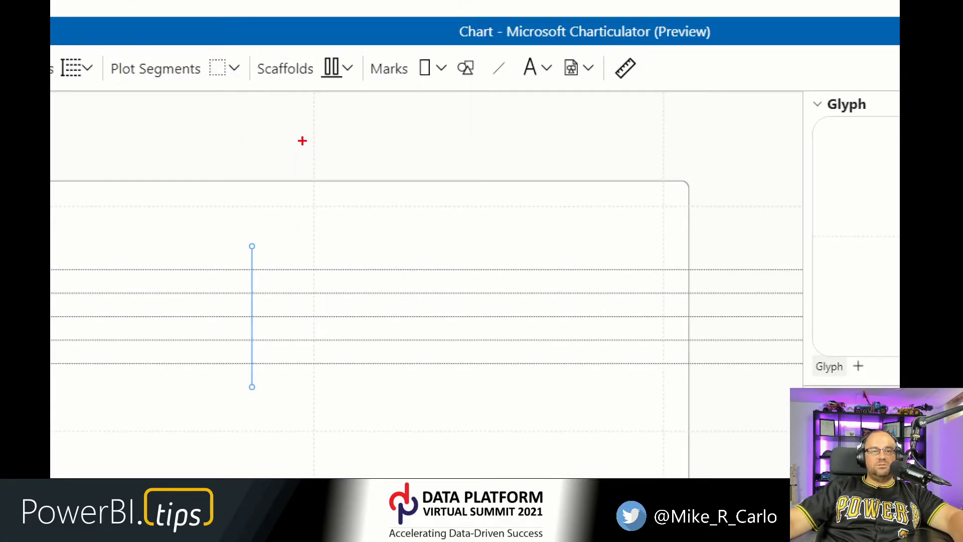
left_click_drag(302, 135, 325, 167)
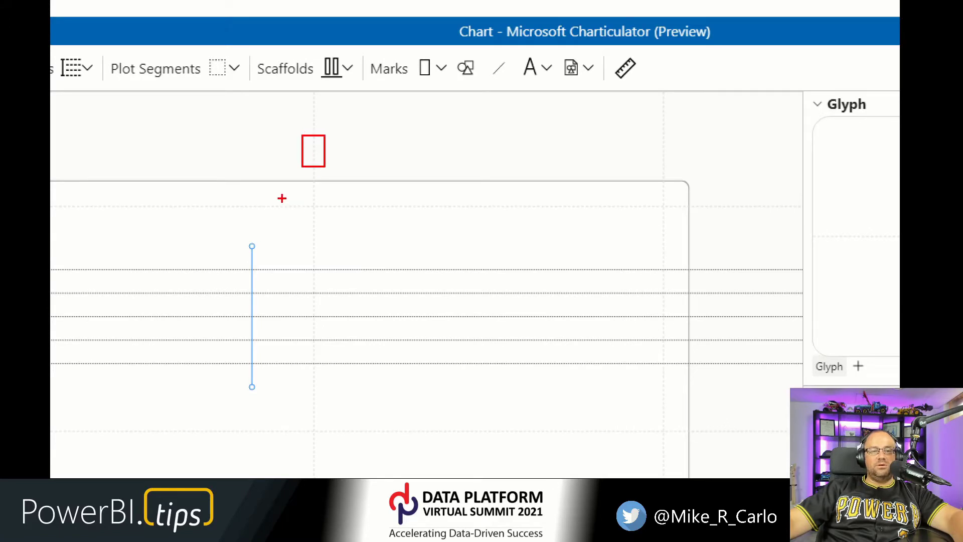
left_click_drag(263, 198, 279, 218)
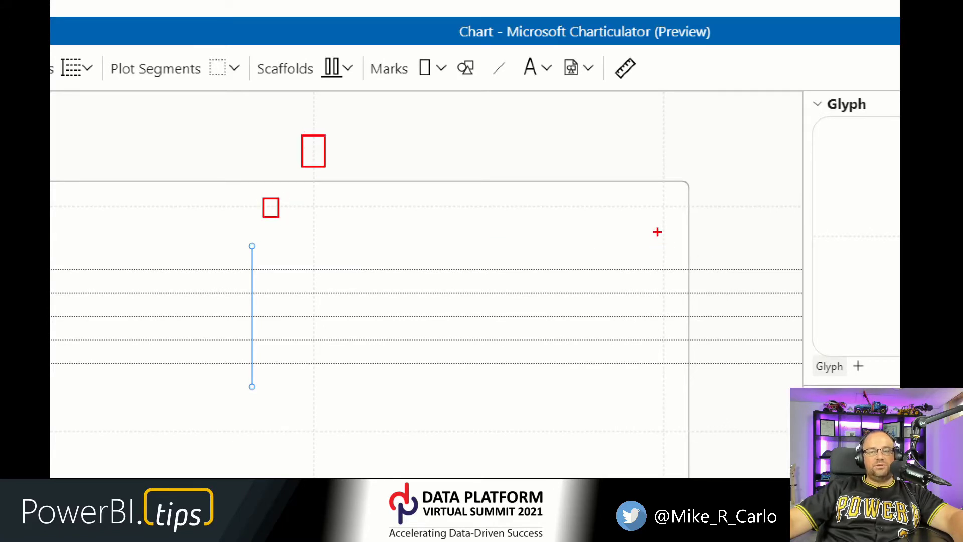
left_click_drag(658, 221, 671, 261)
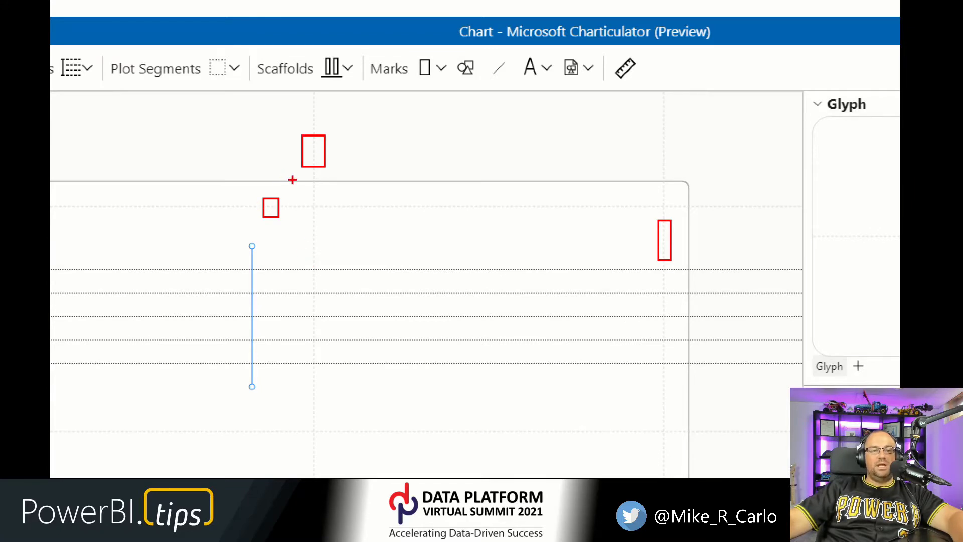
left_click_drag(293, 182, 295, 205)
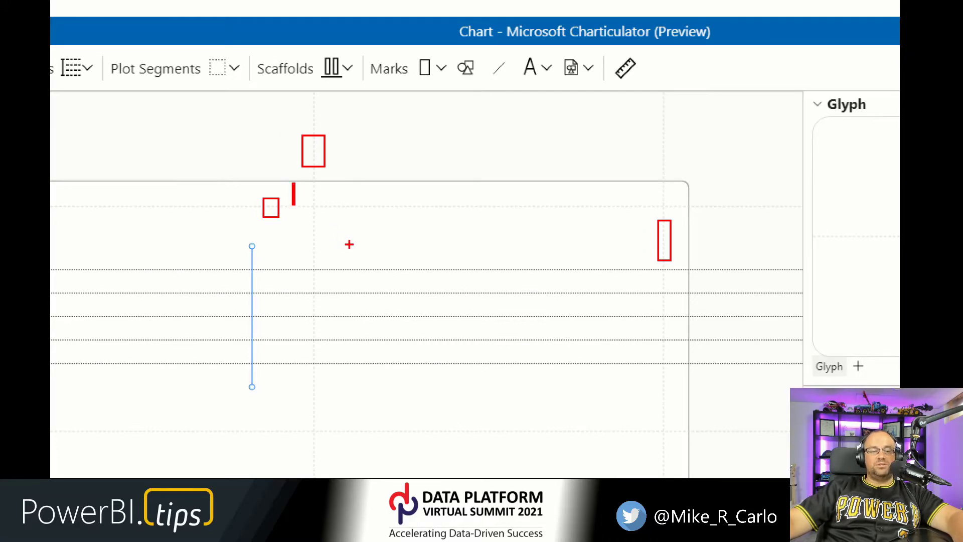
key("Escape")
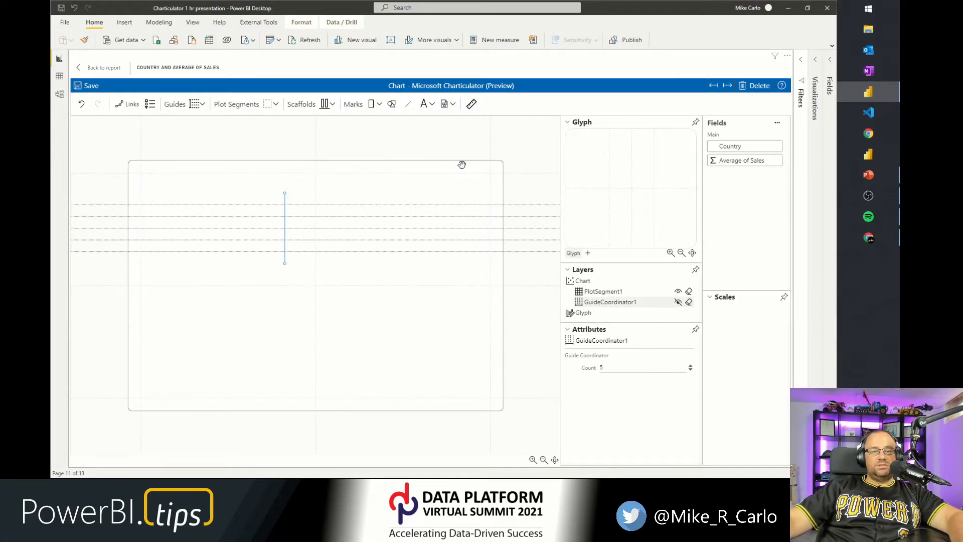
Select the chart and set its top margin to 40.
left_click(513, 146)
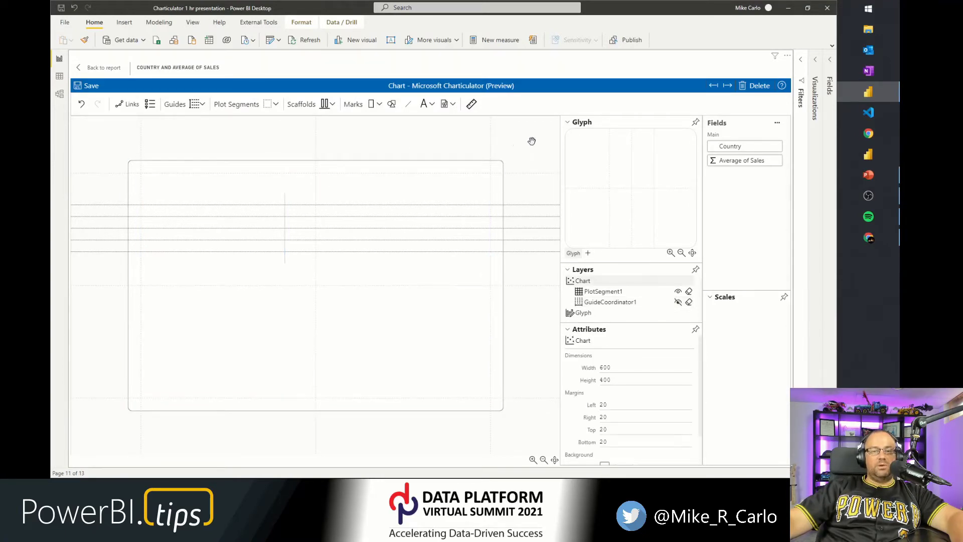
left_click(622, 402)
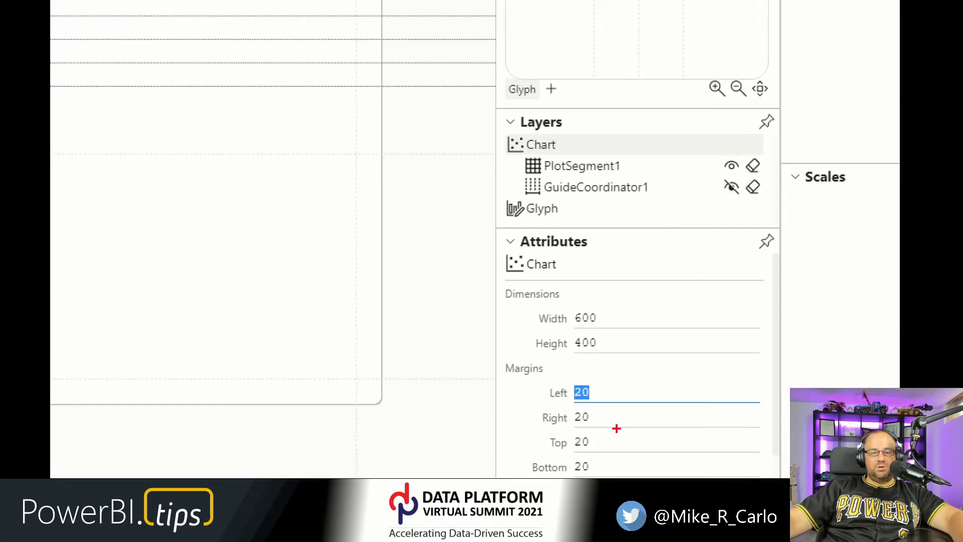
left_click(584, 417)
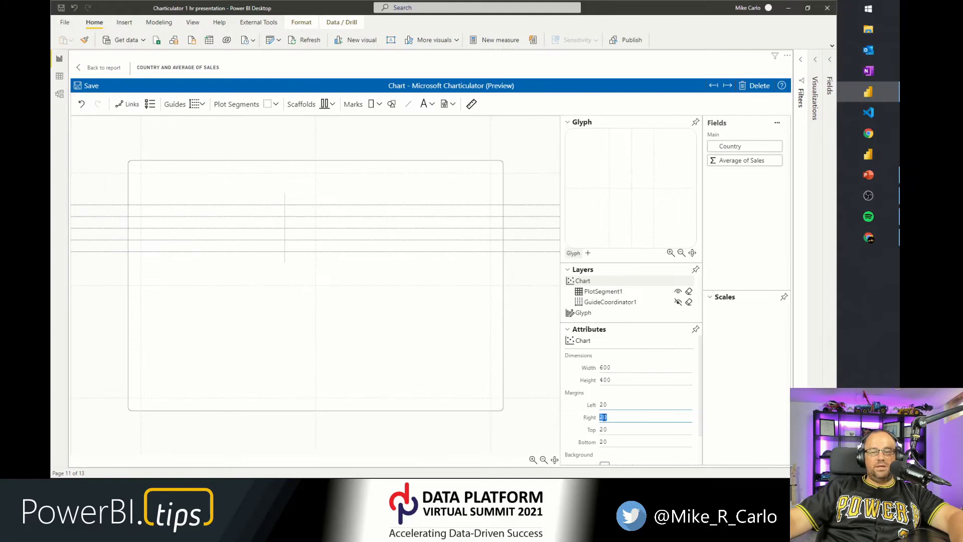
left_click(604, 429)
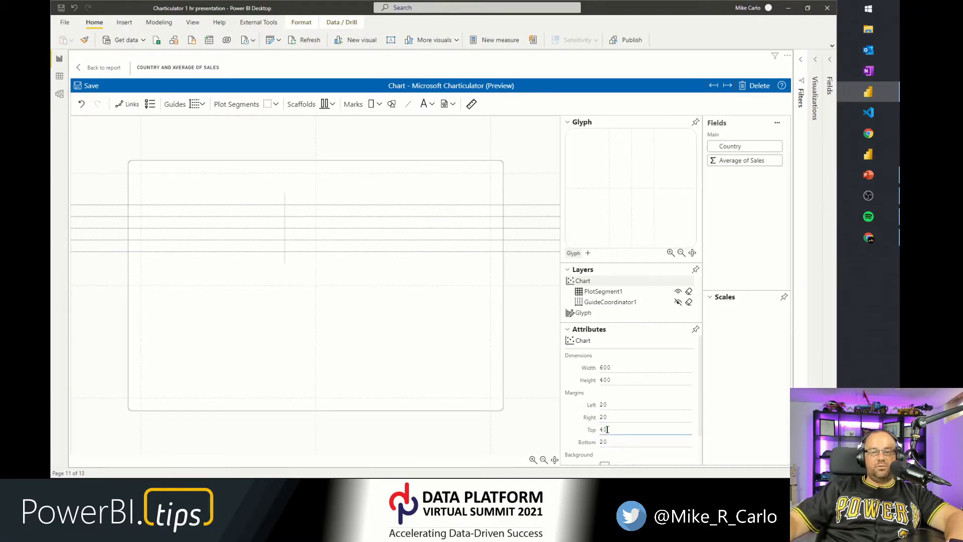
key("ctrl+1")
left_click(242, 185)
left_click_drag(370, 136, 373, 174)
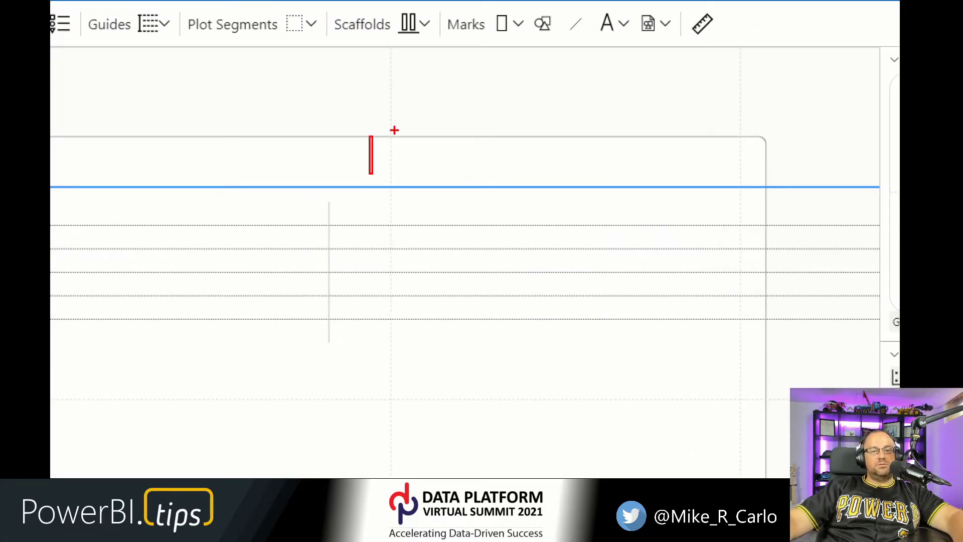
left_click_drag(407, 137, 450, 142)
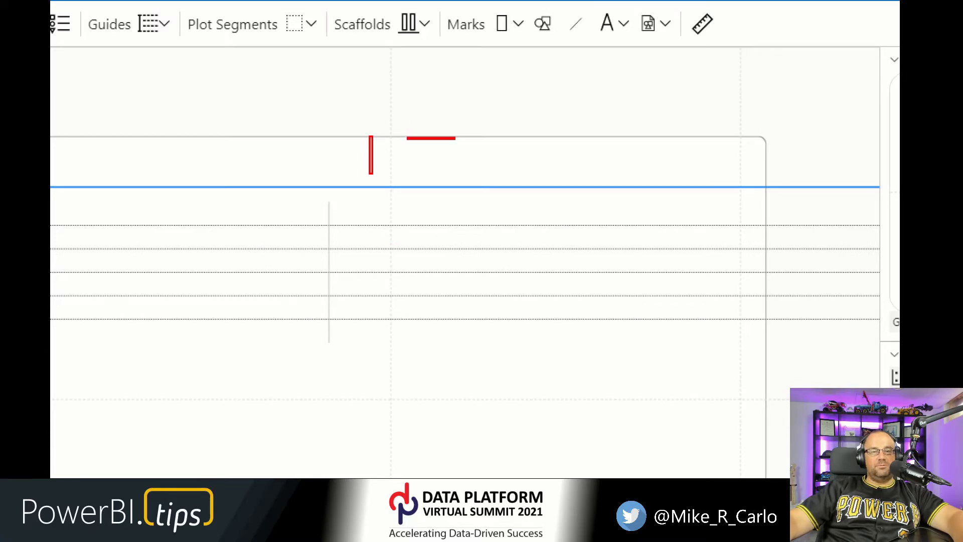
key("Escape")
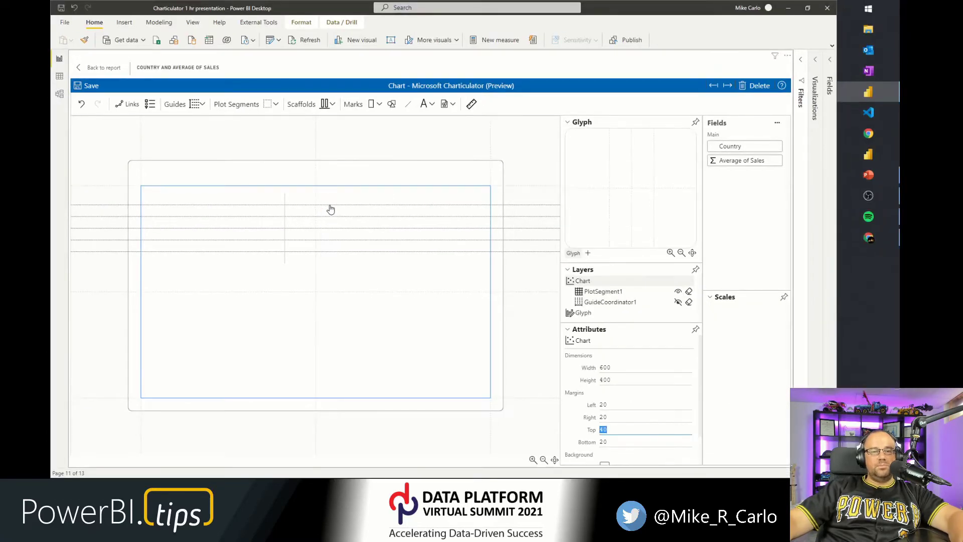
Select the guide coordinator on the canvas and delete it.
left_click(284, 225)
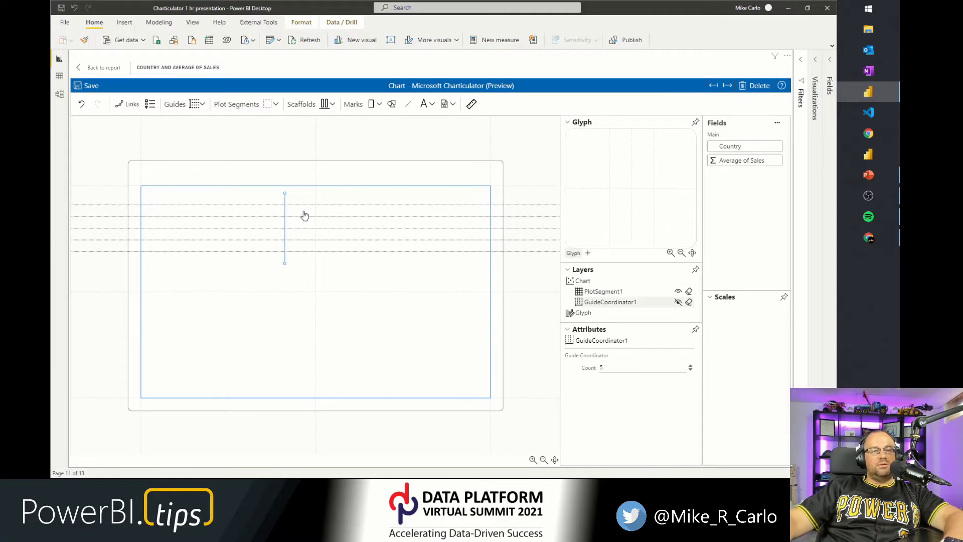
key("Delete")
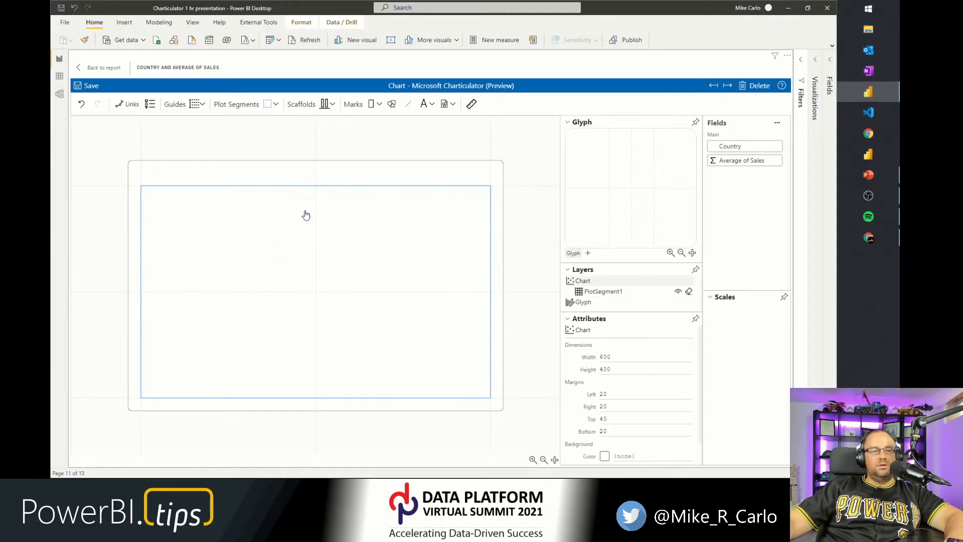
left_click(273, 227)
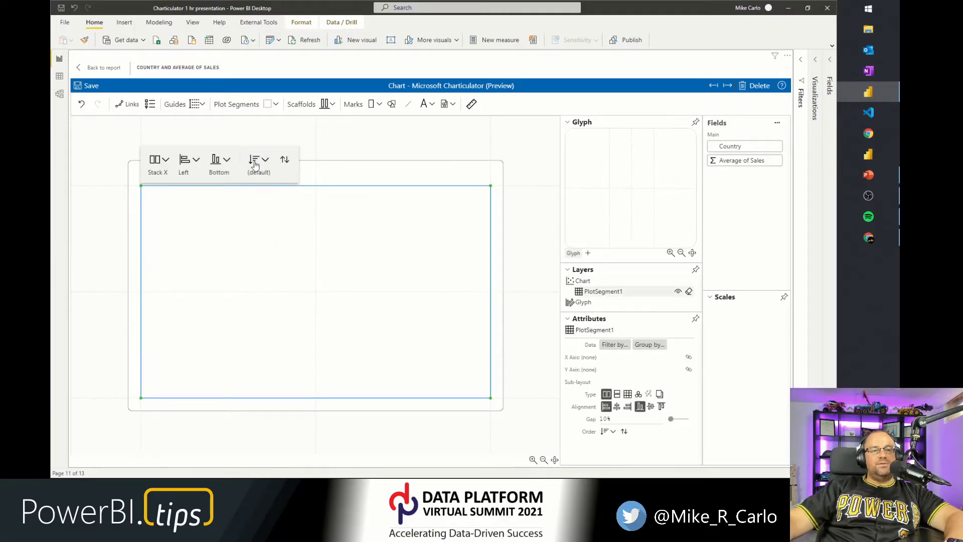
left_click(275, 104)
left_click(267, 120)
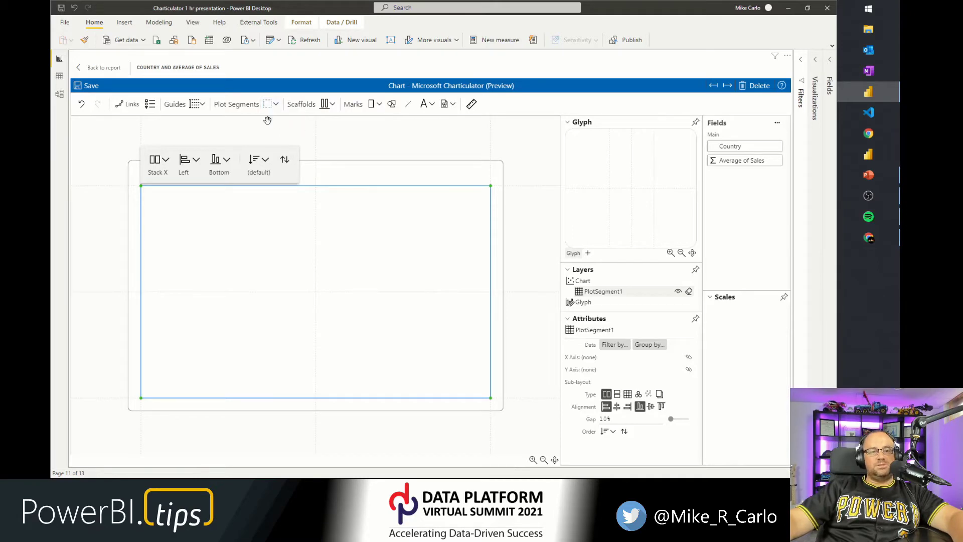
left_click(267, 119)
left_click(277, 105)
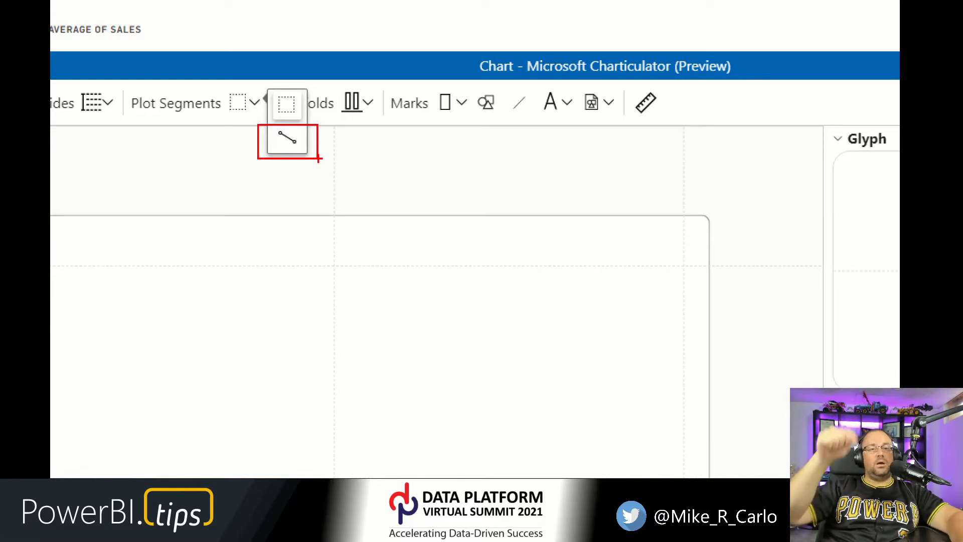
key("Escape")
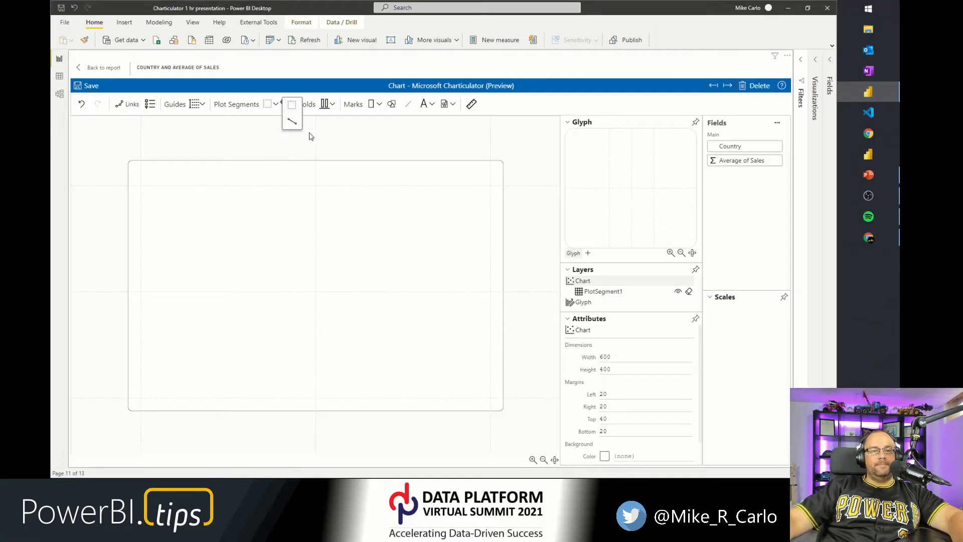
left_click(311, 136)
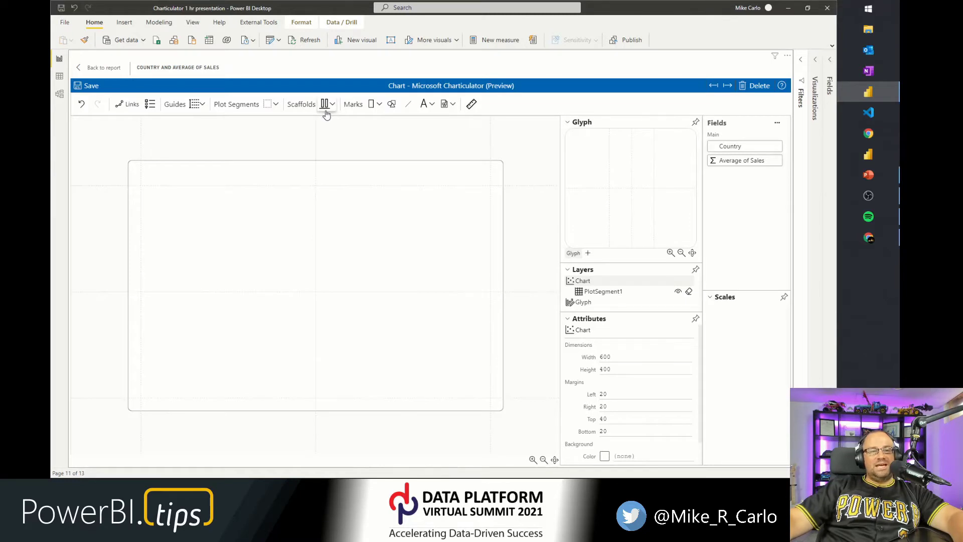
left_click(331, 106)
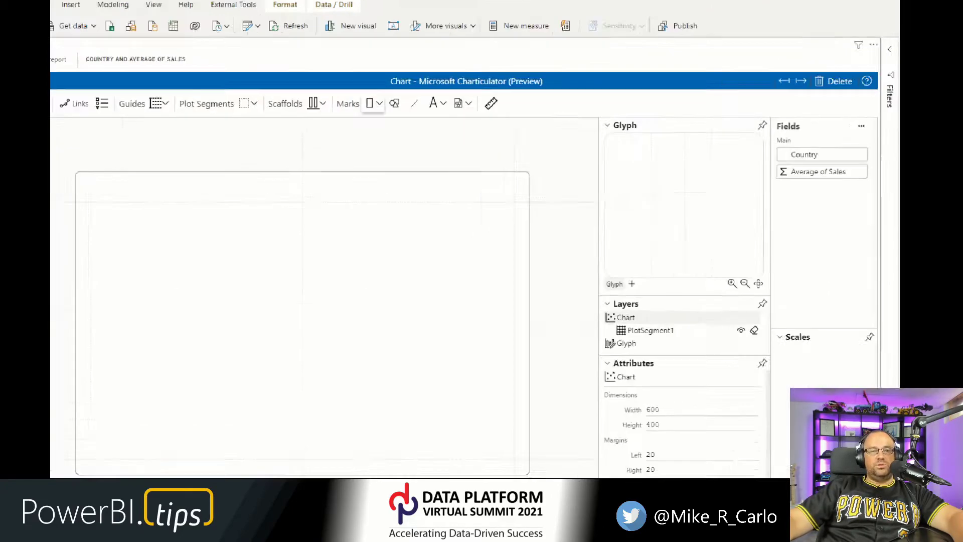
mouse_move(281, 77)
left_mouse_down()
mouse_move(369, 134)
mouse_move(569, 141)
left_mouse_up()
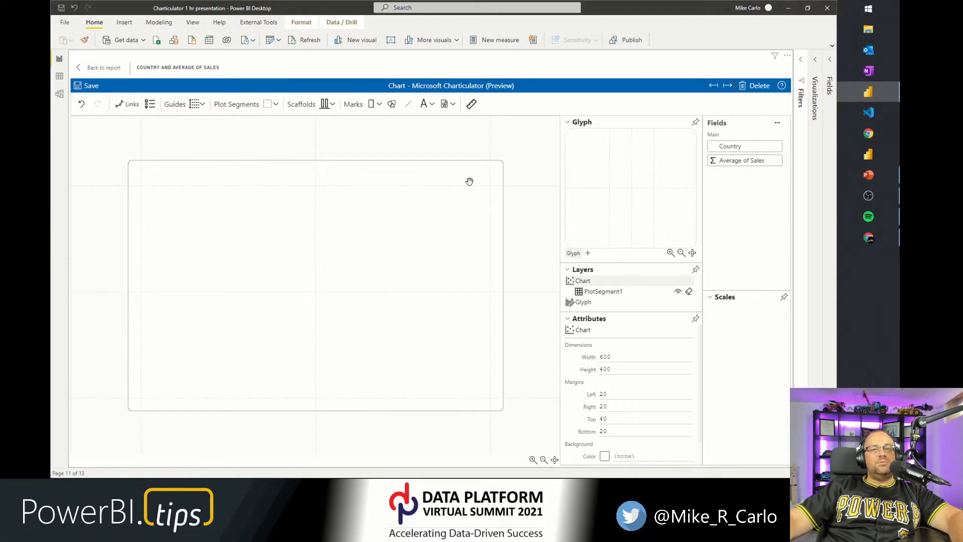
key("ctrl+1")
left_click(778, 132)
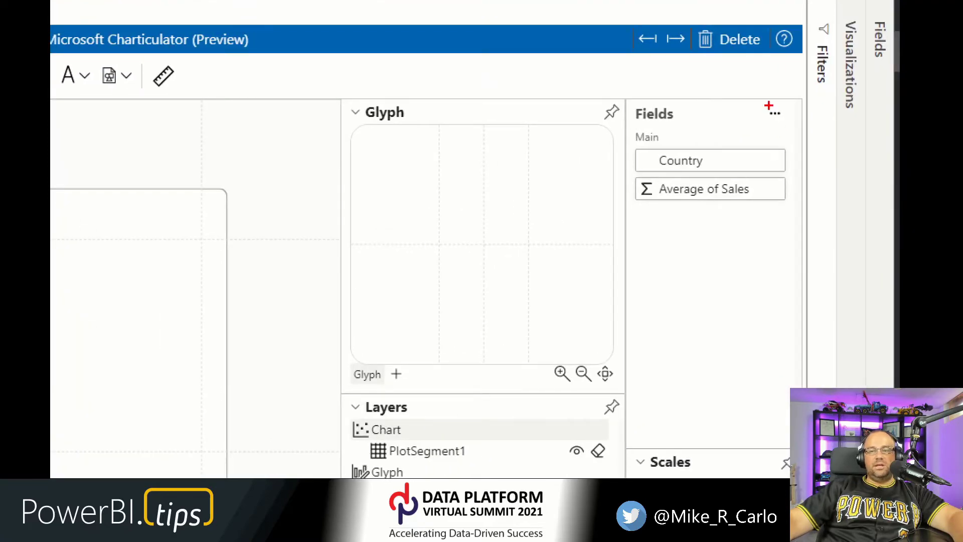
left_click_drag(767, 115, 791, 123)
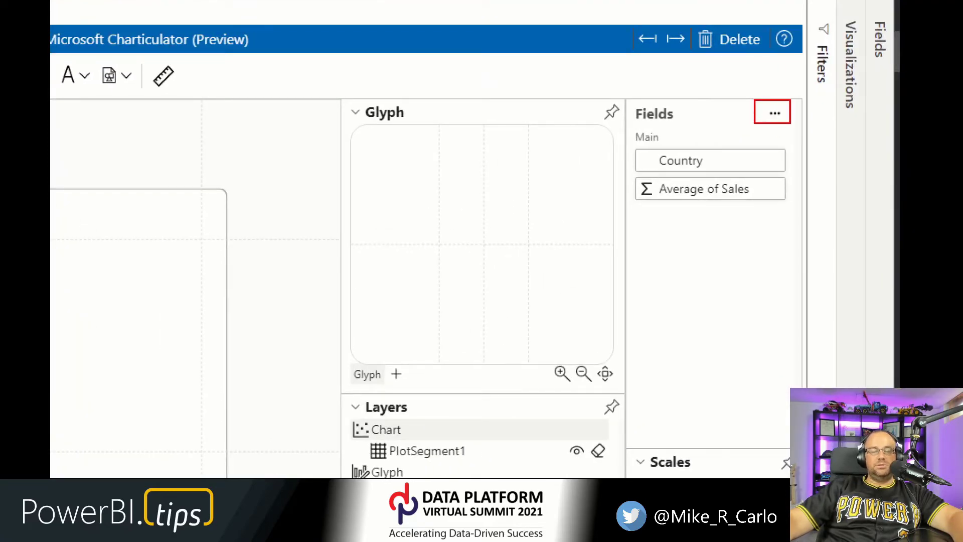
key("Escape")
Open the data preview of the bound Country and Average of Sales fields.
left_click(775, 126)
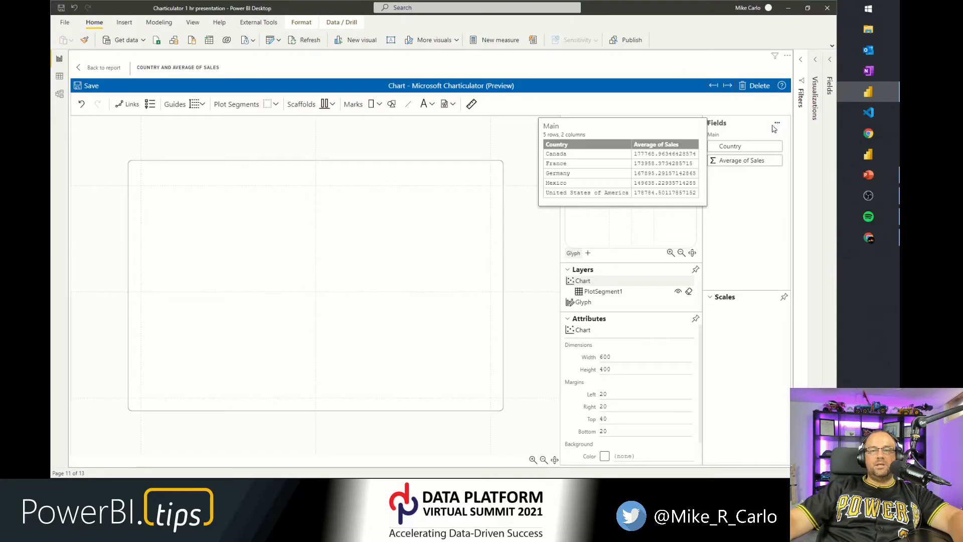
key("ctrl+1")
left_click(553, 147)
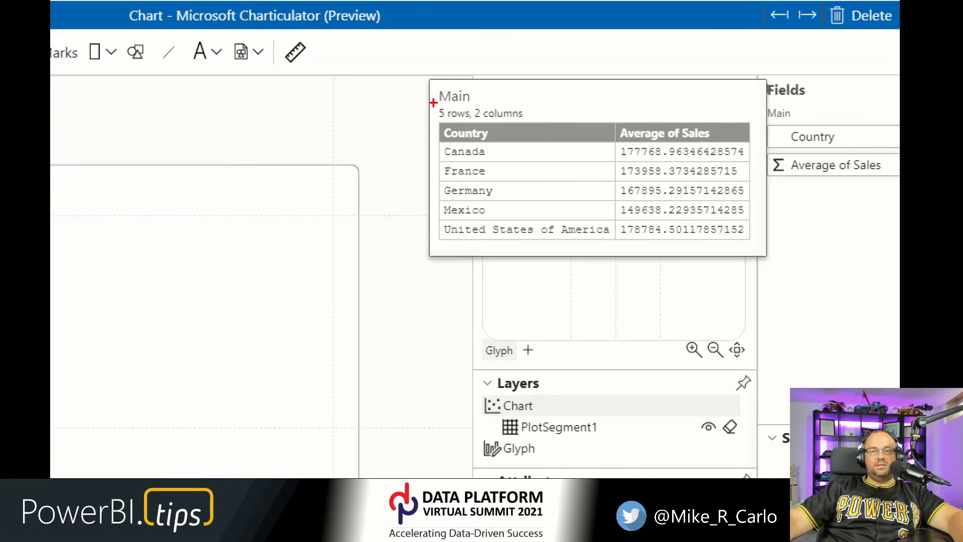
left_click_drag(426, 89, 763, 266)
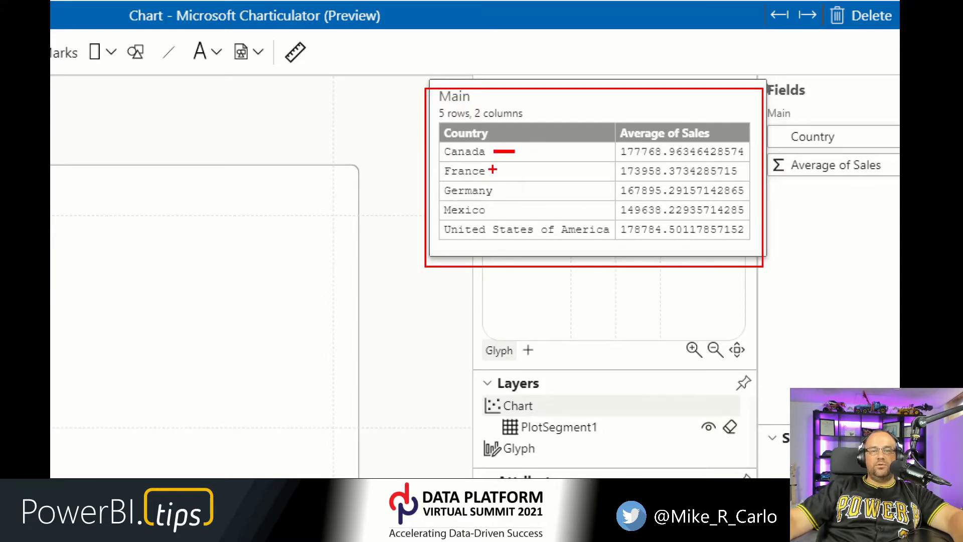
left_click_drag(492, 170, 530, 171)
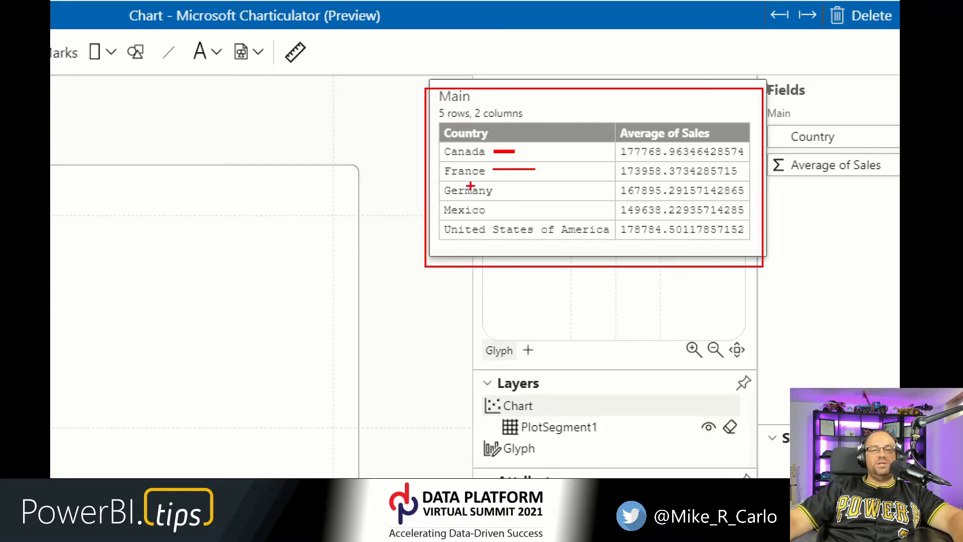
key("Escape")
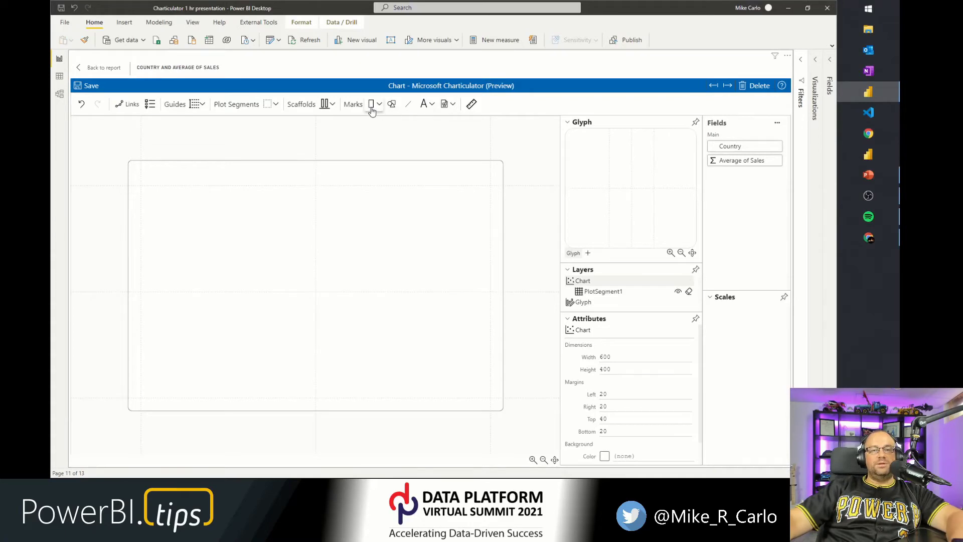
Add a rectangle mark to the glyph so a bar is drawn for each country.
left_click_drag(371, 109, 636, 185)
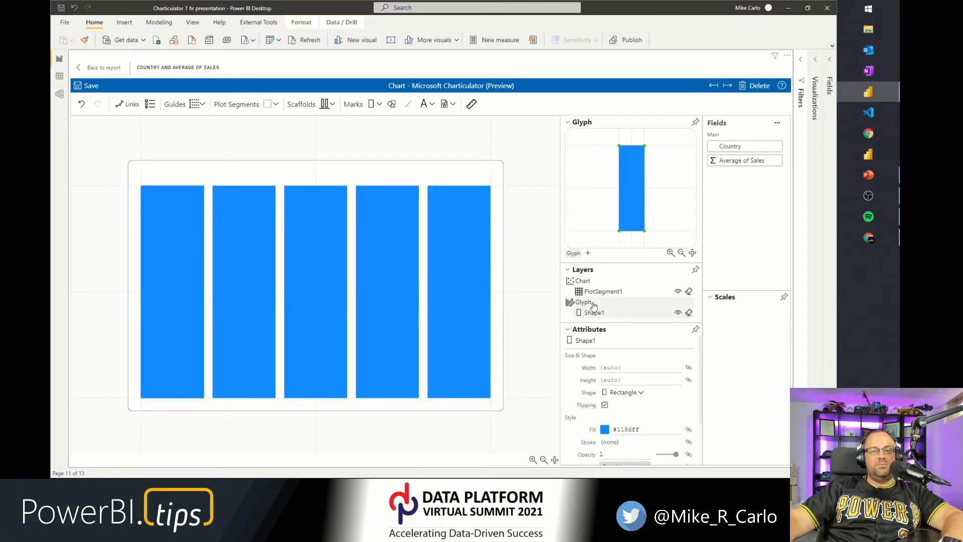
left_click(377, 105)
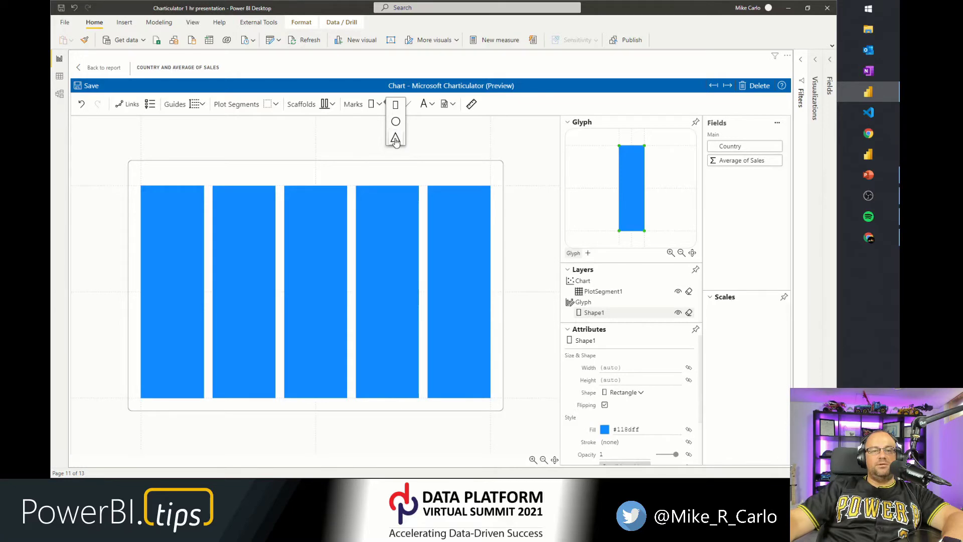
left_click(438, 127)
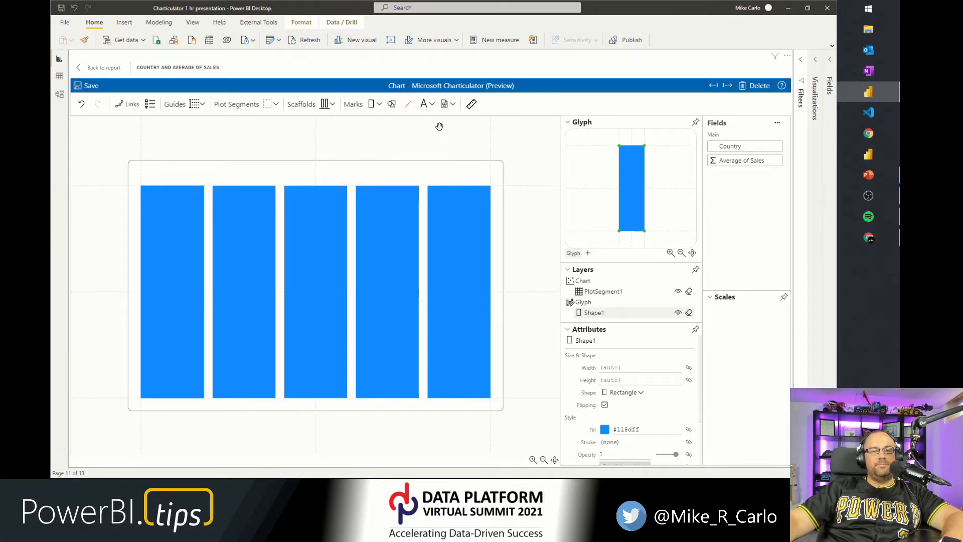
Review the mark tools in the toolbar: rectangle, symbol, line, text, icon and data axis.
left_click(393, 105)
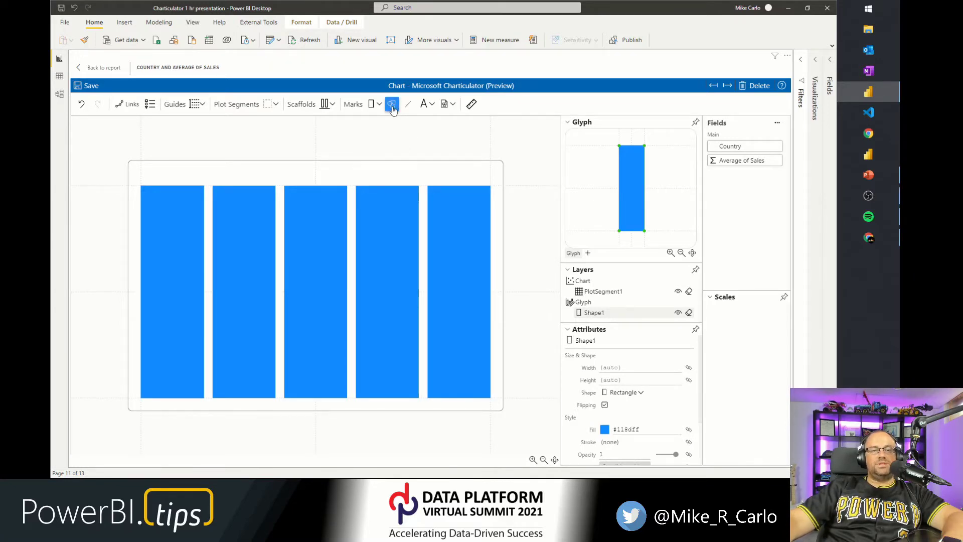
left_click(392, 109)
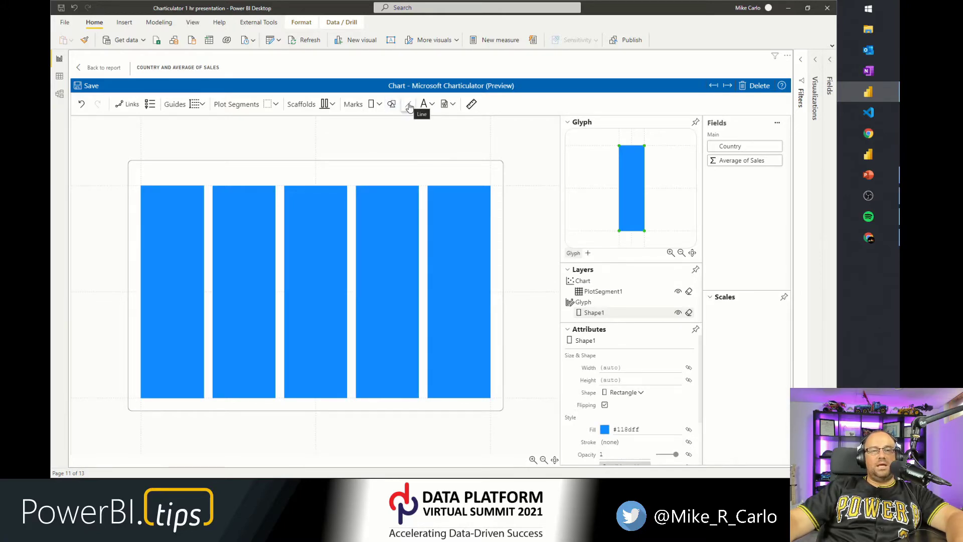
left_click(409, 106)
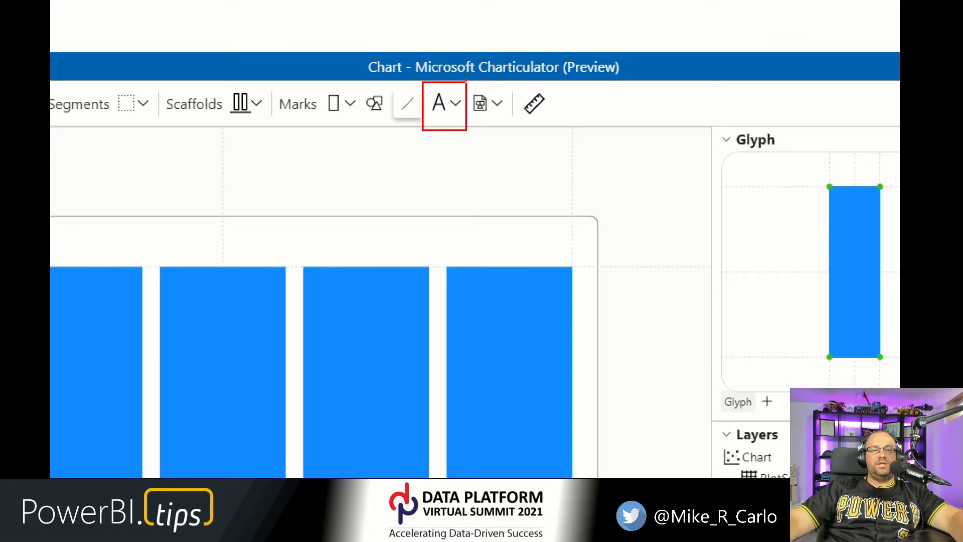
left_click_drag(466, 77, 508, 136)
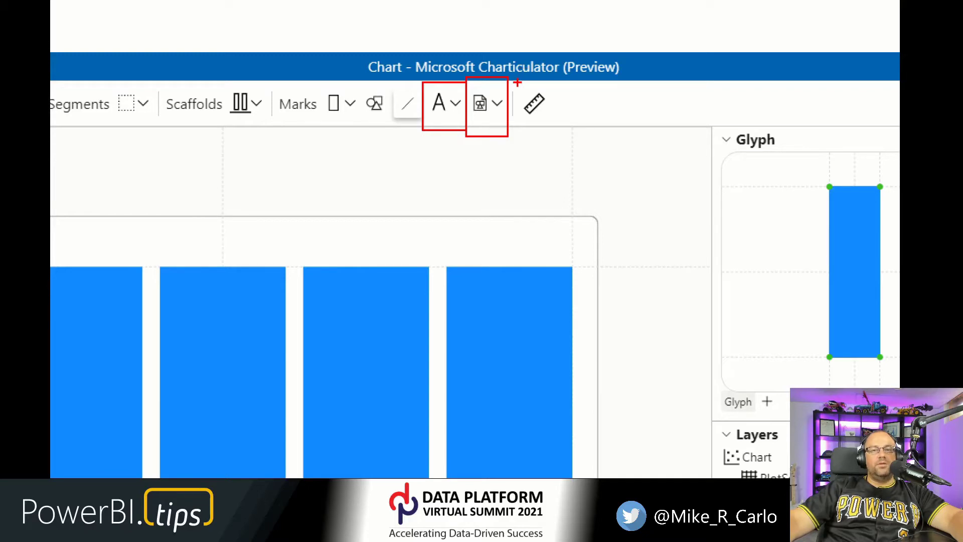
left_click_drag(517, 82, 569, 137)
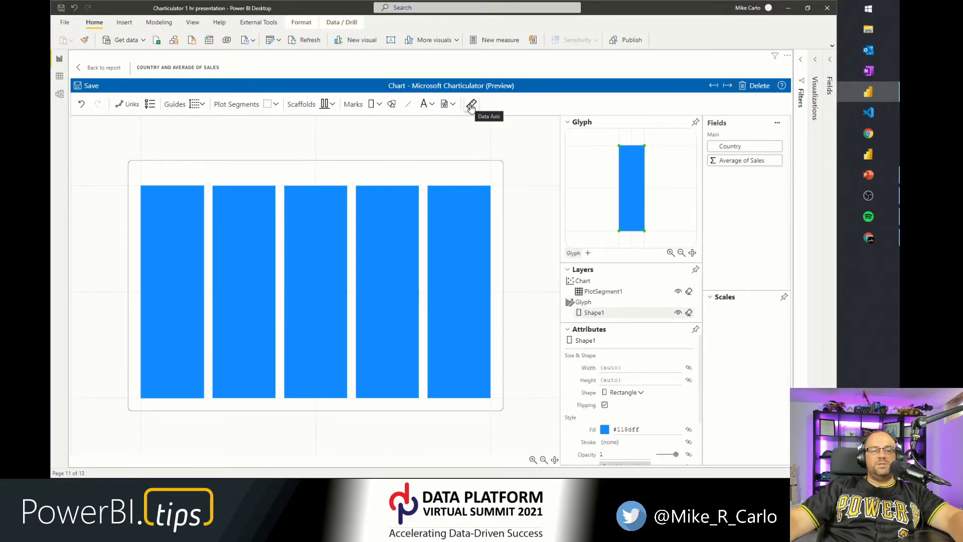
key("ctrl+1")
left_click(470, 104)
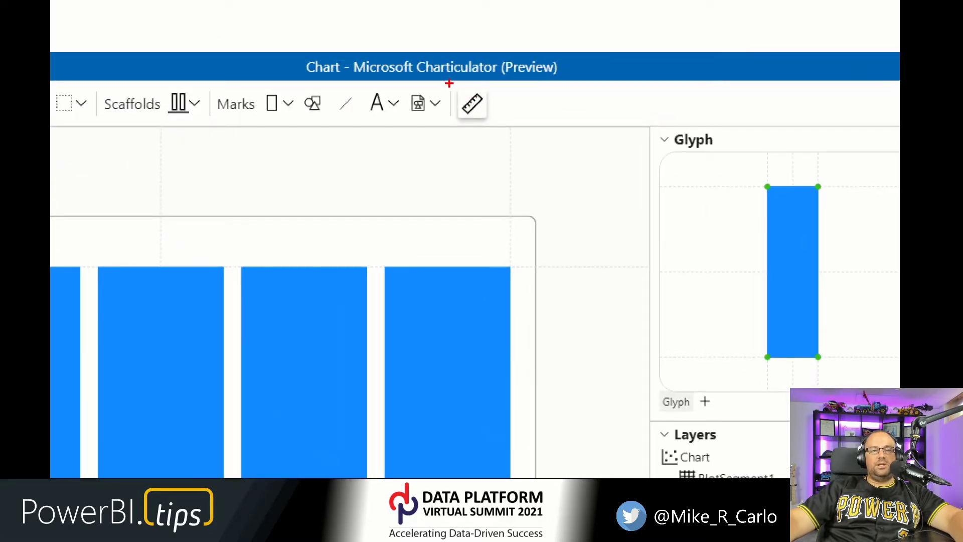
left_click_drag(449, 83, 499, 140)
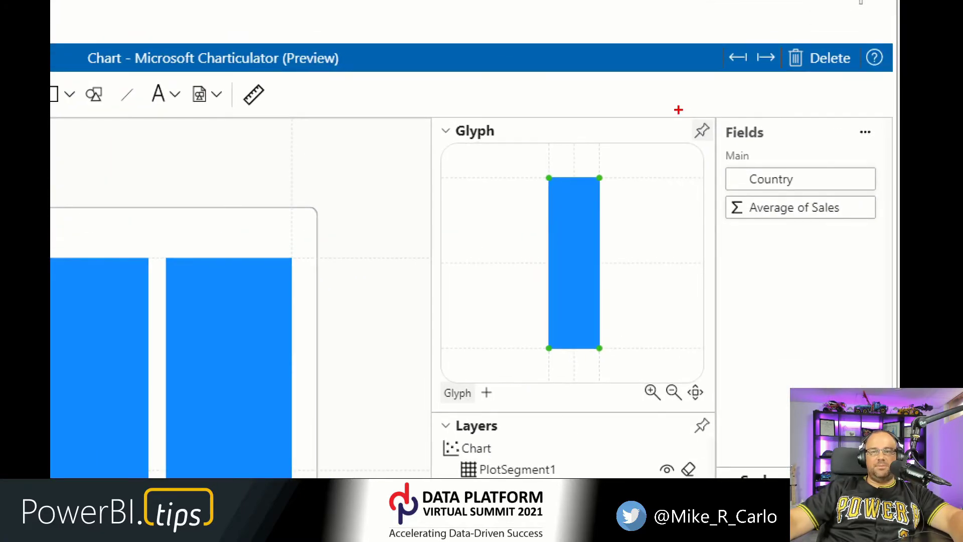
Undock the Glyph panel and enlarge it as a floating window over the canvas.
left_click_drag(678, 110, 726, 152)
key("Escape")
left_click(695, 124)
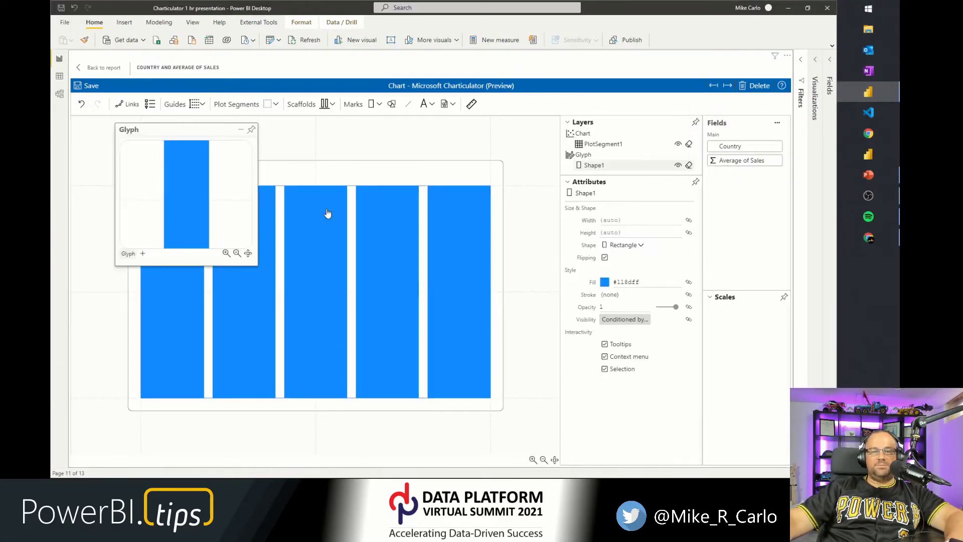
left_click_drag(260, 267, 475, 381)
left_click_drag(344, 318, 386, 337)
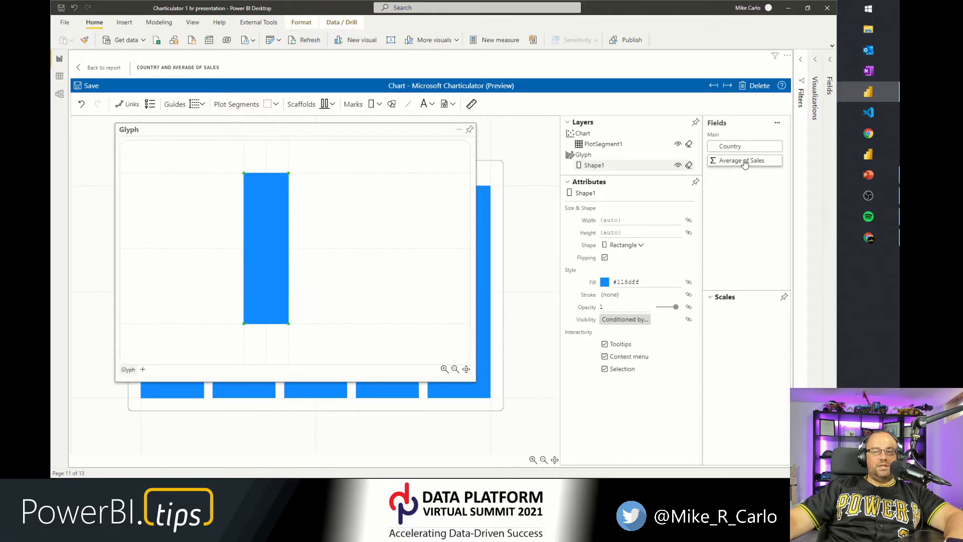
Preview the drop targets for Average of Sales on the shape's attributes without binding it, and re-dock the Glyph panel.
mouse_move(741, 167)
left_mouse_down()
mouse_move(329, 231)
mouse_move(281, 283)
mouse_move(281, 327)
mouse_move(247, 296)
mouse_move(257, 239)
mouse_move(244, 254)
mouse_move(267, 326)
mouse_move(248, 253)
mouse_move(264, 279)
mouse_move(272, 330)
mouse_move(273, 320)
mouse_move(413, 257)
mouse_move(622, 227)
mouse_move(644, 231)
mouse_move(647, 315)
mouse_move(662, 323)
mouse_move(657, 308)
mouse_move(734, 166)
mouse_move(688, 210)
mouse_move(643, 225)
mouse_move(639, 282)
mouse_move(651, 284)
mouse_move(653, 297)
left_mouse_up()
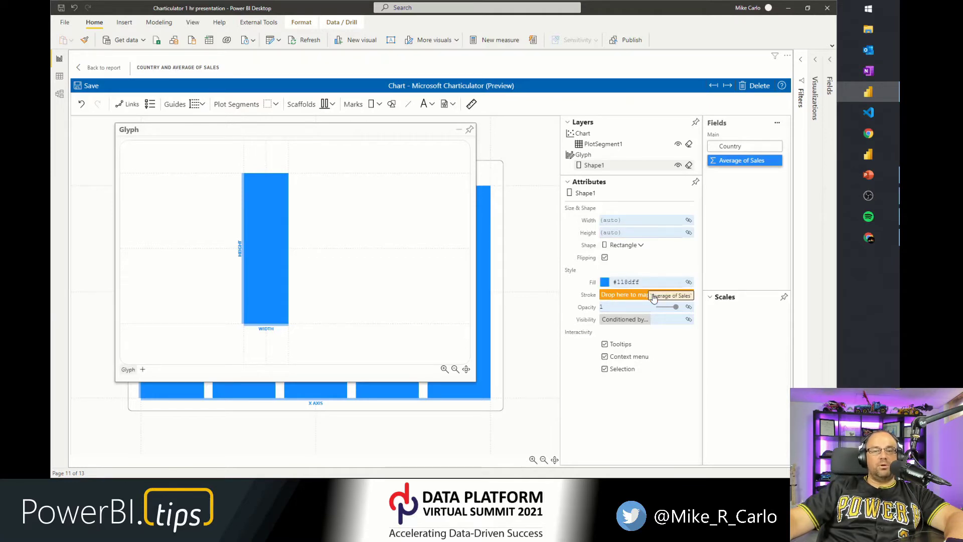
left_click_drag(653, 297, 737, 239)
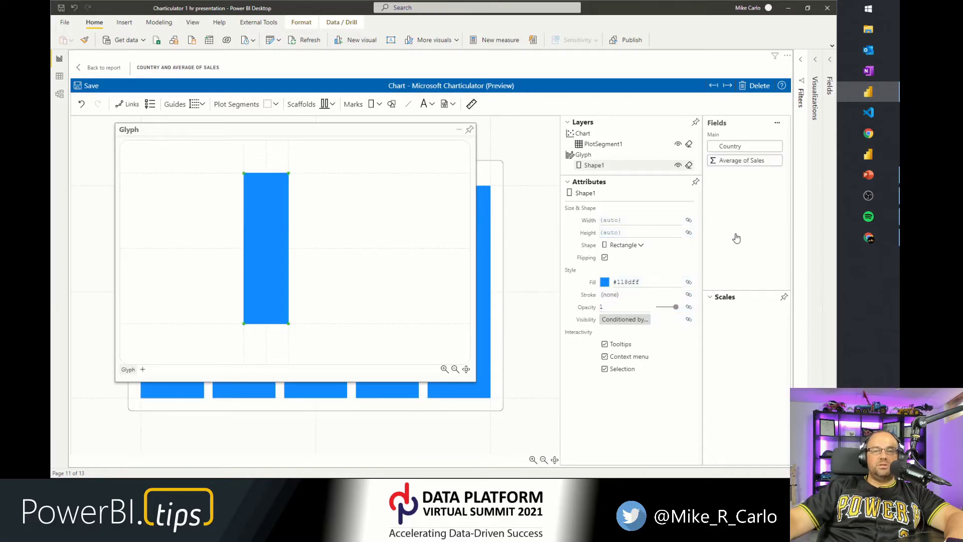
left_click_drag(736, 162, 679, 266)
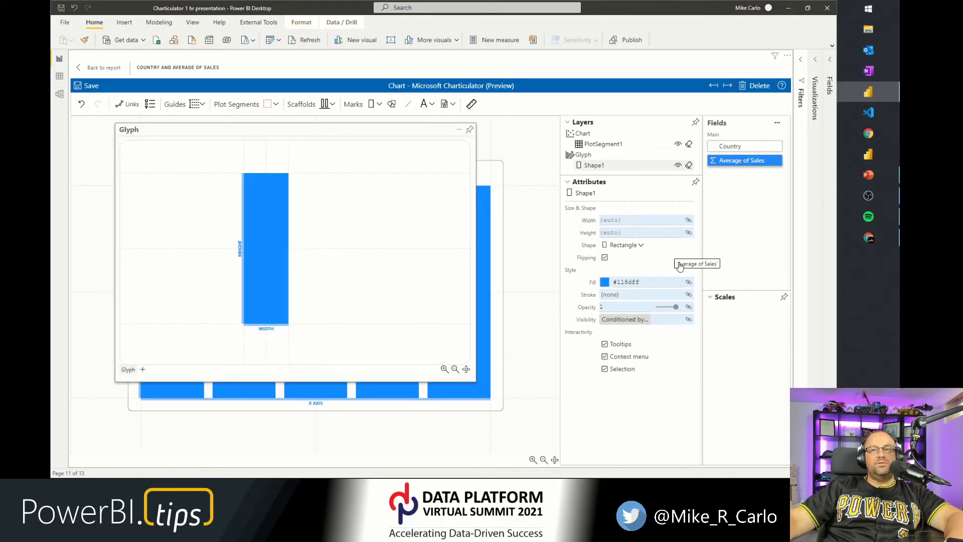
mouse_move(680, 265)
left_mouse_down()
mouse_move(667, 221)
mouse_move(671, 280)
mouse_move(653, 301)
mouse_move(672, 326)
mouse_move(662, 308)
mouse_move(667, 233)
mouse_move(652, 221)
mouse_move(602, 308)
mouse_move(642, 333)
mouse_move(673, 221)
mouse_move(719, 179)
mouse_move(669, 254)
mouse_move(655, 305)
mouse_move(660, 324)
mouse_move(665, 311)
left_mouse_up()
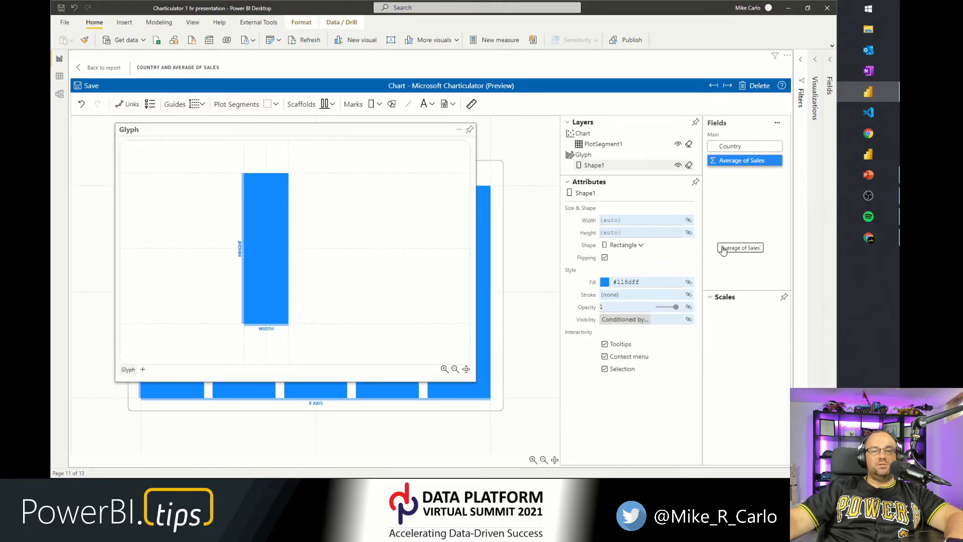
mouse_move(723, 251)
left_mouse_down()
mouse_move(640, 312)
mouse_move(655, 284)
mouse_move(654, 301)
mouse_move(666, 311)
mouse_move(744, 236)
mouse_move(743, 223)
mouse_move(722, 226)
left_mouse_up()
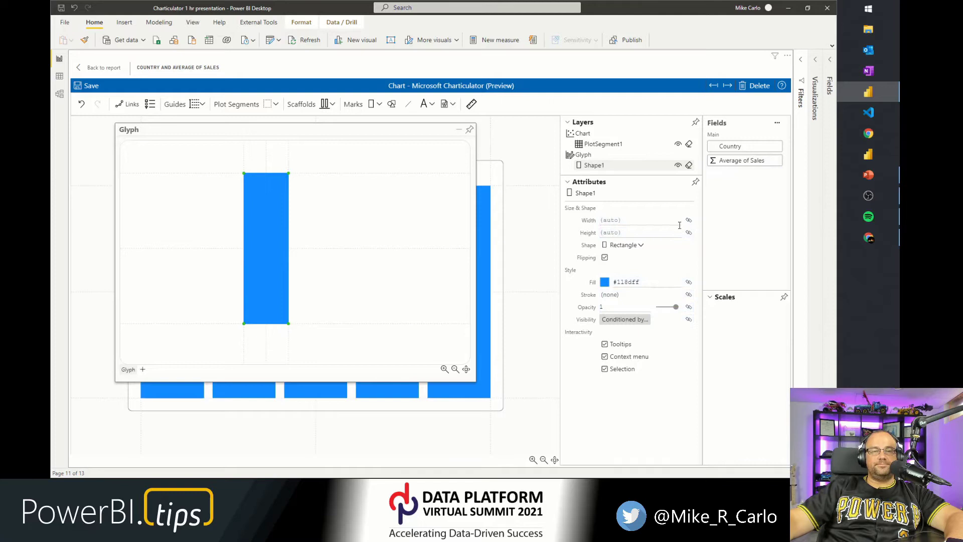
left_click(469, 129)
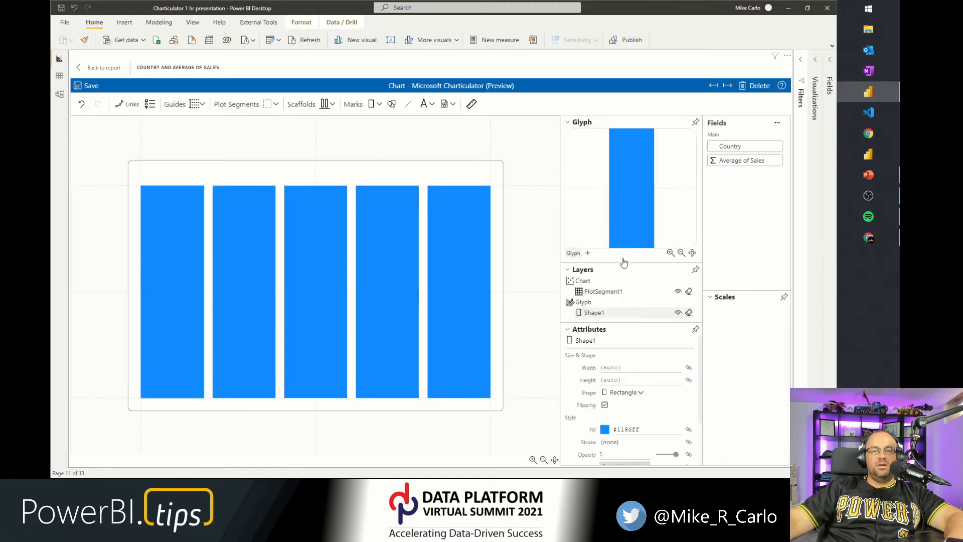
Change the plot segment's sub-layout to Stack Y so the bars stack vertically.
left_click(601, 296)
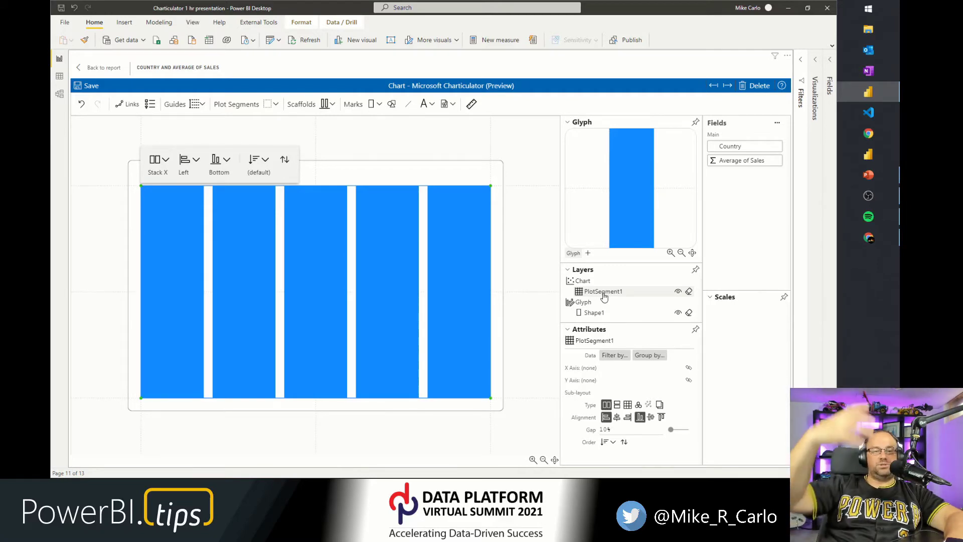
left_click(158, 161)
left_click(168, 199)
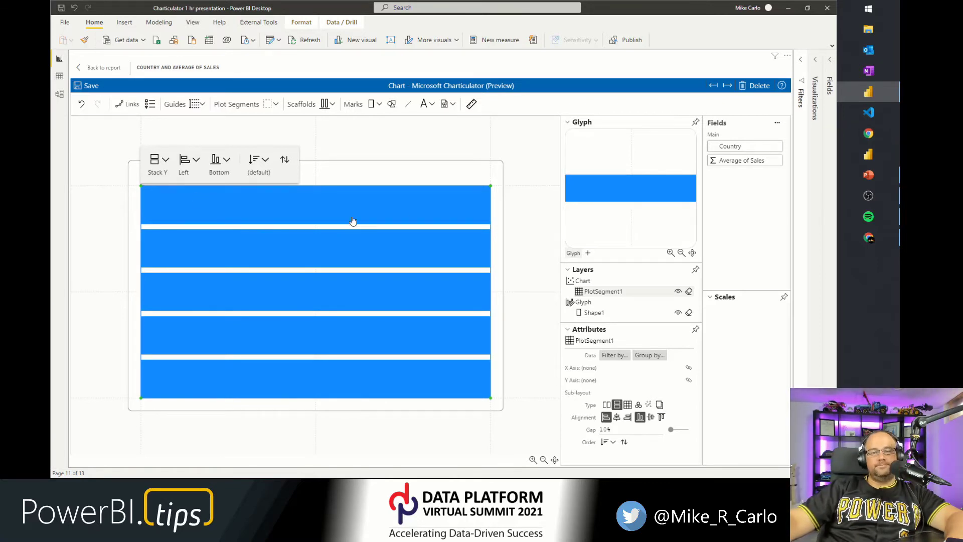
Examine the Glyph editor and the Layers list with the chart, plot segment and shape.
left_click(517, 222)
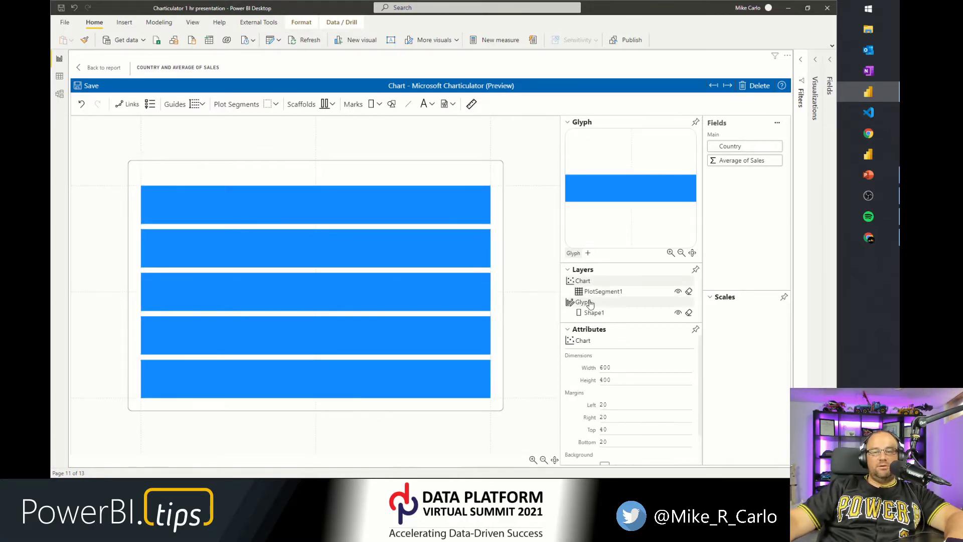
key("ctrl+1")
left_click(574, 256)
mouse_move(546, 235)
left_mouse_down()
mouse_move(591, 262)
mouse_move(679, 260)
left_mouse_up()
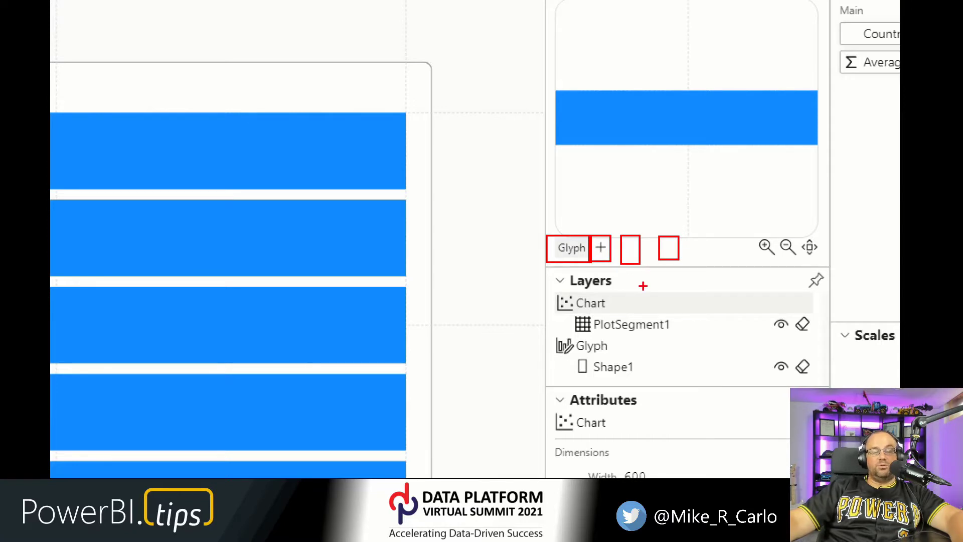
key("Escape")
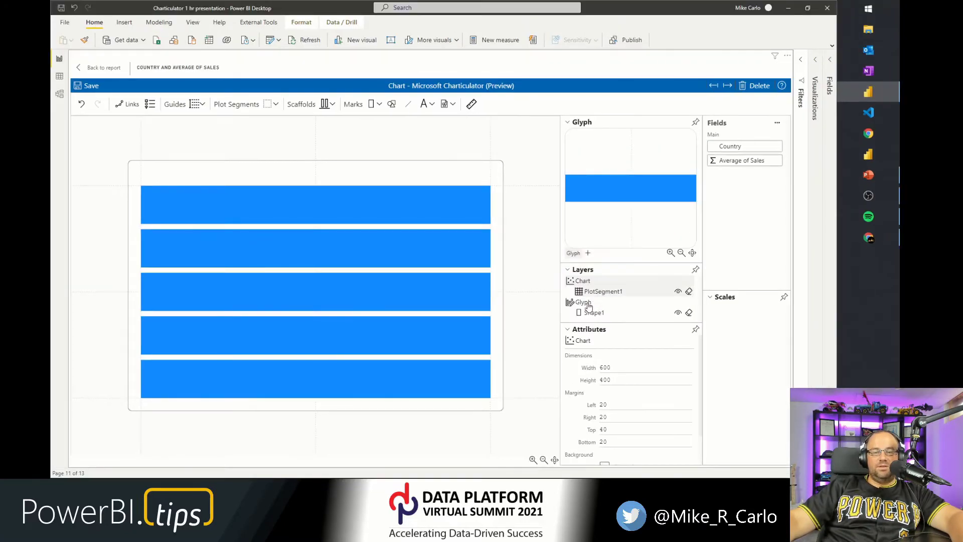
key("ctrl+1")
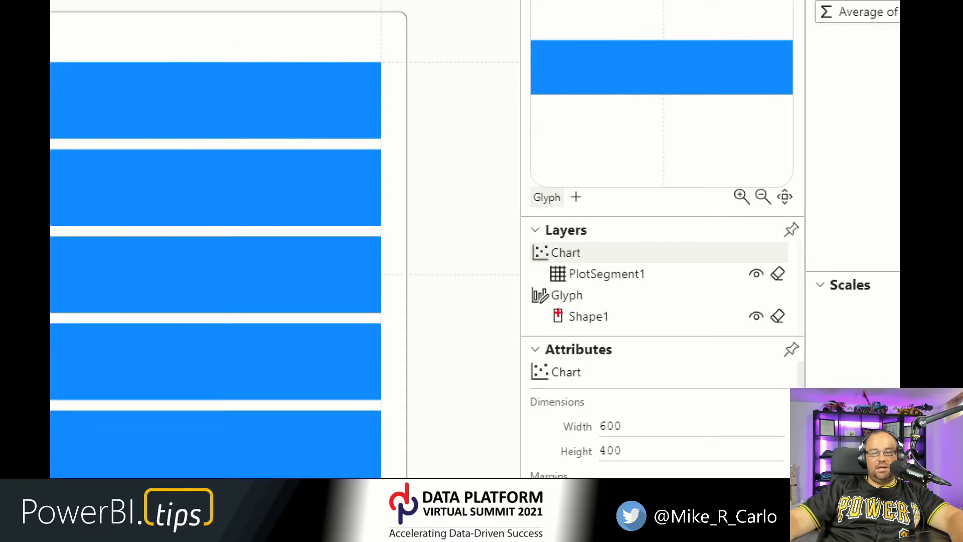
left_click_drag(545, 304, 627, 330)
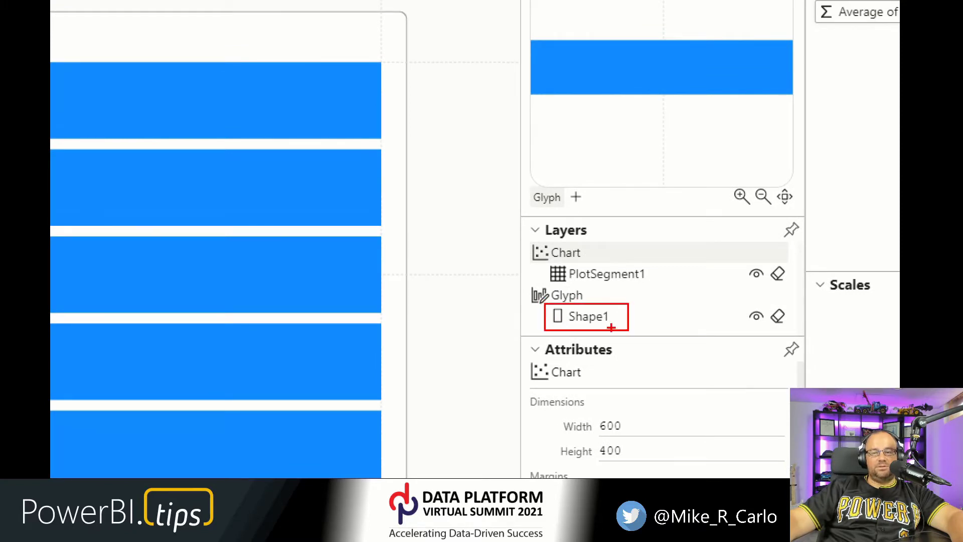
key("Escape")
Rename the rectangle shape to Bar.
left_click(598, 312)
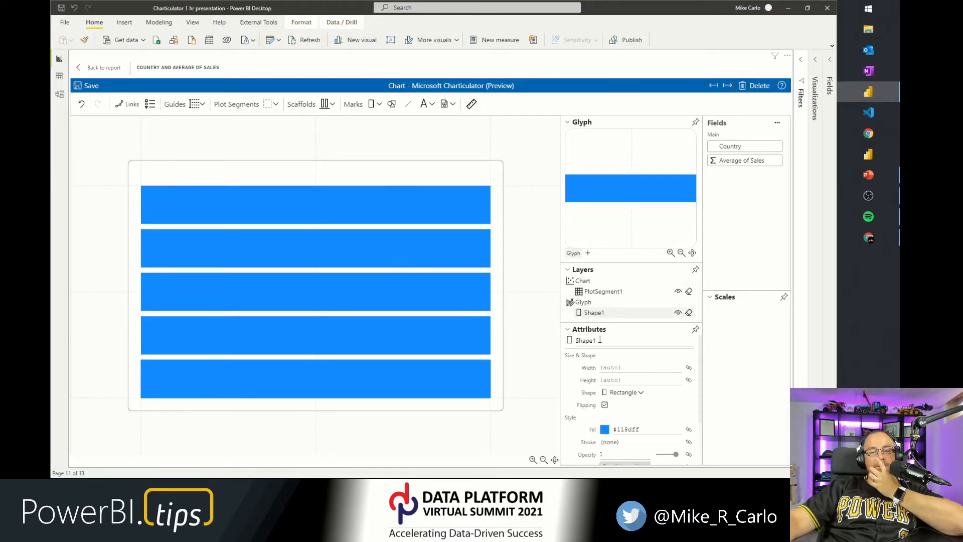
left_click(600, 340)
type("Bar")
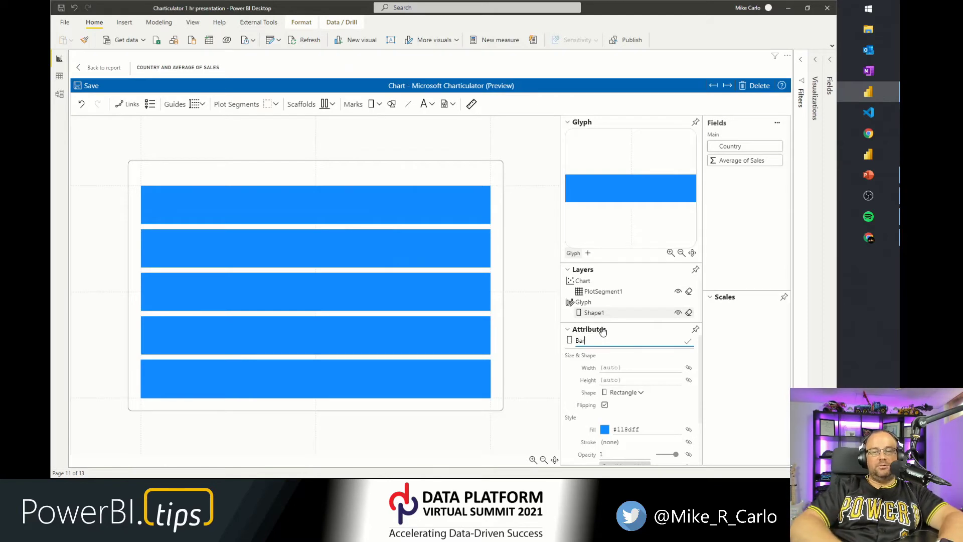
key("Return")
Try to rename the Glyph layer.
left_click(584, 303)
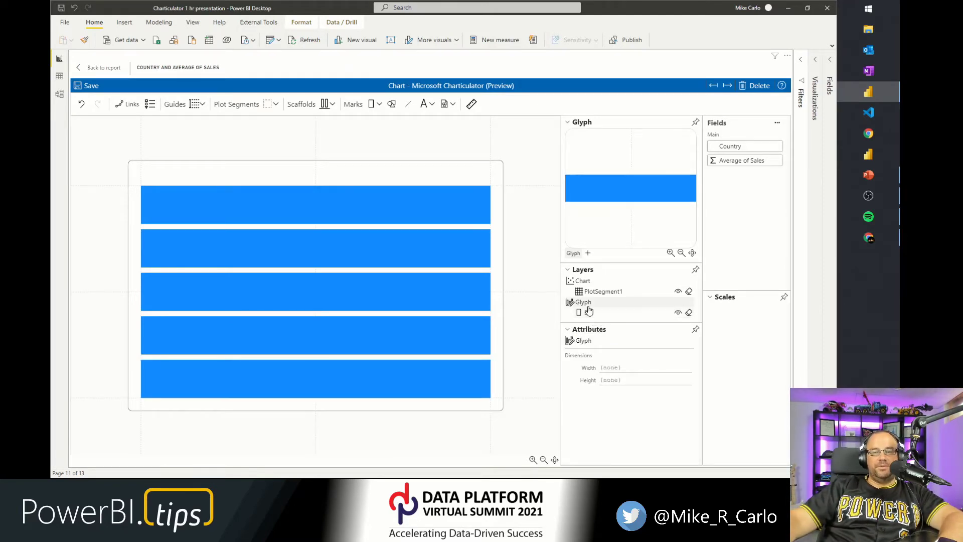
left_click(581, 342)
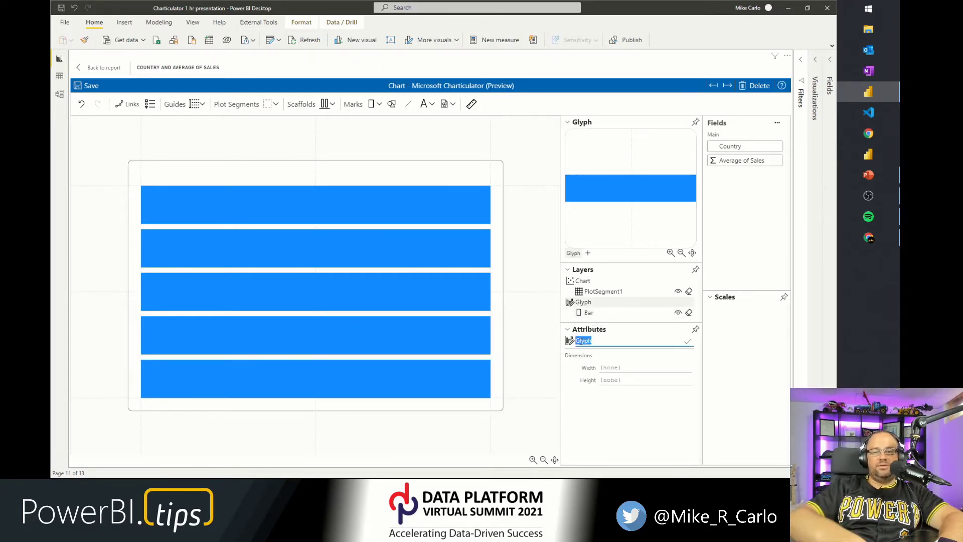
type("G")
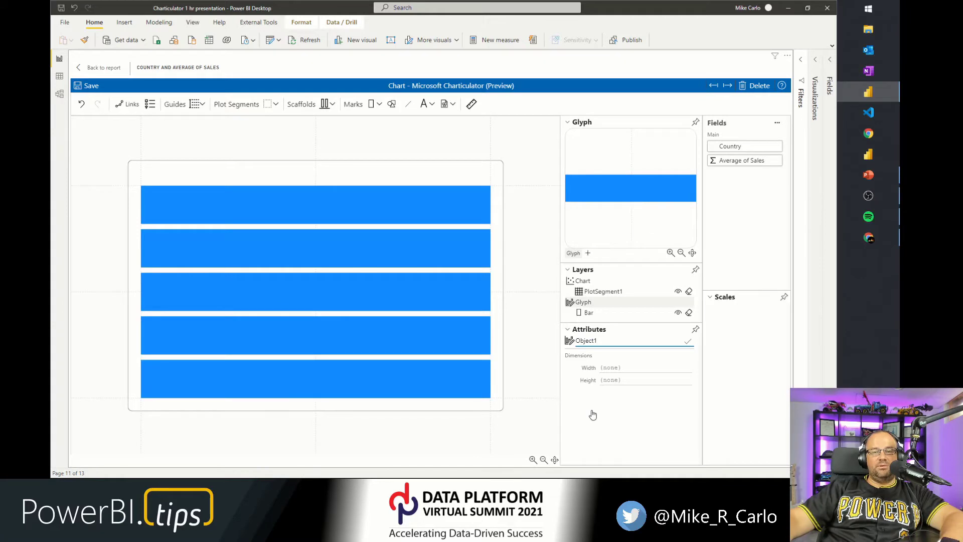
left_click(613, 330)
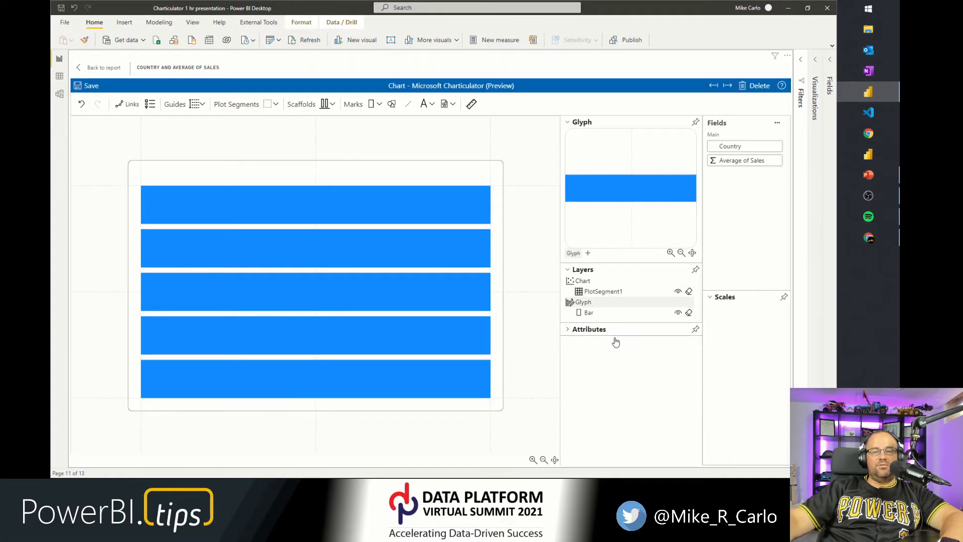
left_click(574, 330)
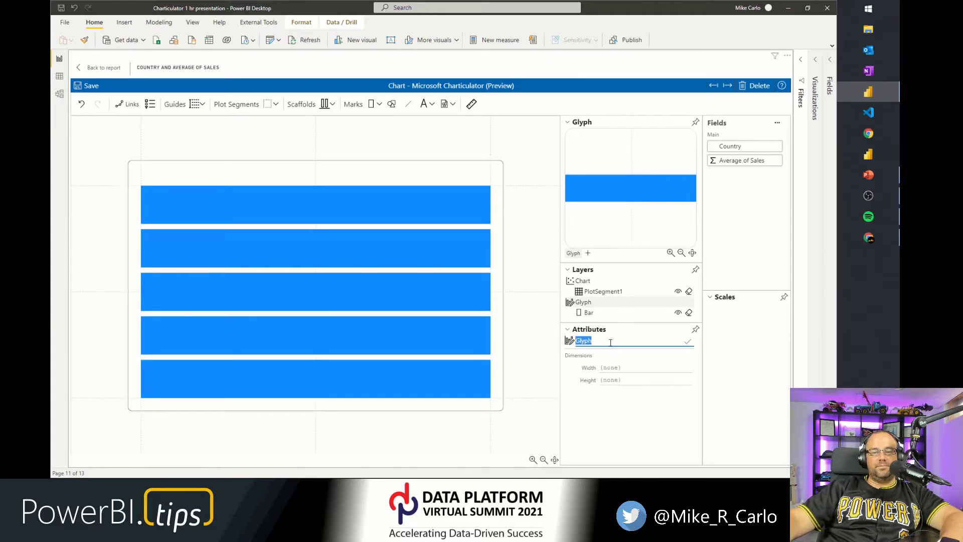
left_click(610, 343)
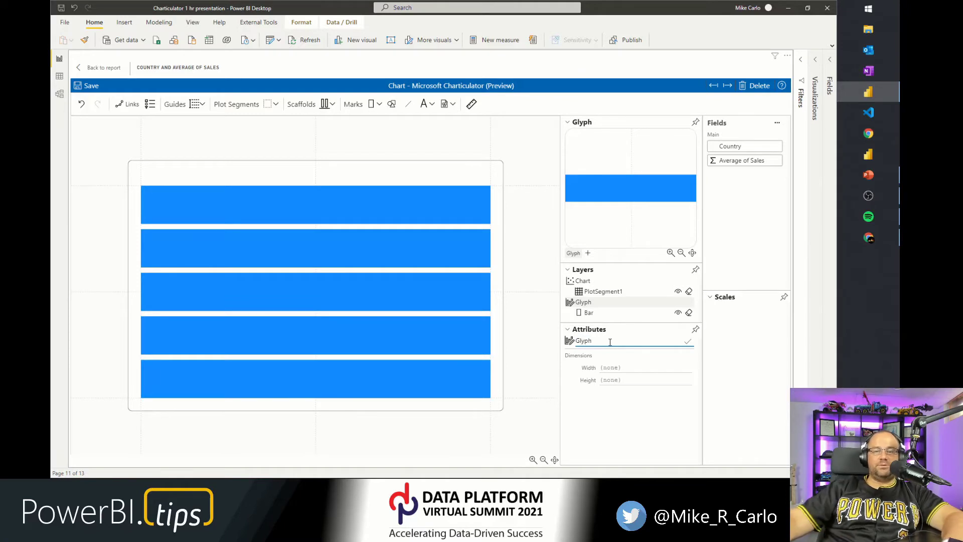
Bind the Average of Sales field to the bar's width.
left_click(592, 313)
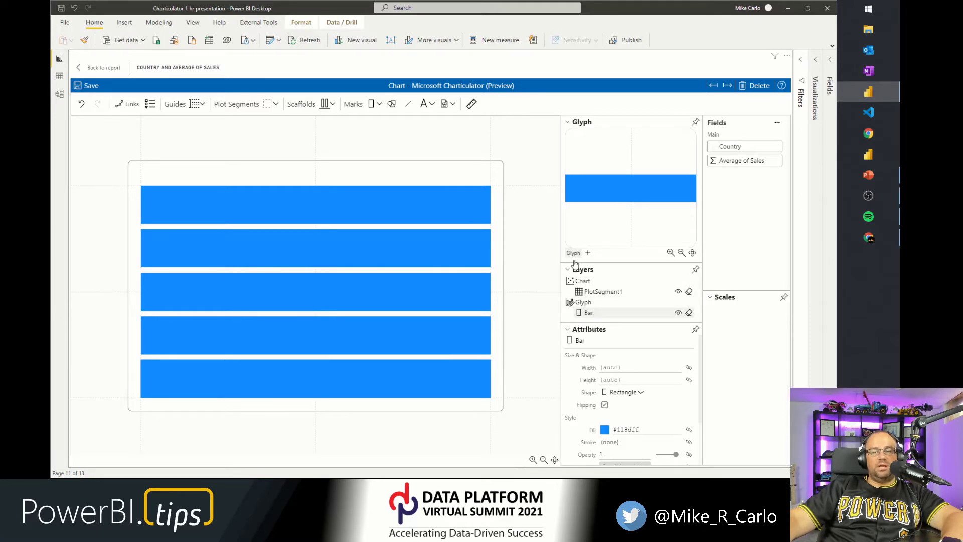
left_click(571, 122)
left_click(568, 135)
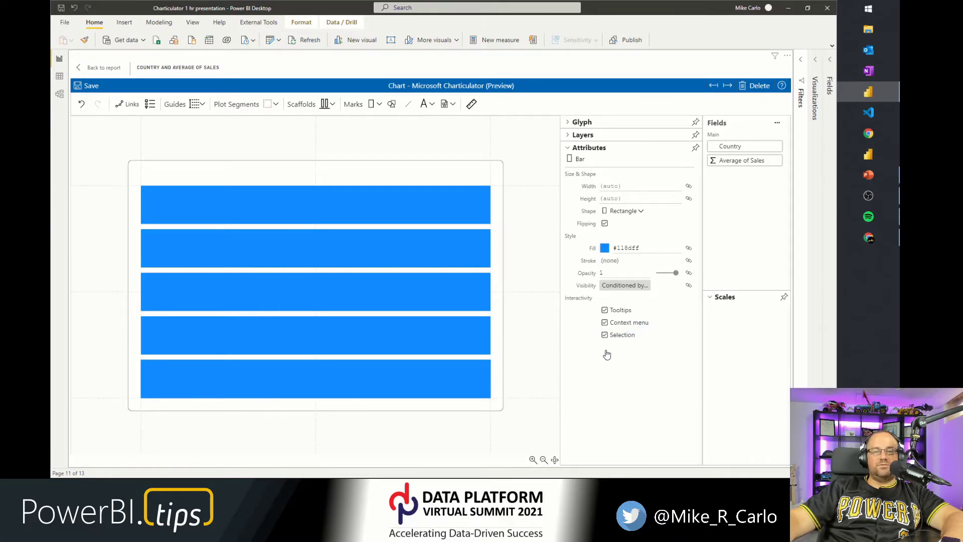
left_click(569, 136)
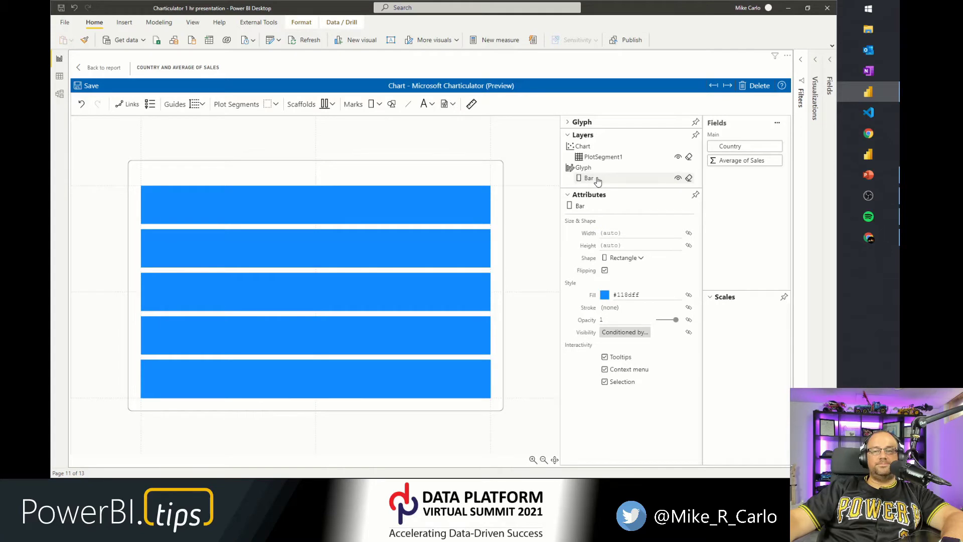
left_click(567, 123)
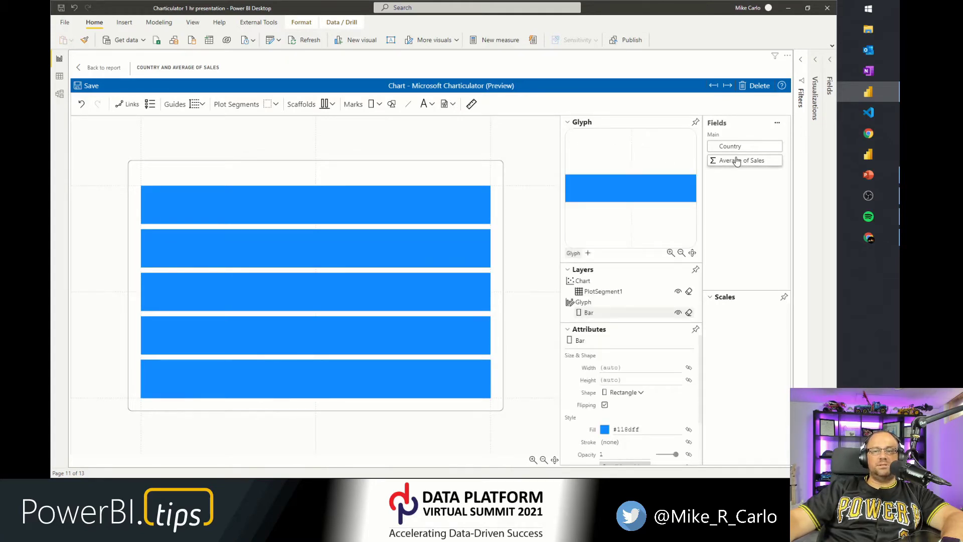
left_click_drag(730, 159, 633, 205)
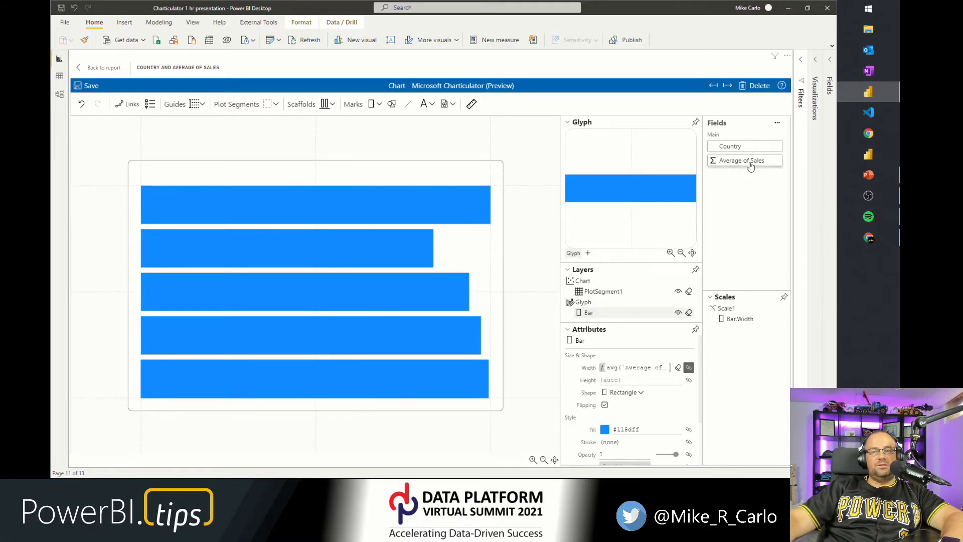
Examine the bar width's avg(Average of Sales) binding expression.
left_click(604, 369)
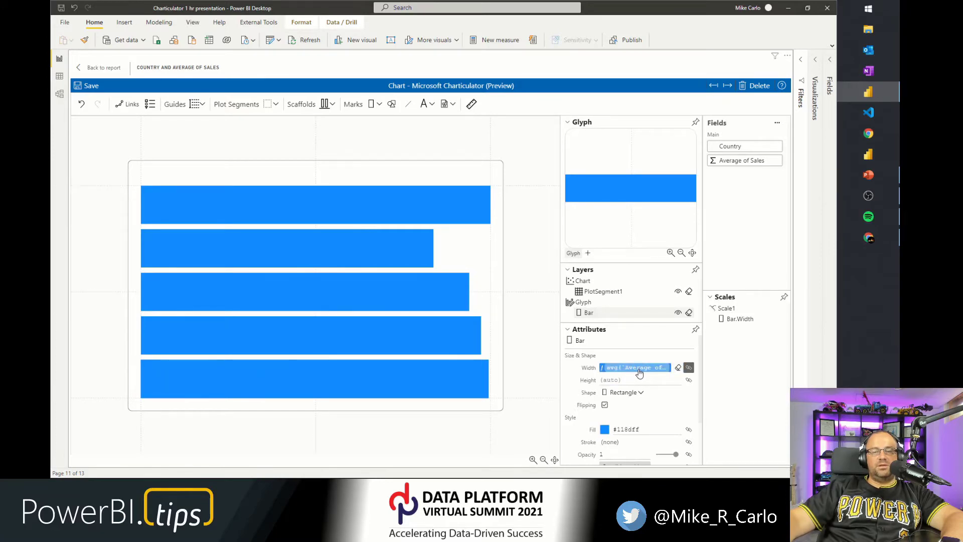
key("ctrl+1")
left_click(649, 388)
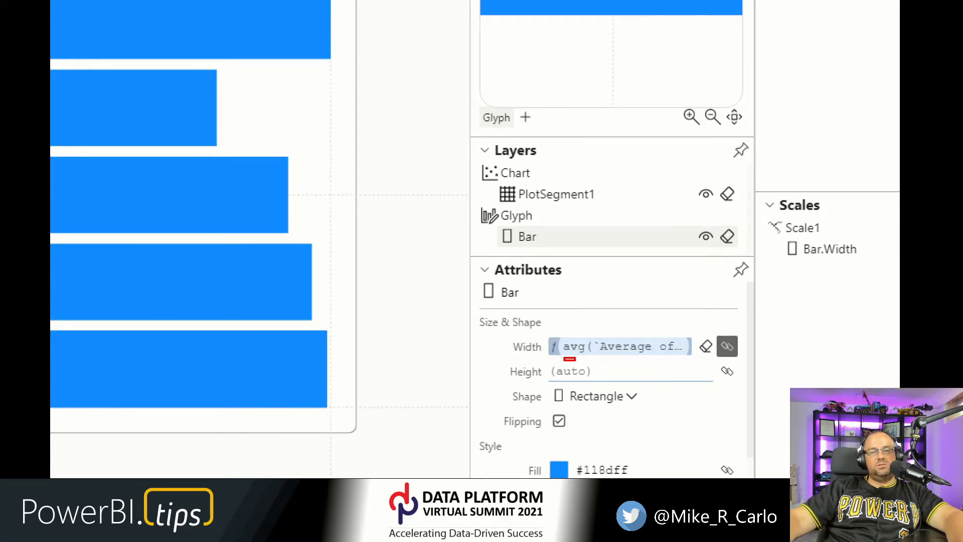
left_click_drag(585, 360, 589, 359)
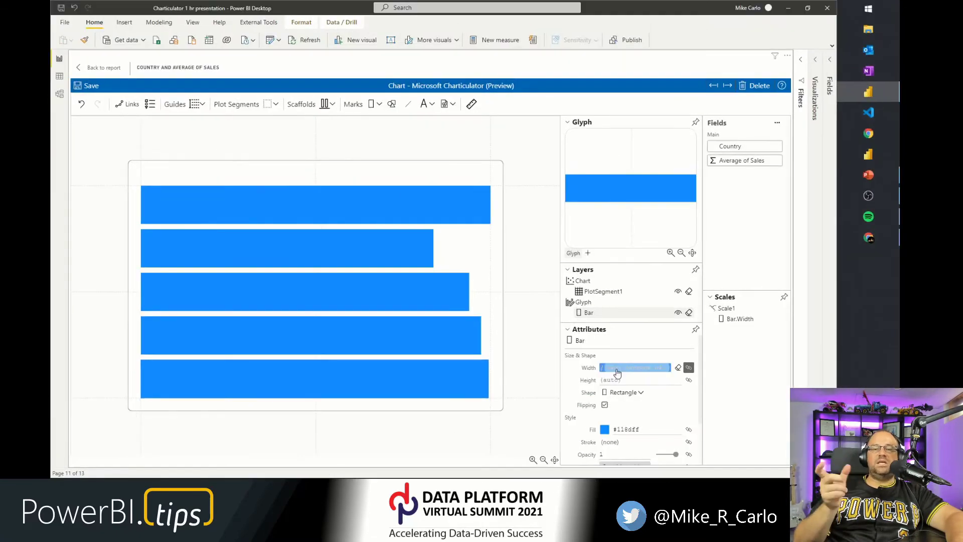
left_click(582, 348)
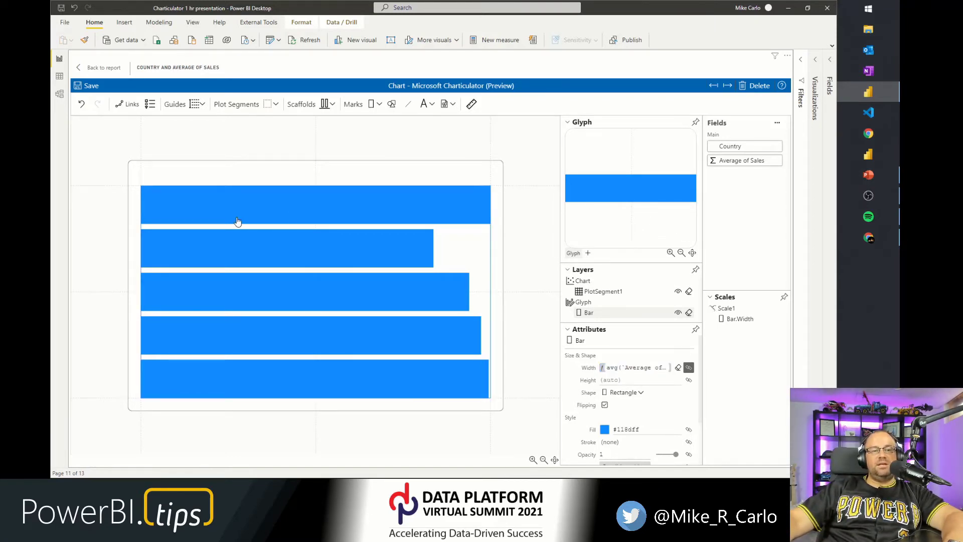
Bind the Country field to the plot segment's vertical axis to label the bars by country.
left_click_drag(738, 147, 140, 290)
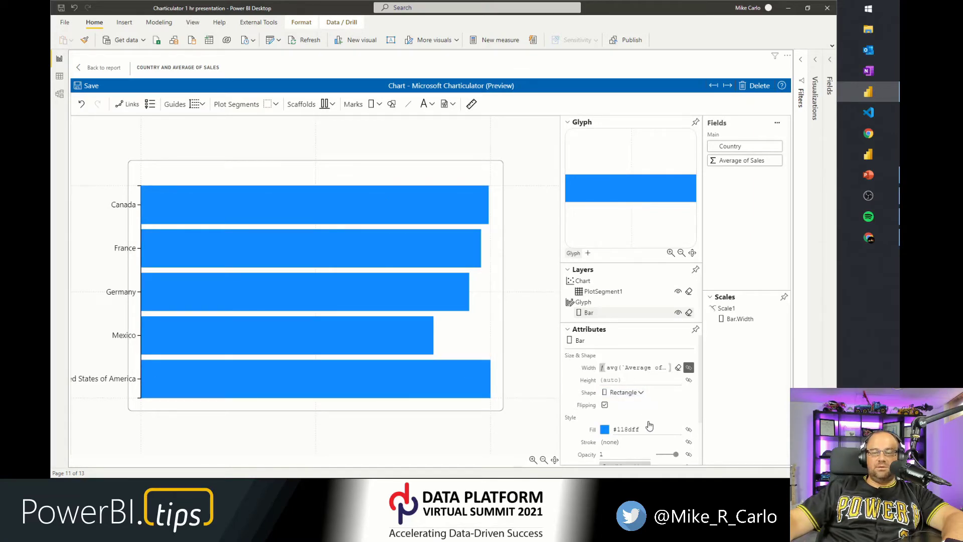
scroll(648, 424, "down", 3)
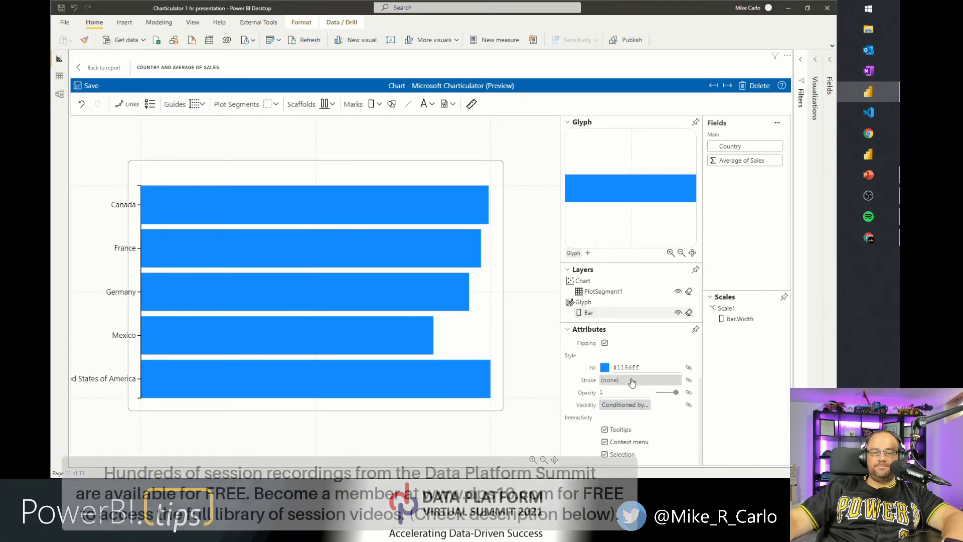
scroll(625, 383, "up", 3)
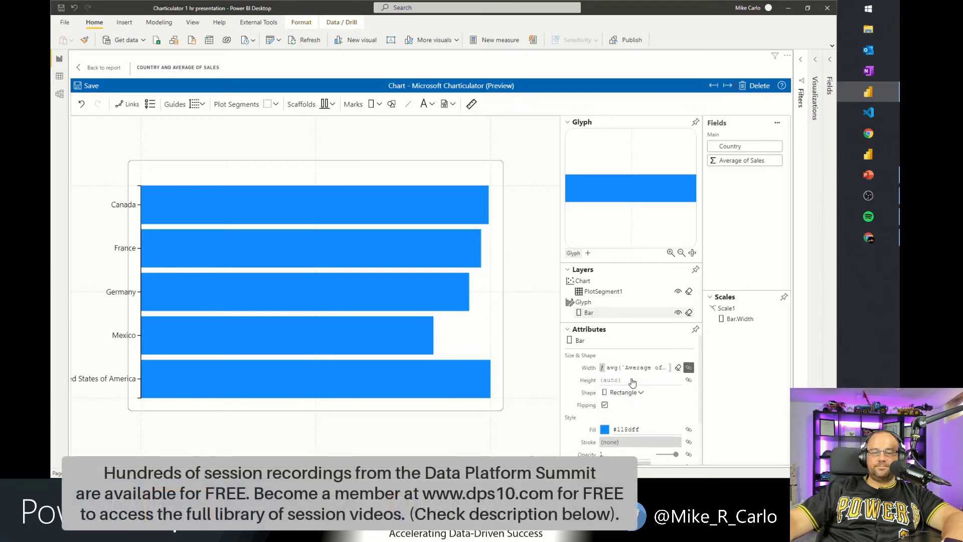
Select PlotSegment1, review its attributes, and hide the Y axis labels.
left_click(602, 292)
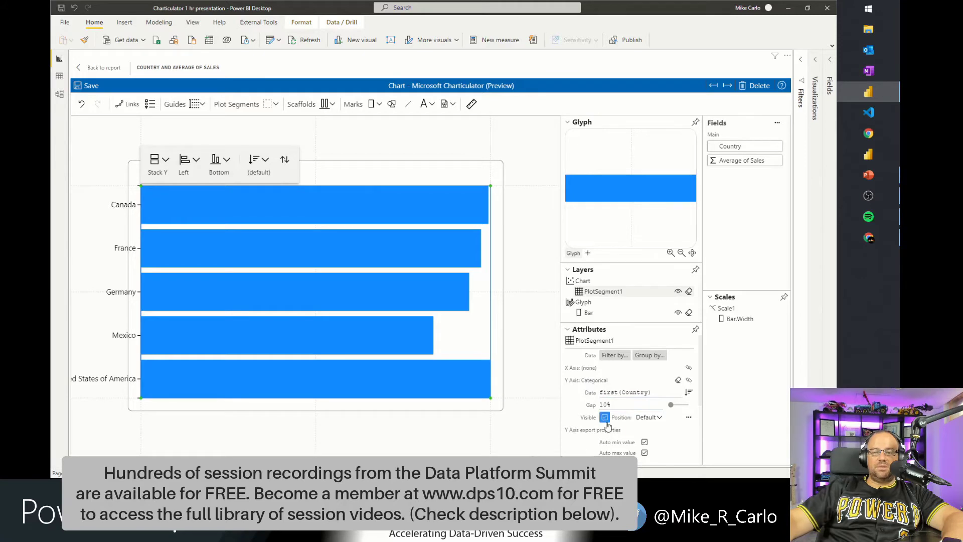
scroll(662, 427, "down", 4)
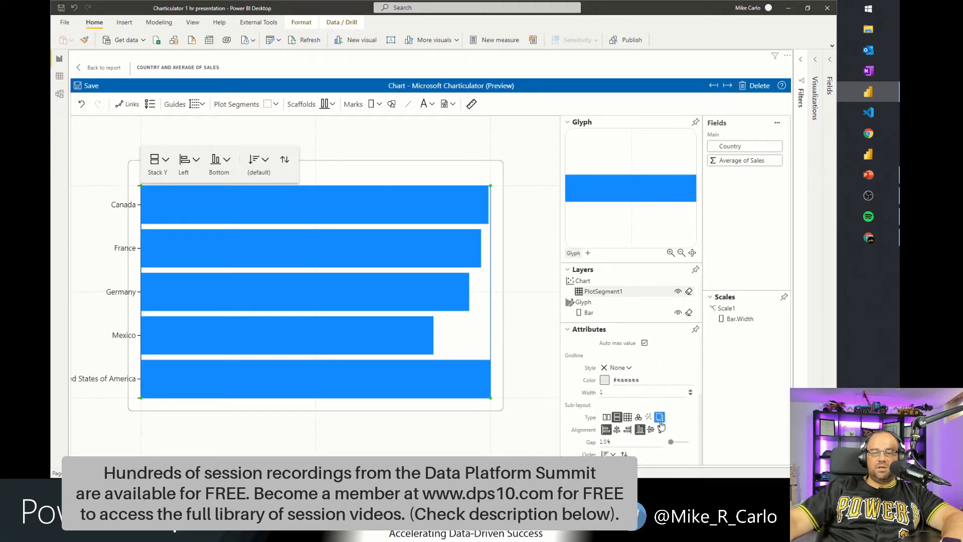
scroll(622, 416, "up", 3)
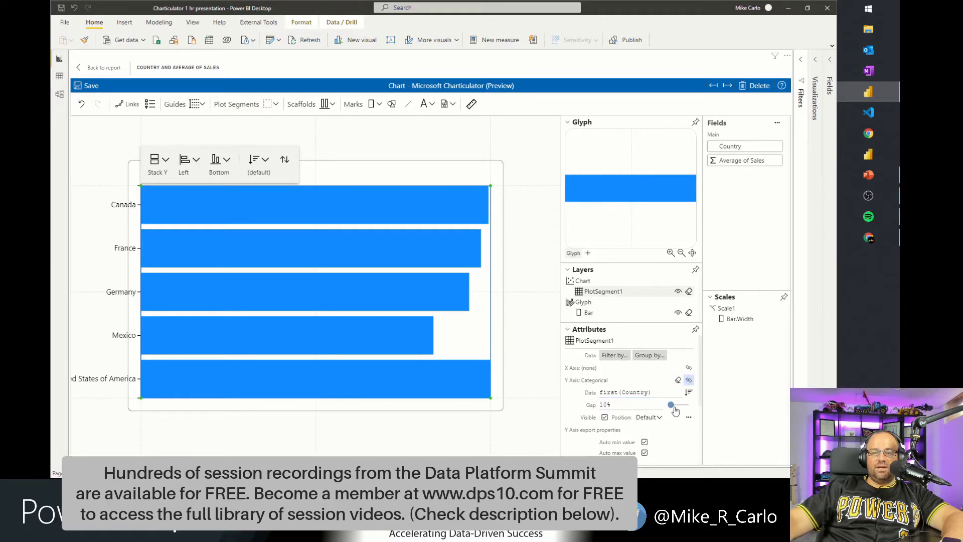
scroll(652, 386, "down", 1)
scroll(652, 385, "down", 1)
scroll(632, 382, "down", 1)
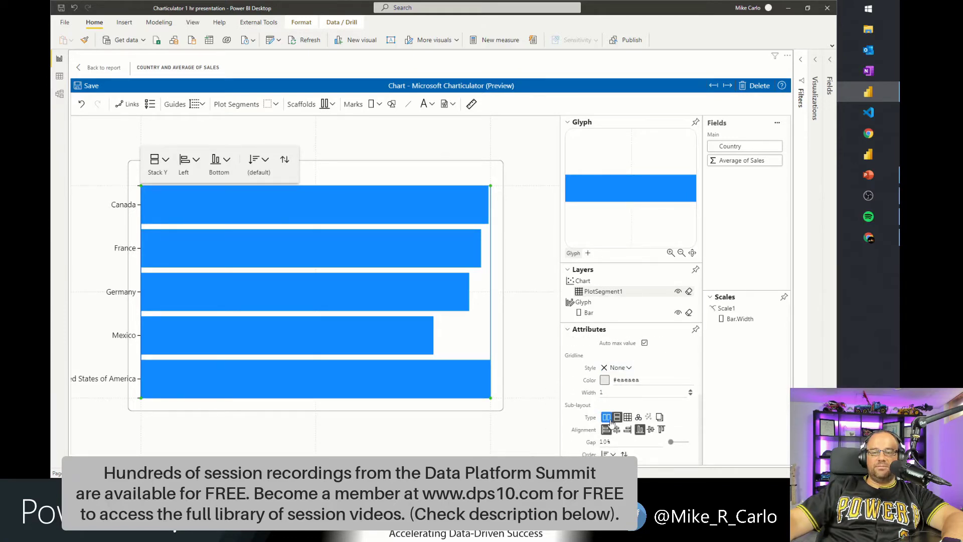
scroll(618, 416, "up", 3)
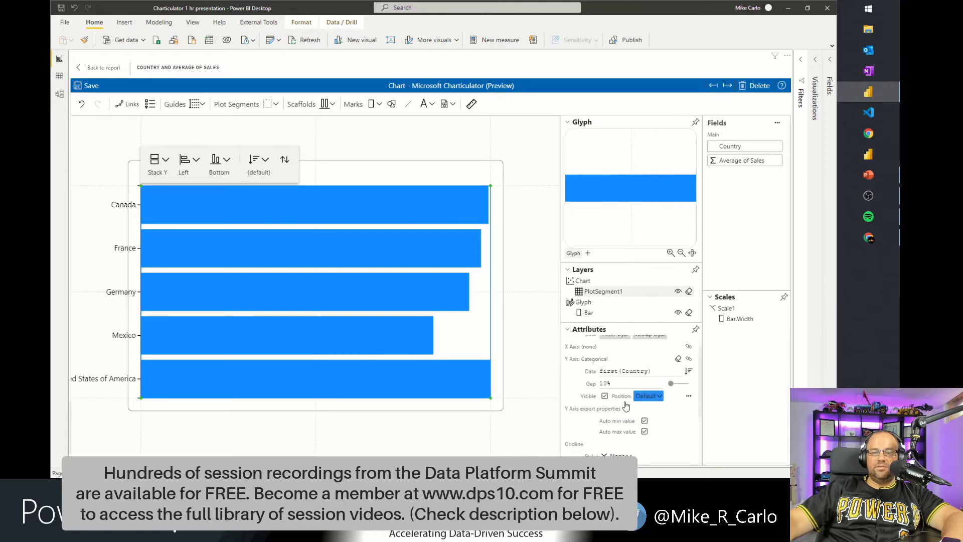
left_click(605, 397)
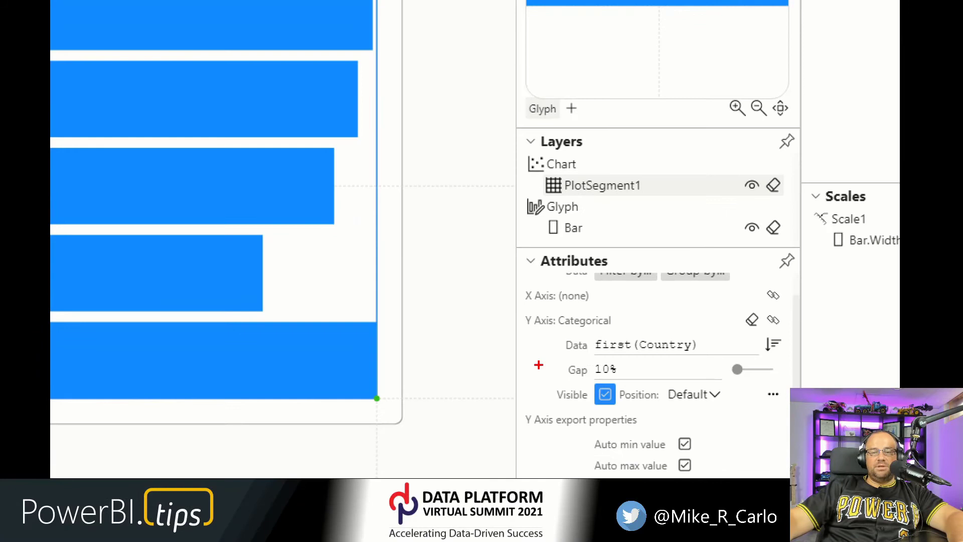
mouse_move(538, 365)
left_mouse_down()
mouse_move(606, 419)
mouse_move(626, 419)
left_mouse_up()
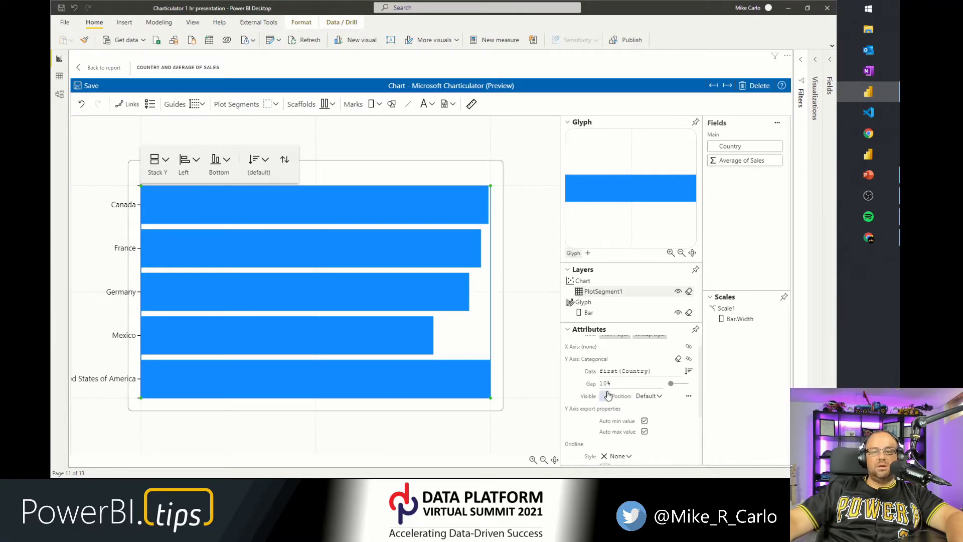
left_click(605, 396)
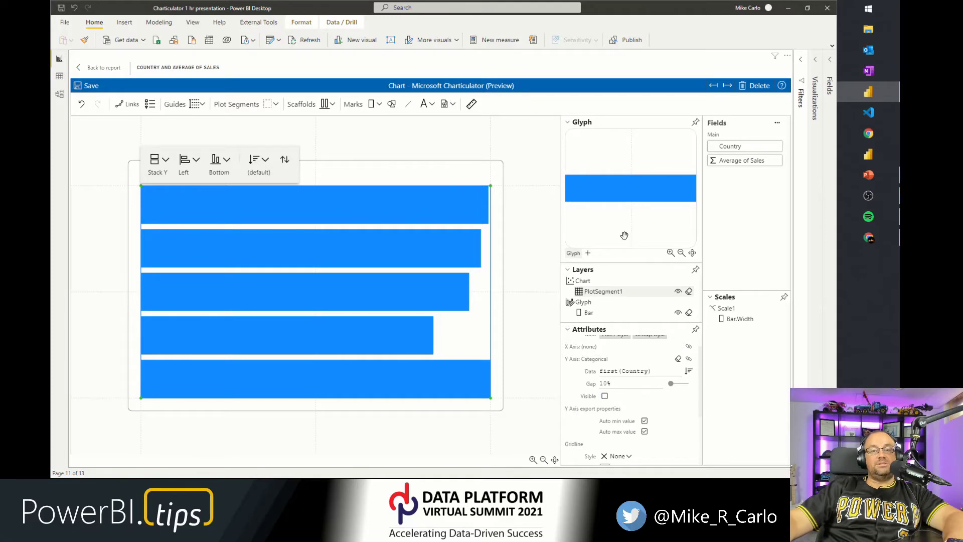
Add a text mark to the glyph beneath the bar.
left_click(425, 105)
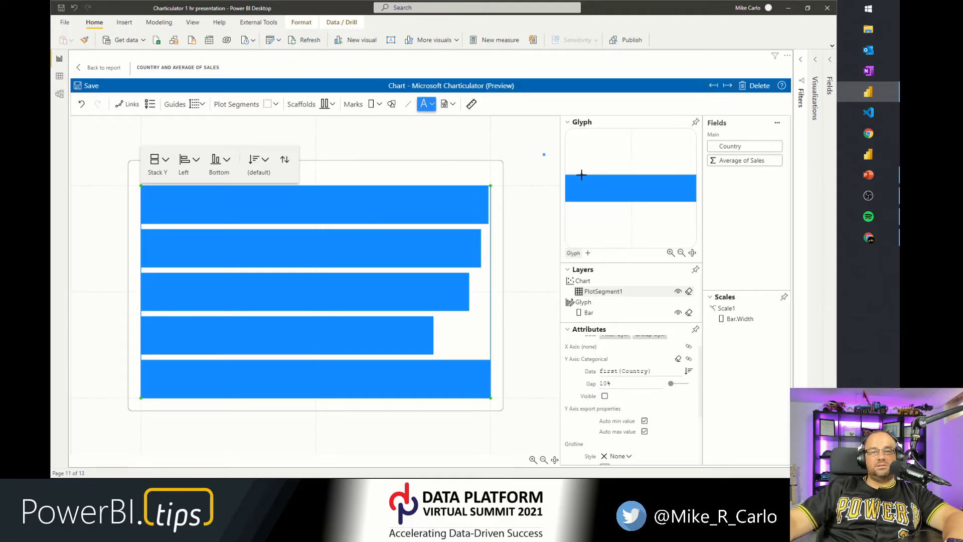
left_click(607, 210)
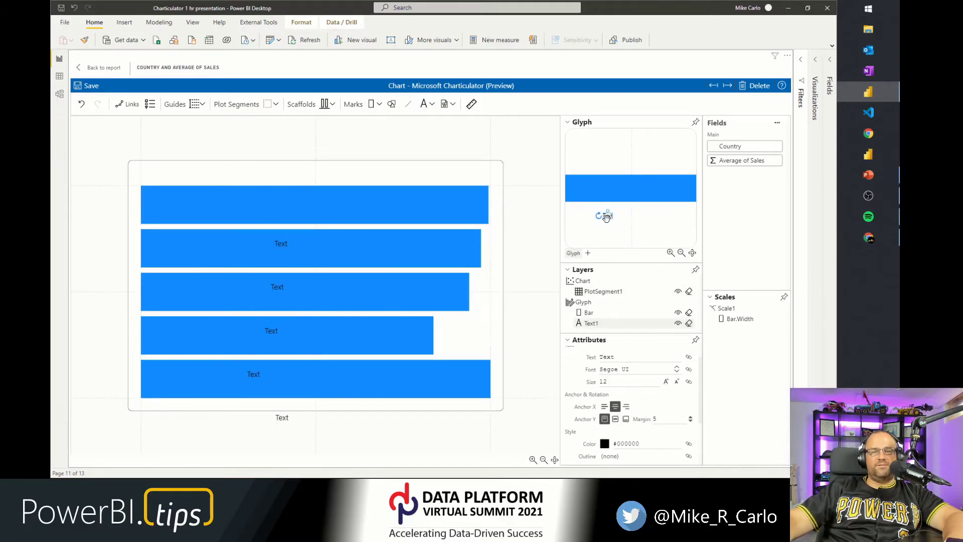
Undock and enlarge the glyph editor, then drag the text mark into the bar and attach it to the bar's left edge.
left_click(696, 122)
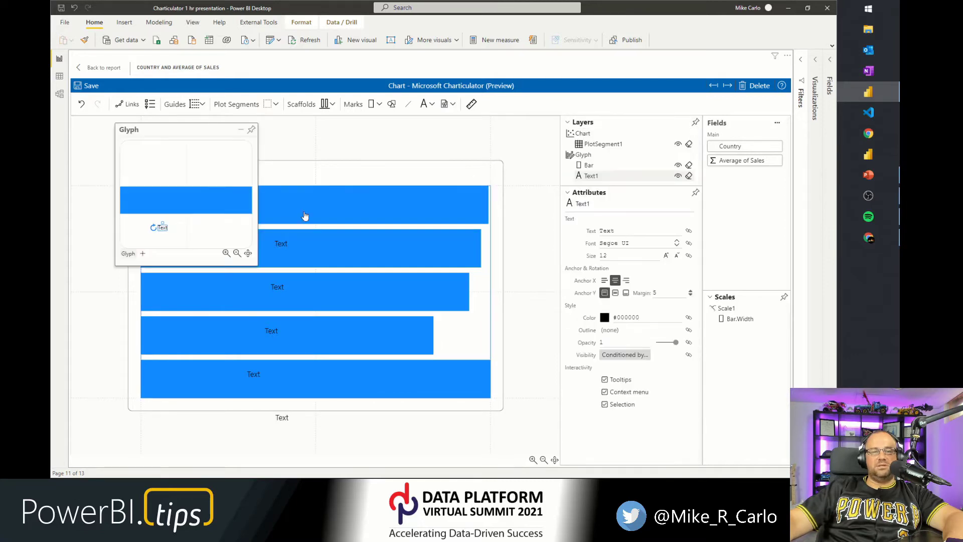
left_click_drag(257, 262, 493, 359)
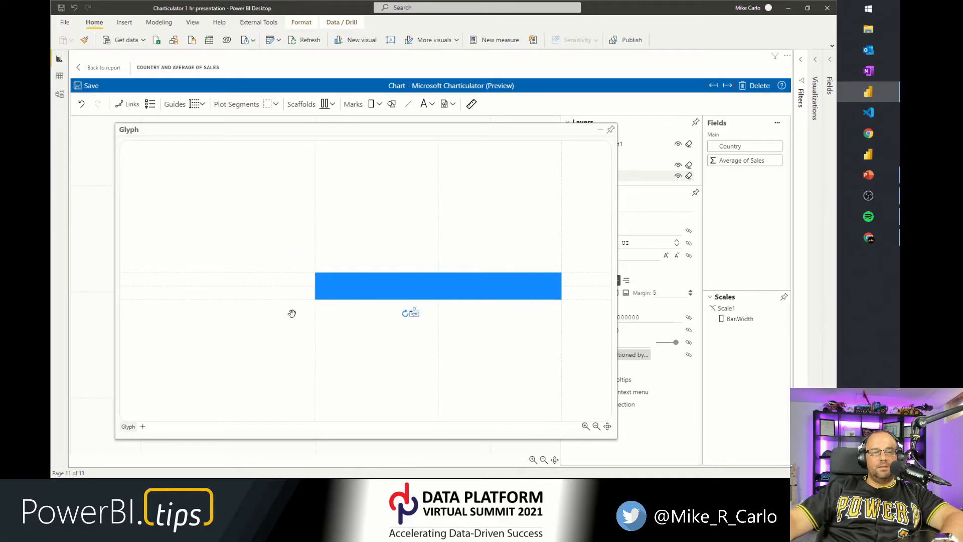
scroll(376, 326, "up", 3)
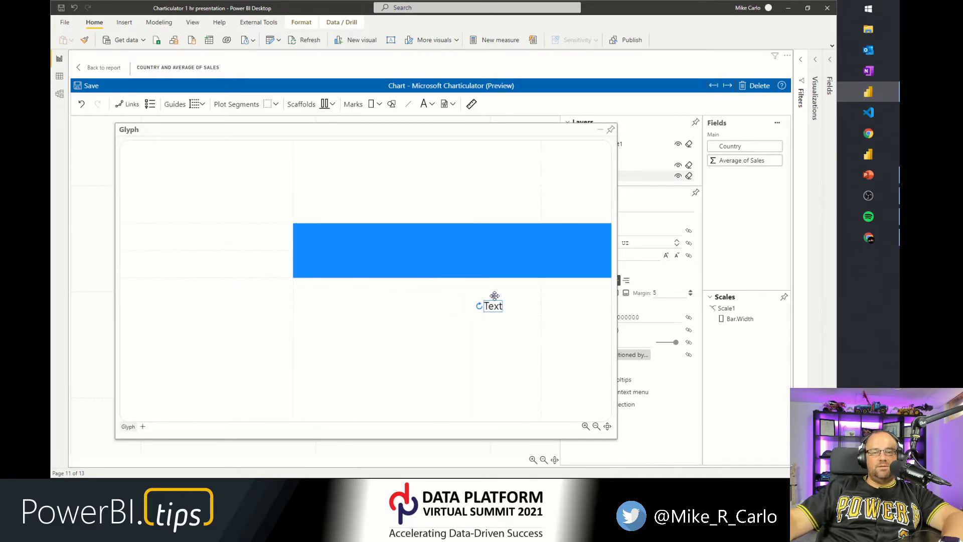
left_click_drag(493, 296, 311, 251)
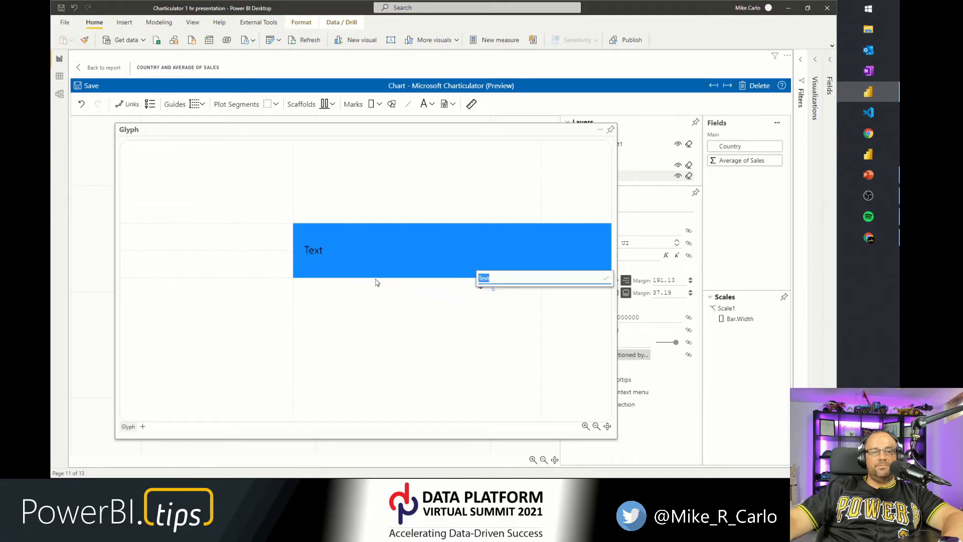
left_click(491, 303)
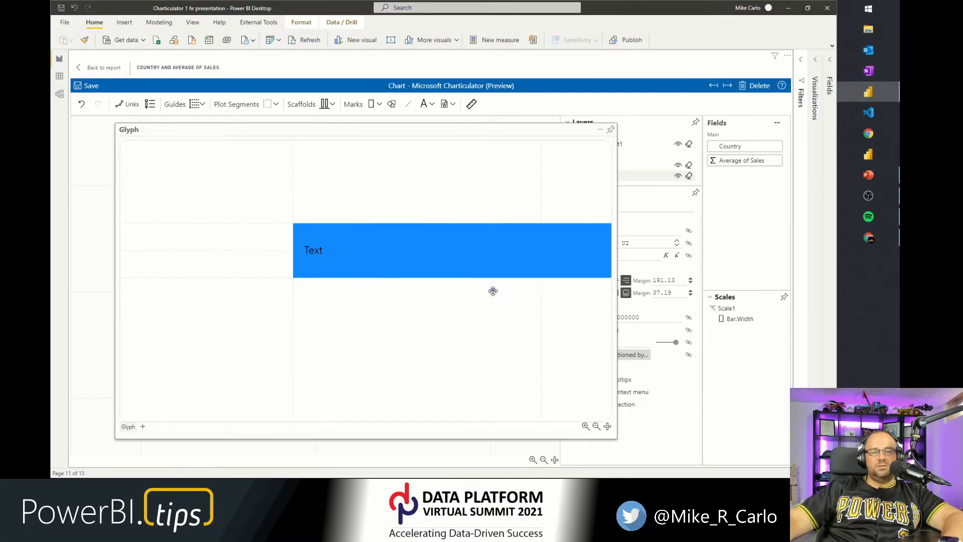
left_click_drag(468, 305, 238, 251)
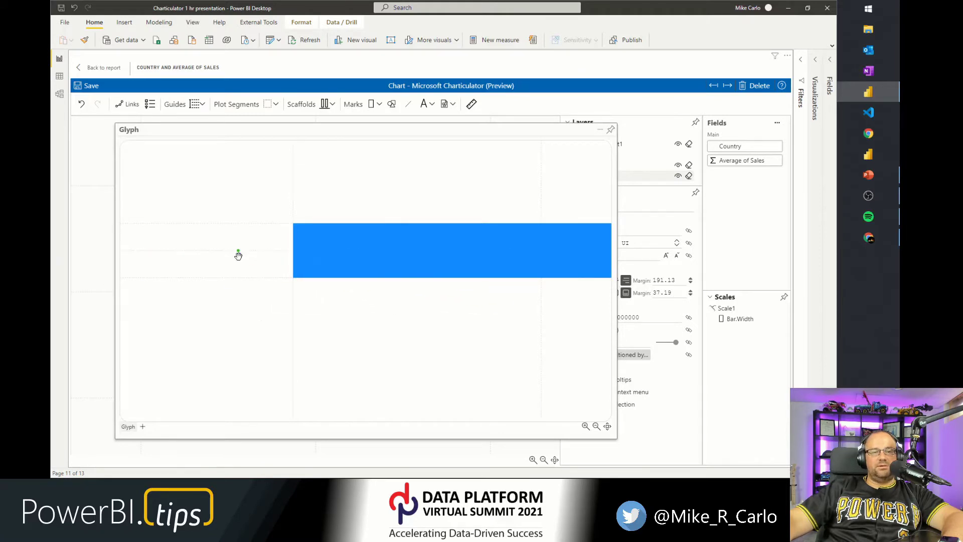
Reposition the text label just inside the bar's left edge.
scroll(257, 276, "down", 5)
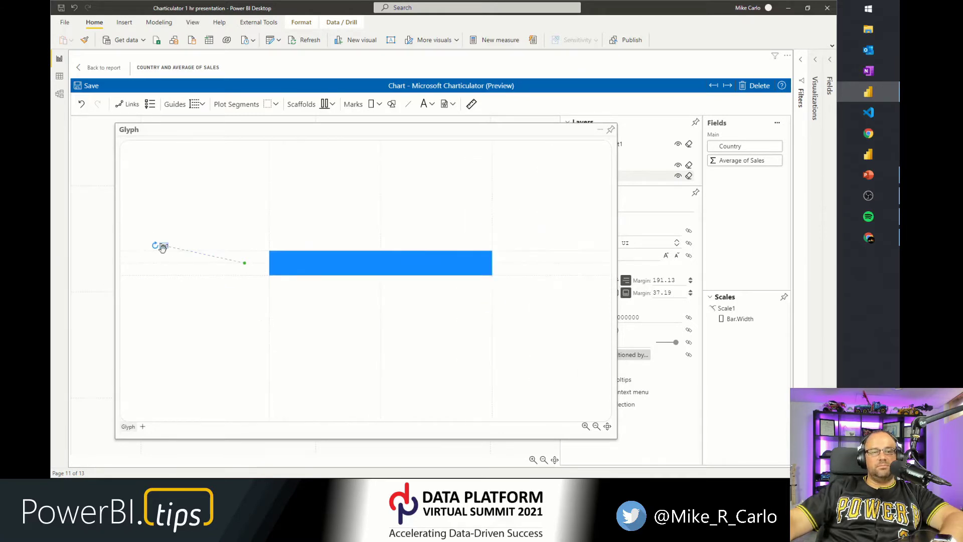
double_click(281, 259)
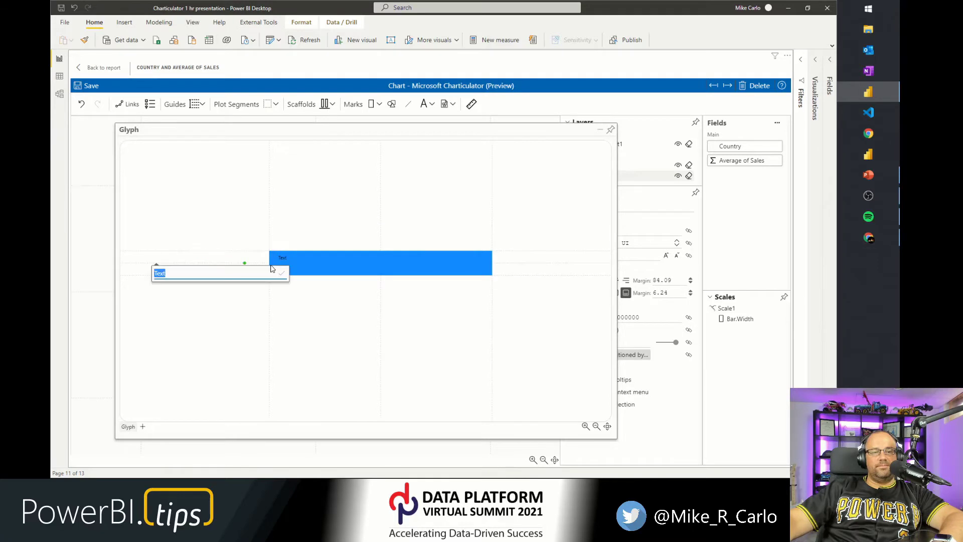
key("Return")
scroll(250, 267, "up", 3)
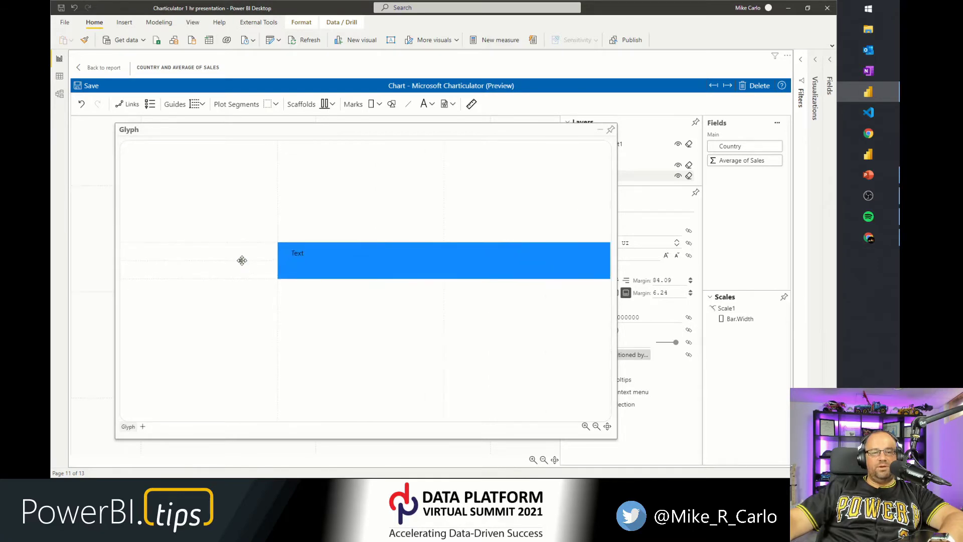
left_click_drag(269, 264, 277, 261)
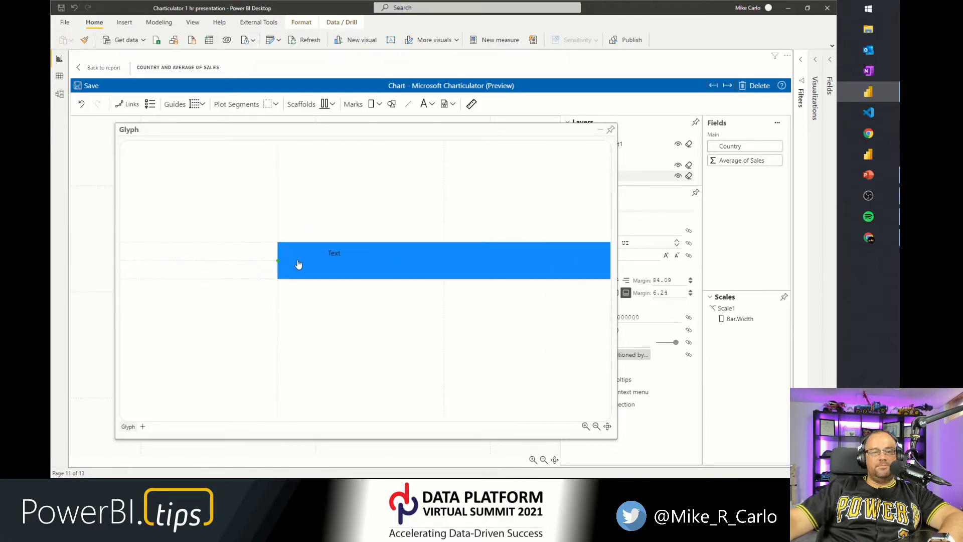
scroll(298, 266, "up", 2)
scroll(294, 274, "up", 2)
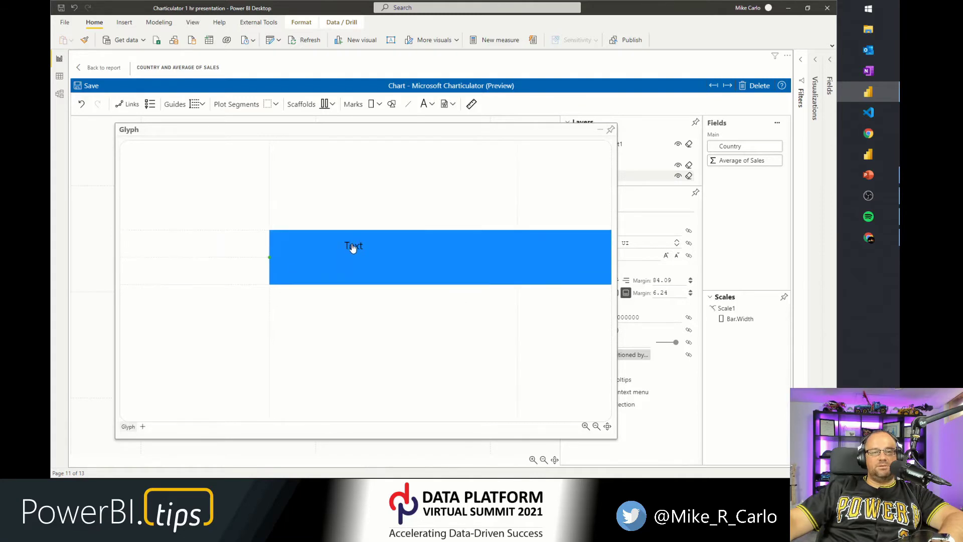
left_click_drag(305, 257, 286, 260)
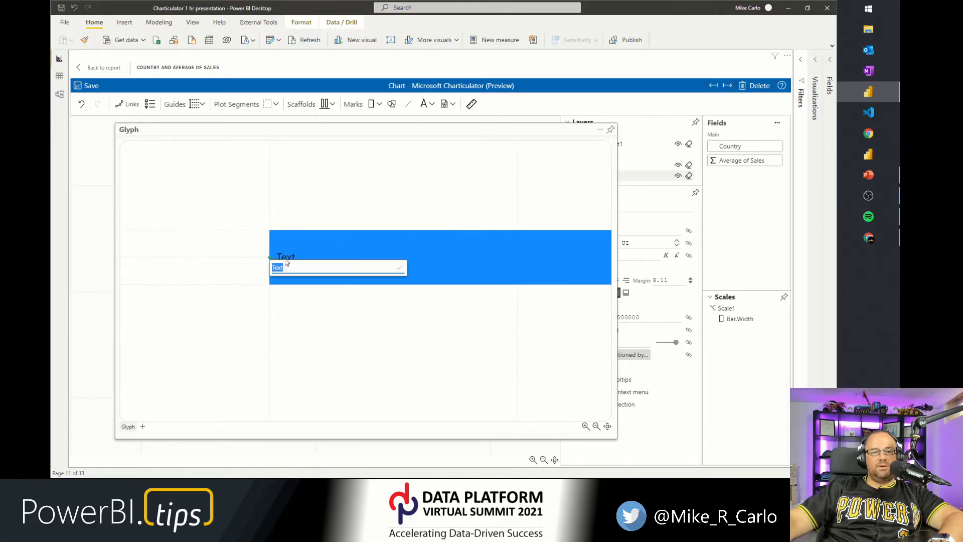
left_click(314, 334)
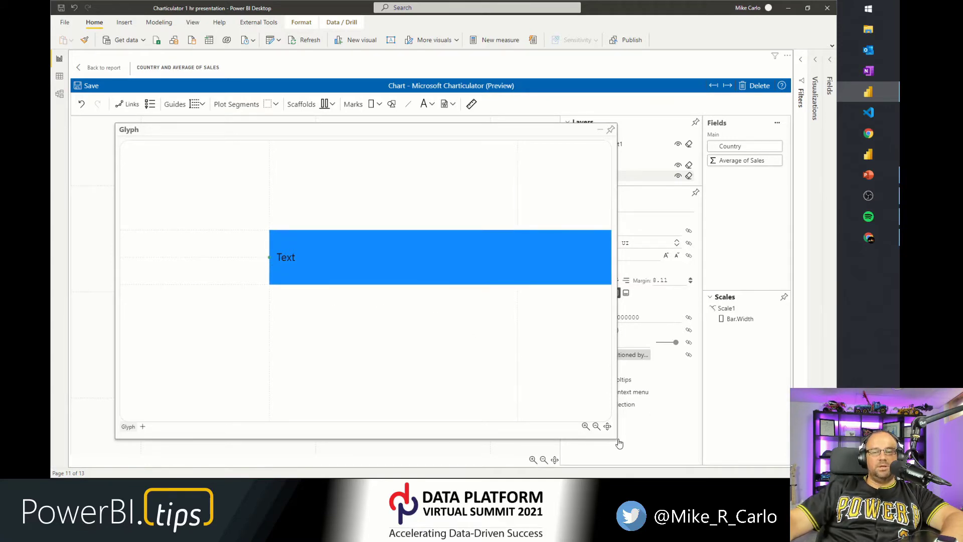
Set the text label's colour to white (#ffffff) and increase its size to 14.
left_click_drag(615, 435, 493, 427)
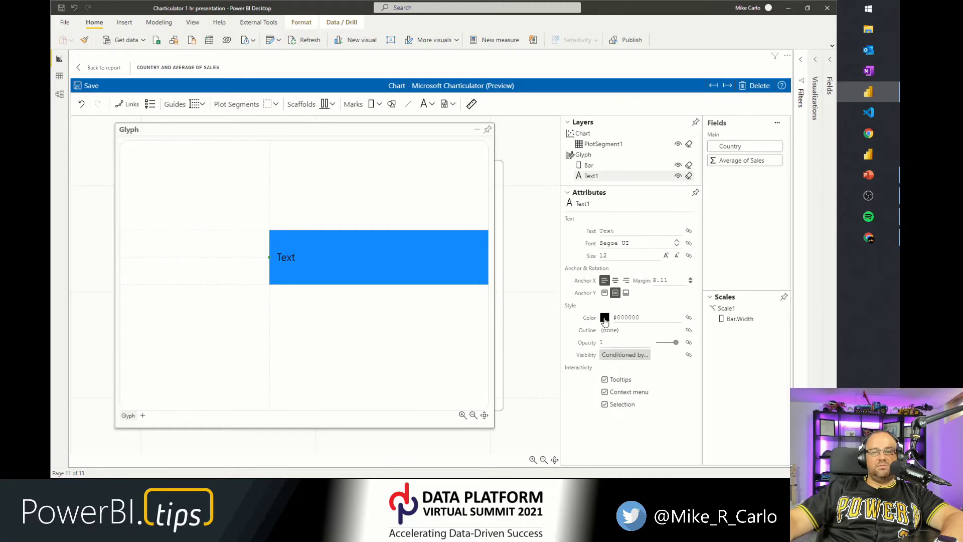
left_click(604, 316)
left_click(597, 298)
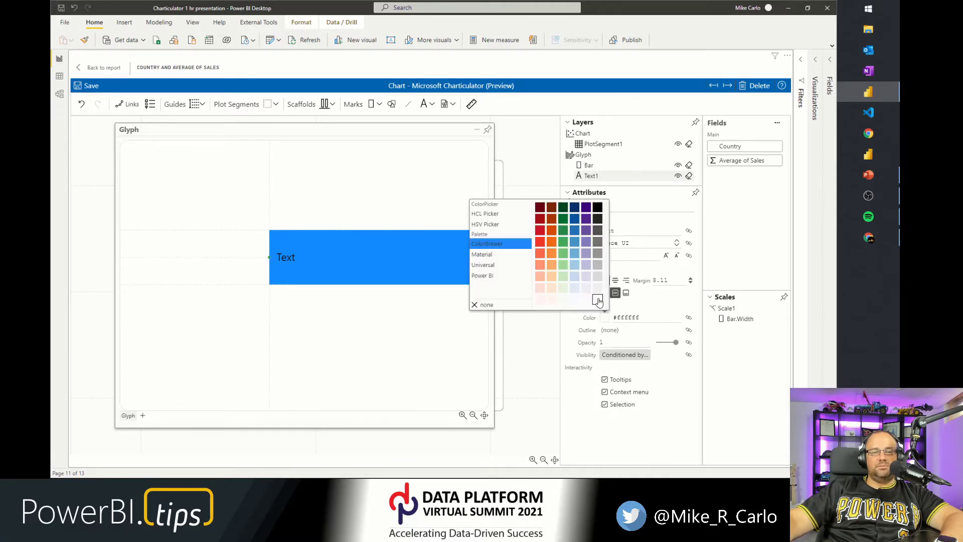
left_click(317, 374)
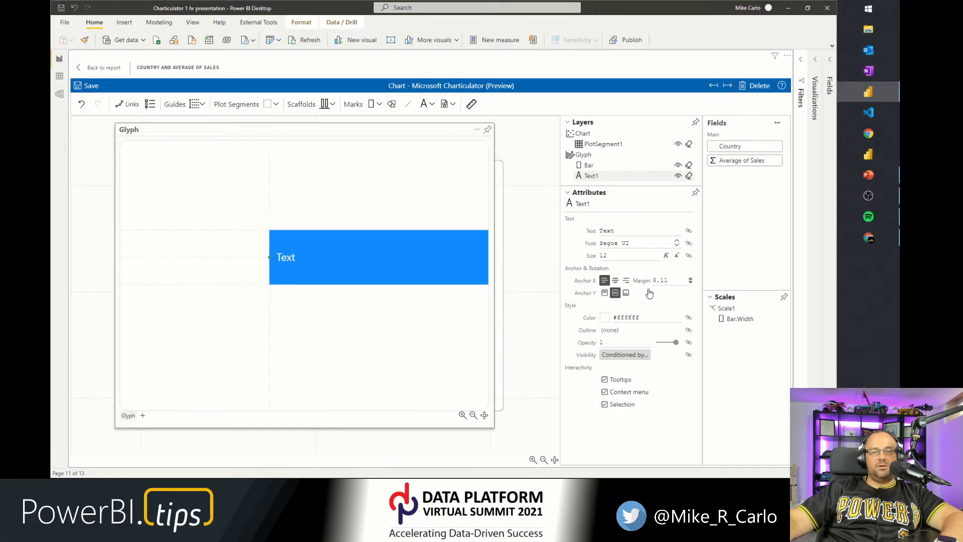
left_click(666, 256)
left_click(666, 256)
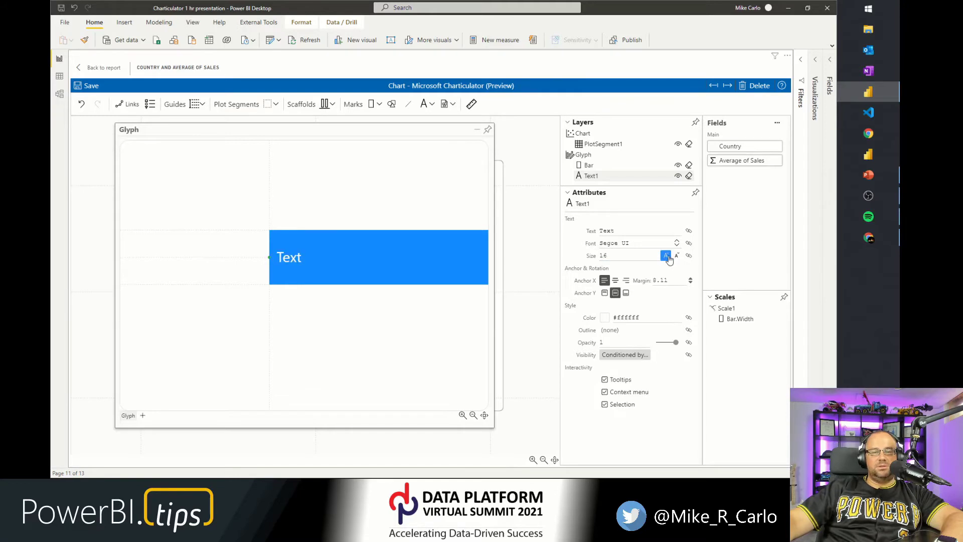
left_click(351, 339)
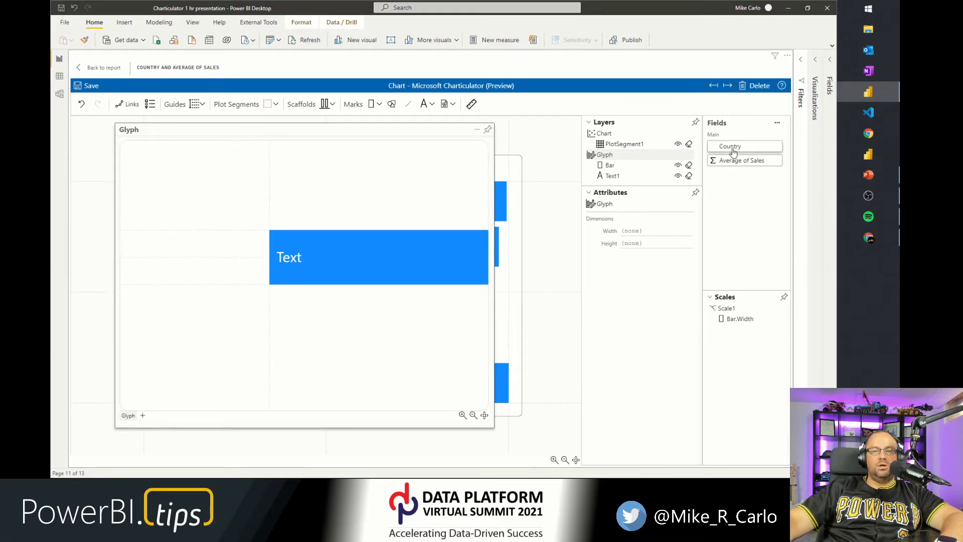
Bind the first text label to the Country field and dock the glyph editor back into the panel.
left_click_drag(732, 151, 289, 261)
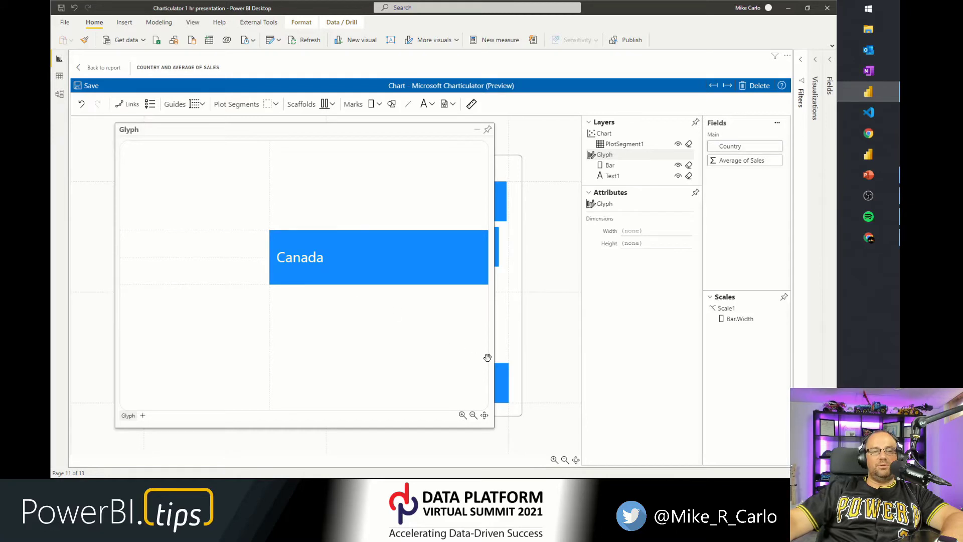
left_click(488, 131)
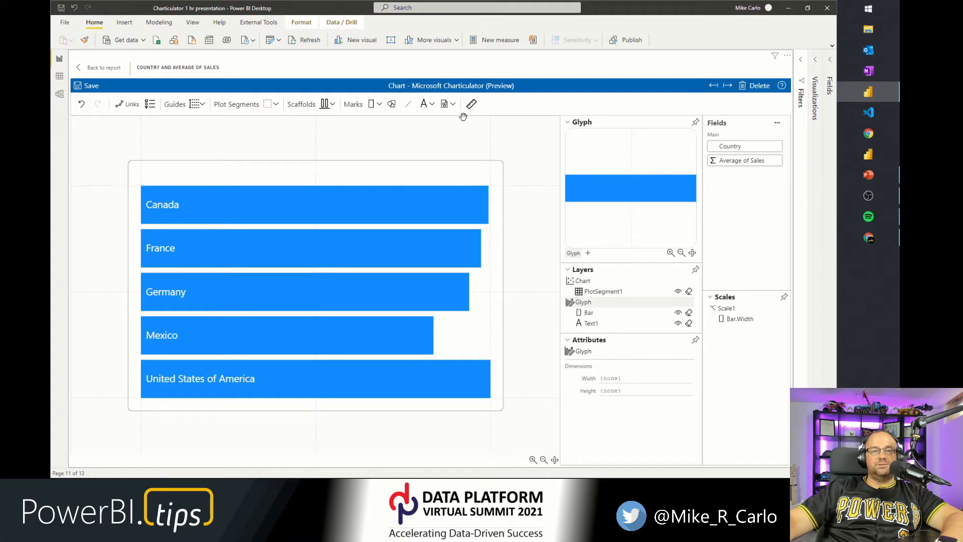
Add a second text mark to the glyph, then undock and enlarge the glyph editor.
left_click_drag(424, 105, 635, 193)
scroll(646, 200, "up", 3)
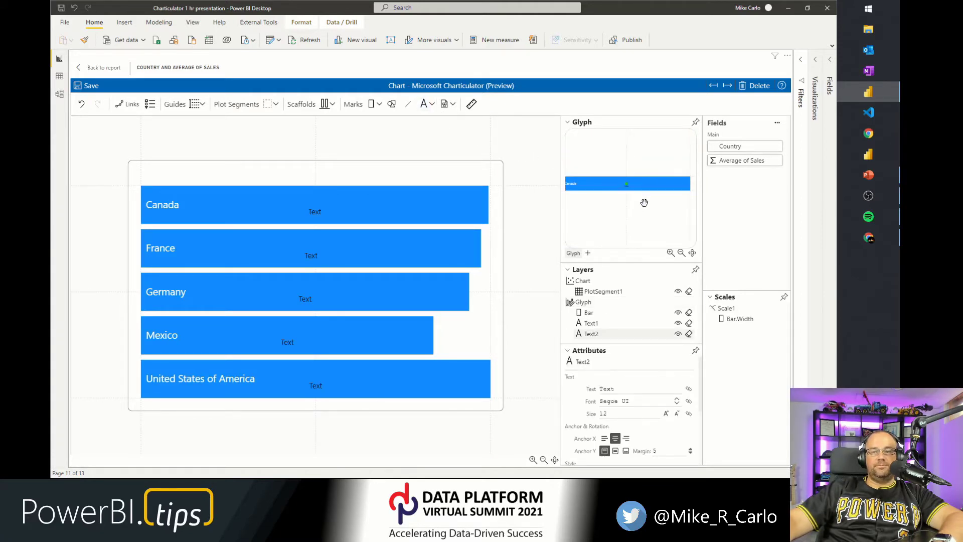
left_click(695, 122)
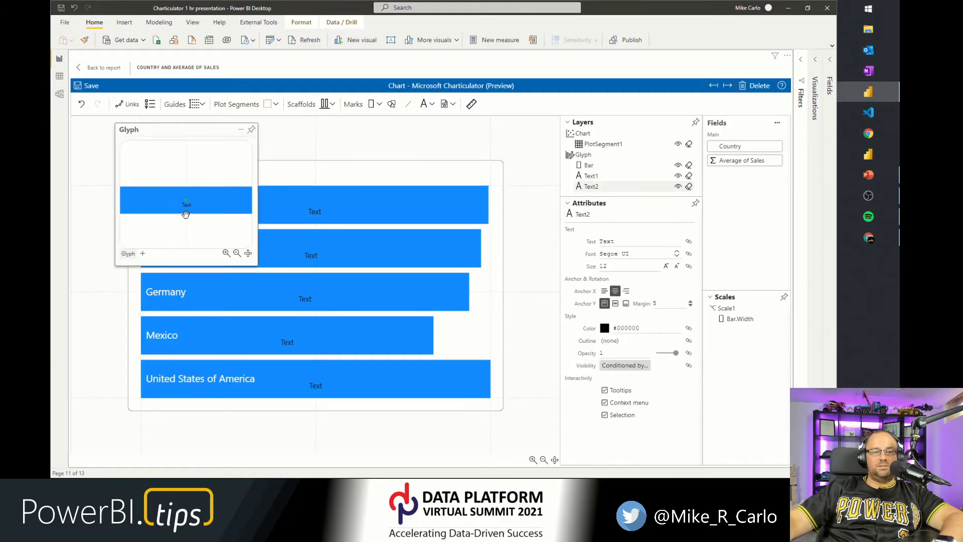
left_click_drag(258, 266, 431, 366)
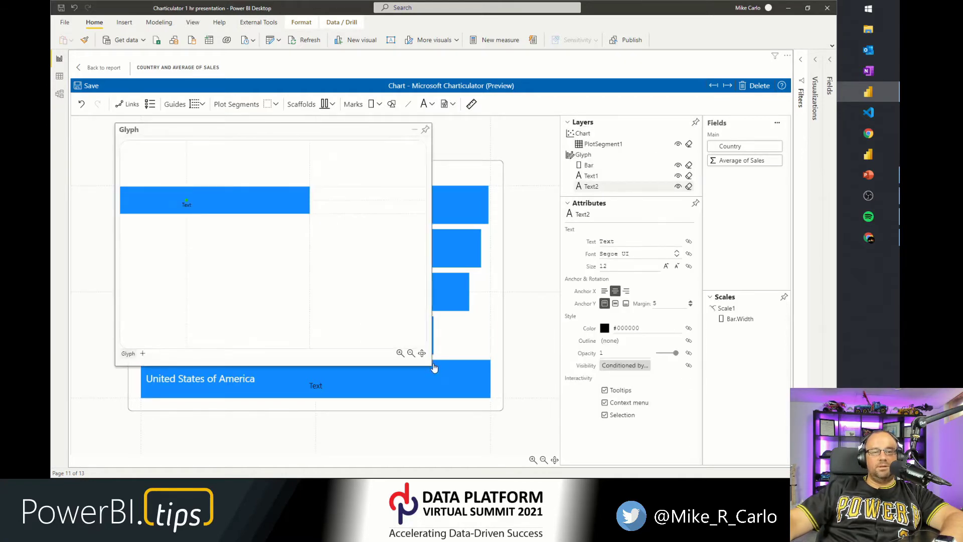
Attach the second text mark to the bar's right edge.
left_click_drag(185, 199, 309, 205)
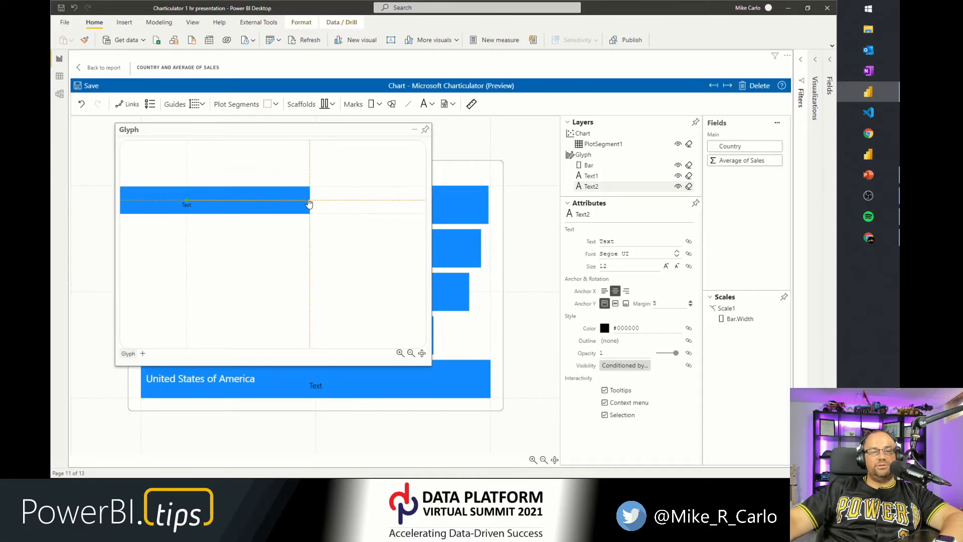
left_click_drag(309, 203, 309, 204)
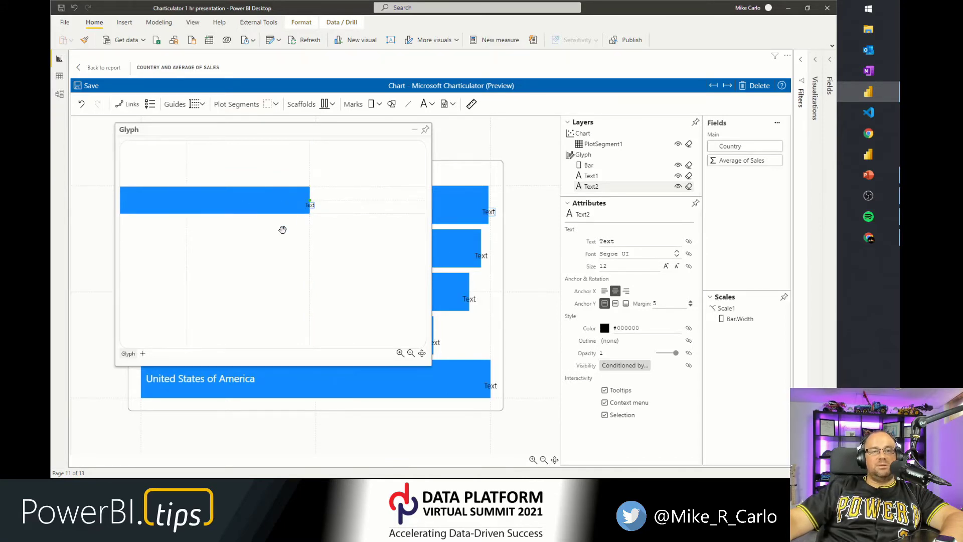
scroll(307, 208, "up", 5)
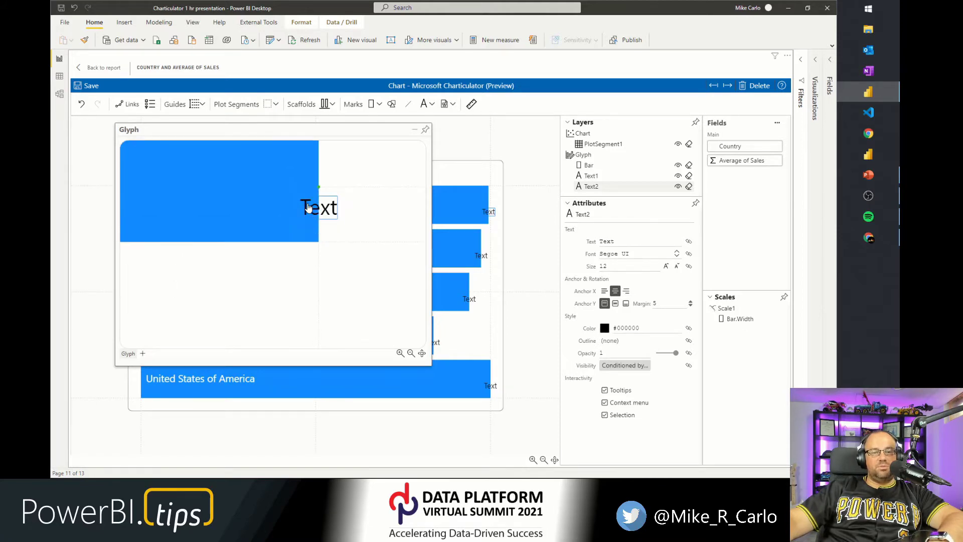
Reposition the second text label just inside the bar's right edge.
left_click_drag(294, 206, 286, 194)
left_click(267, 278)
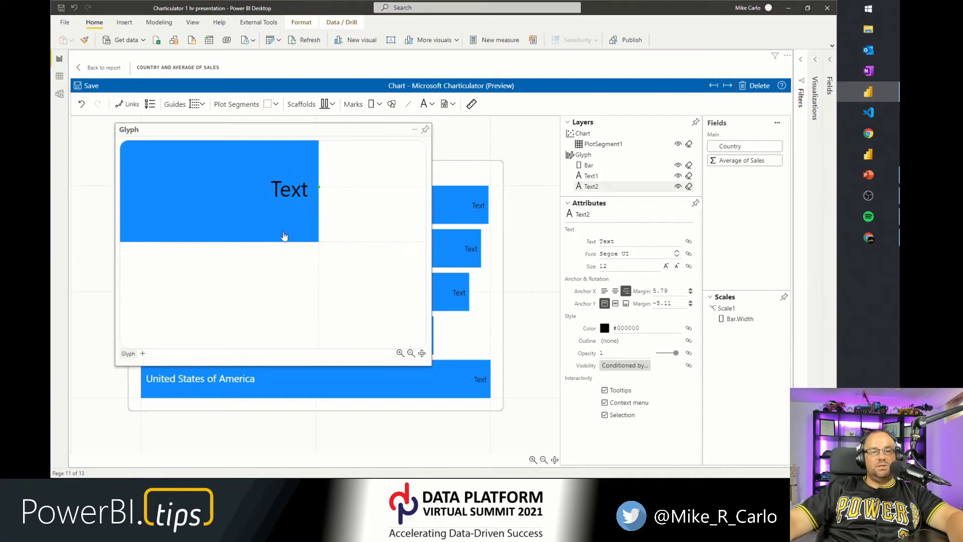
key("ctrl+1")
left_click(327, 171)
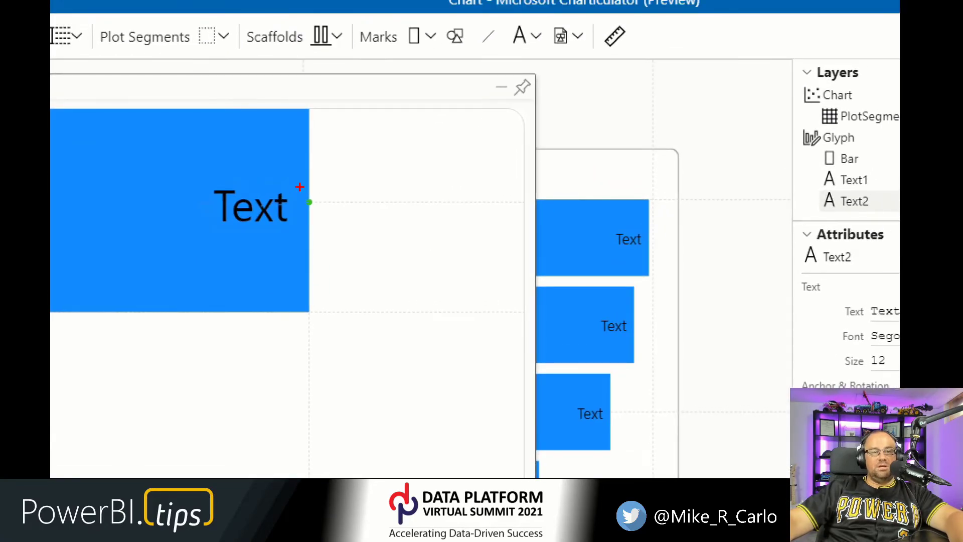
left_click_drag(300, 187, 322, 217)
key("Escape")
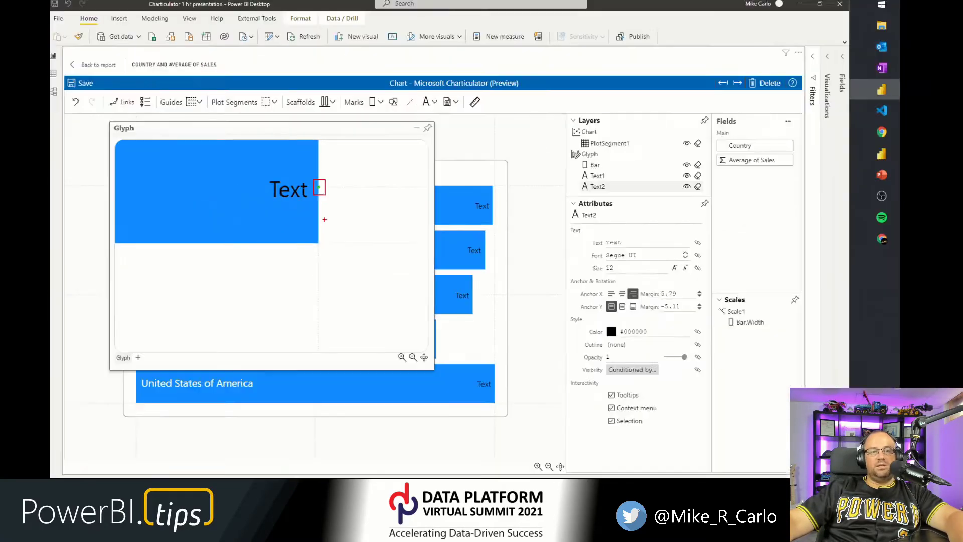
left_click(295, 192)
left_click_drag(295, 193, 298, 193)
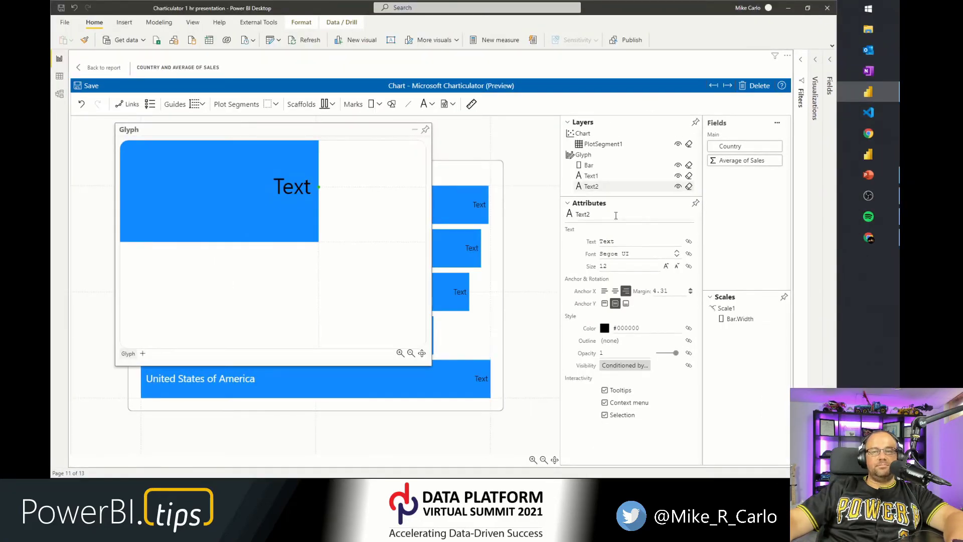
Bind the second text label to Average of Sales and format it as a whole number with thousands separators.
left_click_drag(734, 163, 296, 187)
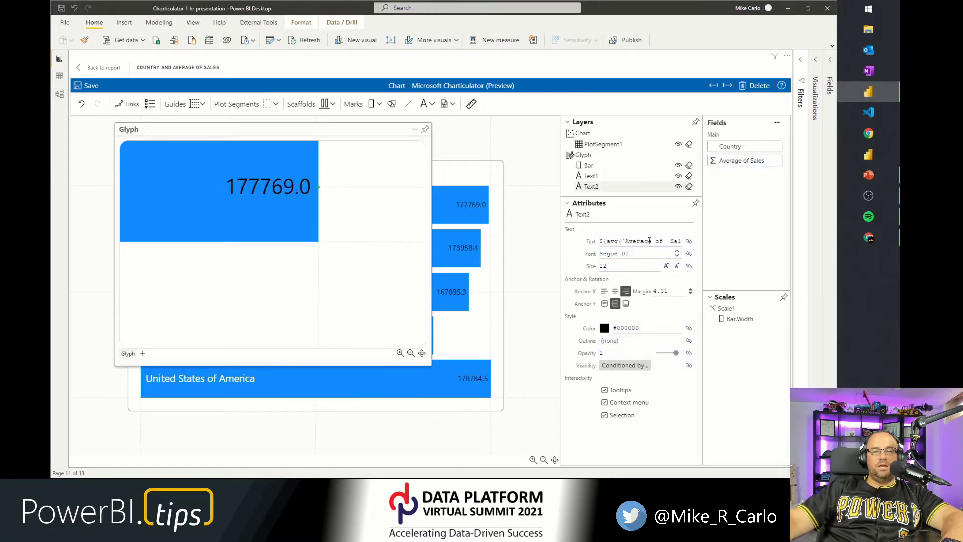
left_click(632, 240)
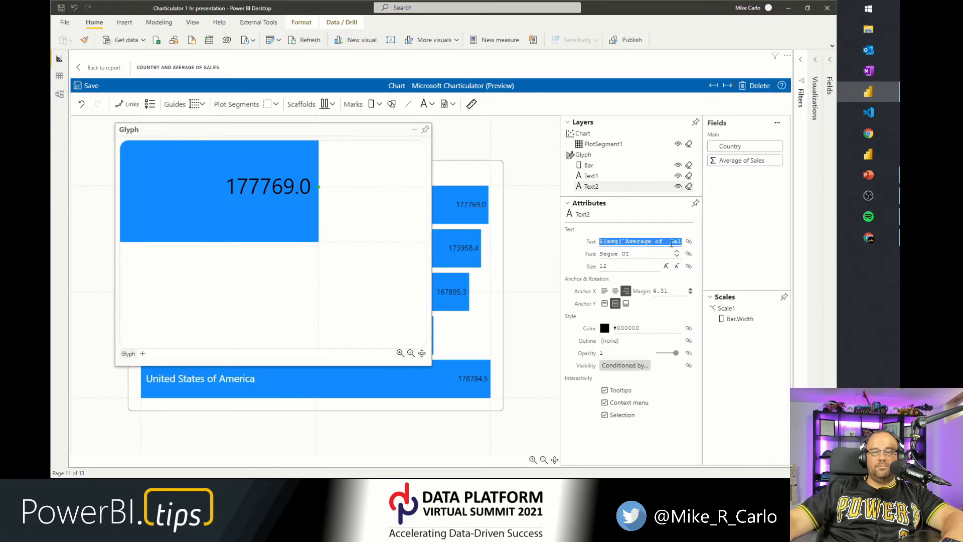
left_click(671, 242)
key("End")
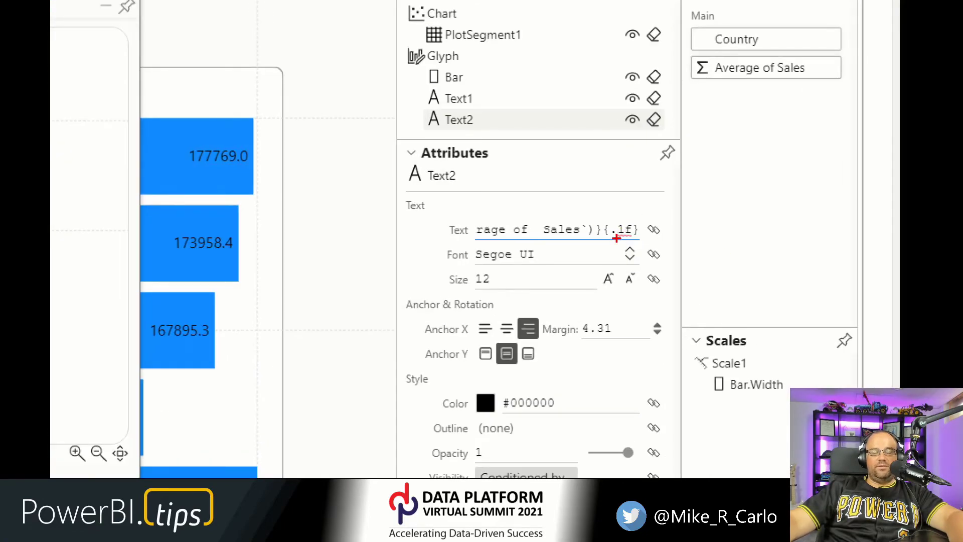
key("Escape")
left_click(629, 230)
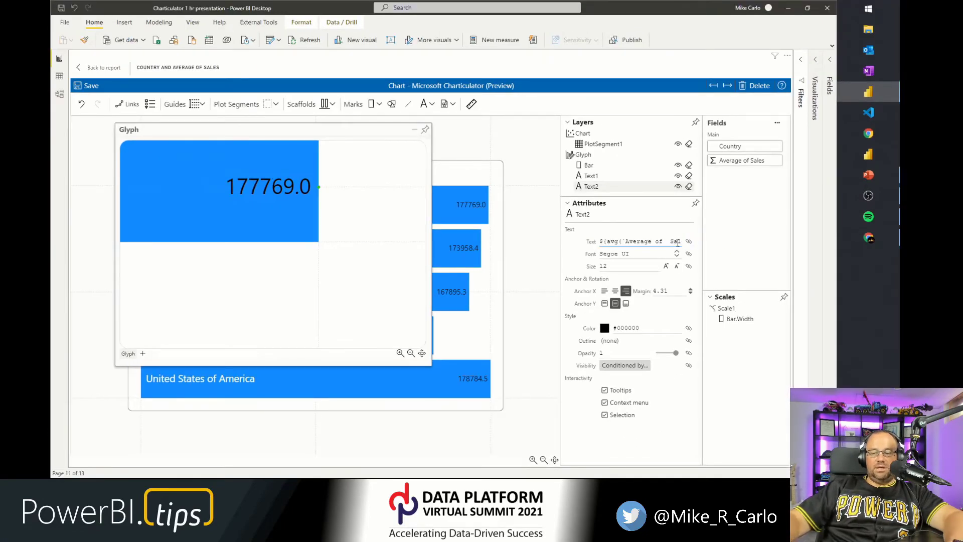
key("End")
key("BackSpace")
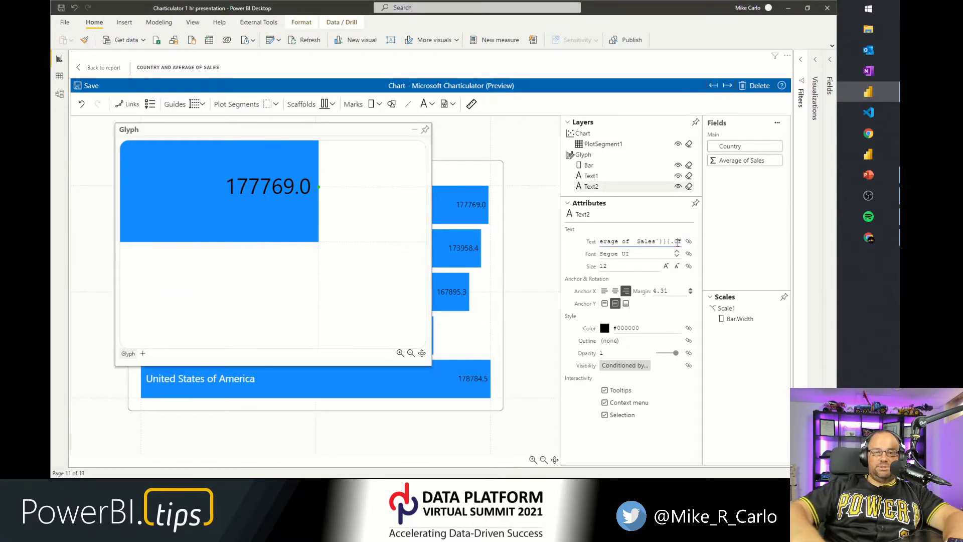
key("Return")
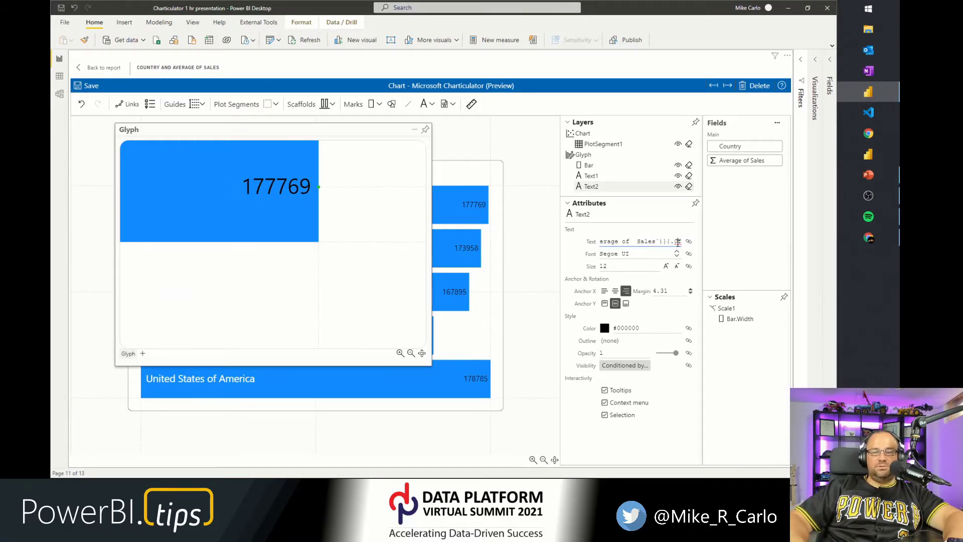
key("Return")
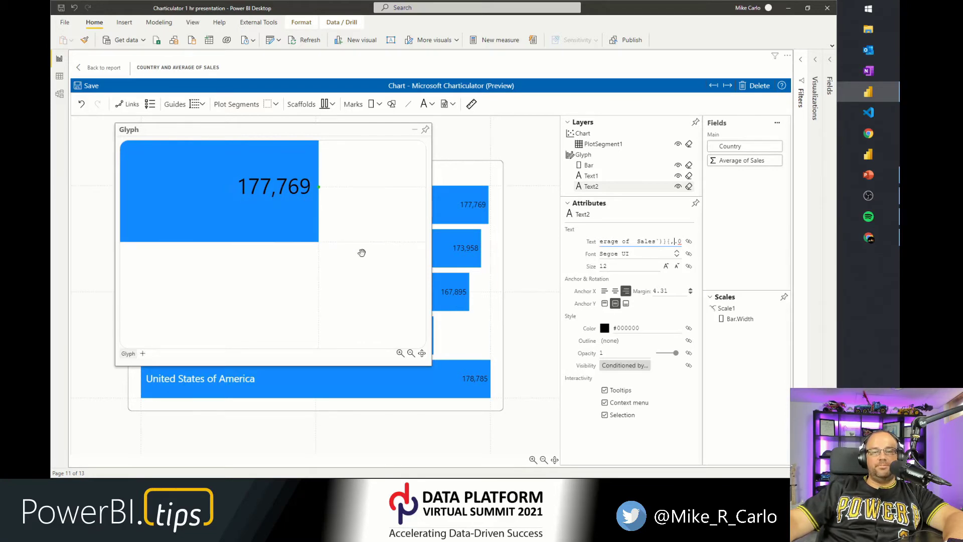
Set the second text label's colour to white (#ffffff).
left_click(605, 329)
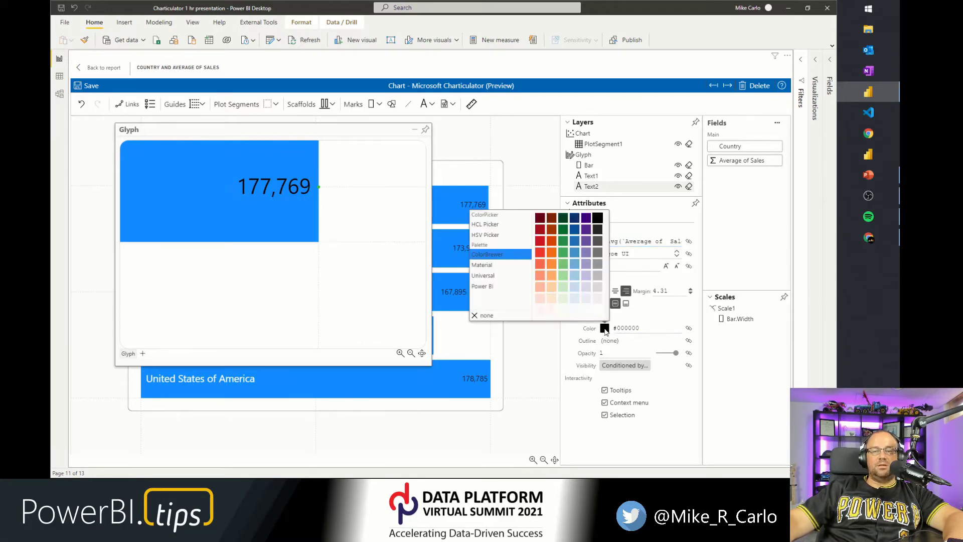
left_click(597, 311)
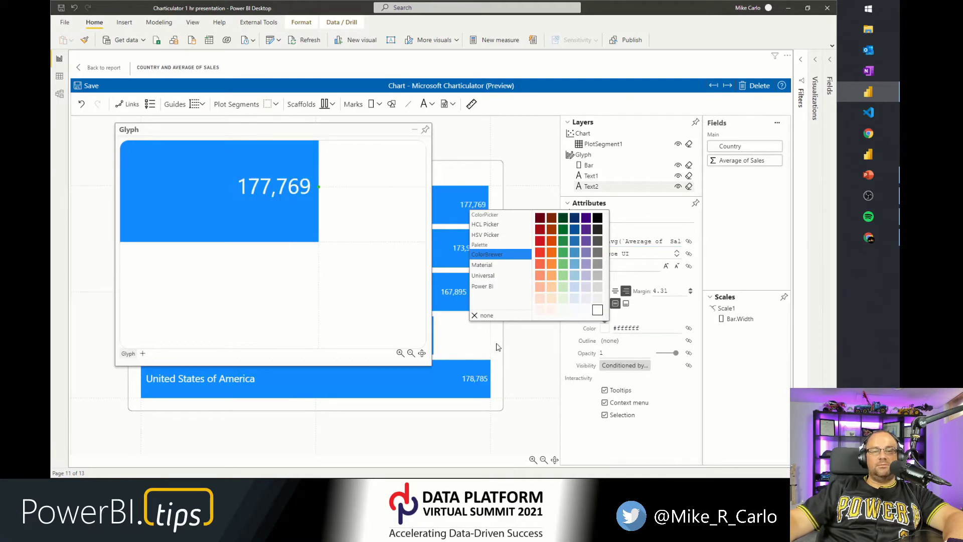
left_click(519, 381)
Add a dollar sign to the sales label's number format.
left_click(627, 241)
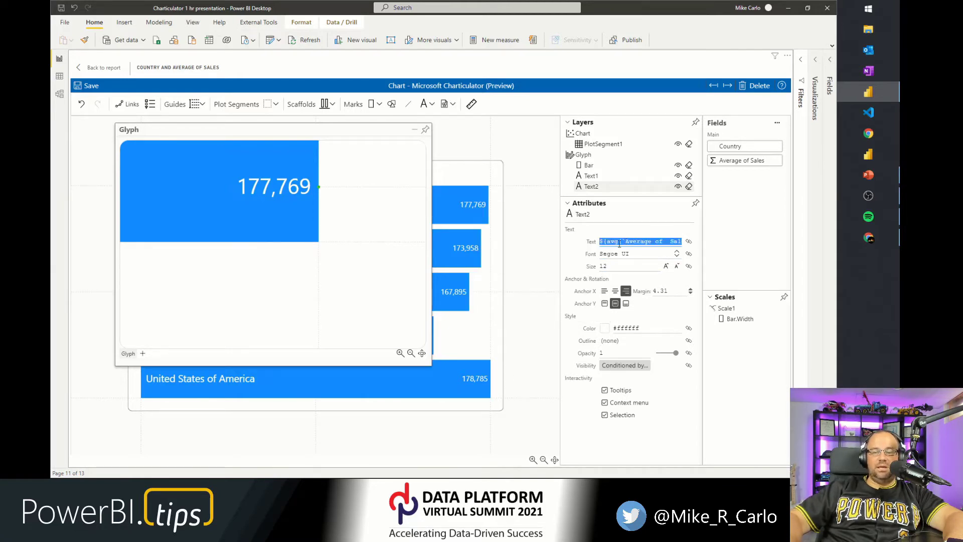
key("End")
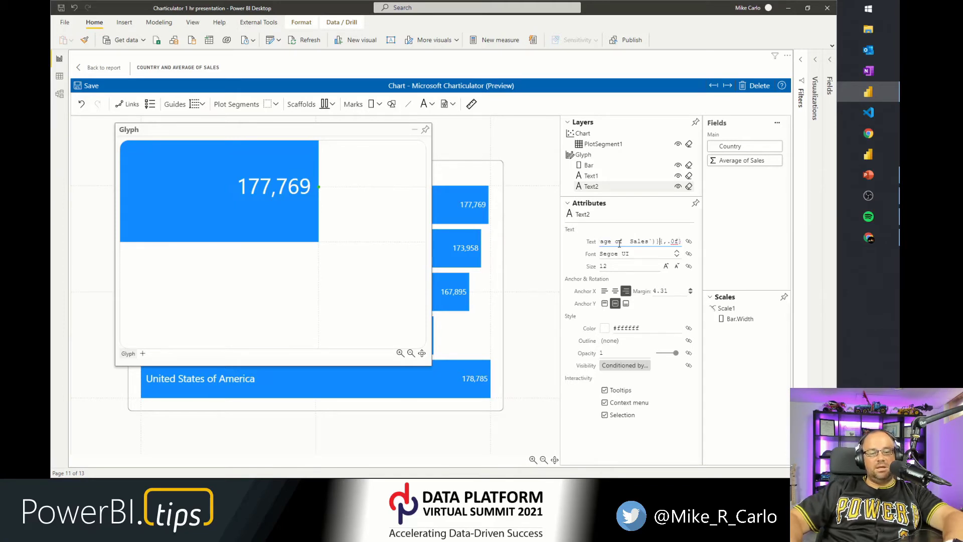
type("$")
key("BackSpace")
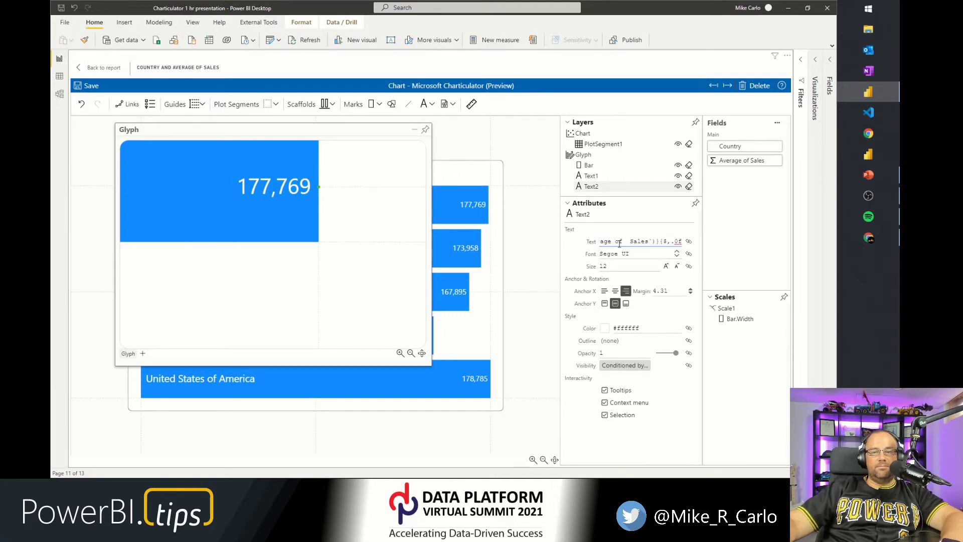
key("End")
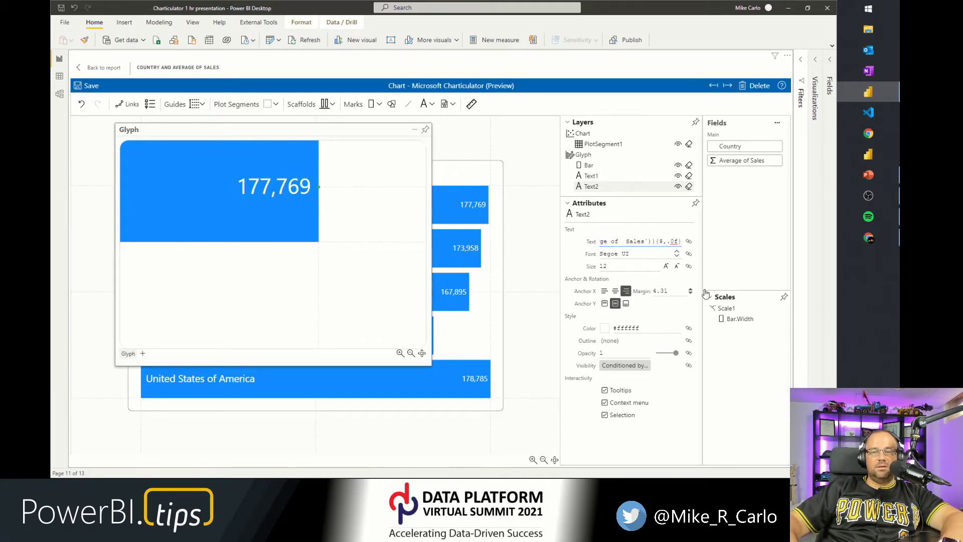
key("Tab")
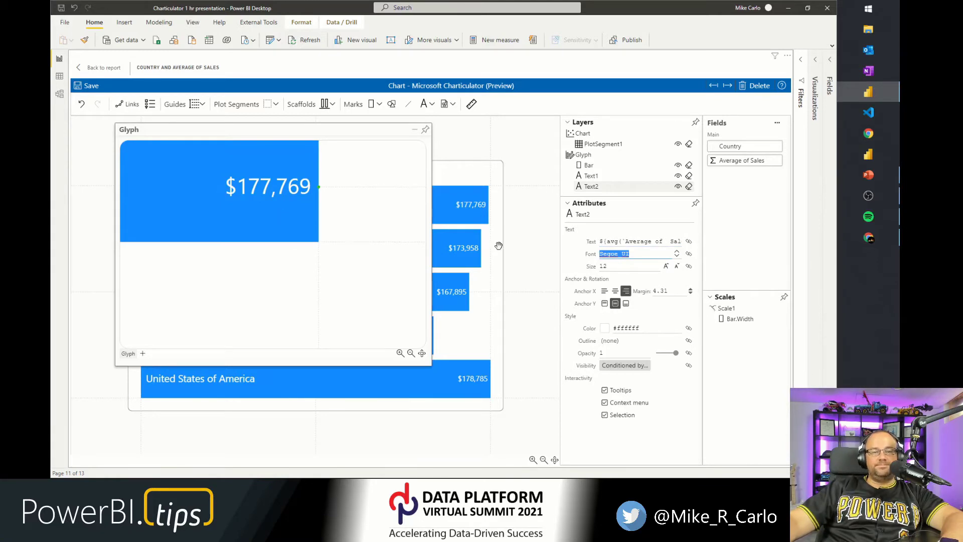
Dock the glyph editor and colour the bar's fill by the Country field.
left_click(424, 129)
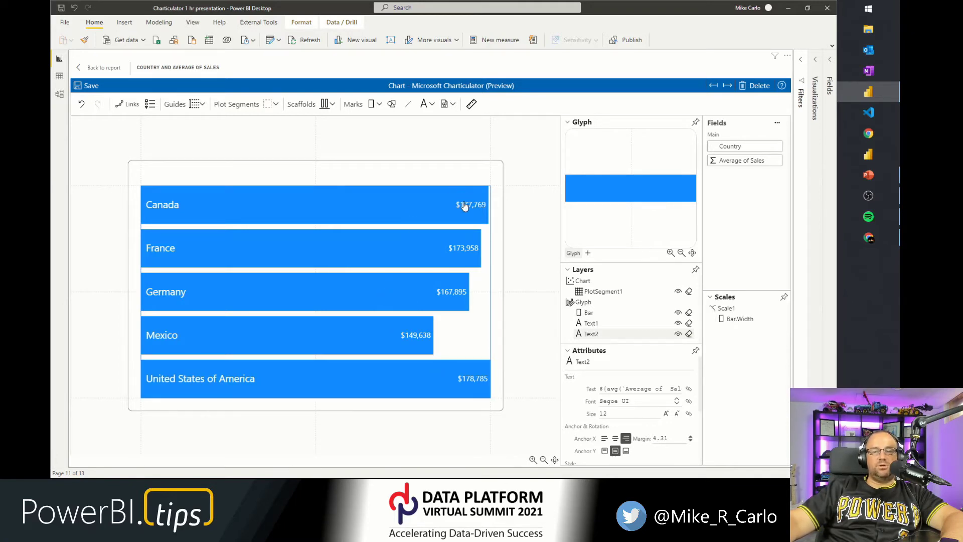
left_click(607, 313)
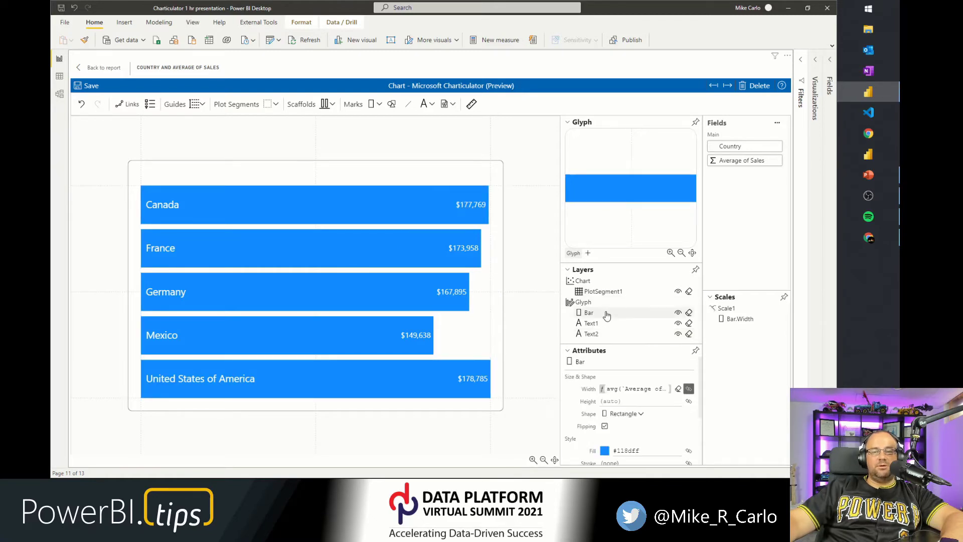
left_click(567, 270)
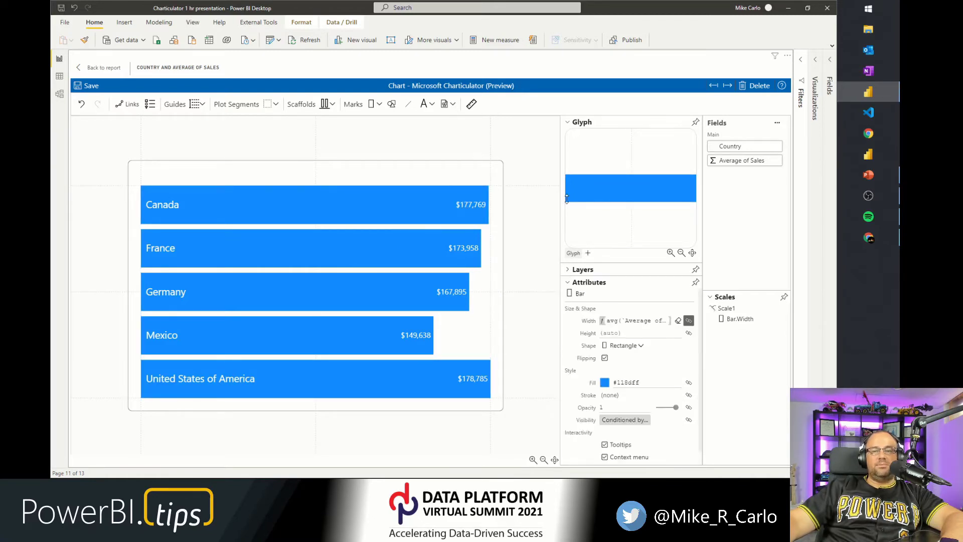
left_click(568, 122)
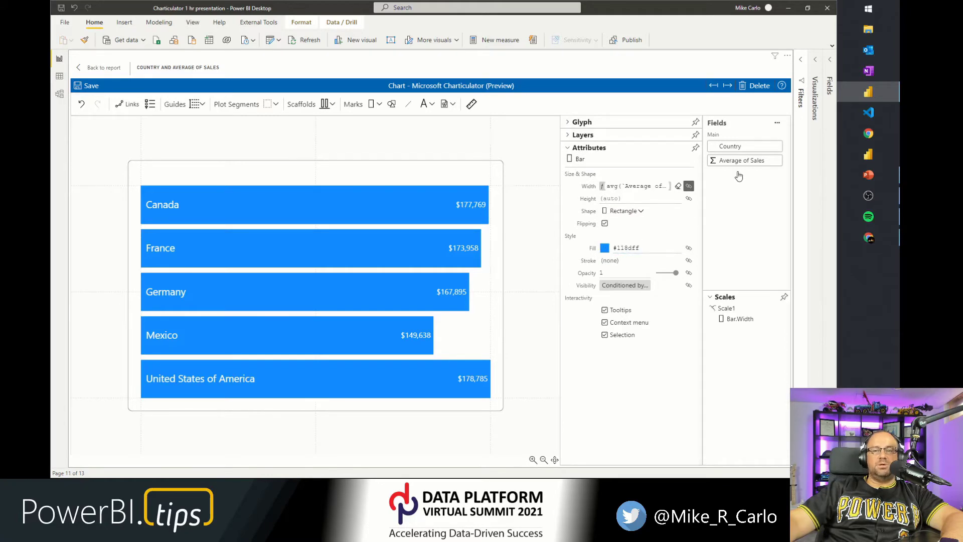
left_click_drag(744, 151, 640, 248)
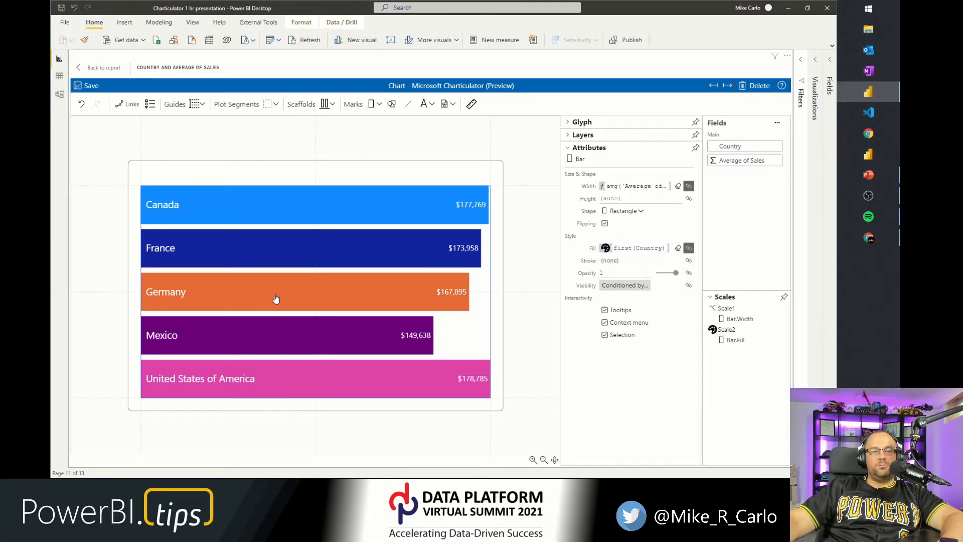
Select the chart and set its top margin to 20.
left_click(581, 123)
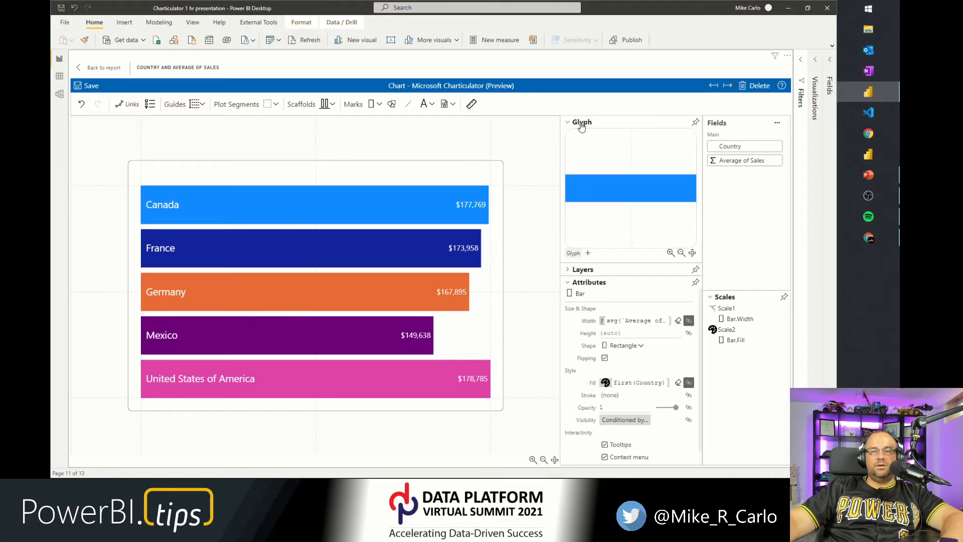
left_click(580, 124)
left_click(582, 135)
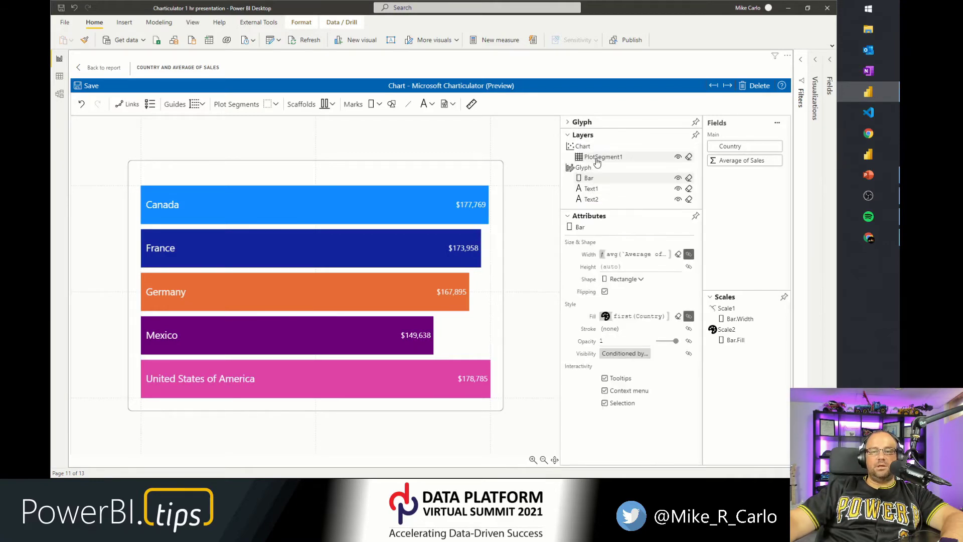
left_click(596, 158)
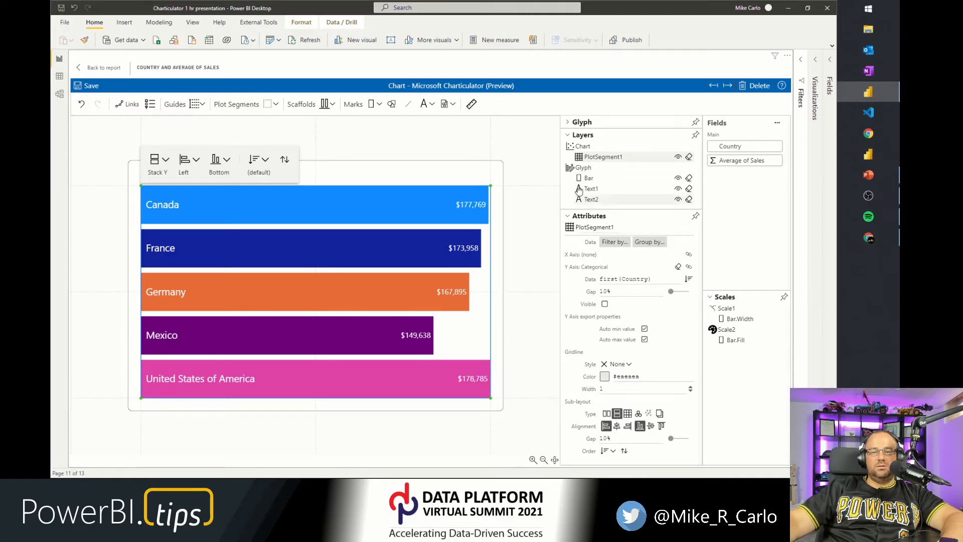
left_click(582, 146)
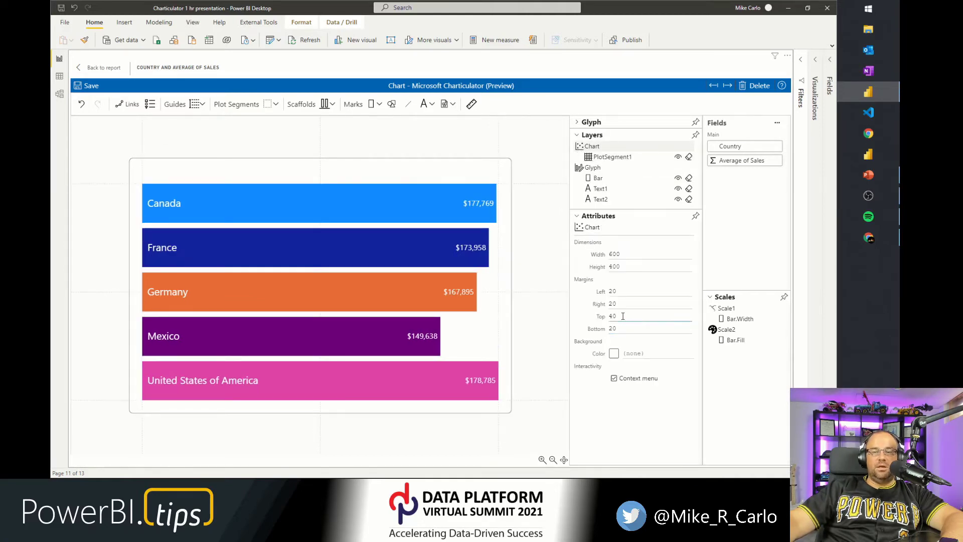
type("20")
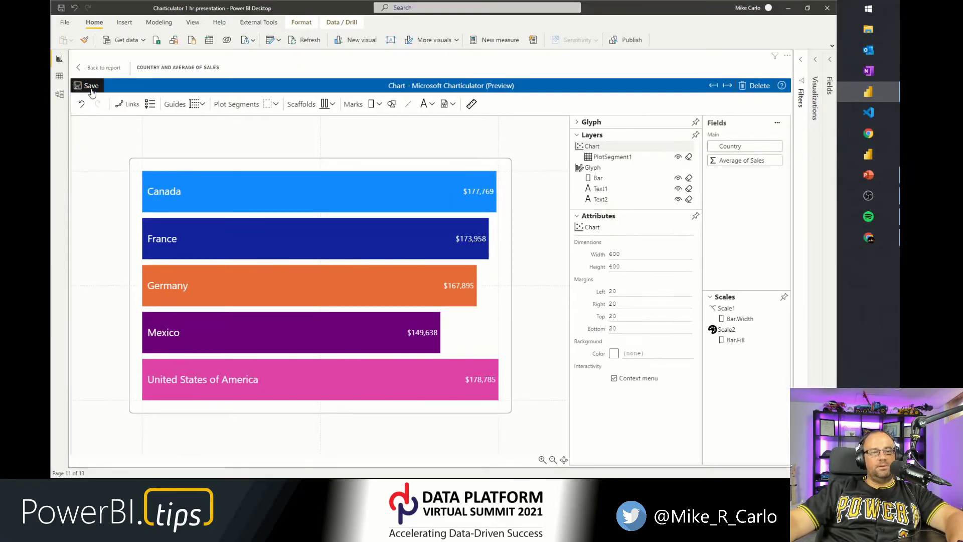
Save the Charticulator chart and return to the report.
left_click(91, 91)
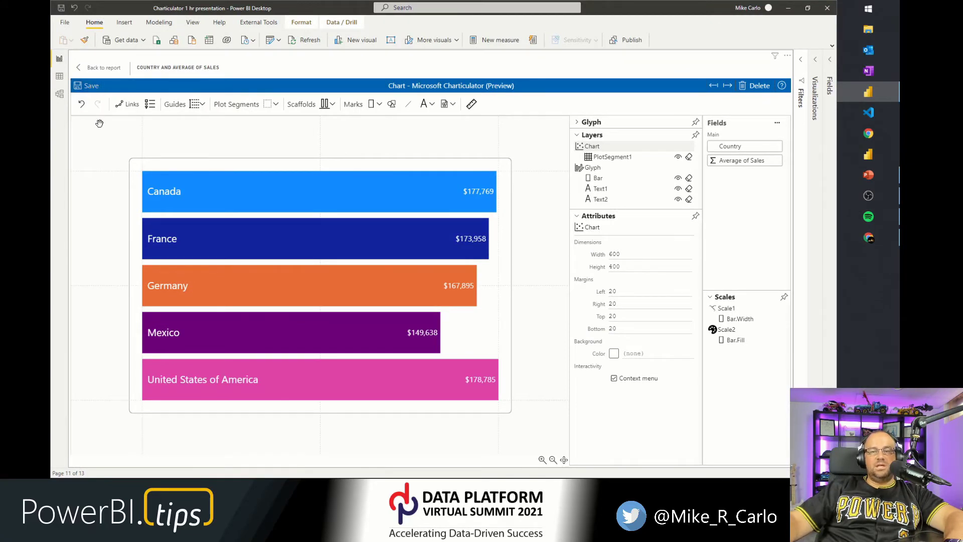
left_click(101, 68)
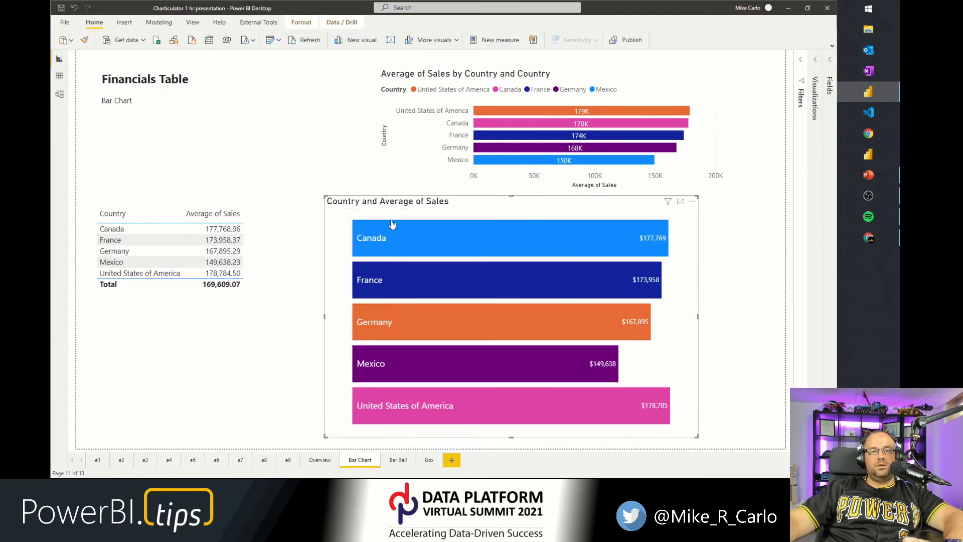
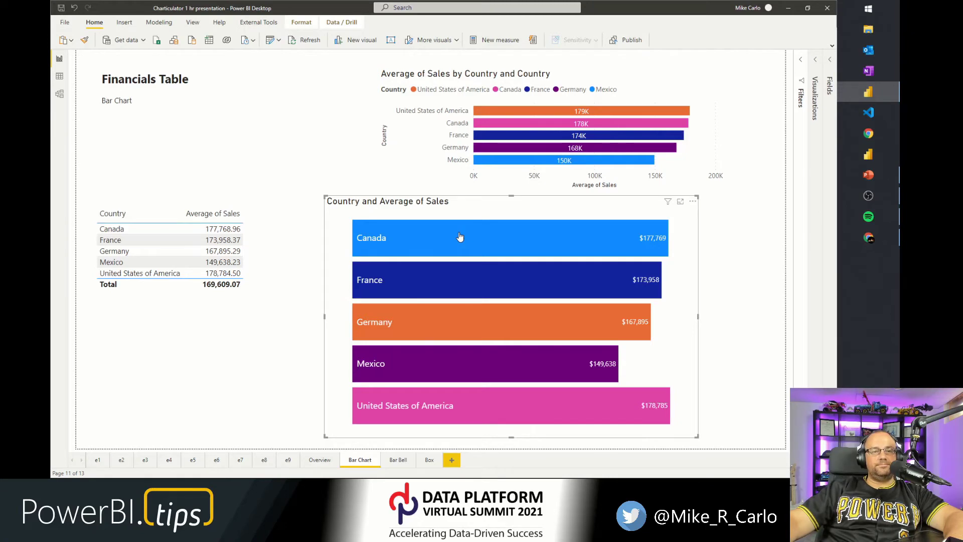
Deselect the bar chart and switch to the Bar Bell report page.
left_click(211, 366)
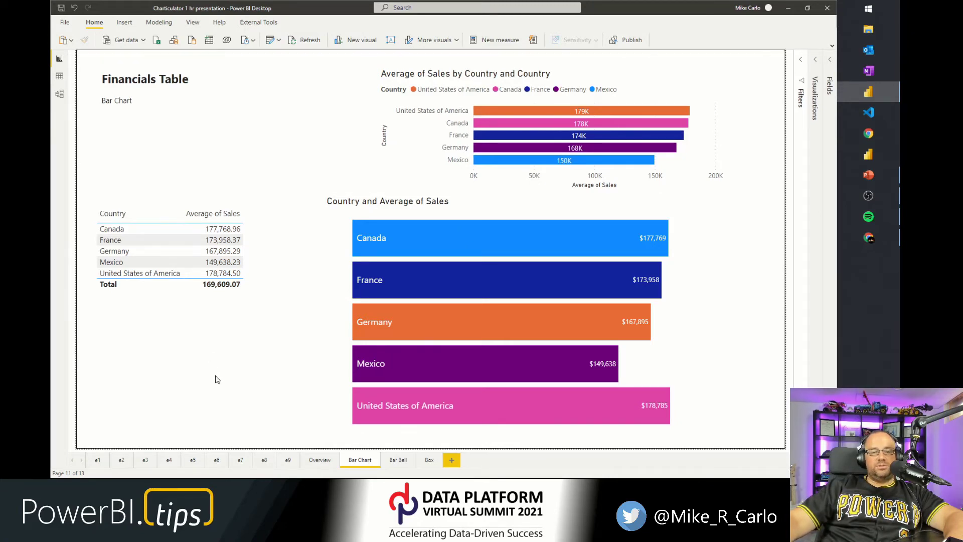
left_click(397, 462)
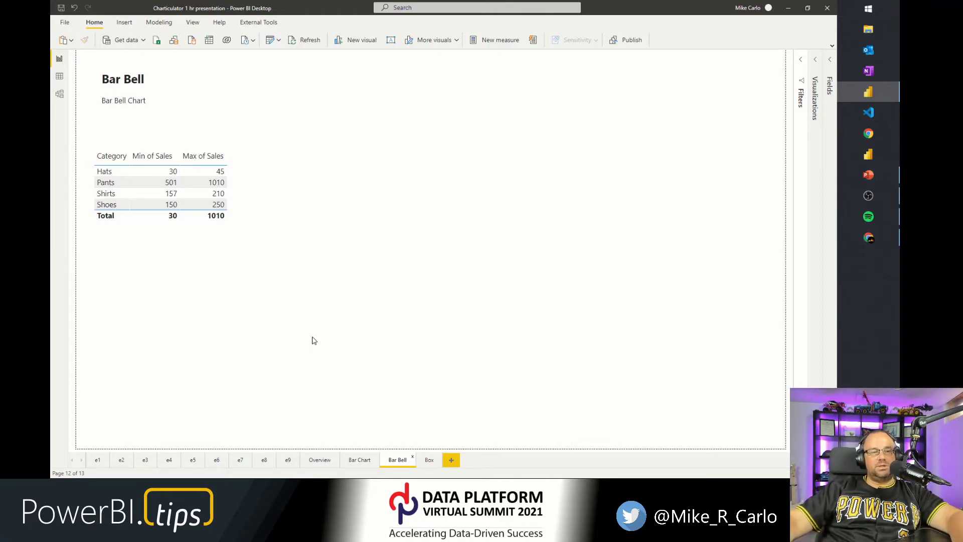
Examine the aggregations used for the Min of Sales and Max of Sales fields in the table.
left_click(210, 228)
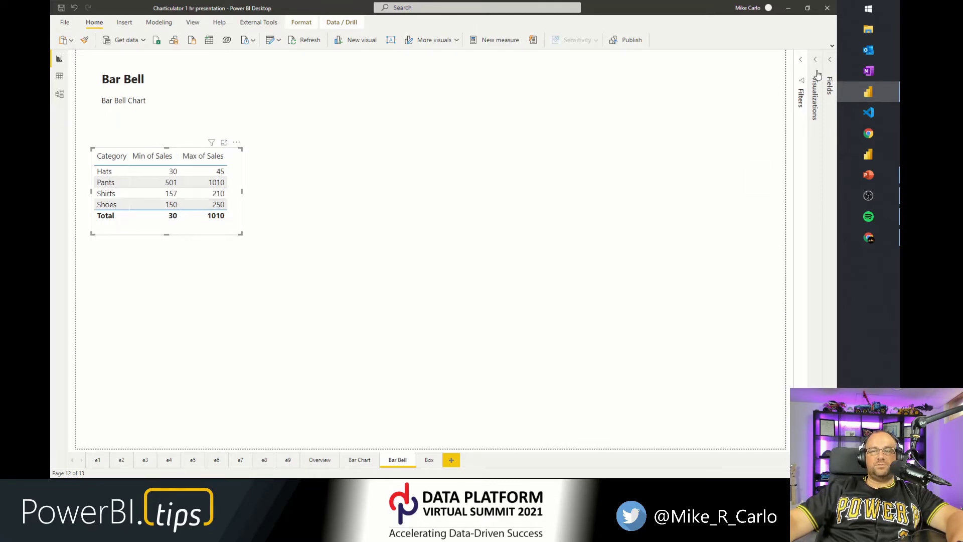
left_click(815, 90)
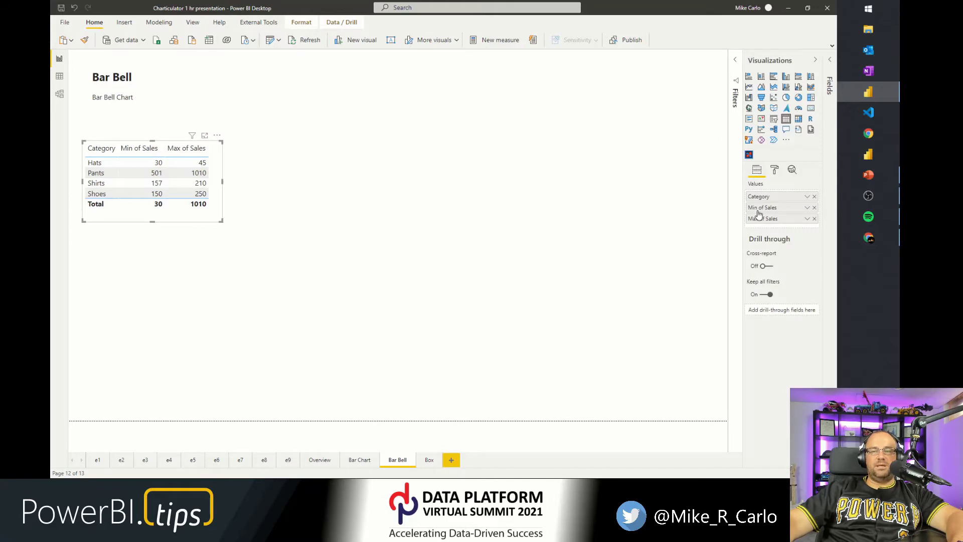
left_click(806, 209)
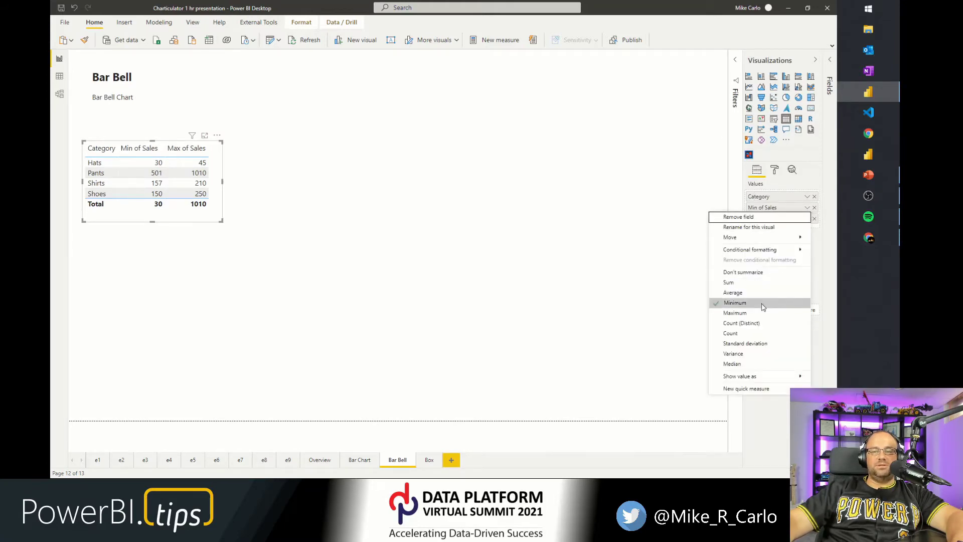
left_click(791, 178)
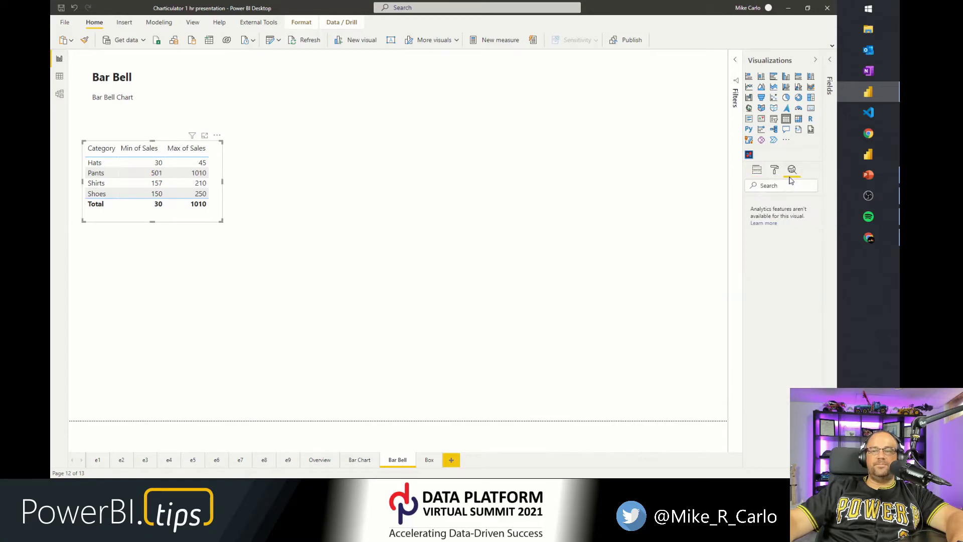
left_click(757, 171)
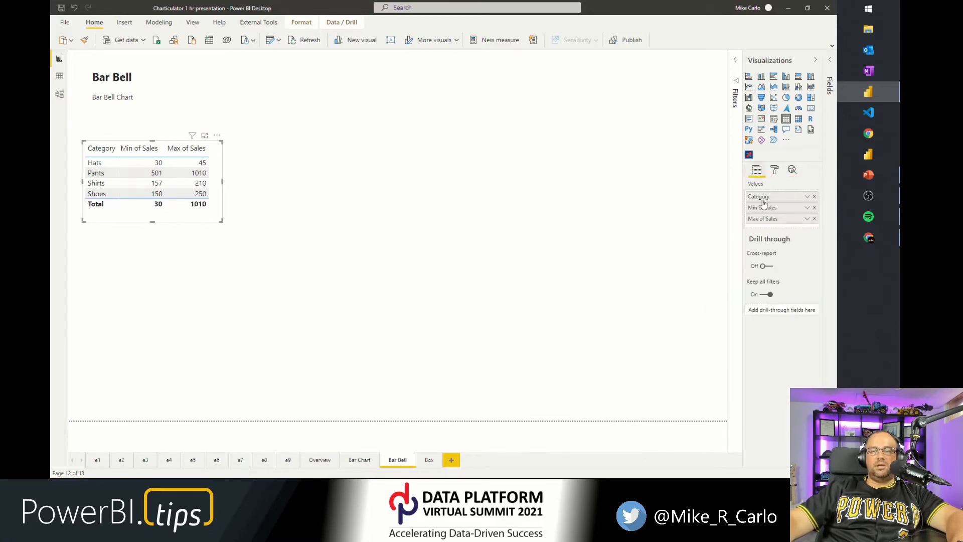
left_click(807, 219)
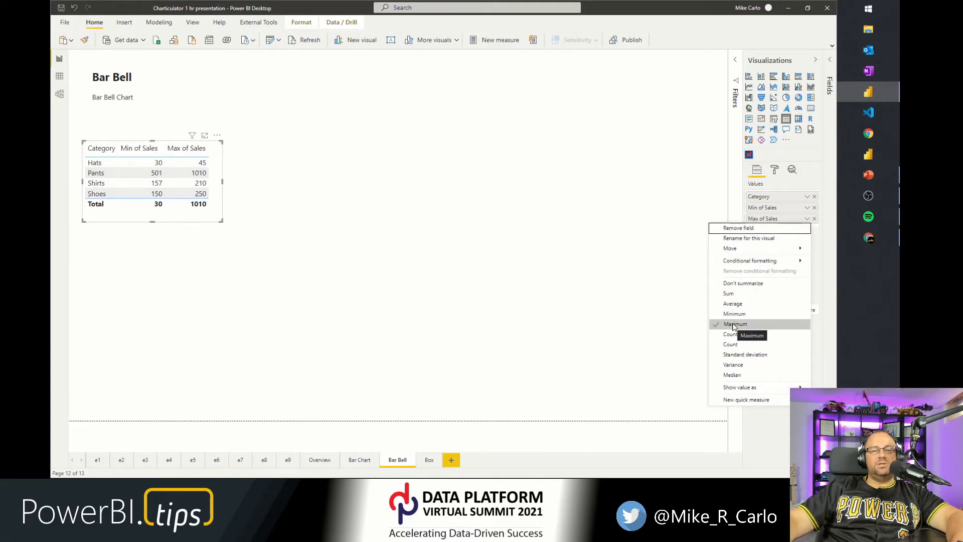
left_click(435, 299)
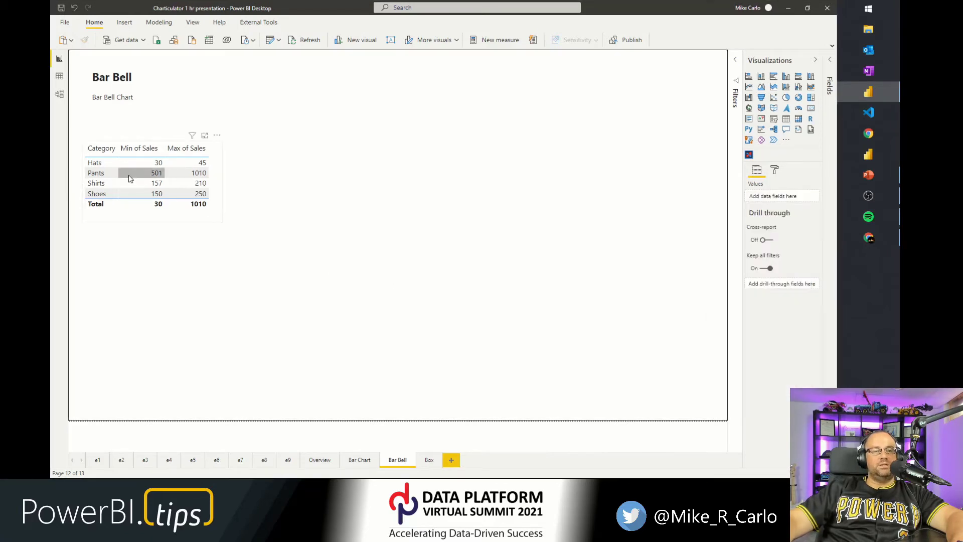
Paste a copy of the Bar Bell table and move it beside the original.
left_click(168, 219)
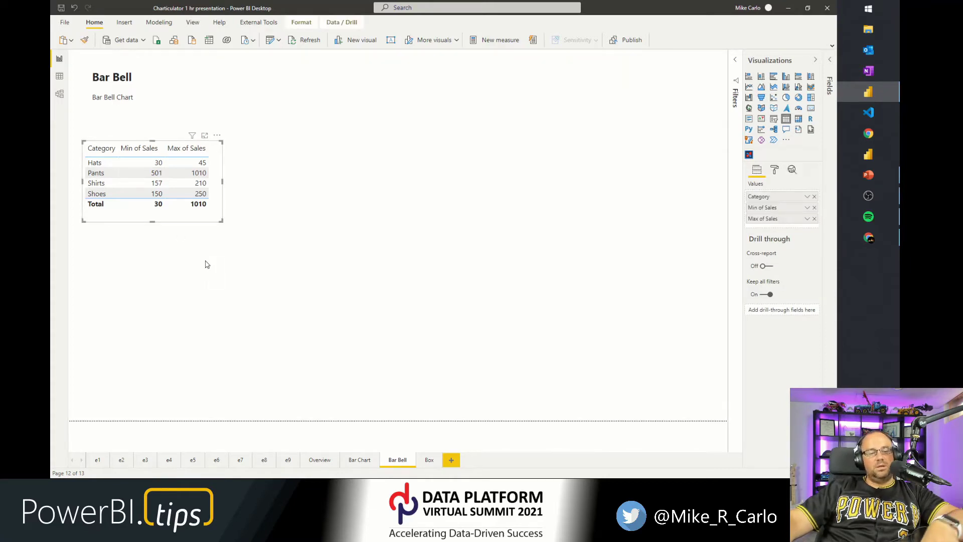
key("ctrl+v")
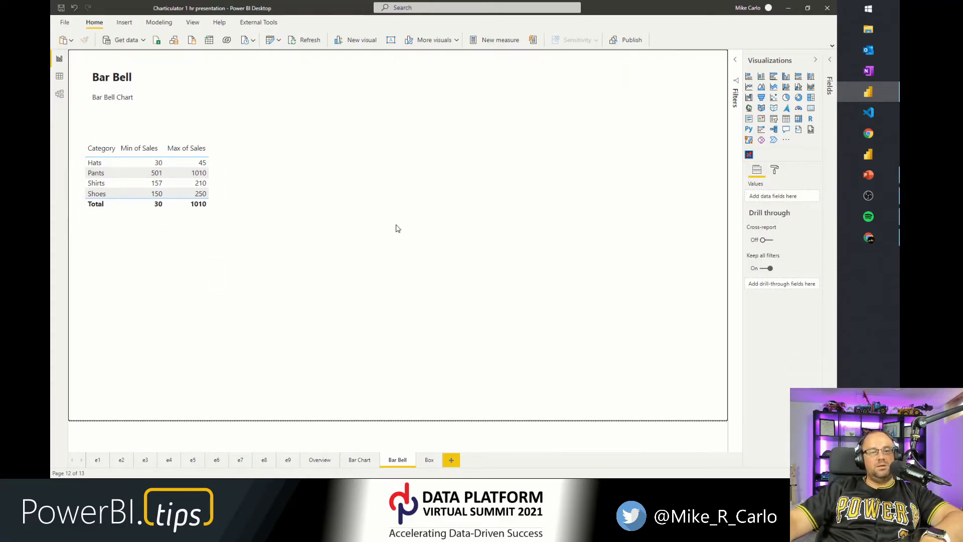
left_click_drag(220, 225, 494, 229)
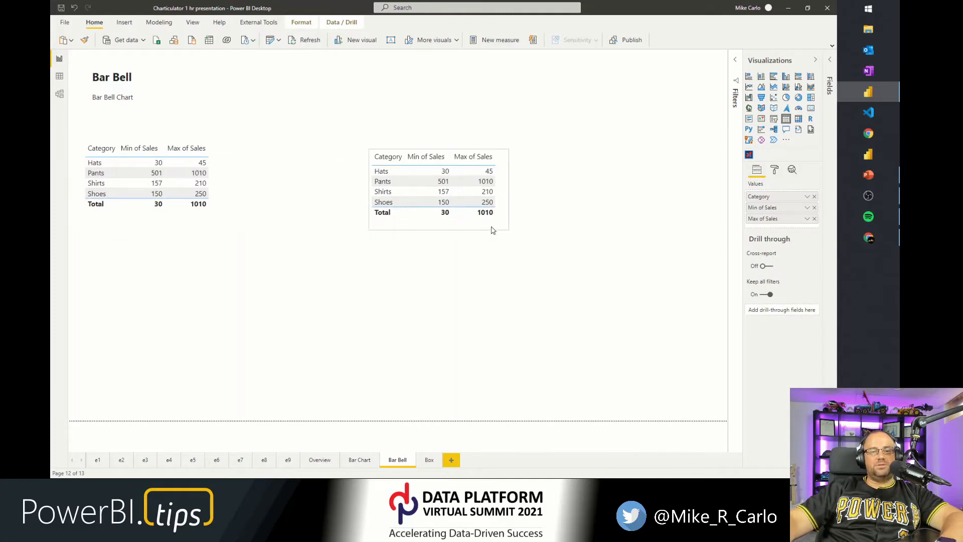
Convert the copied table into a Charticulator visual and move Min of Sales and Max of Sales into its Data well.
left_click(829, 72)
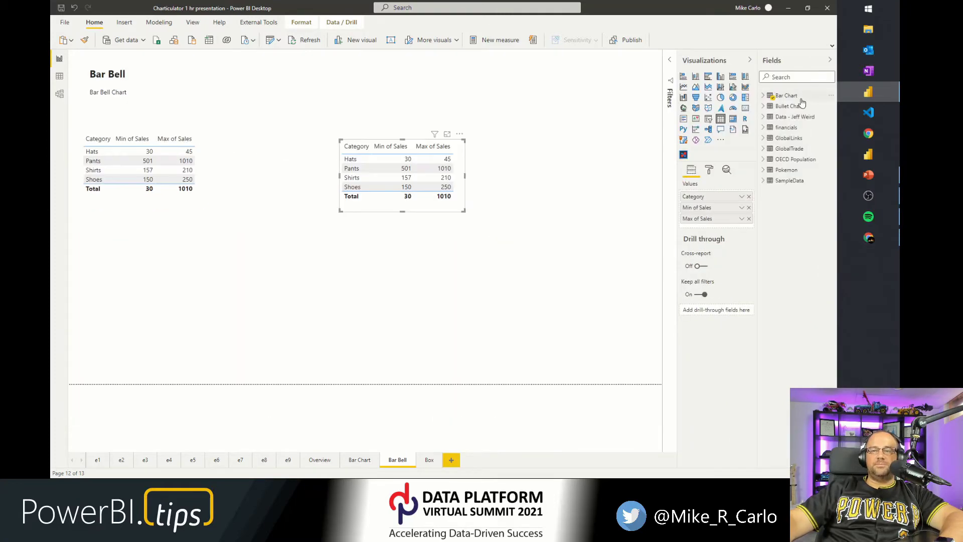
left_click(684, 155)
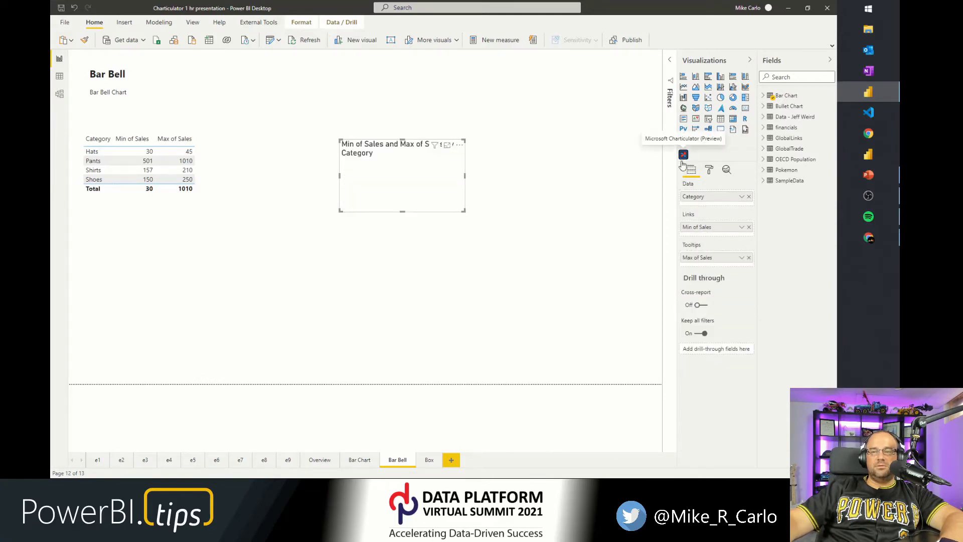
left_click_drag(701, 229, 707, 209)
left_click_drag(716, 269, 703, 219)
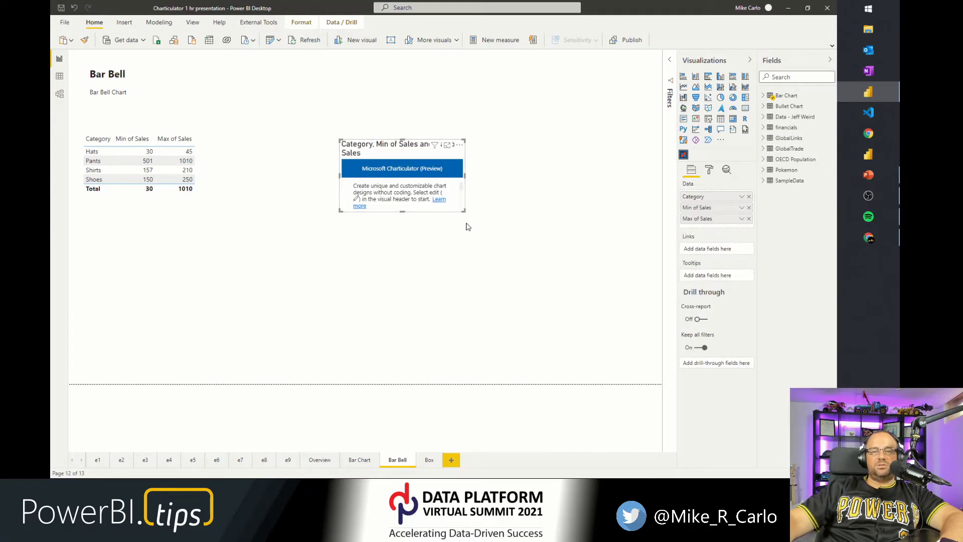
Enlarge the Charticulator visual, open it for editing, and start creating a new chart.
left_click_drag(464, 211, 647, 339)
left_click_drag(340, 140, 224, 59)
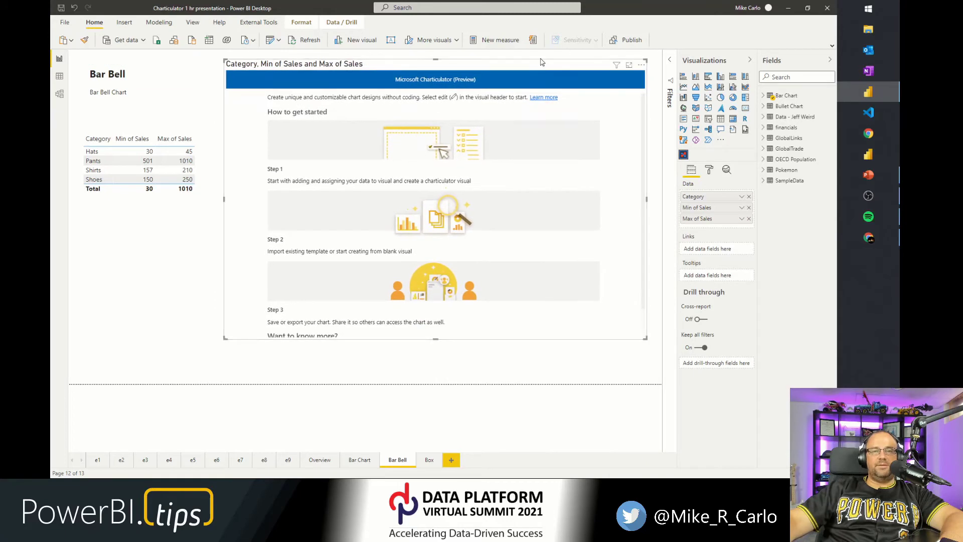
left_click(641, 65)
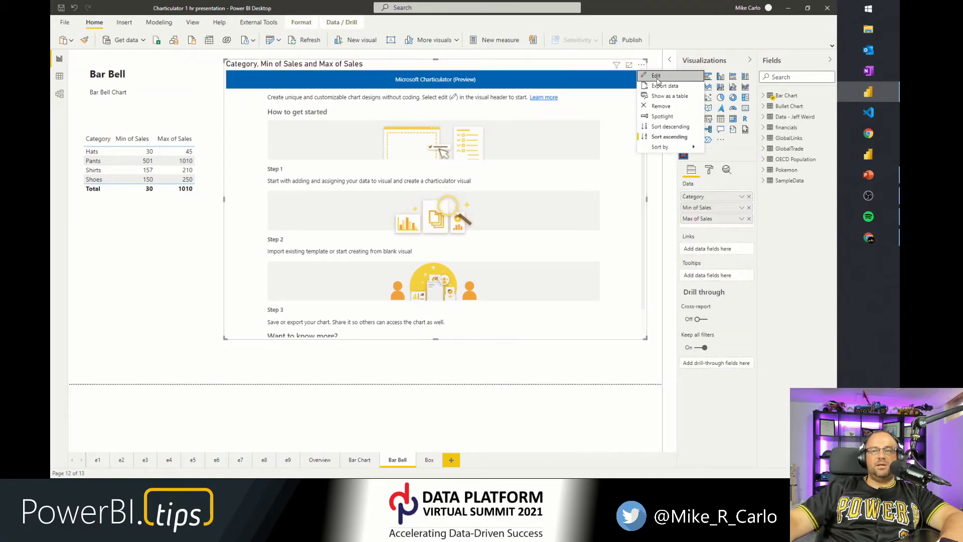
left_click(657, 76)
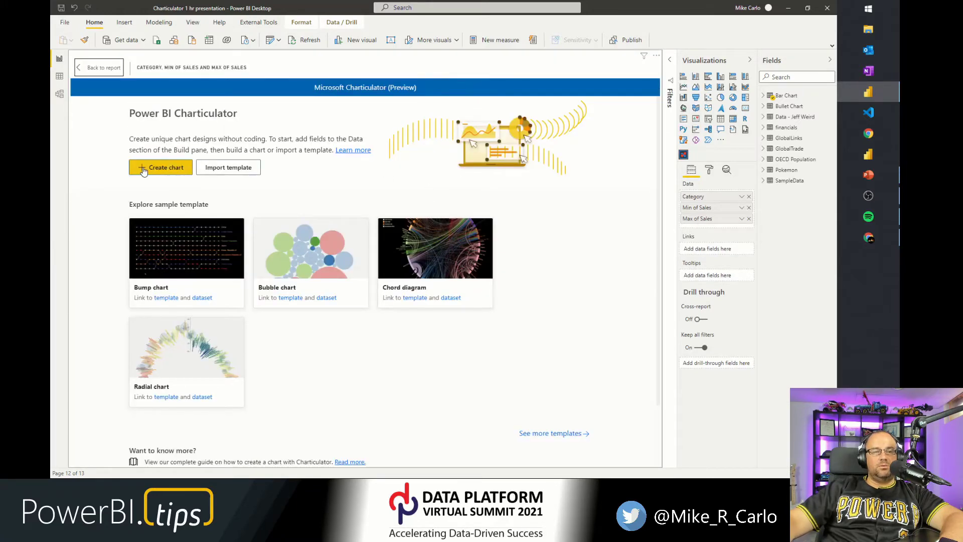
left_click(143, 169)
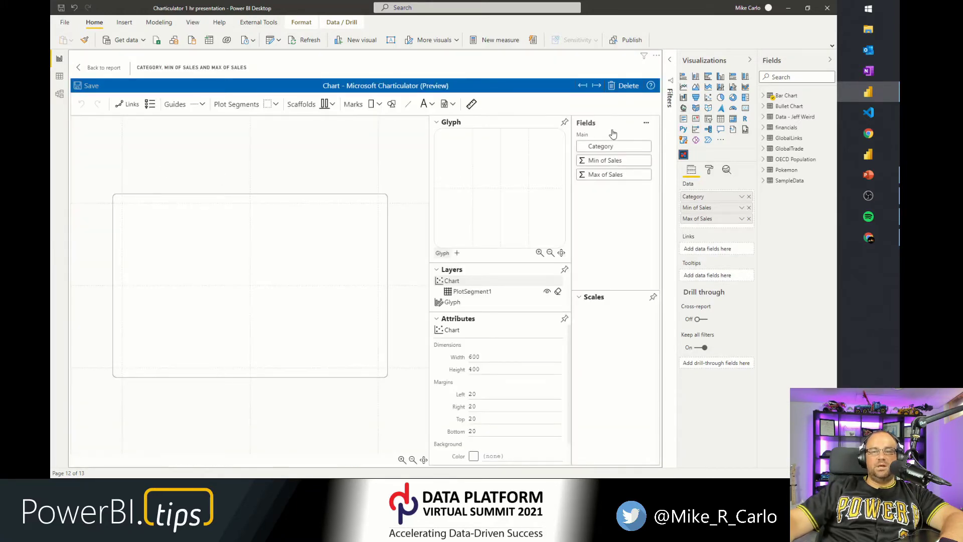
Collapse the side panes and bind the Category field to the plot segment's vertical axis.
left_click(700, 64)
left_click(785, 61)
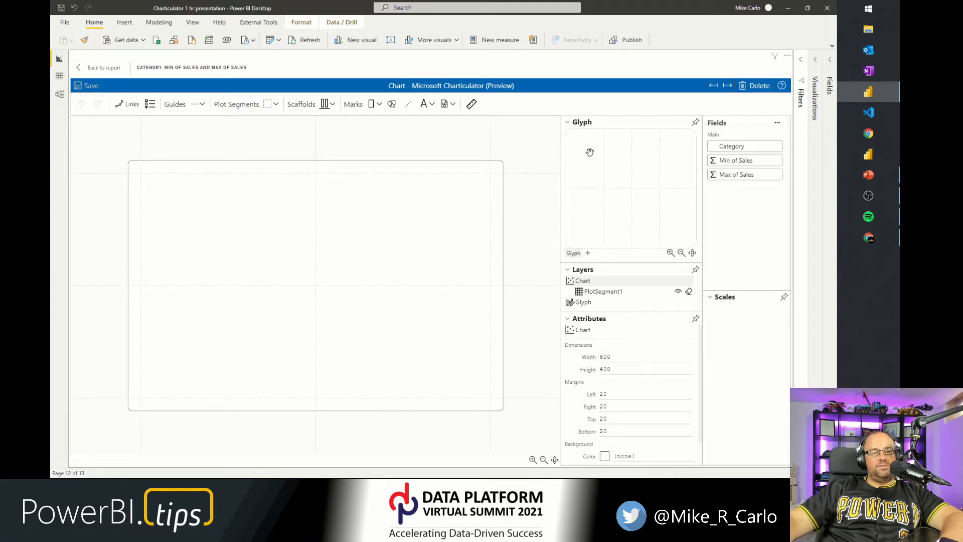
left_click_drag(732, 146, 139, 279)
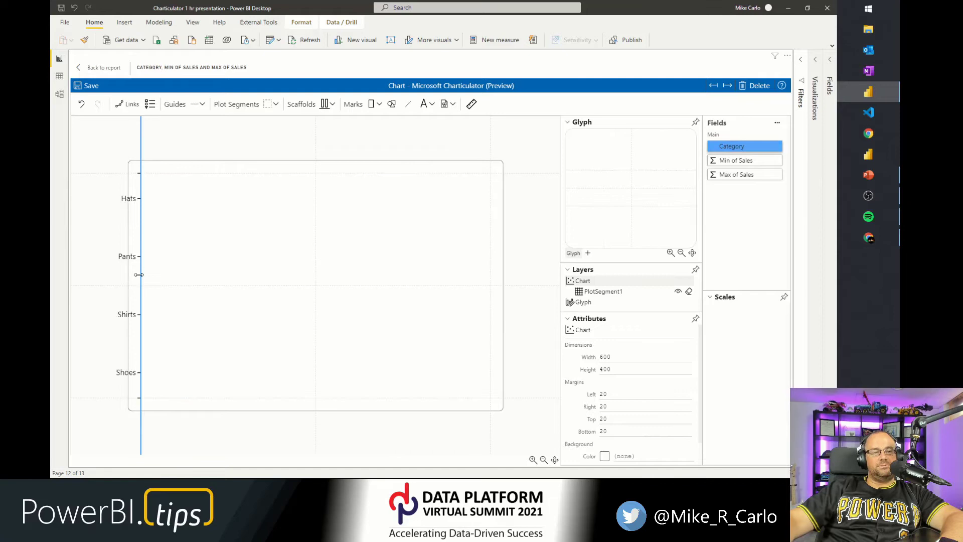
Set the plot segment's layout to Stack Y.
left_click(200, 223)
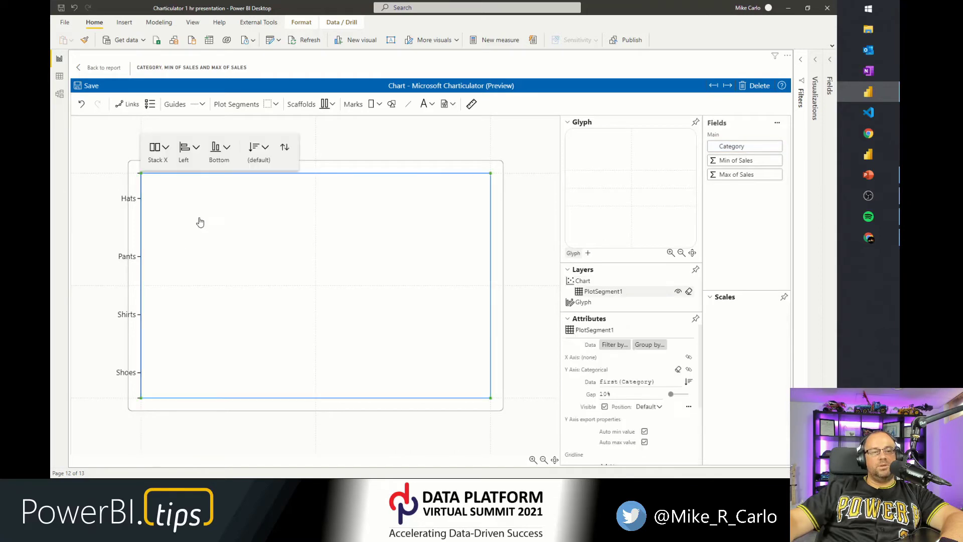
left_click(166, 162)
left_click(167, 193)
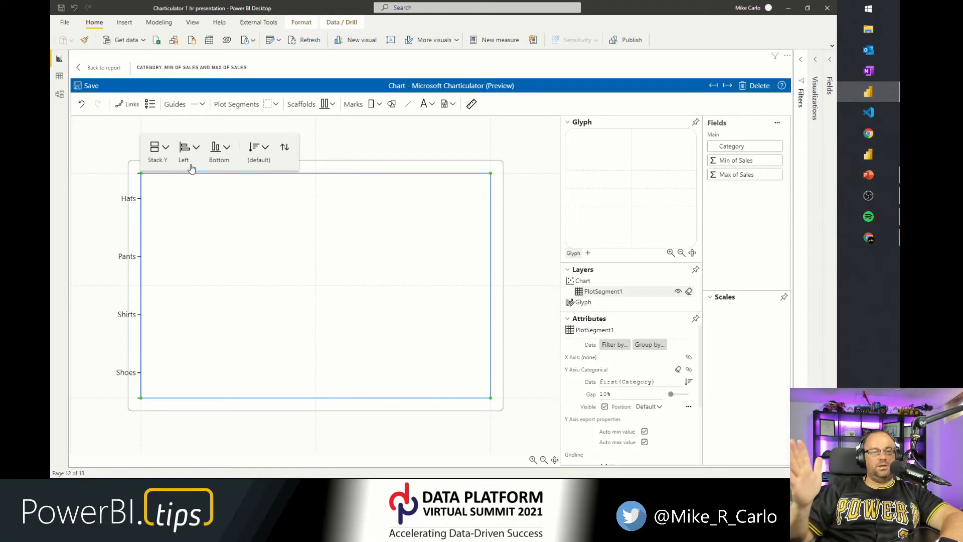
left_click(523, 149)
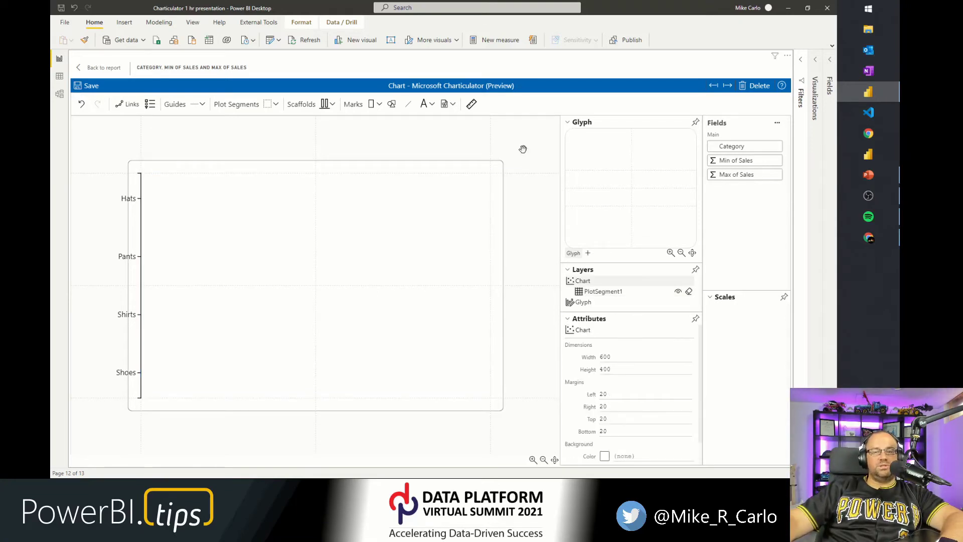
Undock and enlarge the glyph editor, then draw a horizontal data axis across the glyph.
left_click(695, 123)
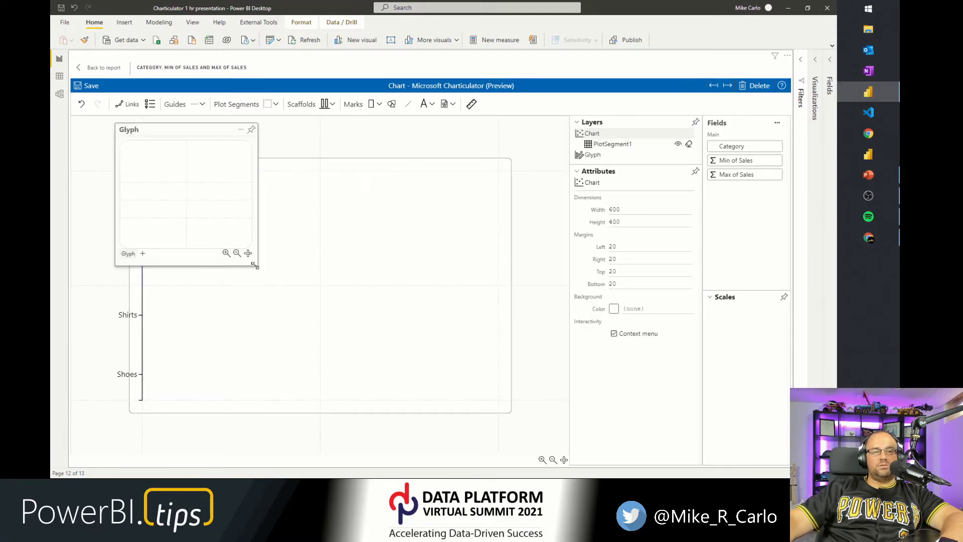
left_click_drag(256, 265, 496, 368)
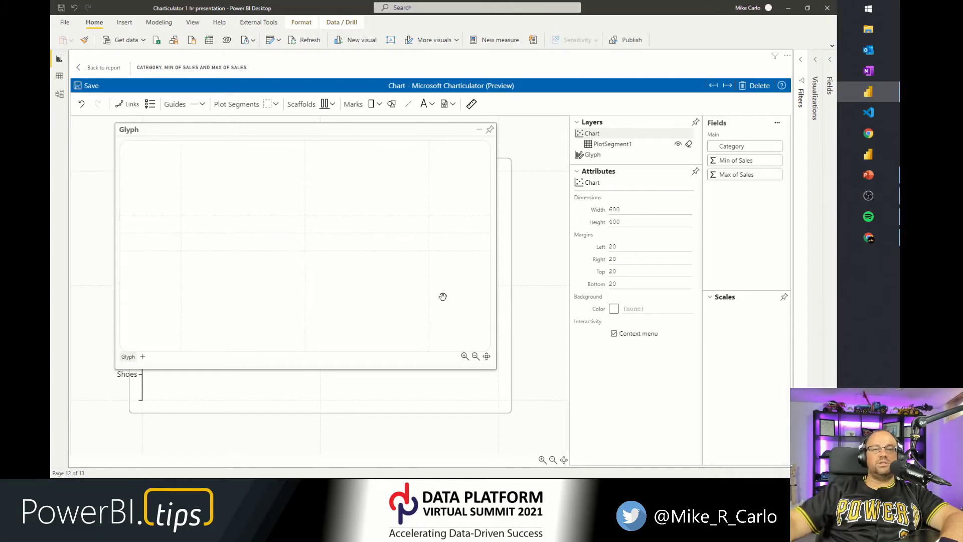
left_click(470, 105)
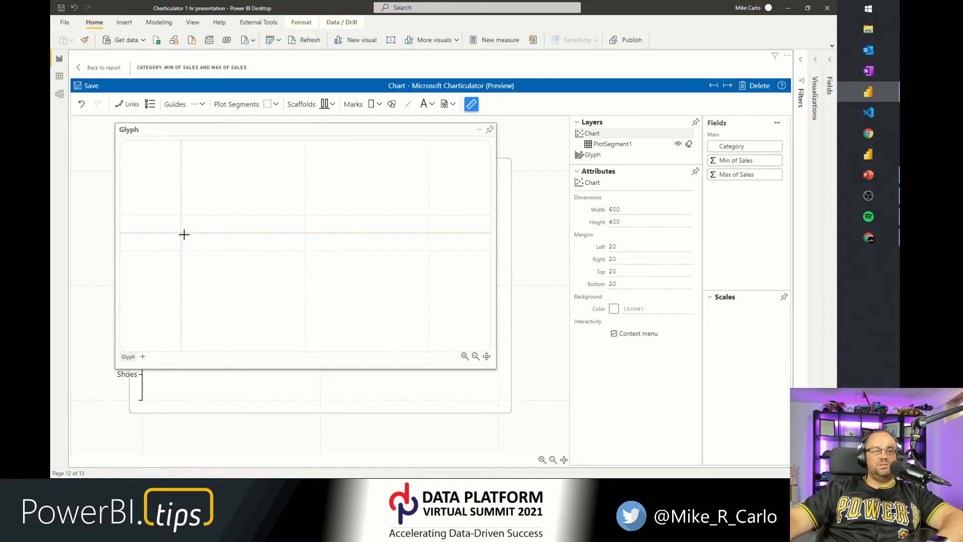
mouse_move(183, 234)
left_mouse_down()
mouse_move(262, 258)
mouse_move(428, 232)
left_mouse_up()
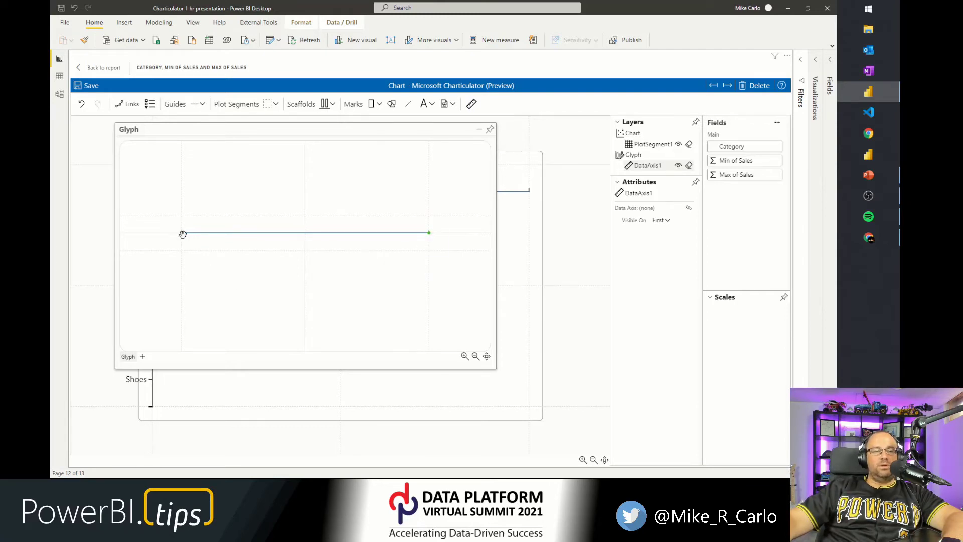
left_click_drag(182, 233, 181, 251)
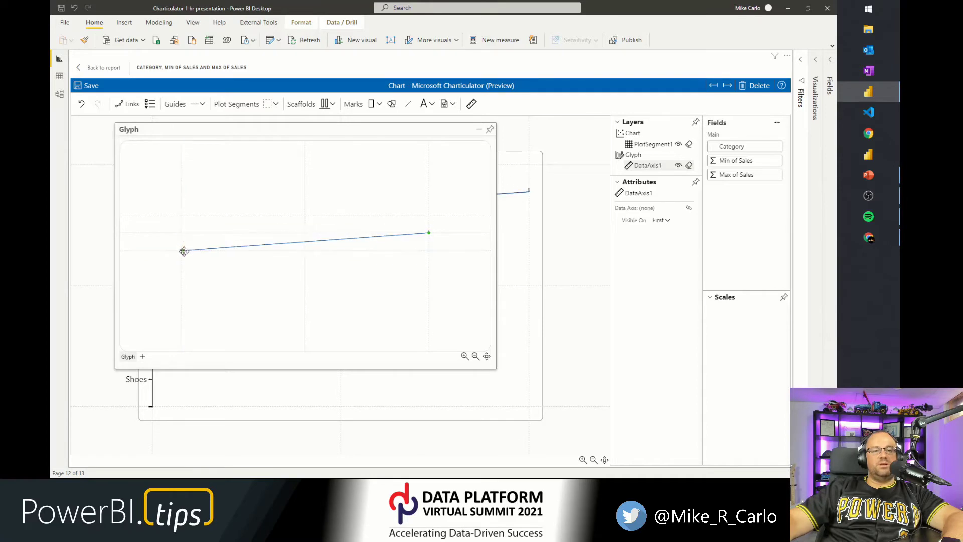
left_click_drag(430, 233, 430, 251)
left_click(368, 279)
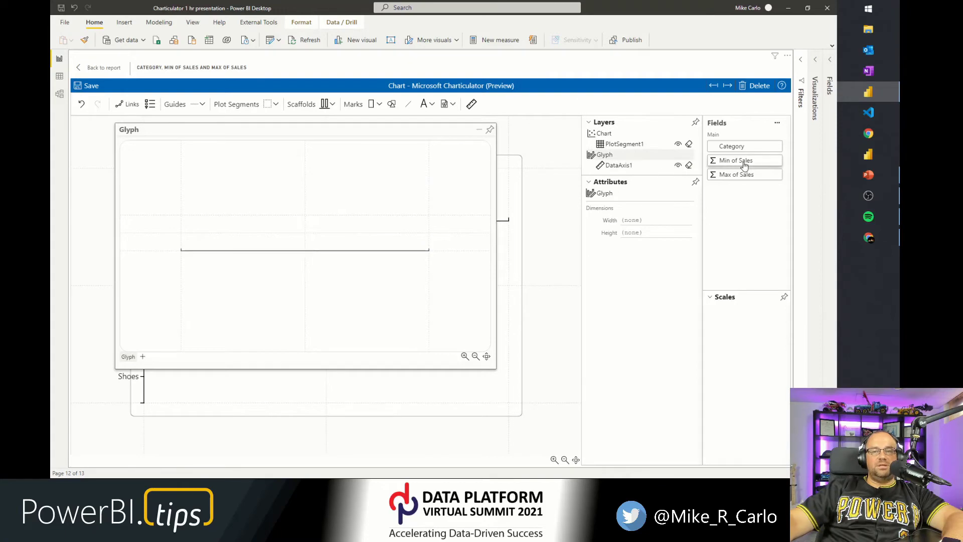
Bind Min of Sales and Max of Sales to the glyph's data axis.
left_click_drag(743, 164, 274, 251)
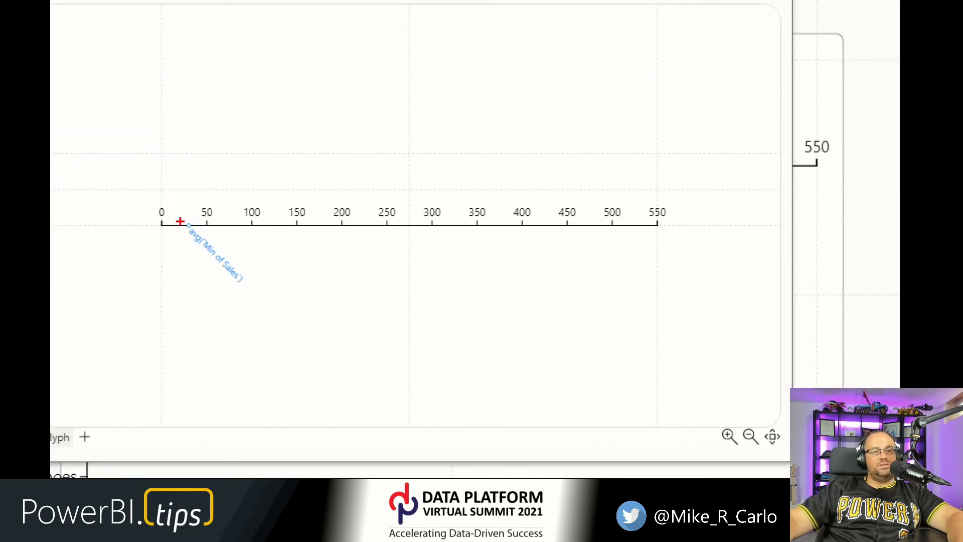
left_click_drag(186, 229, 206, 245)
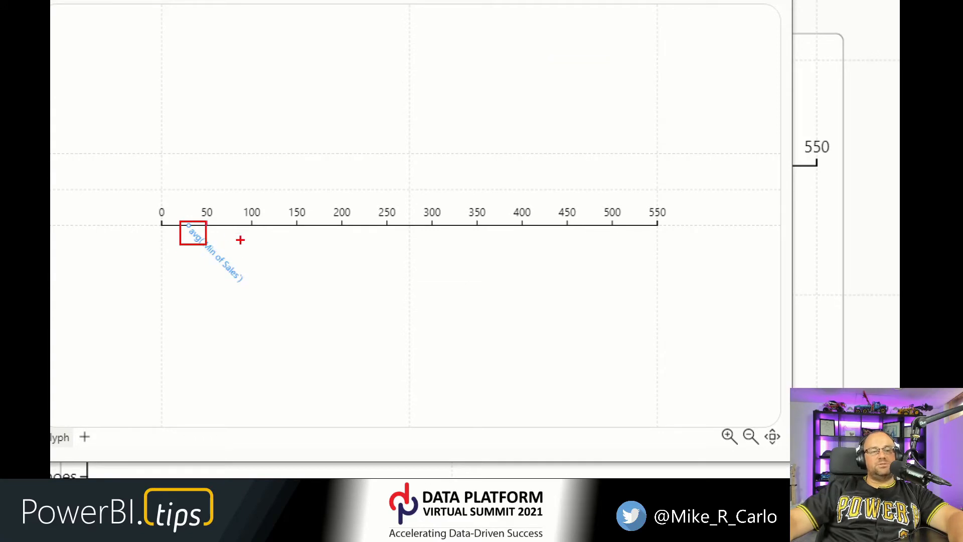
key("Escape")
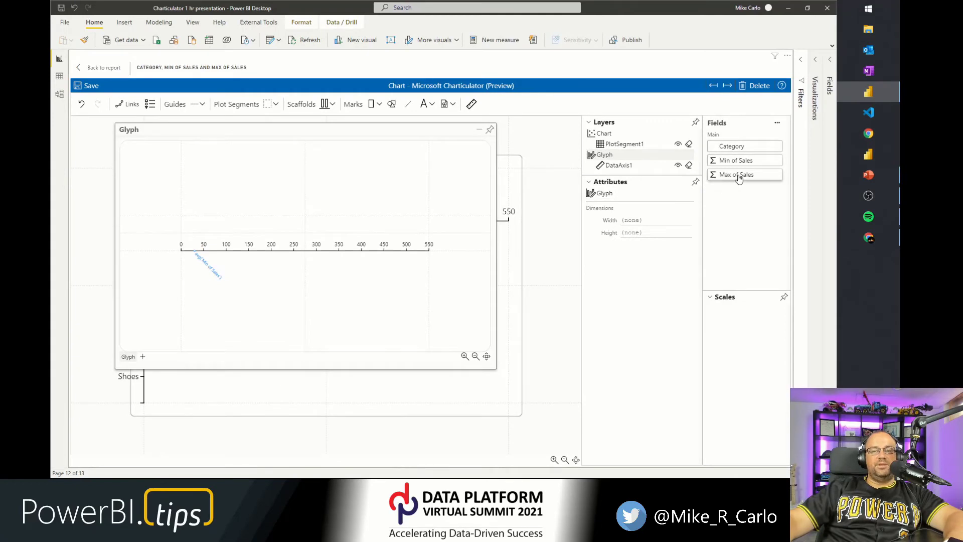
left_click_drag(740, 179, 360, 255)
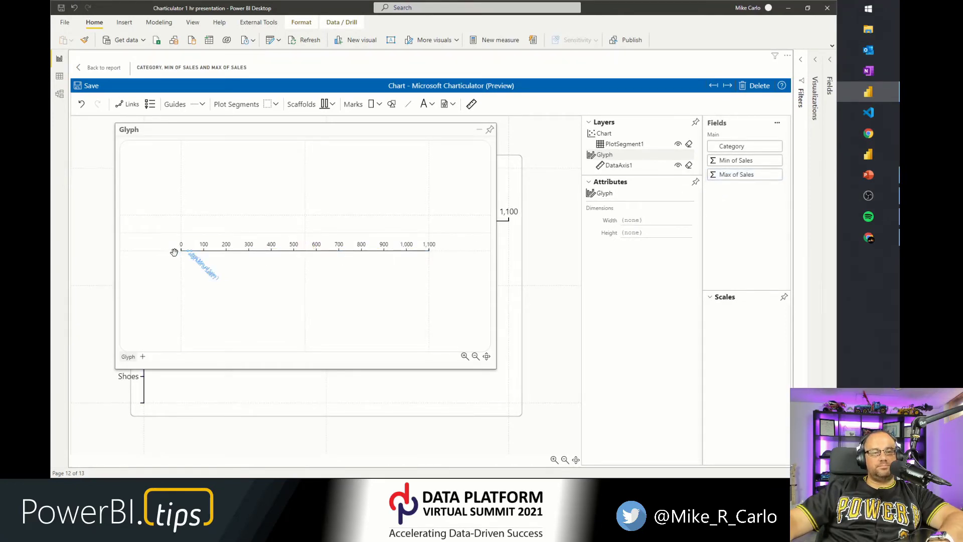
scroll(174, 254, "up", 6)
scroll(203, 248, "up", 2)
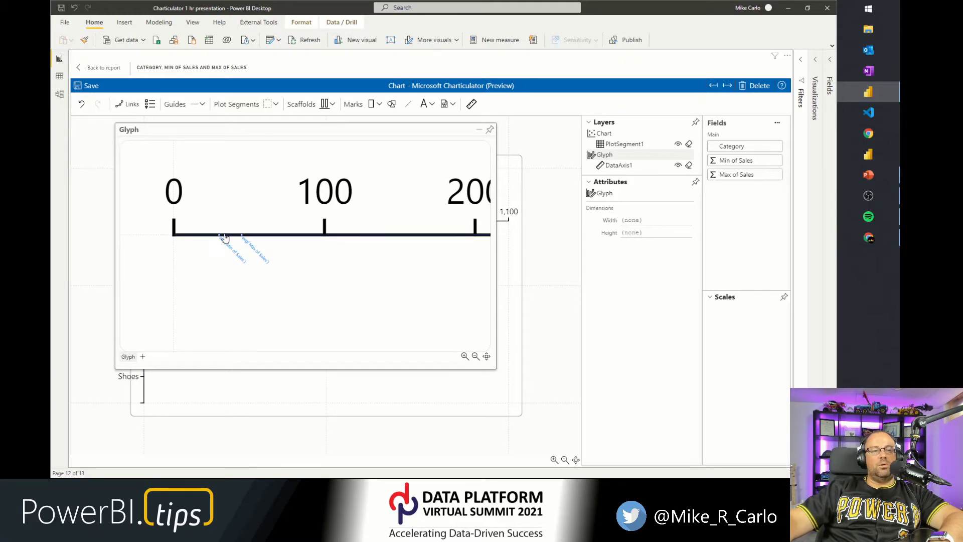
Re-dock, undock and enlarge the glyph editor, then select the glyph's data axis.
left_click(489, 130)
left_click(157, 260)
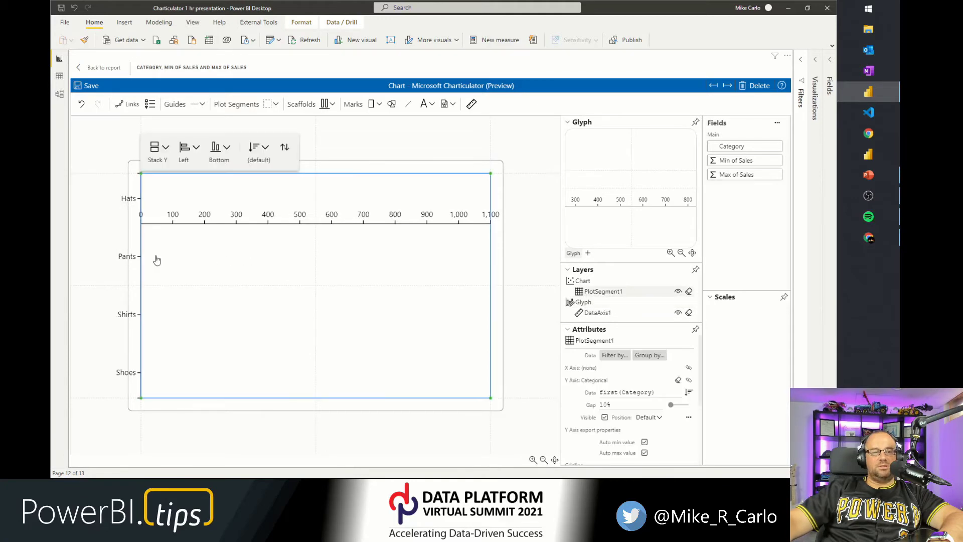
scroll(630, 223, "down", 5)
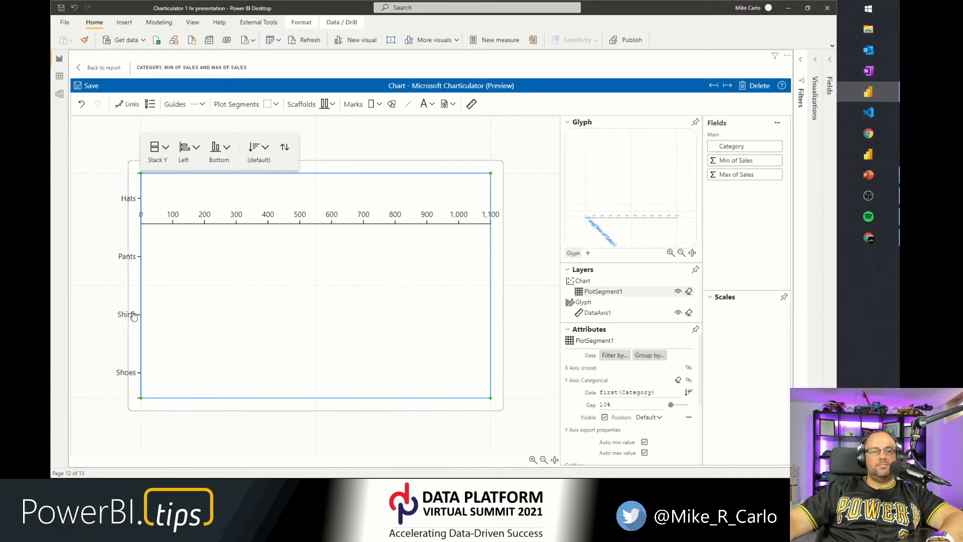
key("ctrl")
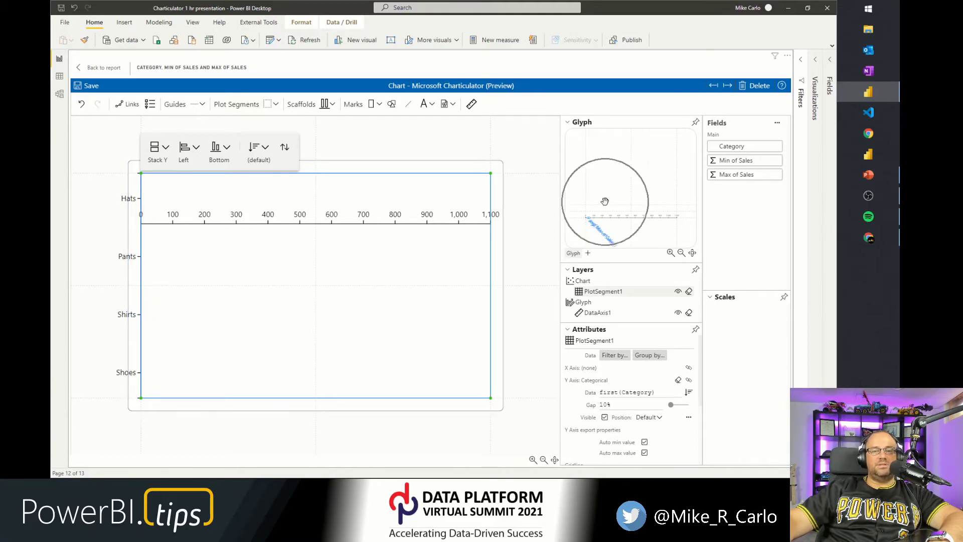
left_click(695, 124)
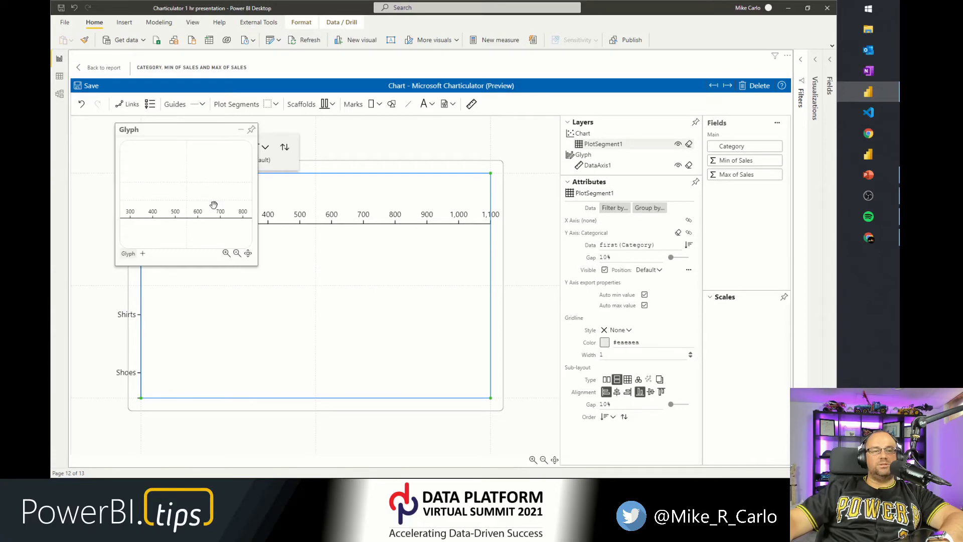
left_click_drag(259, 265, 464, 321)
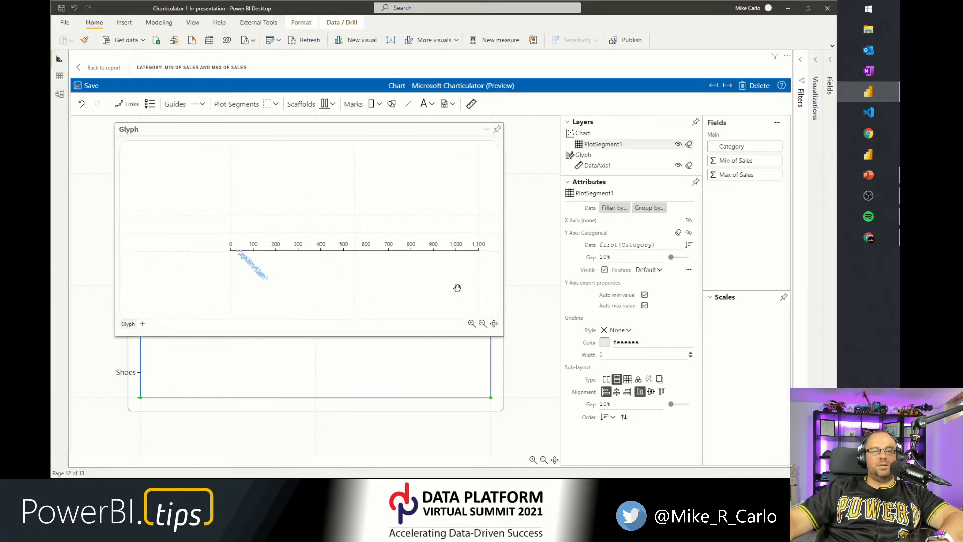
left_click(311, 252)
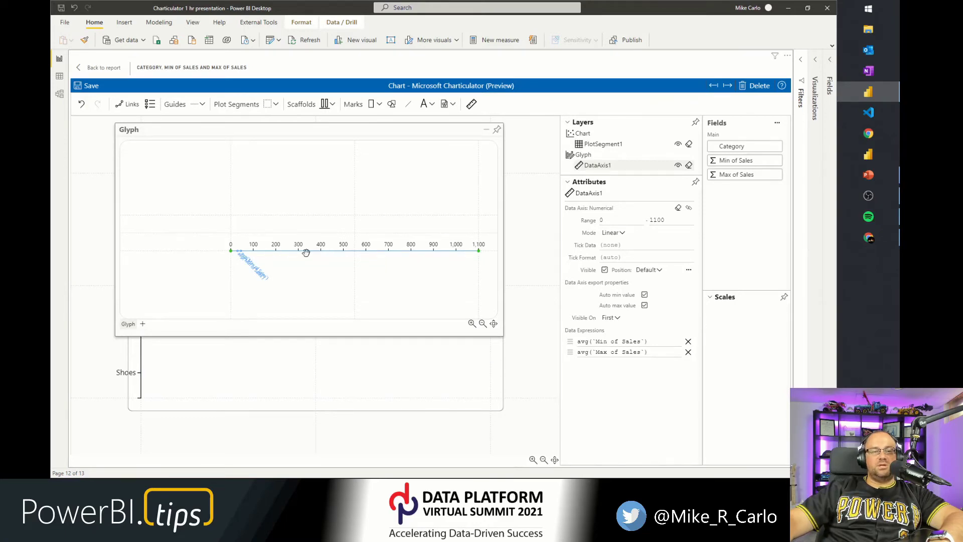
Open the Main dataset preview to examine each category's Min of Sales and Max of Sales values.
left_click(776, 127)
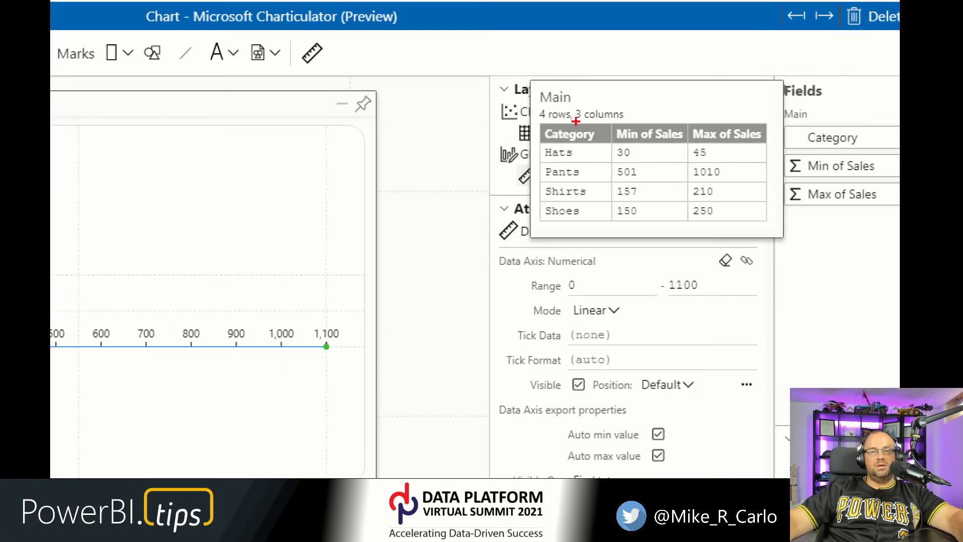
mouse_move(531, 87)
left_mouse_down()
mouse_move(576, 157)
mouse_move(763, 211)
mouse_move(774, 240)
left_mouse_up()
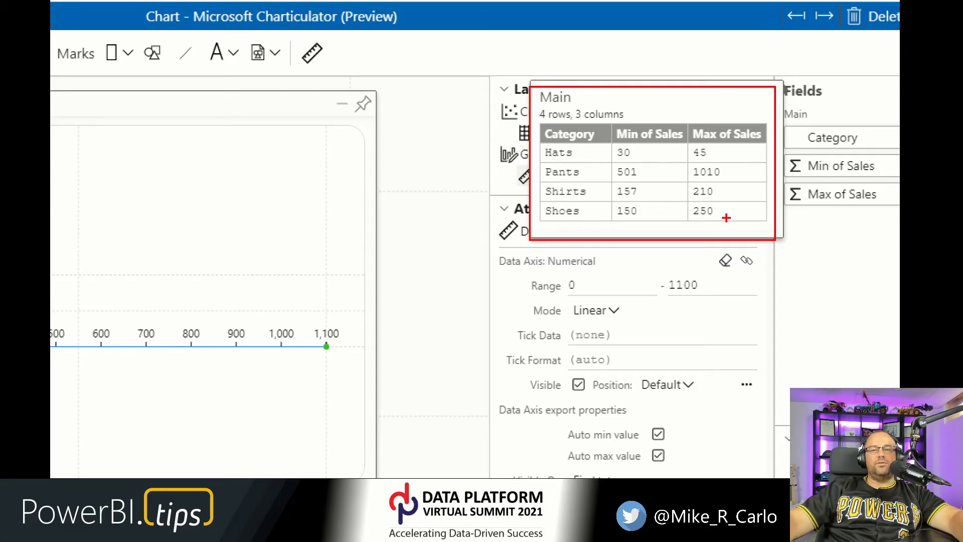
key("Escape")
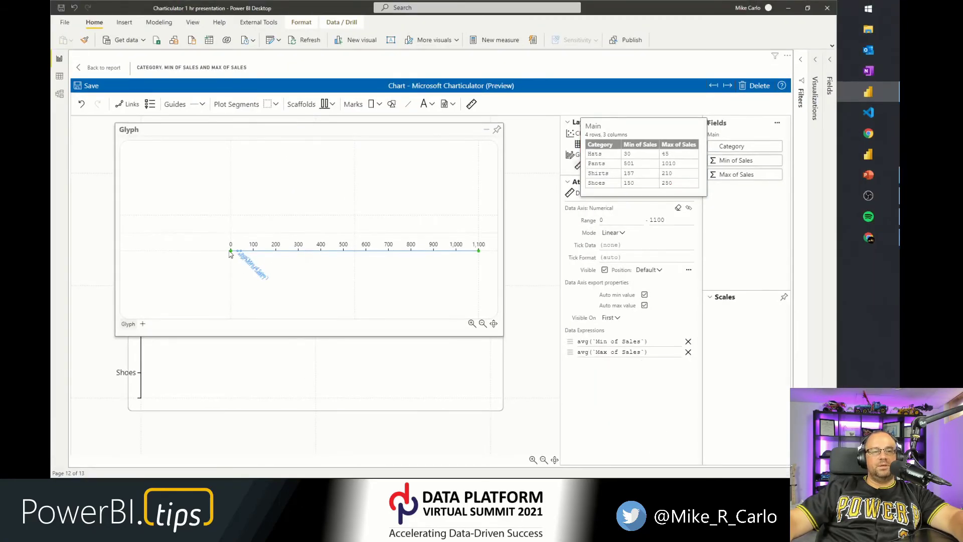
Zoom into the glyph and place a circle symbol above the start of the data axis.
key("ctrl")
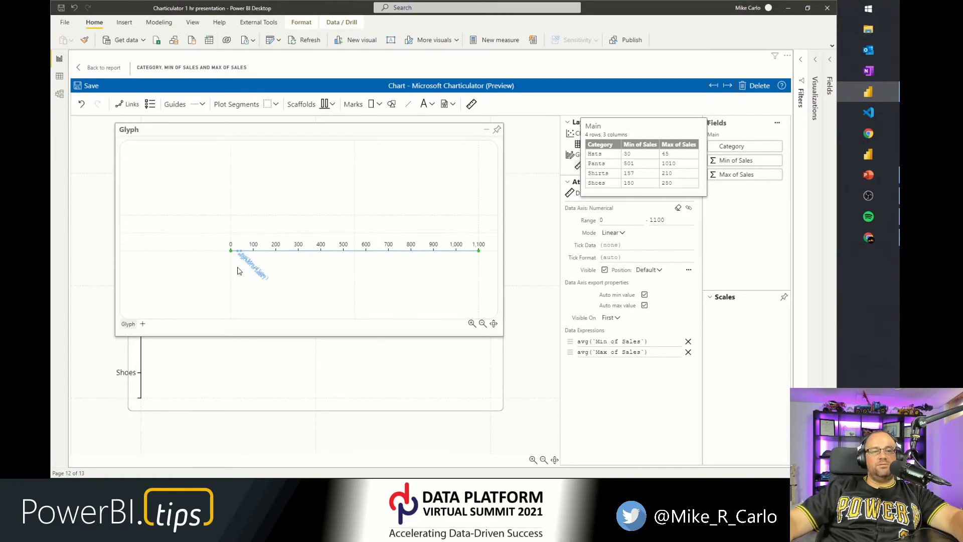
left_click(234, 270)
scroll(234, 266, "up", 2)
scroll(236, 253, "up", 2)
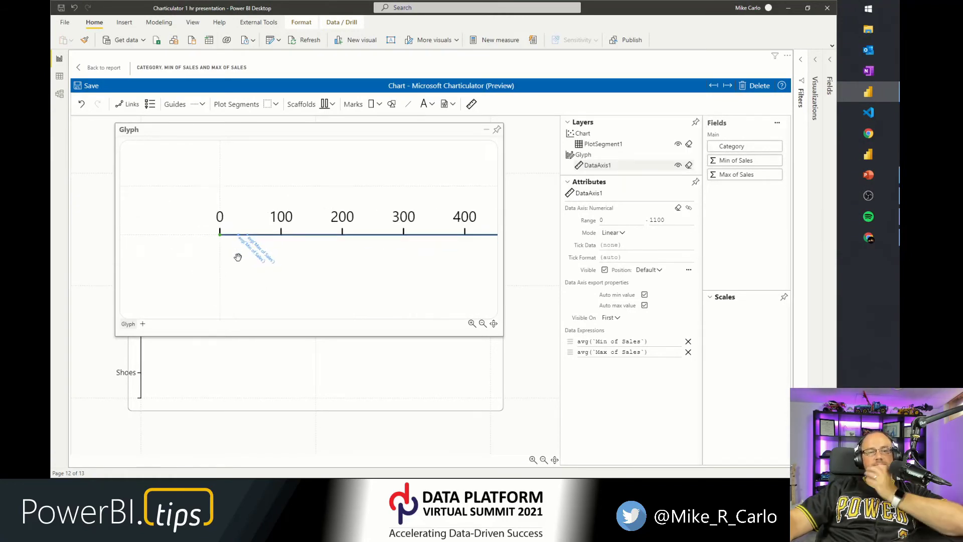
left_click_drag(237, 256, 243, 307)
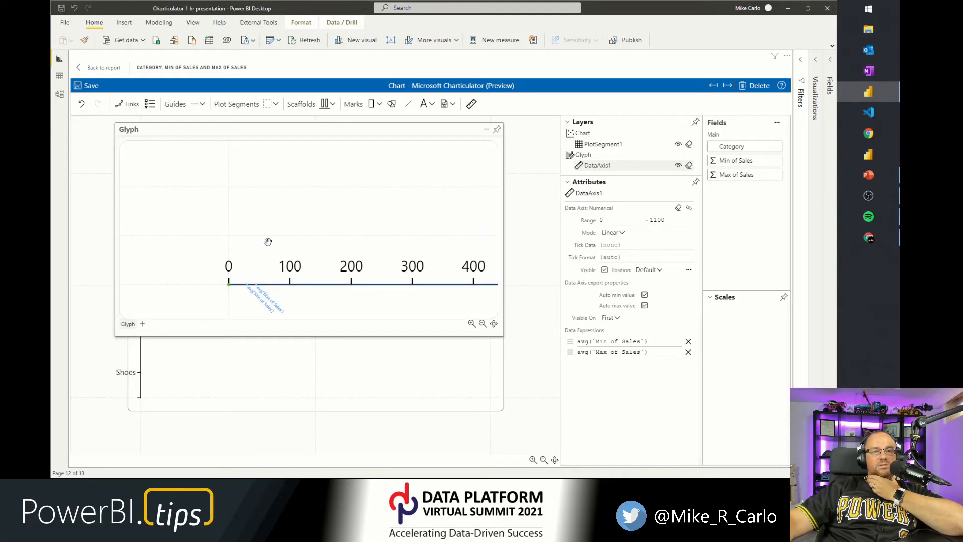
left_click(391, 105)
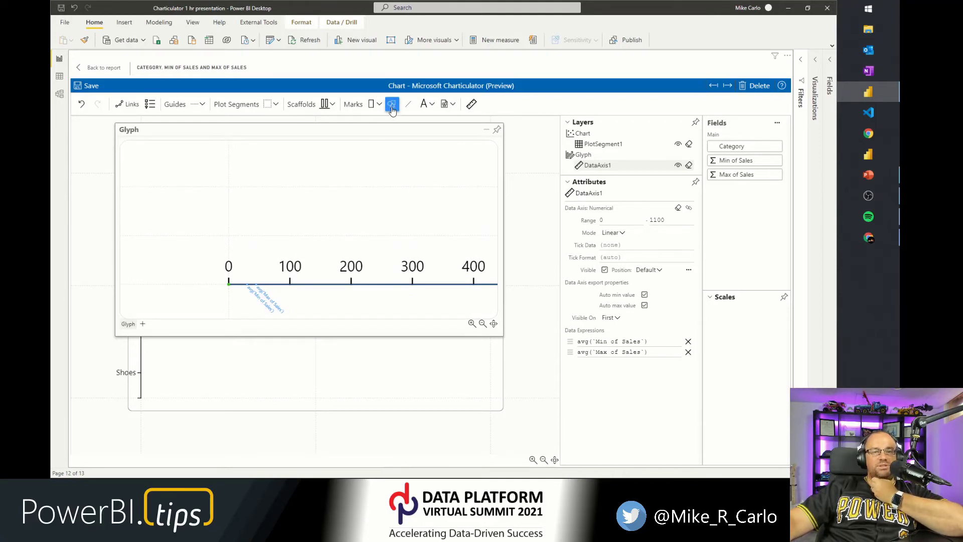
left_click(247, 236)
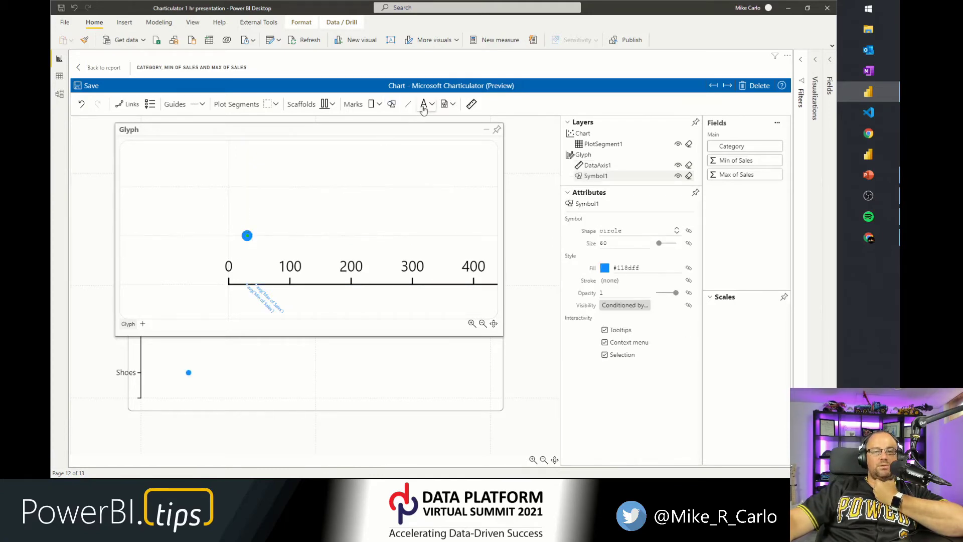
Add a second circle symbol beside the first and connect the two symbols with a line.
left_click(392, 104)
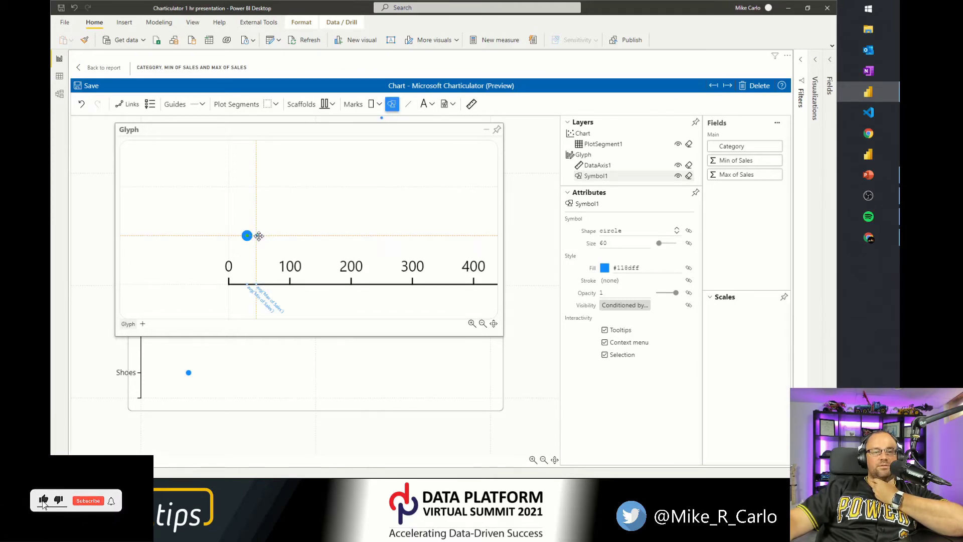
left_click(256, 235)
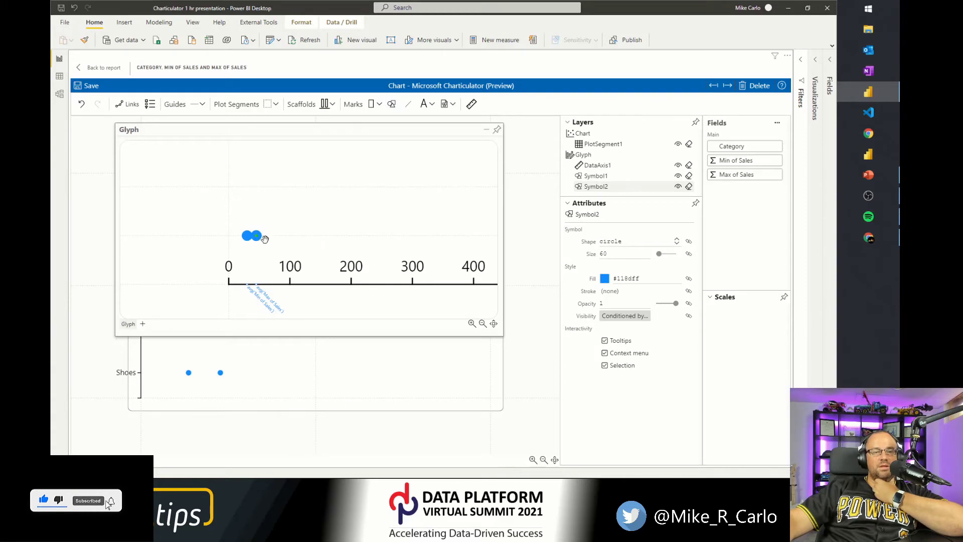
left_click(409, 107)
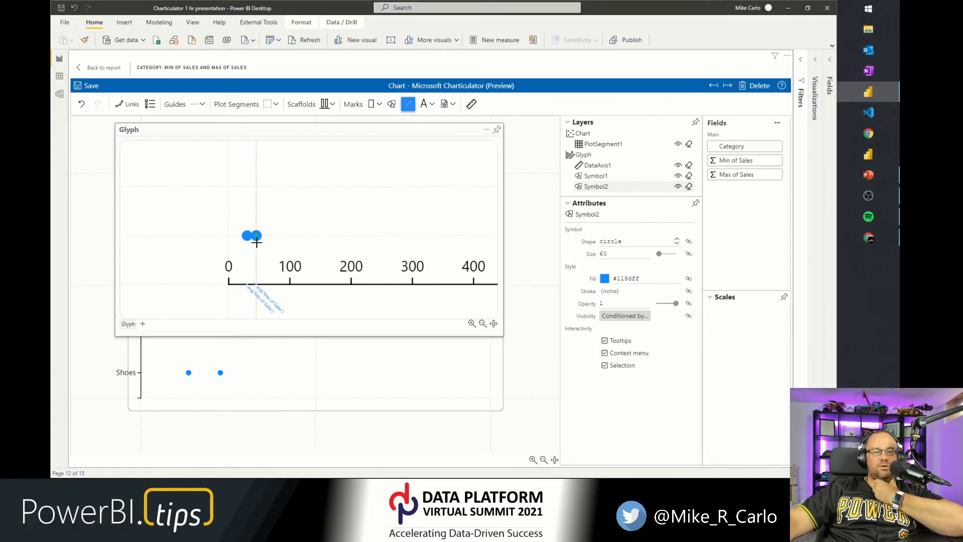
left_click_drag(249, 238, 256, 235)
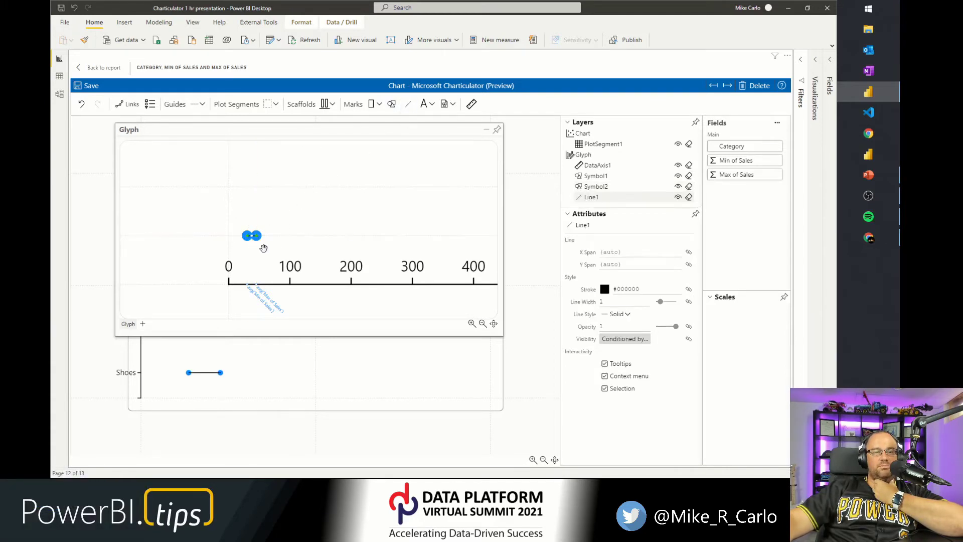
left_click(300, 237)
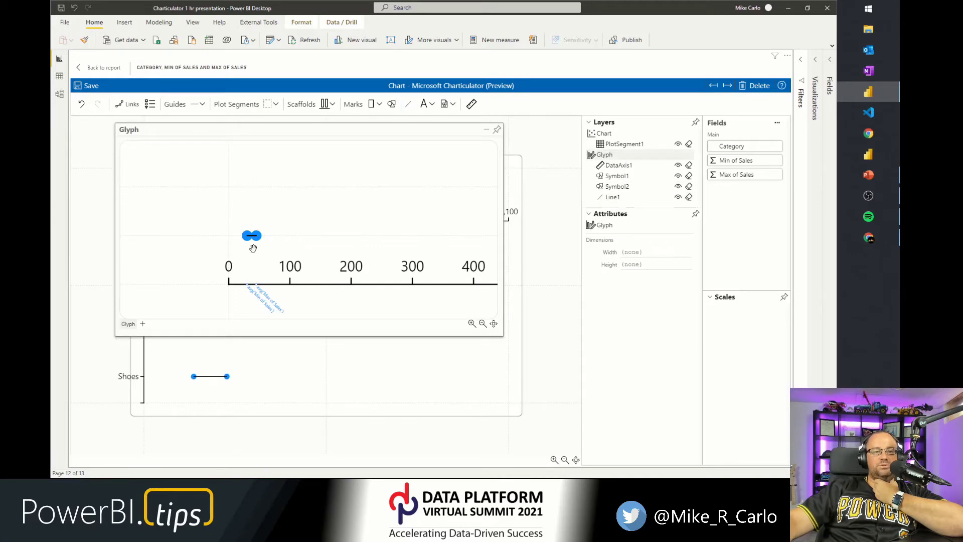
Dock the glyph editor and set the data axis to be visible on the Last glyph at the Opposite position.
left_click(497, 130)
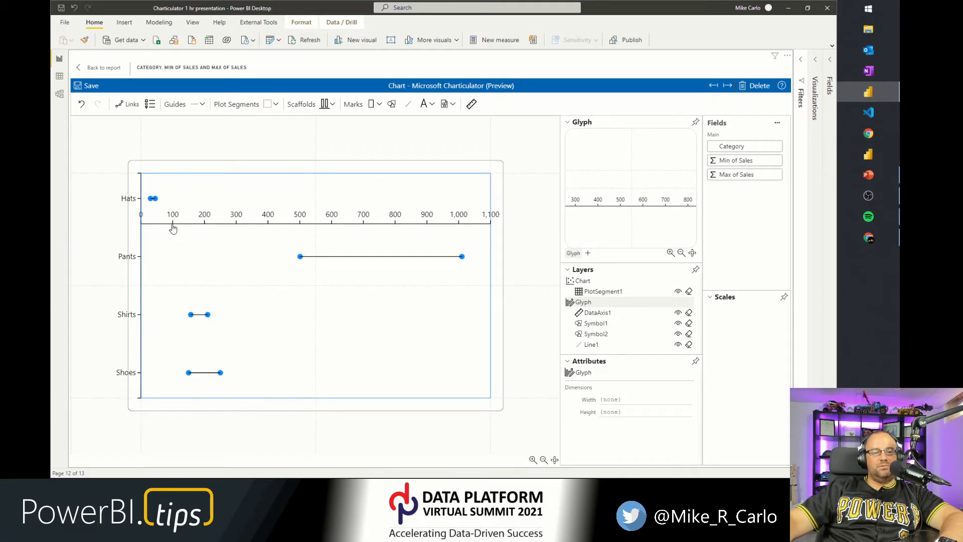
left_click(597, 313)
left_click(577, 123)
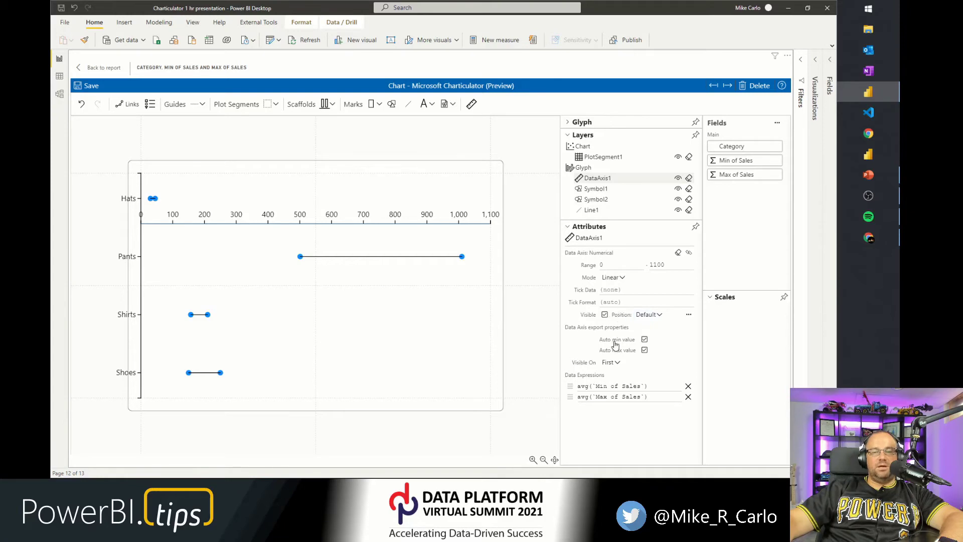
left_click(609, 363)
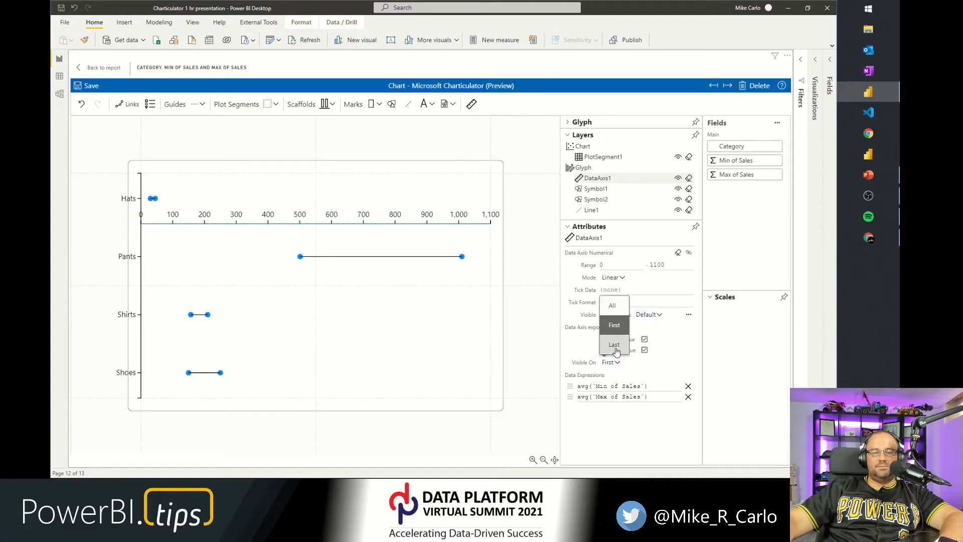
left_click(613, 347)
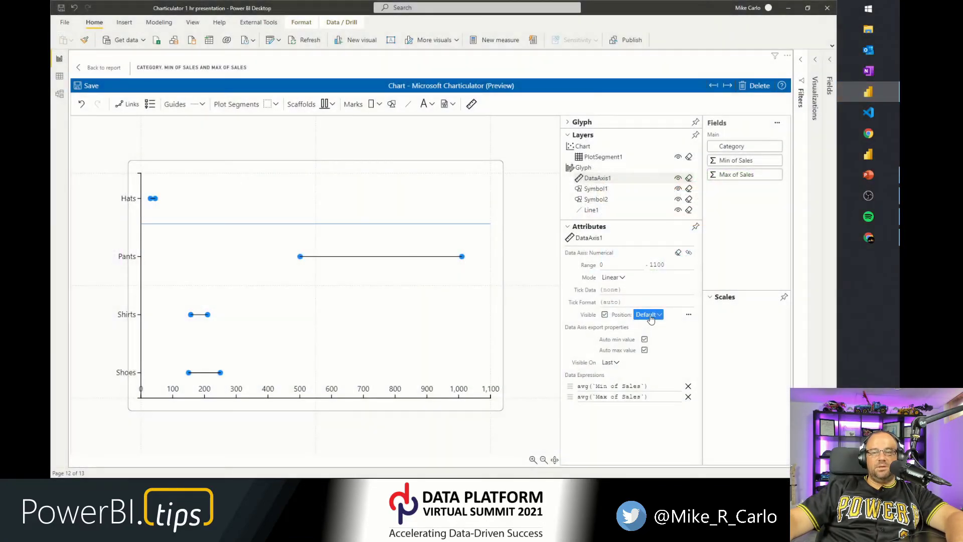
left_click(641, 311)
left_click(655, 296)
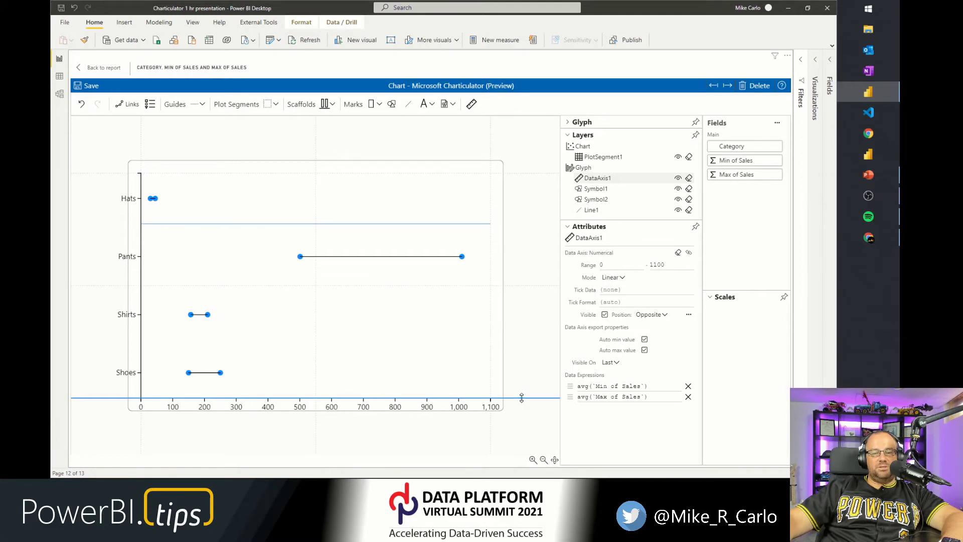
Pull the plot segment's bottom edge up and its left edge inward, then select the chart.
left_click_drag(522, 397, 520, 385)
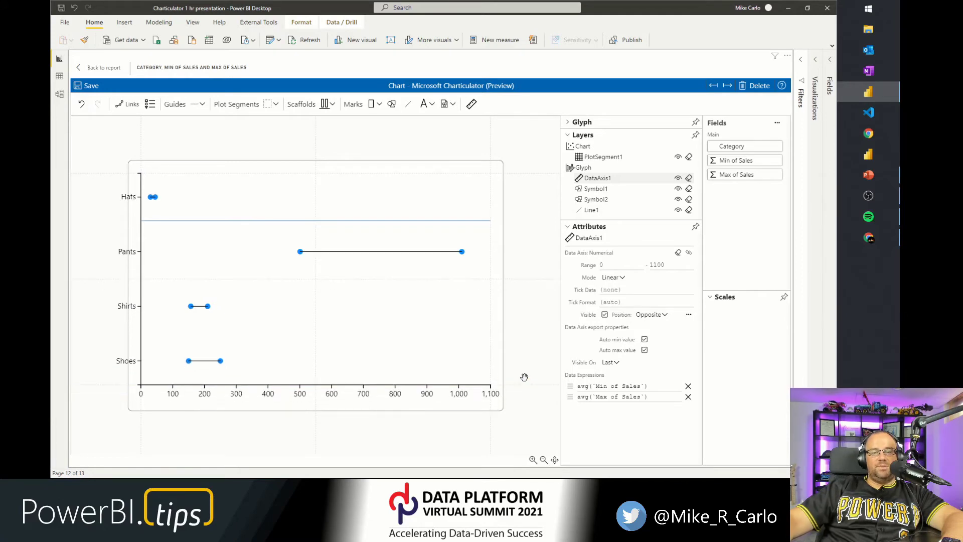
left_click_drag(141, 425, 159, 430)
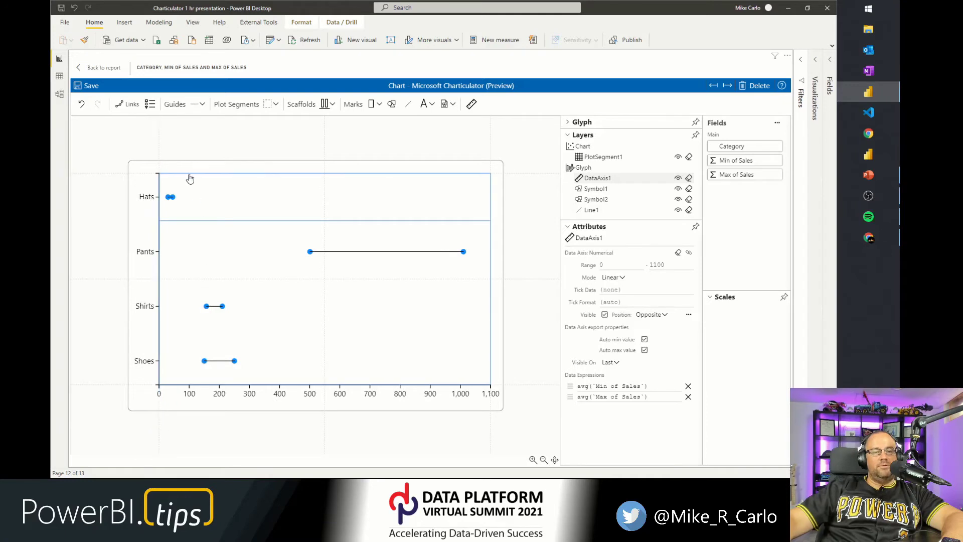
left_click(185, 147)
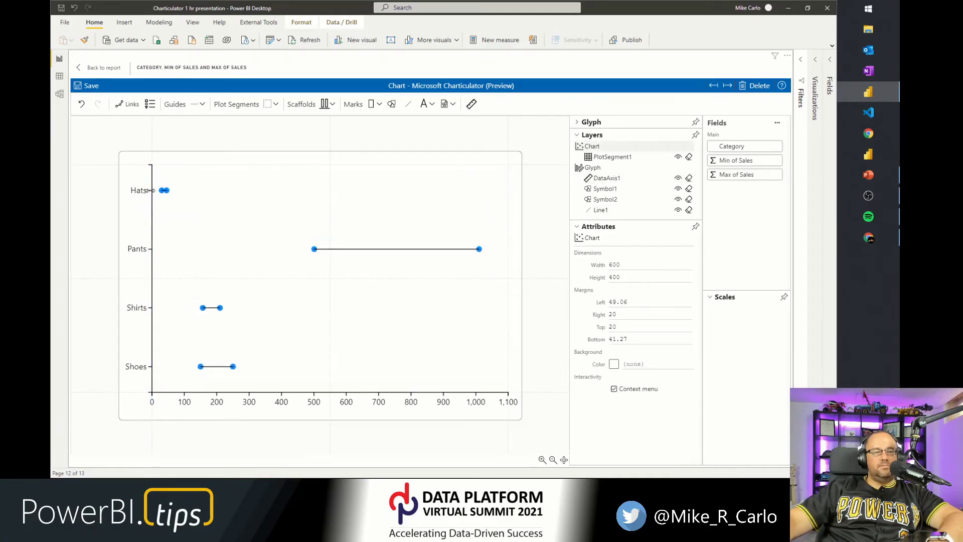
Bind the Category field to the fill color of both circle symbols.
scroll(166, 190, "up", 5)
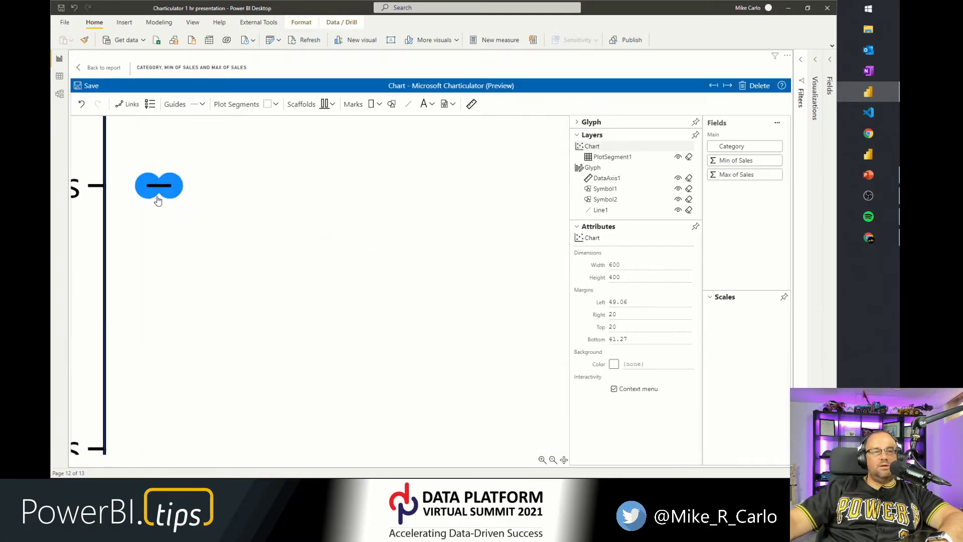
scroll(158, 198, "down", 5)
scroll(157, 201, "down", 4)
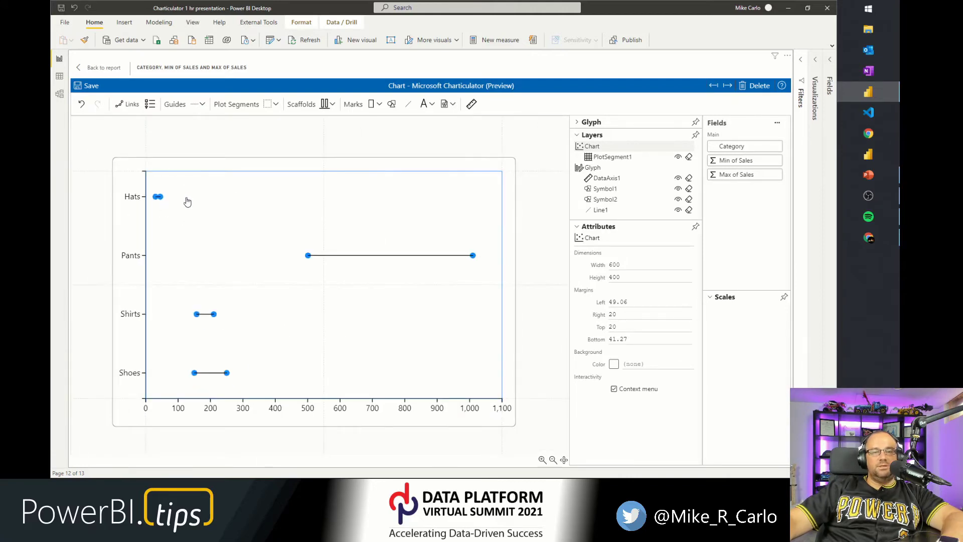
left_click(610, 189)
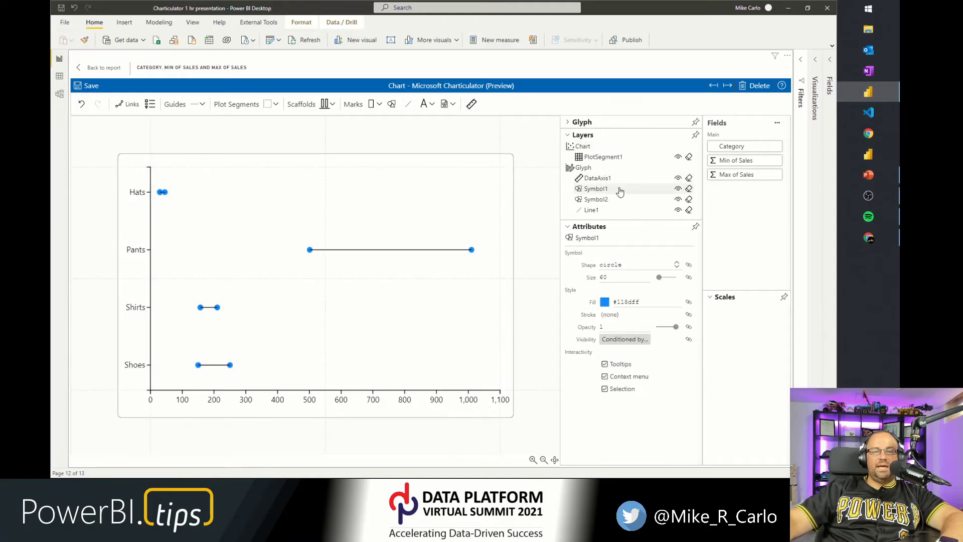
left_click_drag(737, 147, 635, 305)
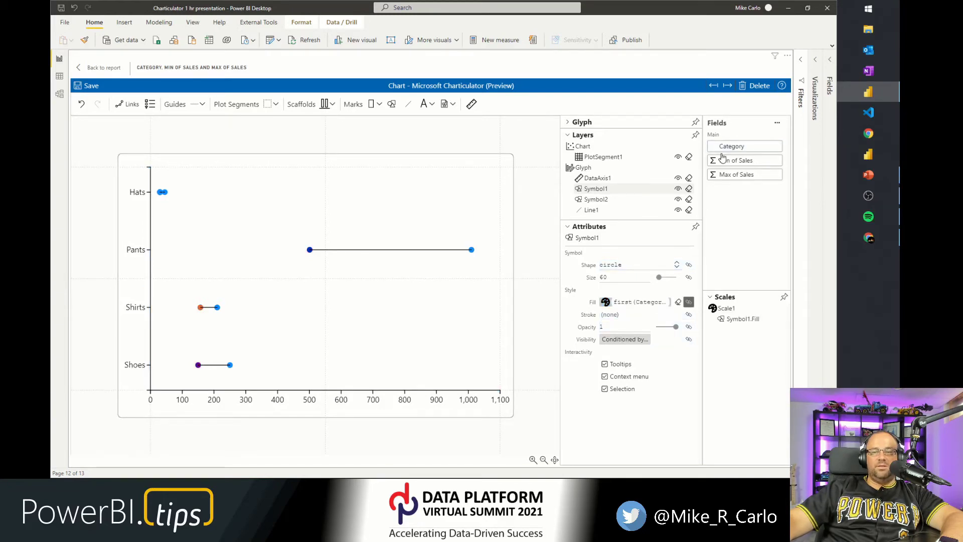
left_click(586, 199)
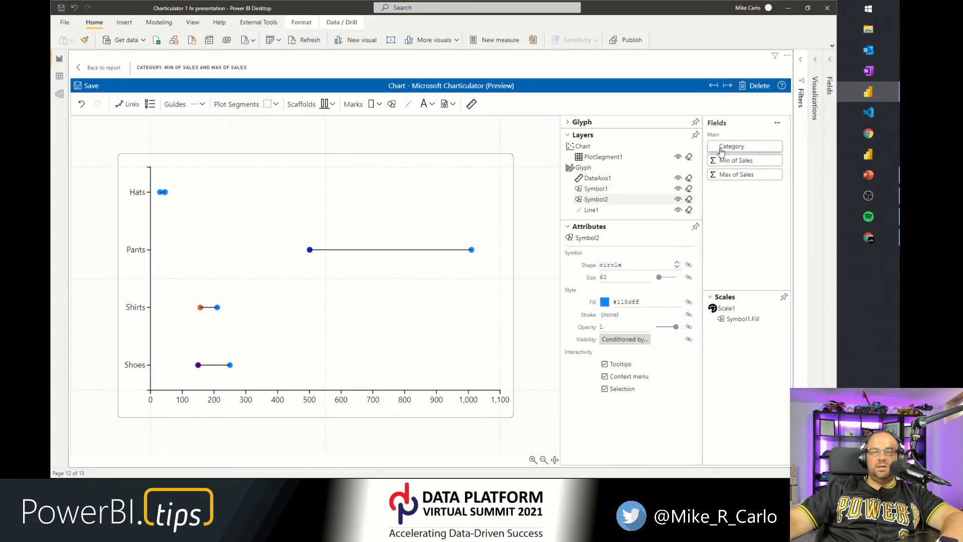
left_click_drag(732, 146, 616, 303)
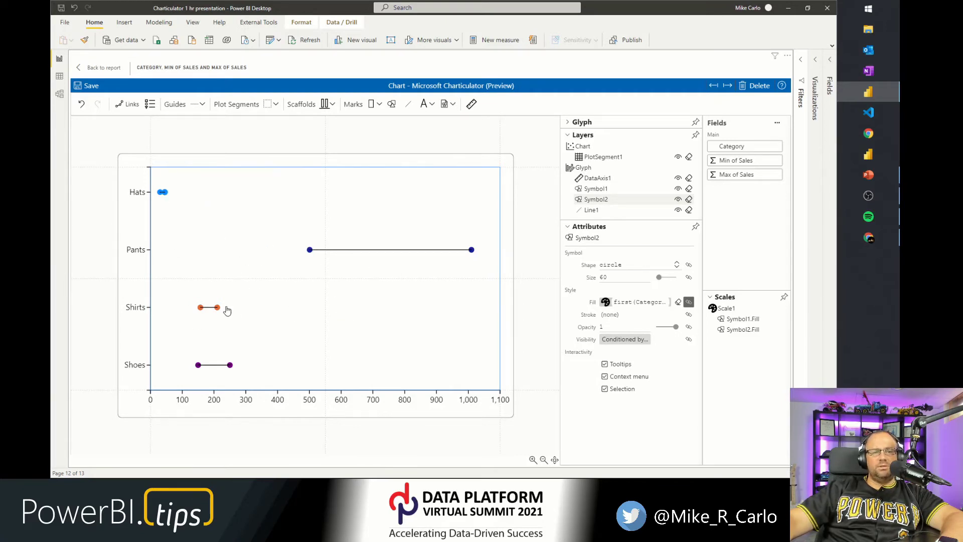
Set the size of both circle symbols to 150.
left_click(617, 191)
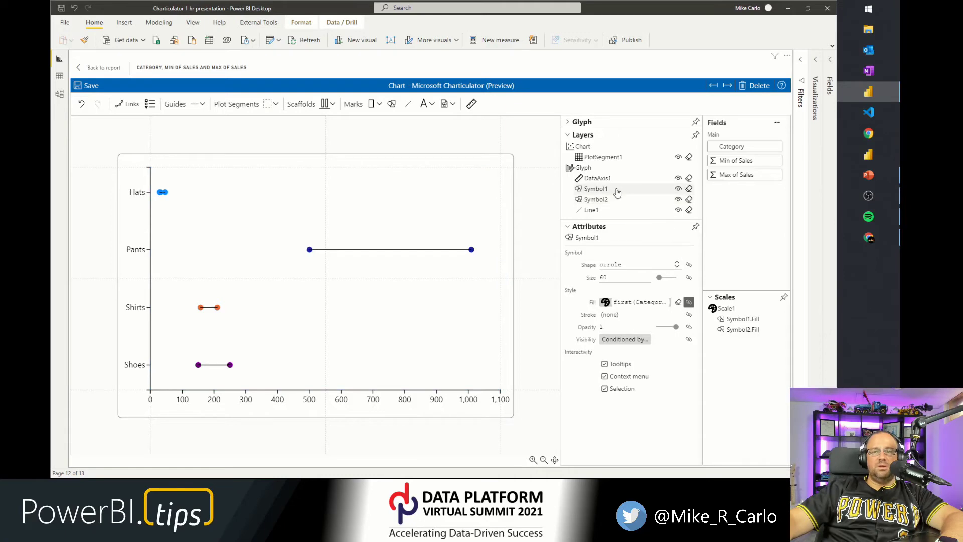
left_click(616, 277)
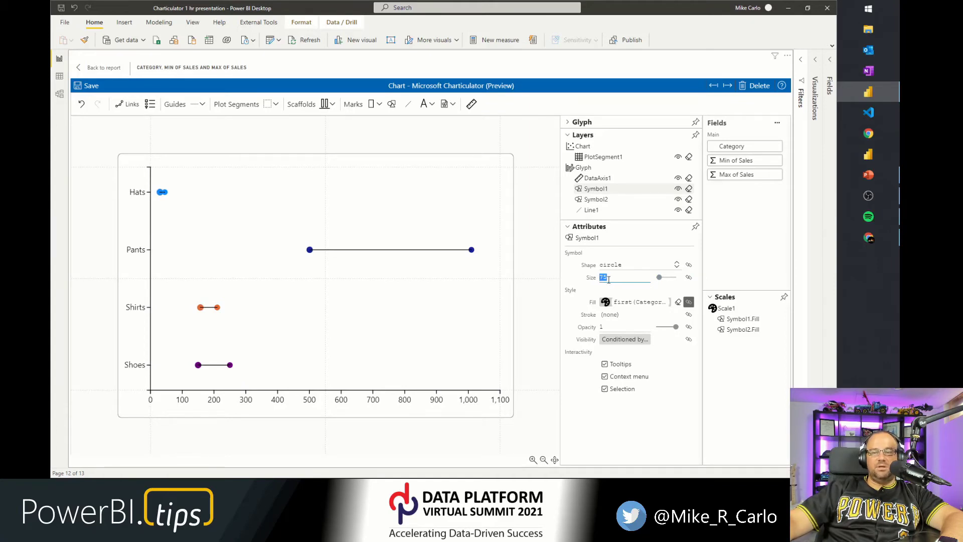
key("Return")
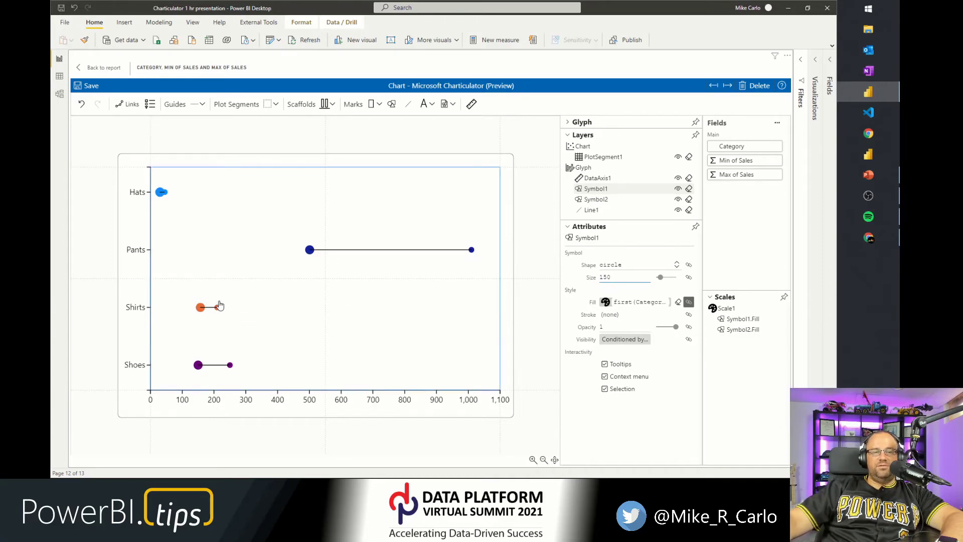
left_click(604, 199)
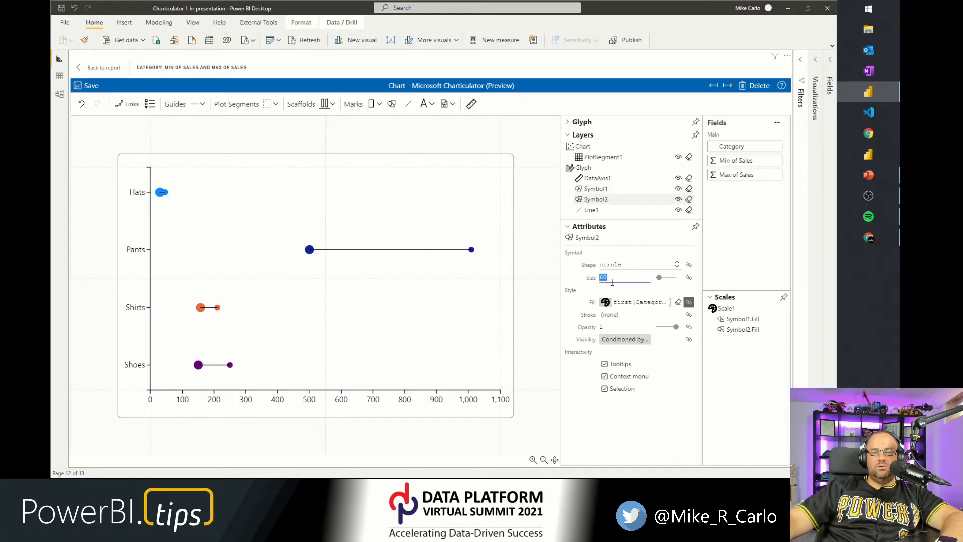
type("150")
key("Return")
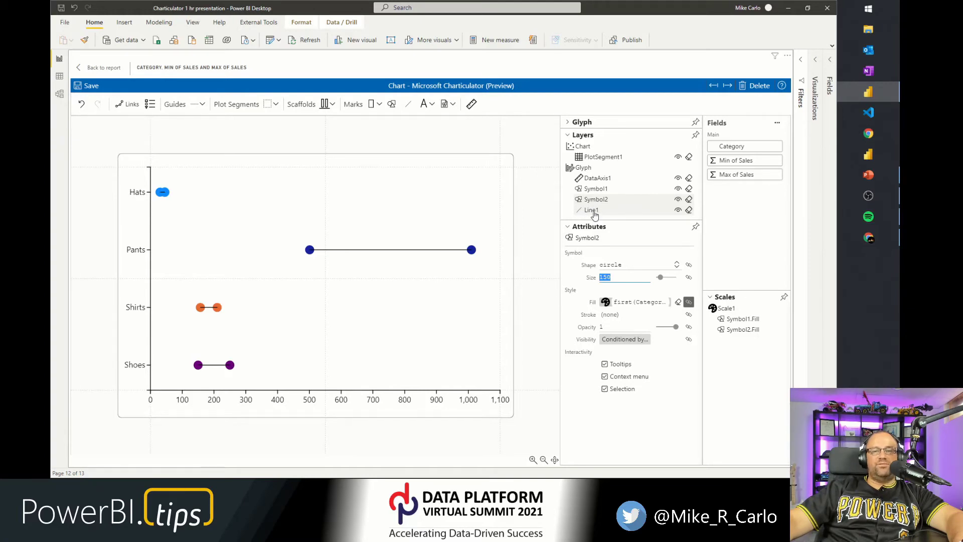
Move the line layer above both symbols in the glyph's layer list so it draws behind them.
left_click_drag(594, 214, 597, 190)
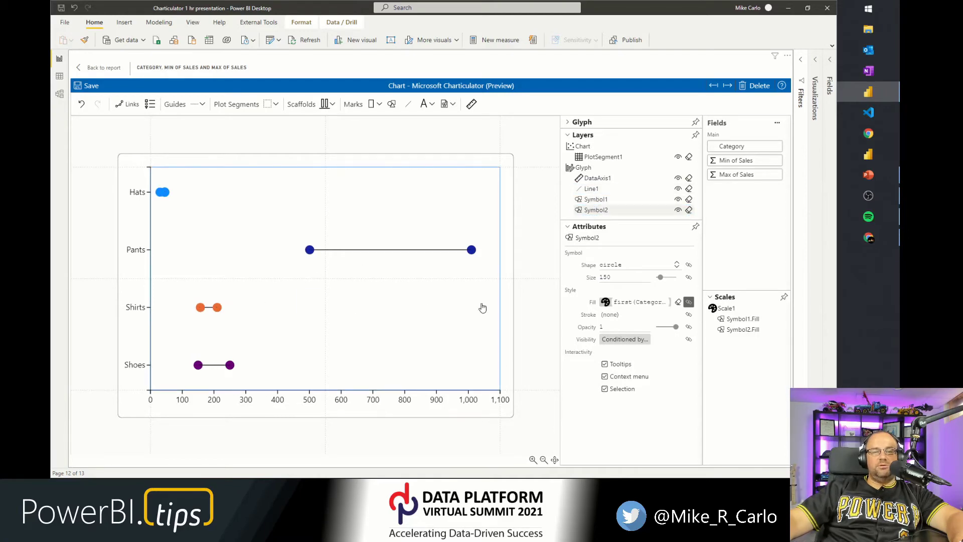
left_click(596, 199)
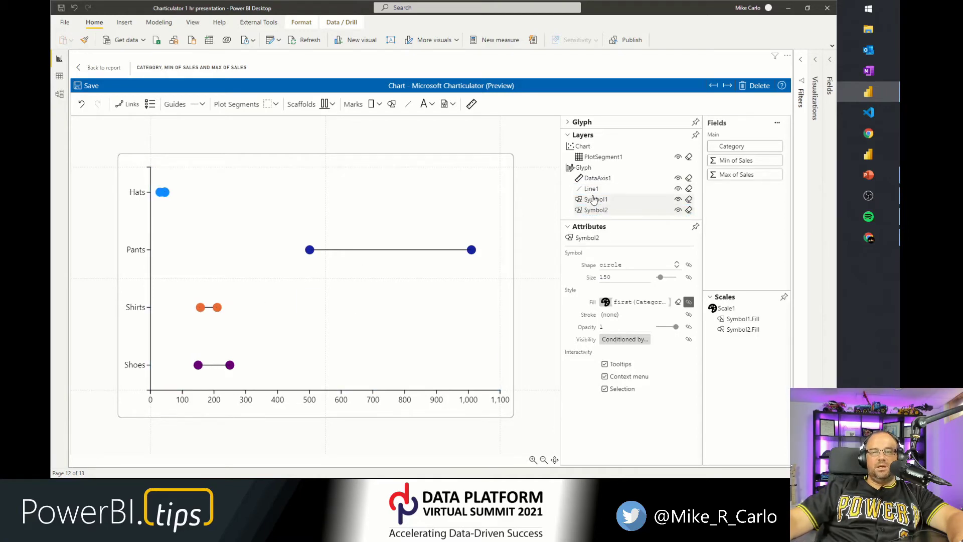
left_click(594, 213)
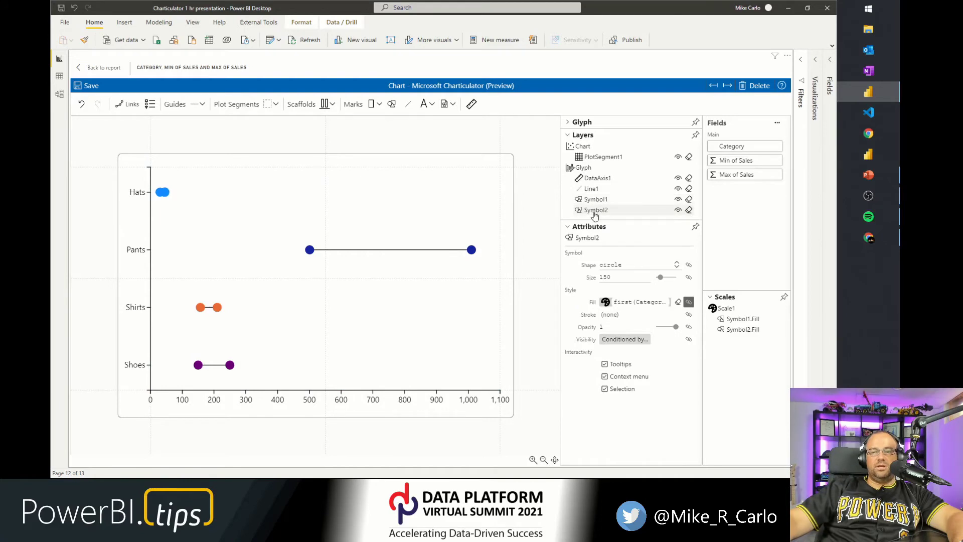
left_click(595, 200)
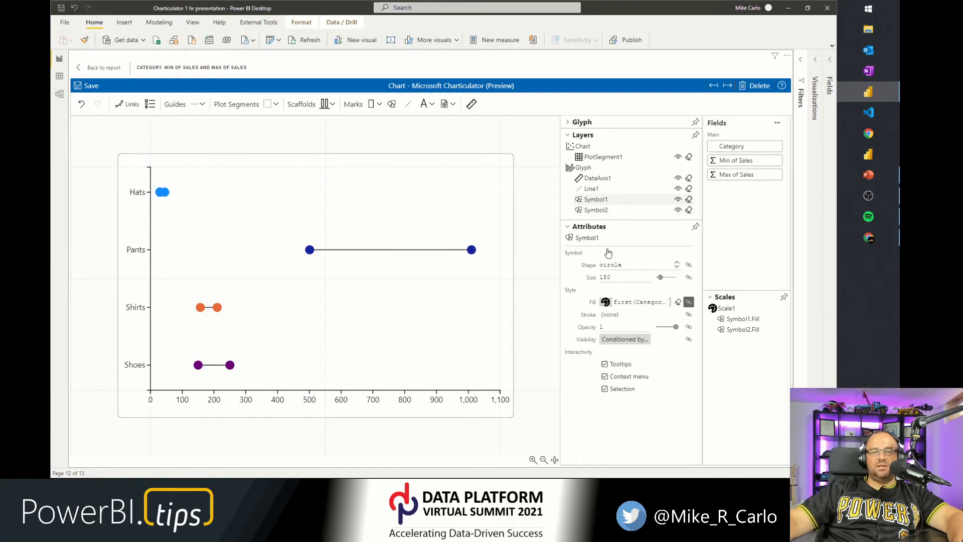
Bind the Category field to the first symbol's stroke color.
left_click(616, 320)
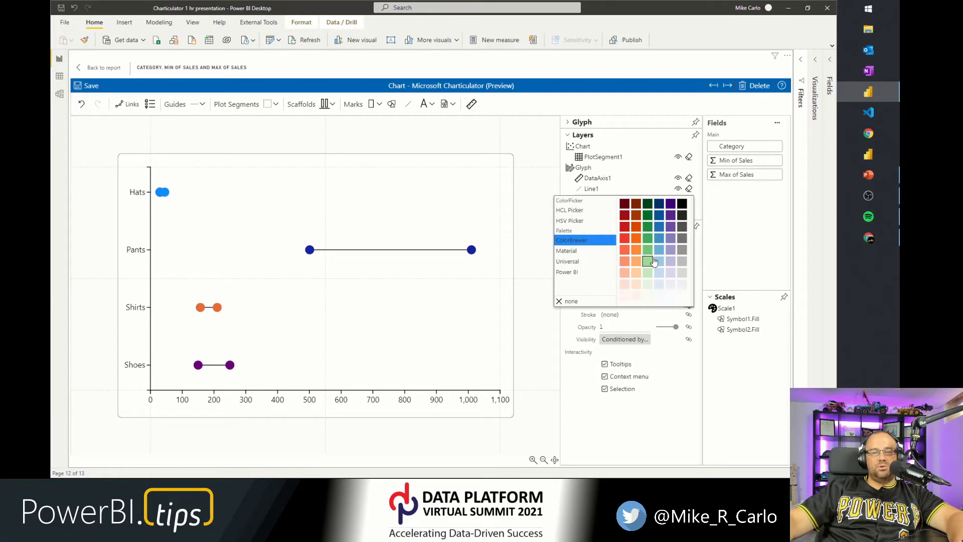
left_click(726, 235)
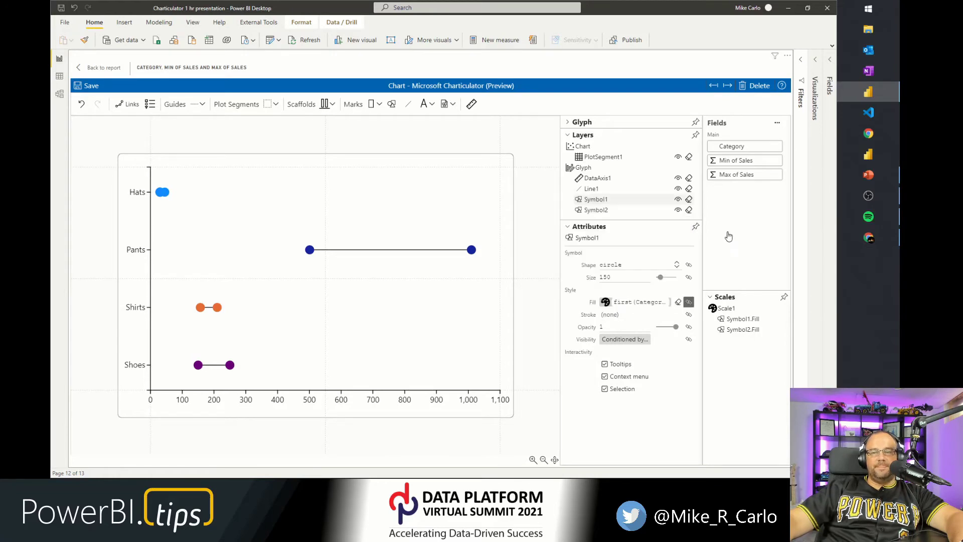
mouse_move(736, 149)
left_mouse_down()
mouse_move(646, 316)
mouse_move(624, 318)
left_mouse_up()
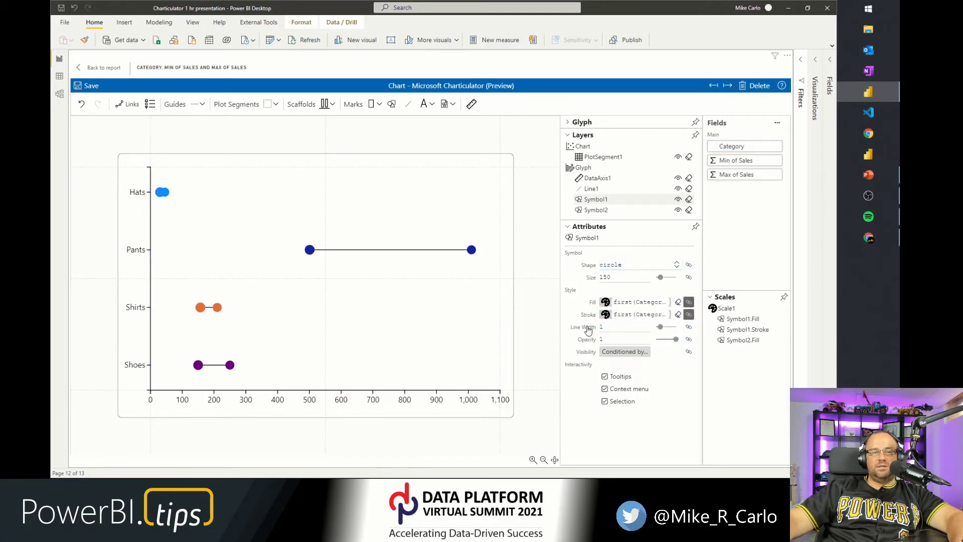
Change the Shirts color in the category color scale to a pale orange.
left_click(637, 301)
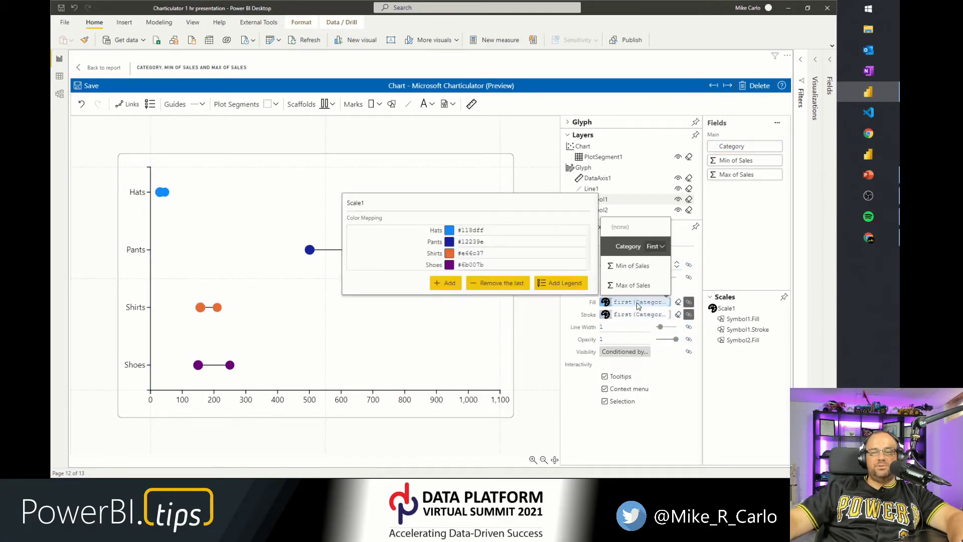
left_click(448, 255)
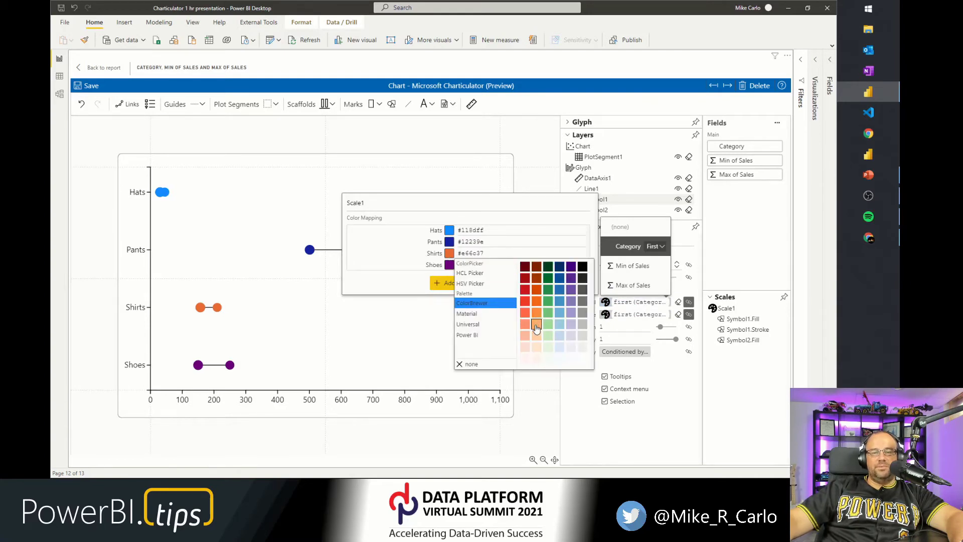
left_click(536, 347)
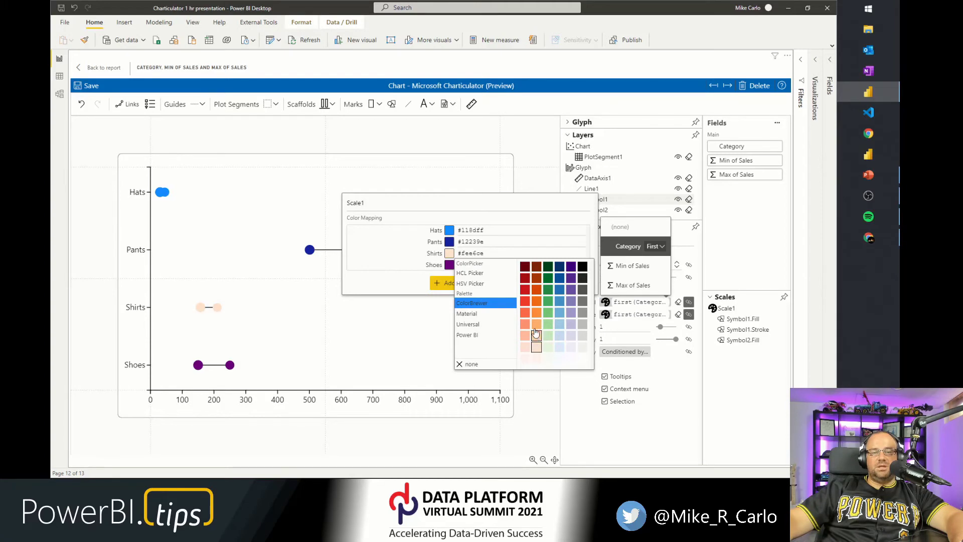
left_click(654, 418)
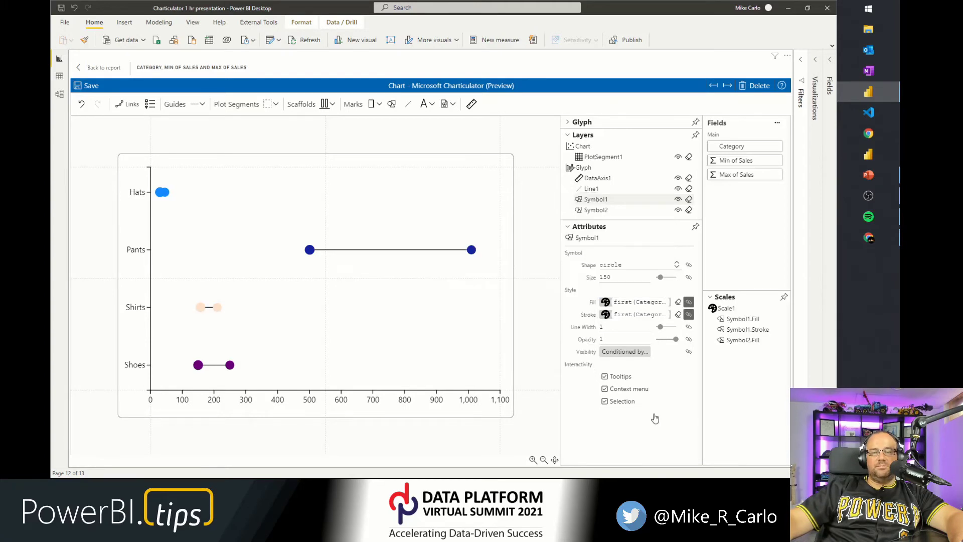
Remove the first symbol's fill binding and set the Shirts color in the category scale to #f16913.
left_click(678, 301)
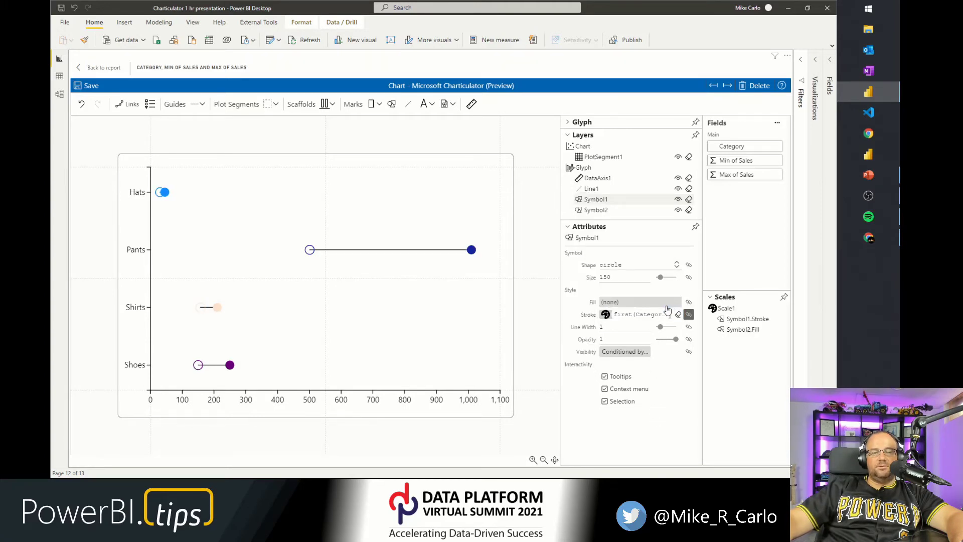
left_click_drag(735, 149, 650, 314)
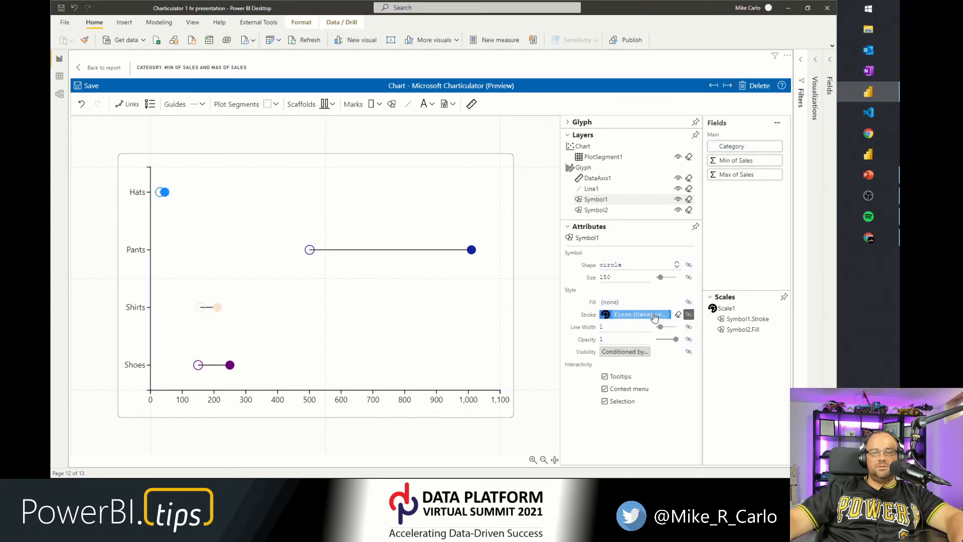
left_click(654, 315)
left_click(448, 277)
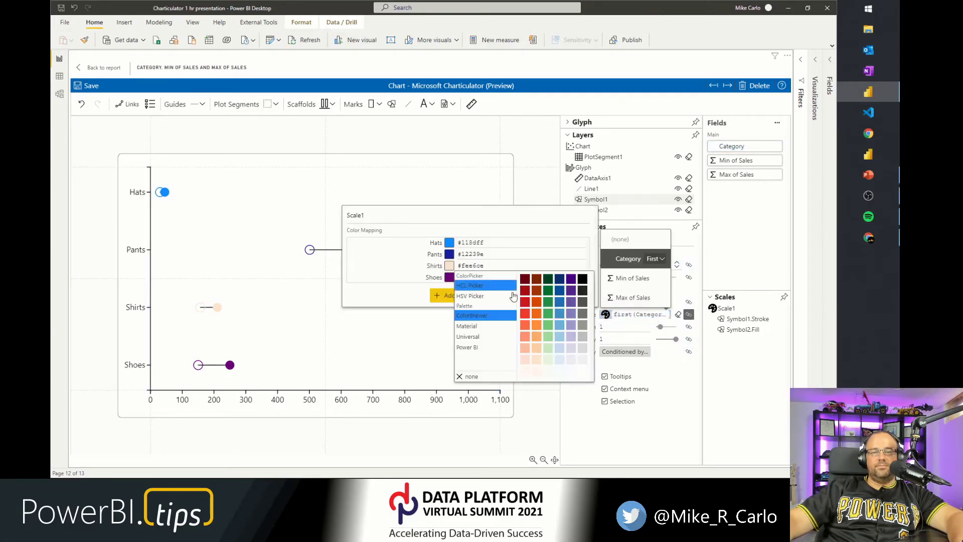
left_click(536, 313)
left_click(376, 303)
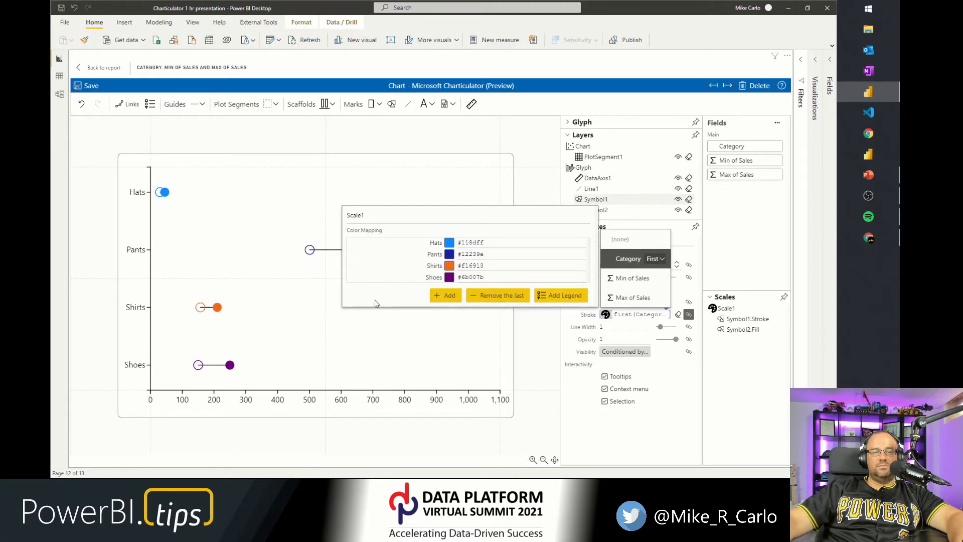
left_click(663, 391)
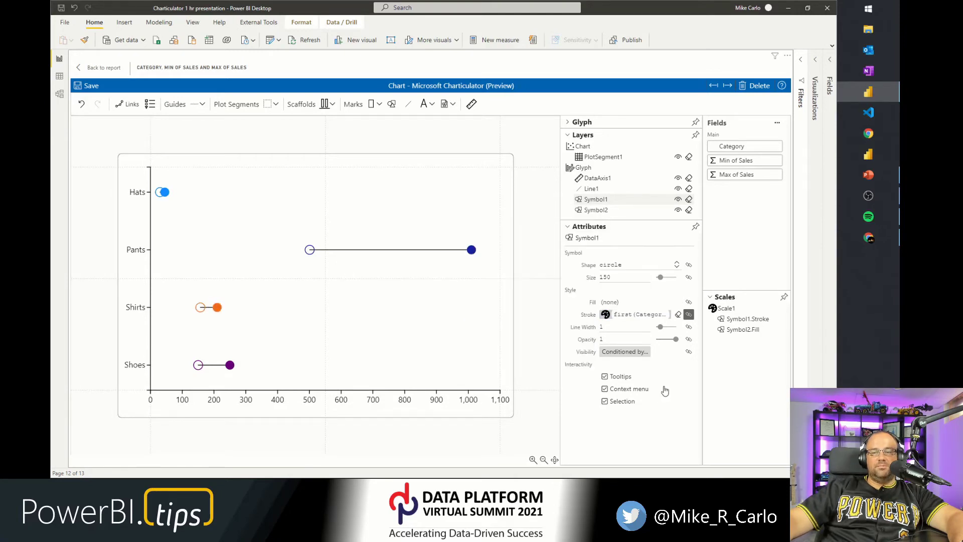
Set the first symbol's fill to light grey #d9d9d9.
left_click(633, 303)
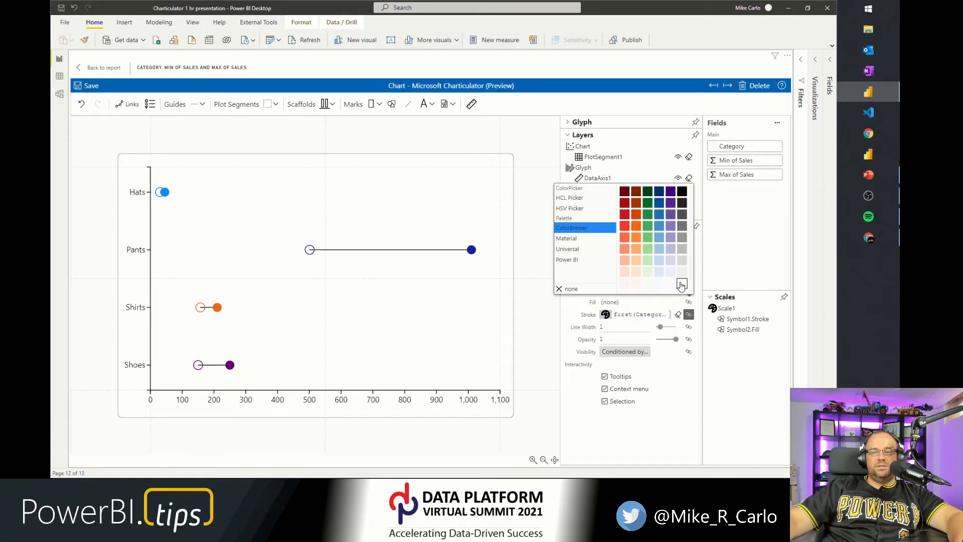
left_click(682, 260)
left_click(685, 250)
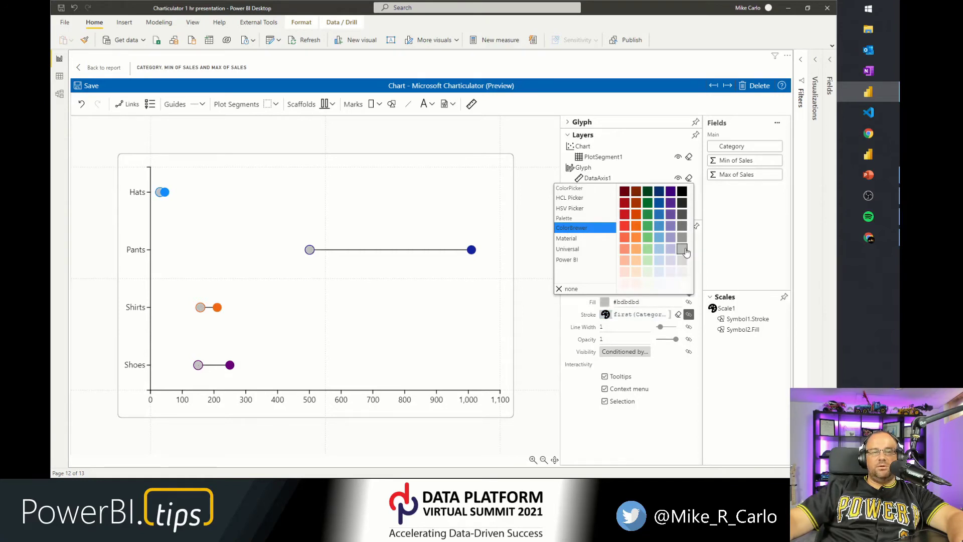
left_click(682, 262)
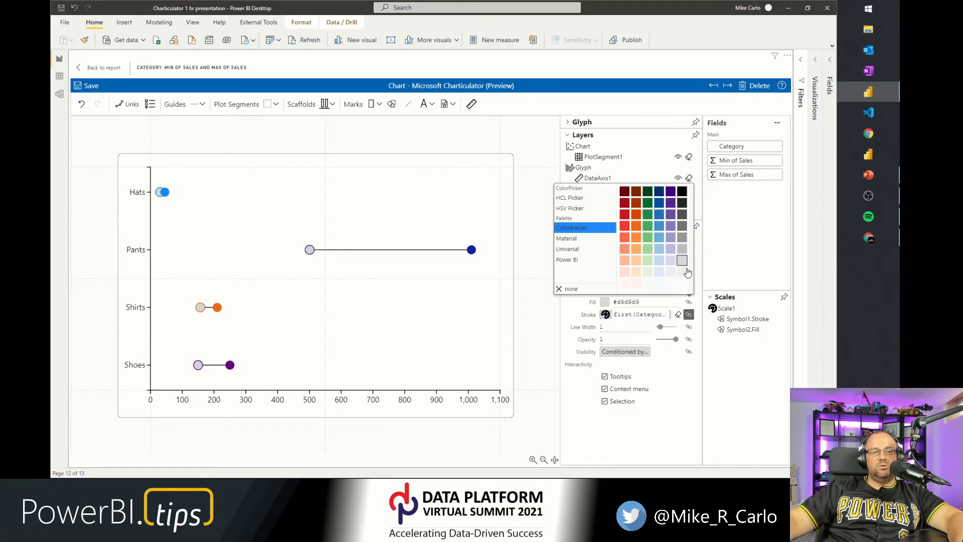
left_click(675, 386)
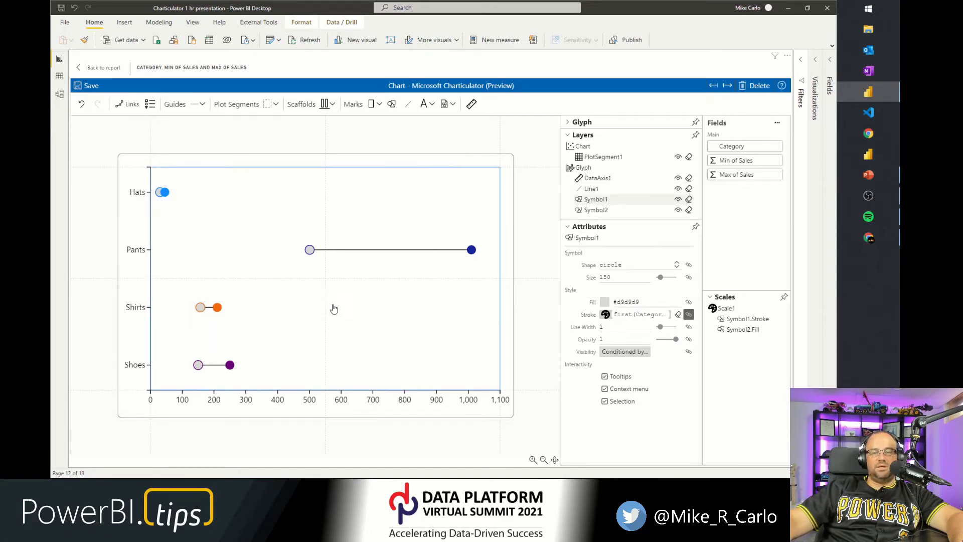
For the second symbol, replace the fill binding with a Category stroke binding and a light grey #d9d9d9 fill.
left_click(597, 211)
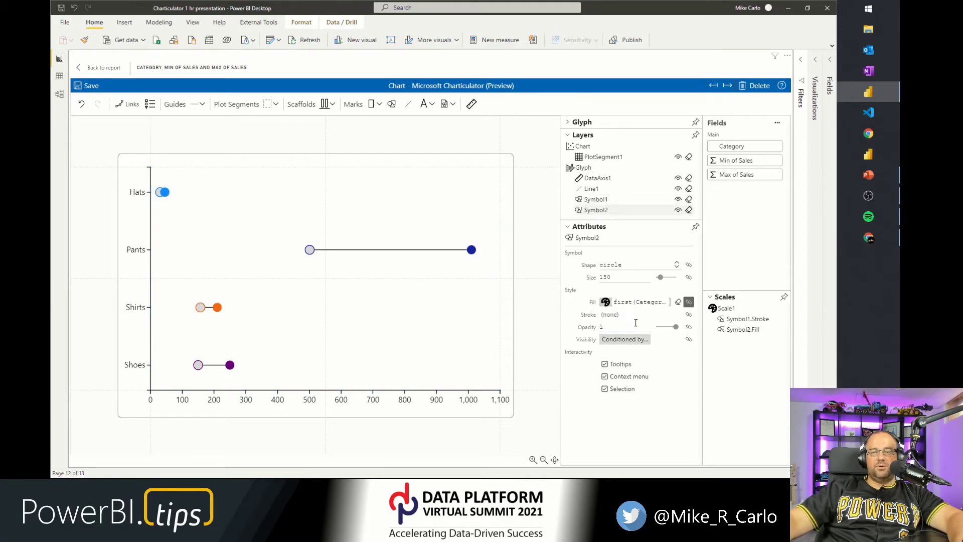
left_click(678, 305)
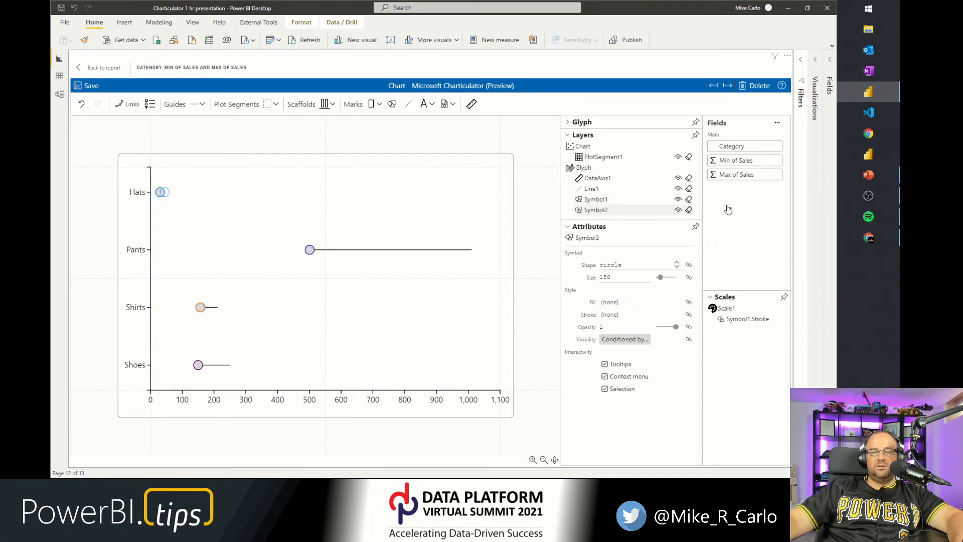
left_click_drag(728, 147, 634, 315)
left_click(648, 304)
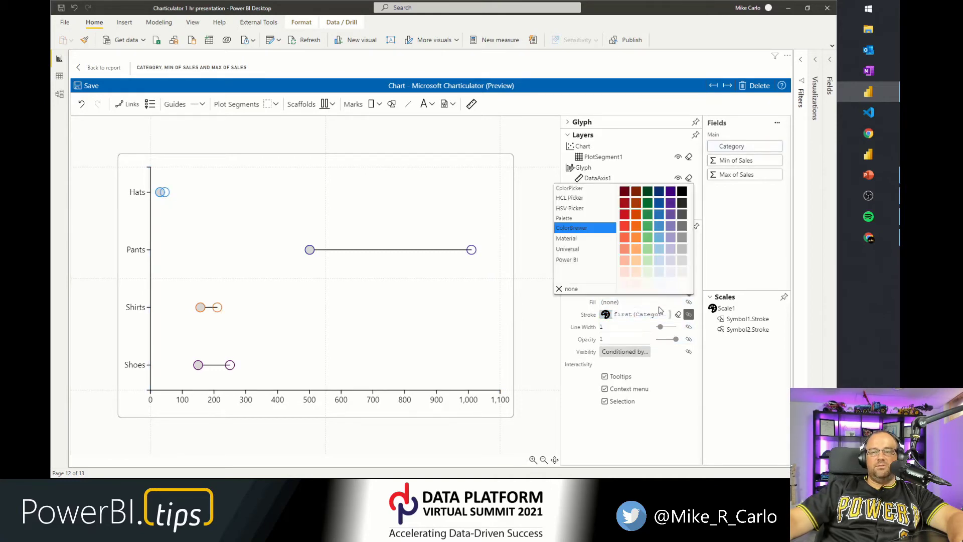
left_click(682, 260)
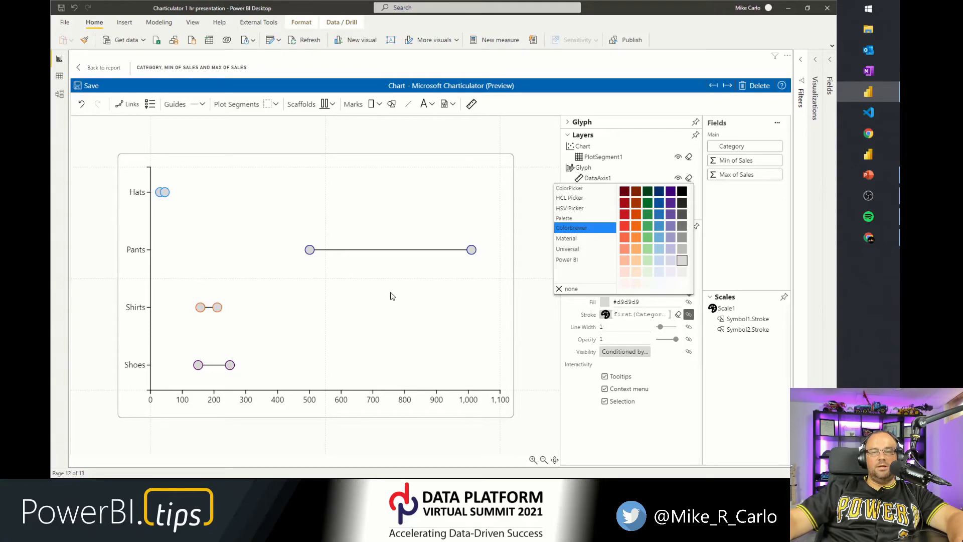
left_click(634, 430)
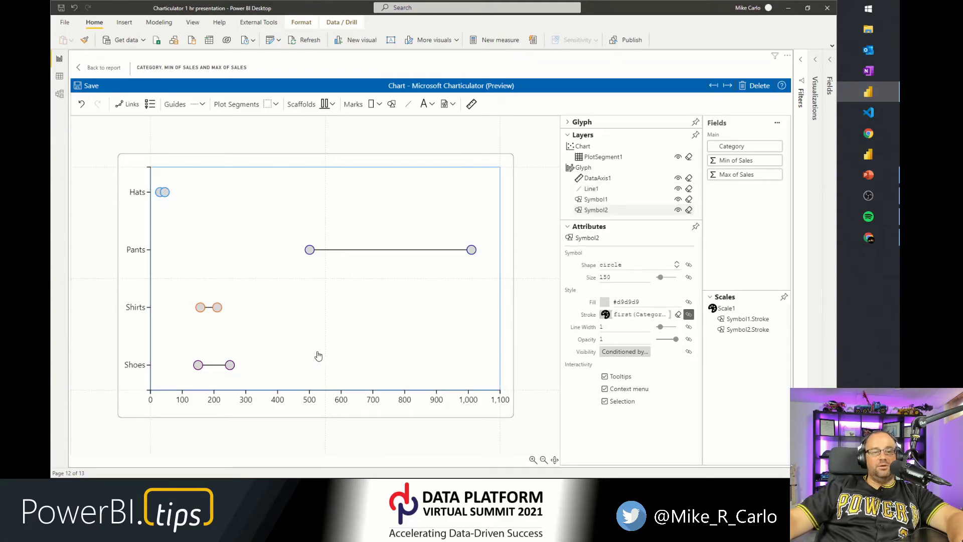
Set the connecting line's stroke color to grey #969696.
left_click(603, 190)
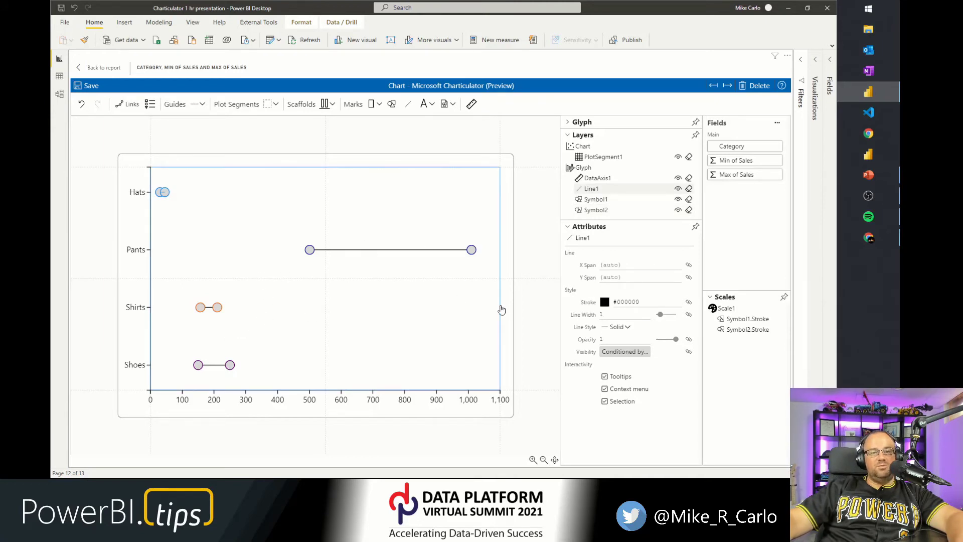
left_click(605, 303)
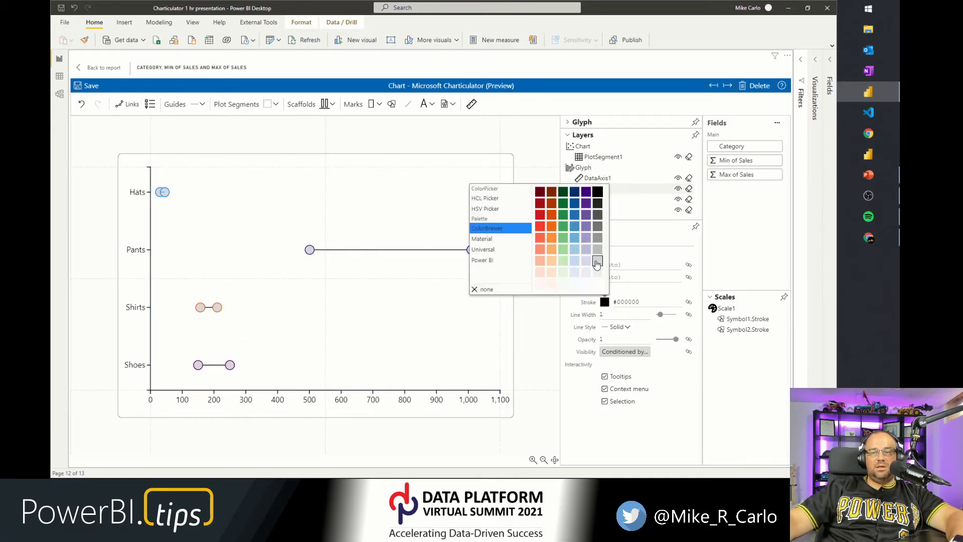
left_click(597, 238)
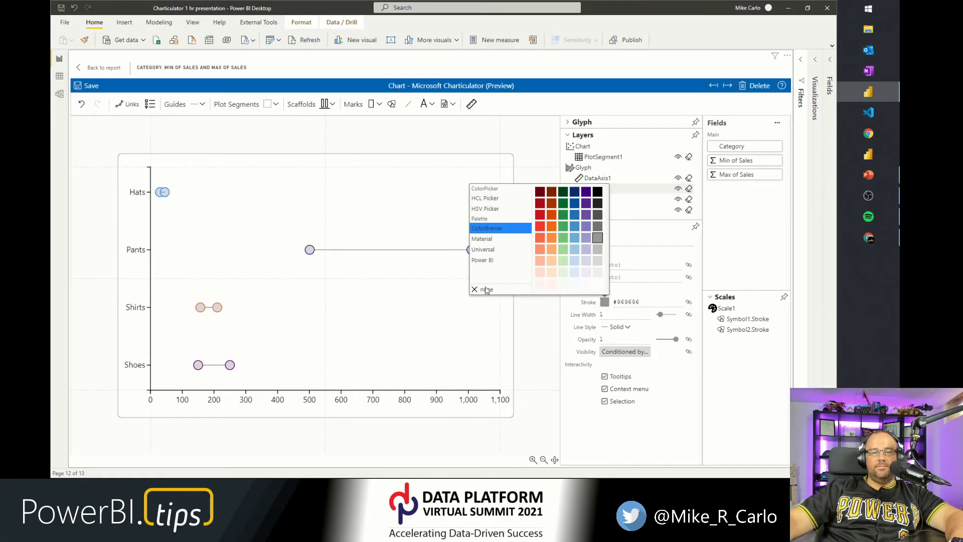
left_click(325, 346)
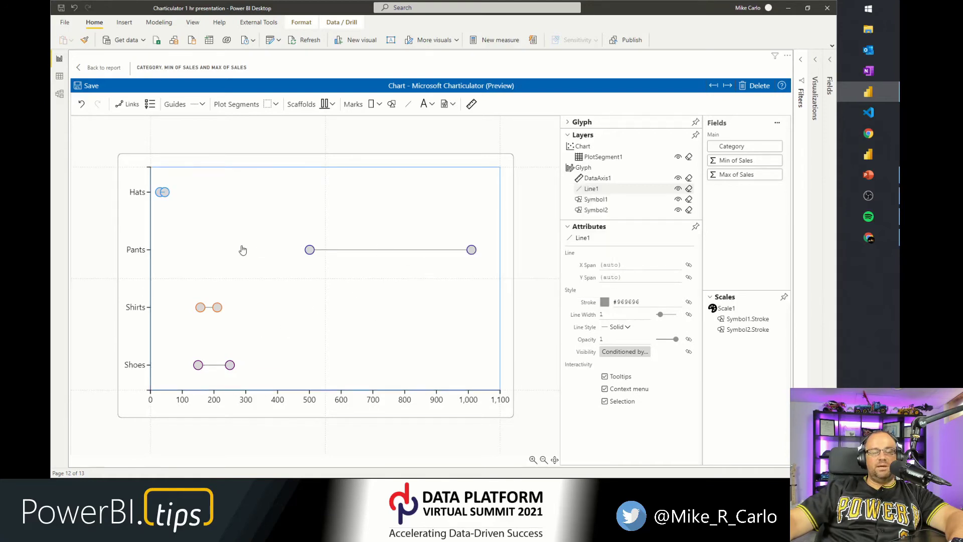
Set the connecting line's width to 3.
left_click(391, 340)
left_click(372, 255)
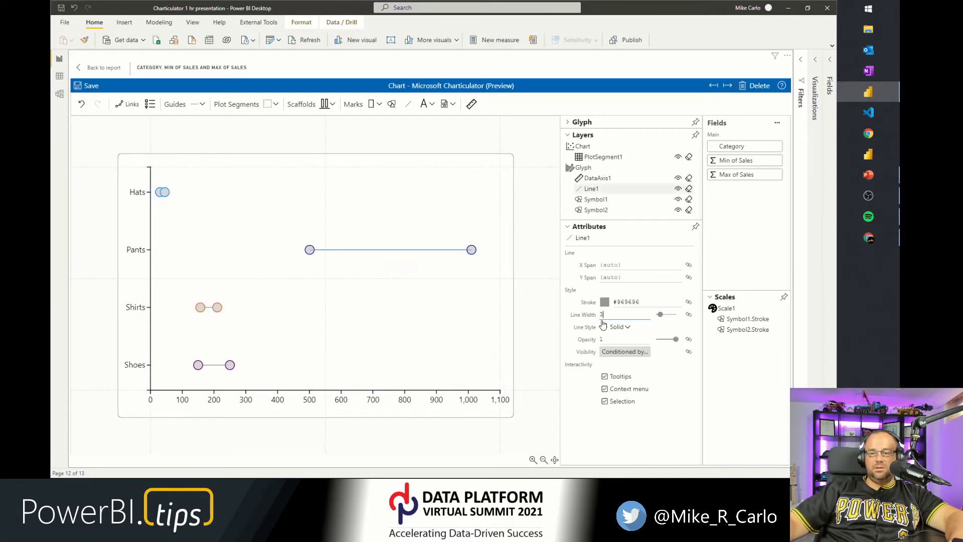
left_click(402, 332)
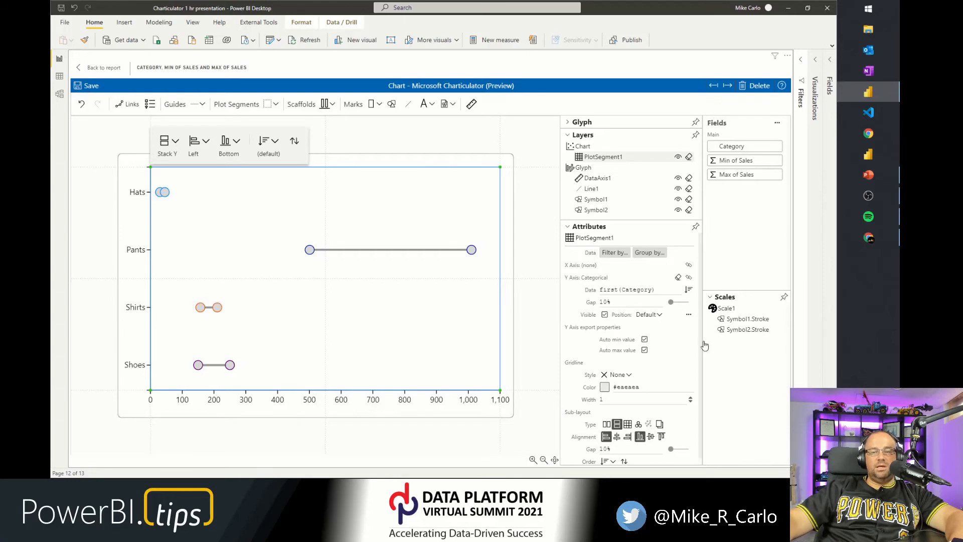
Bind the connecting line's stroke color to the Category field.
left_click(595, 189)
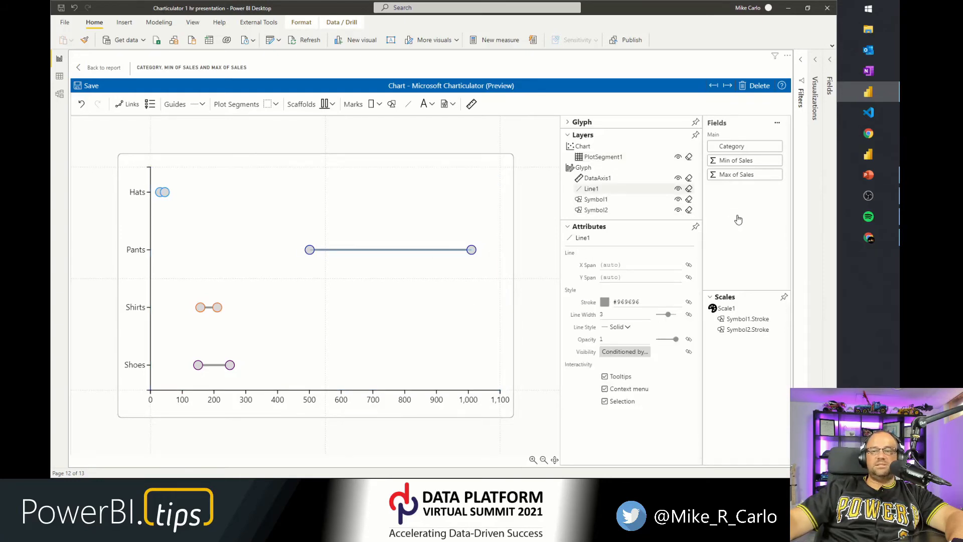
left_click_drag(732, 147, 632, 304)
left_click(394, 345)
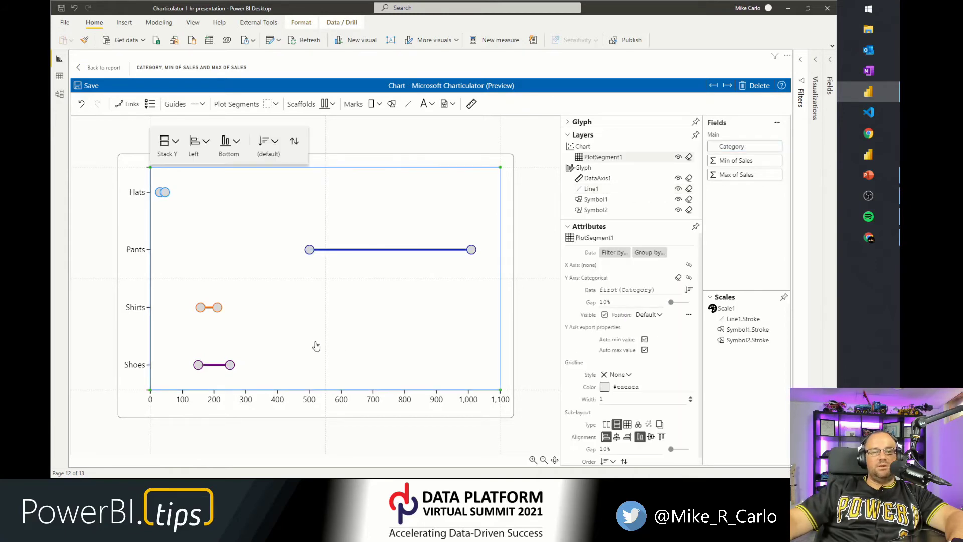
left_click(541, 330)
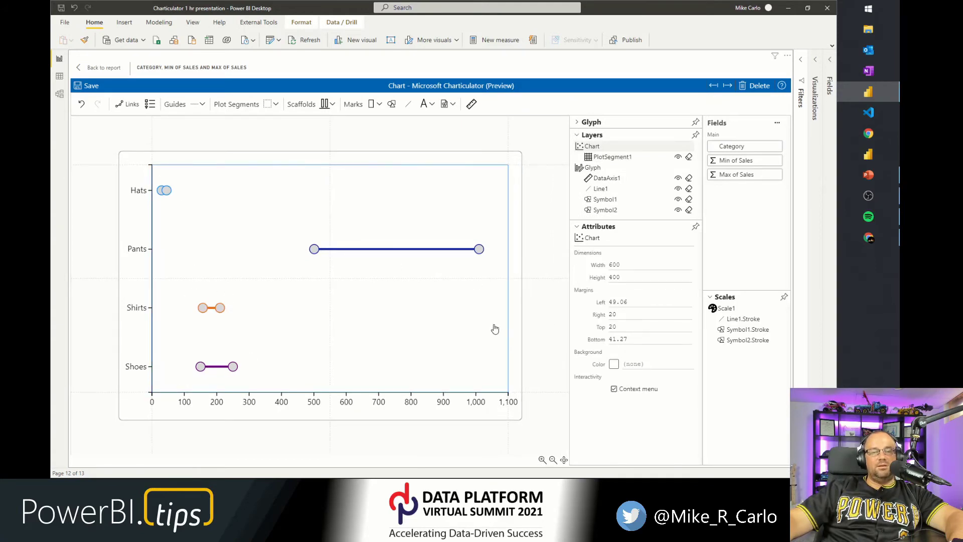
Set the line width of both Symbol1 and Symbol2 to 2.
left_click(603, 199)
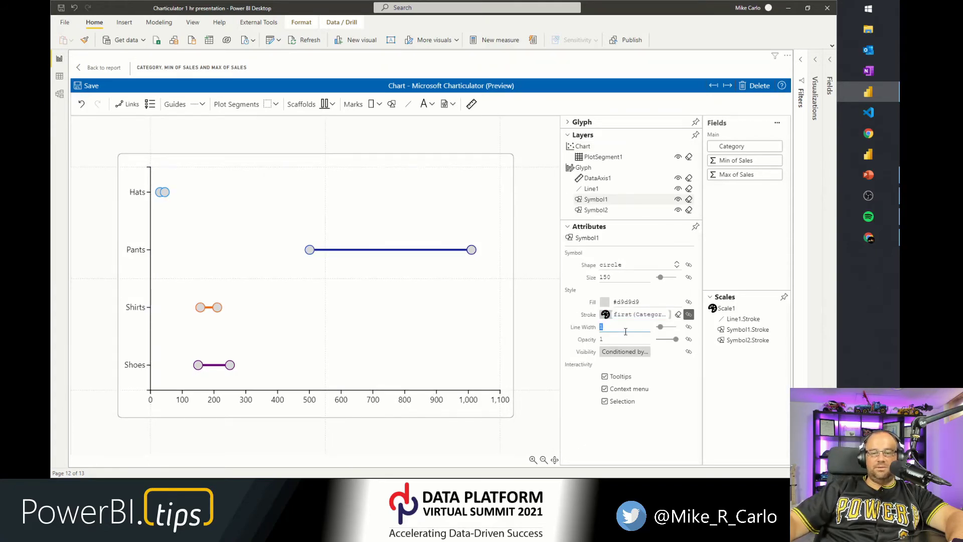
type("2")
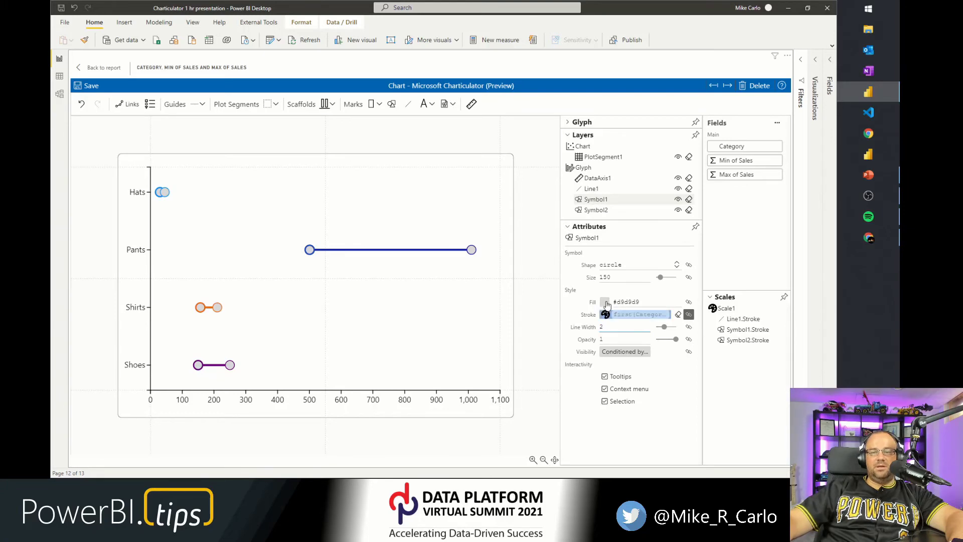
left_click(596, 210)
left_click(611, 325)
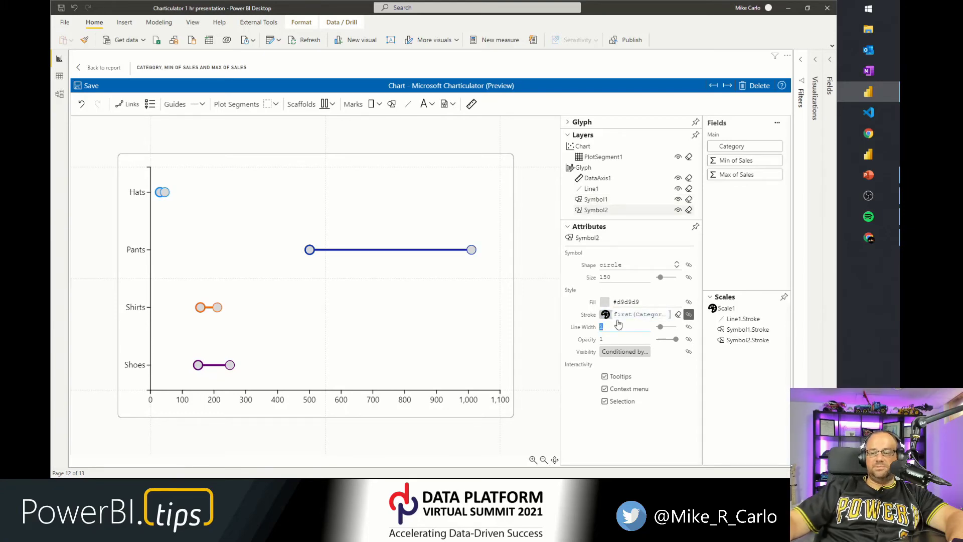
left_click(638, 428)
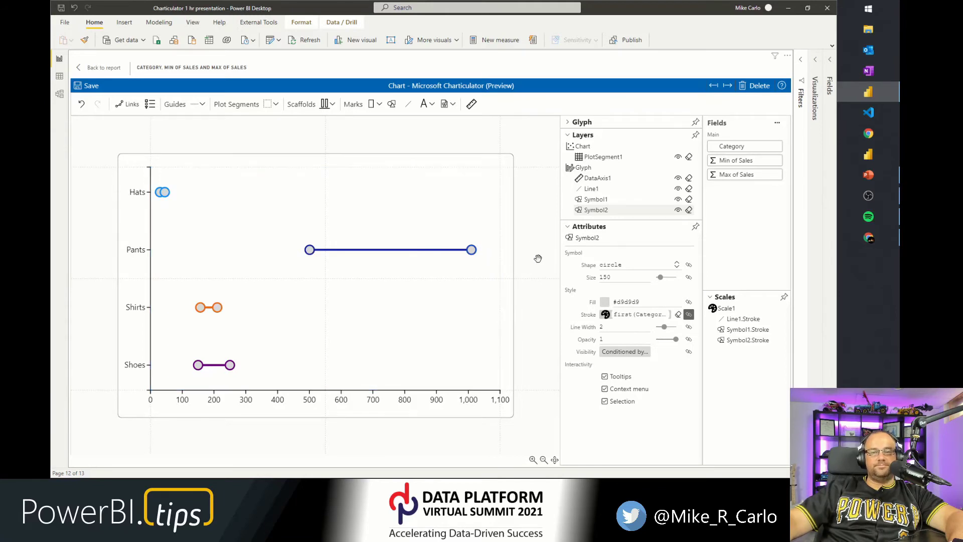
left_click(533, 240)
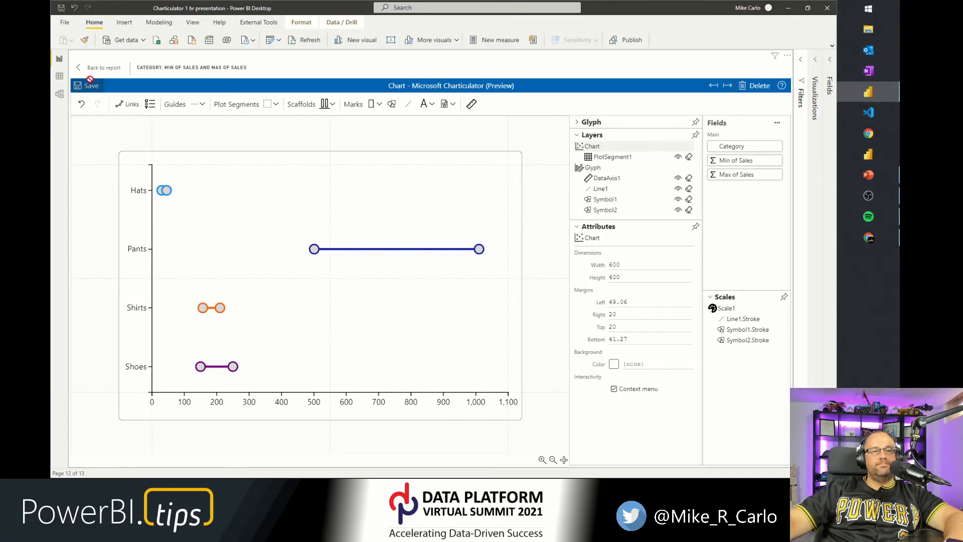
Return to the report, shrink the barbell visual and move it lower on the page.
left_click(101, 70)
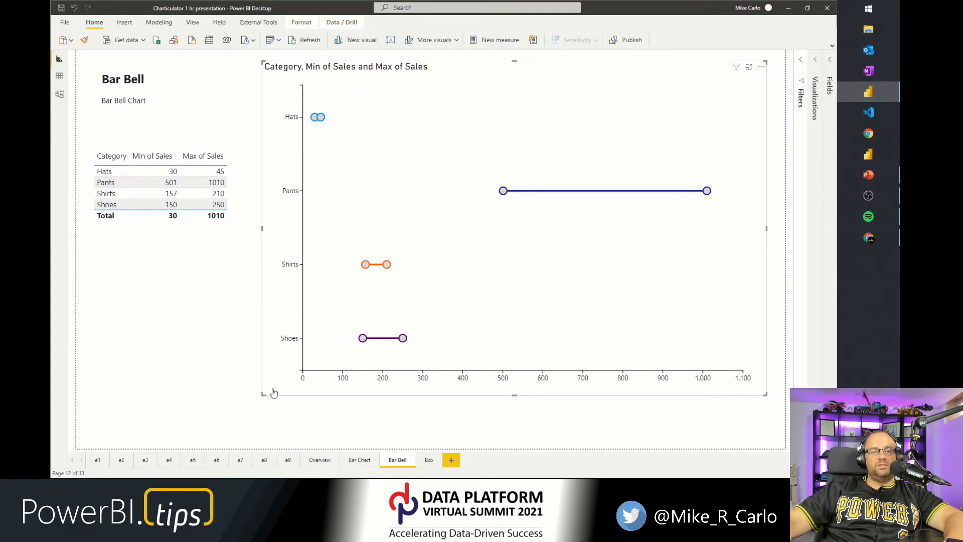
left_click_drag(267, 400, 391, 224)
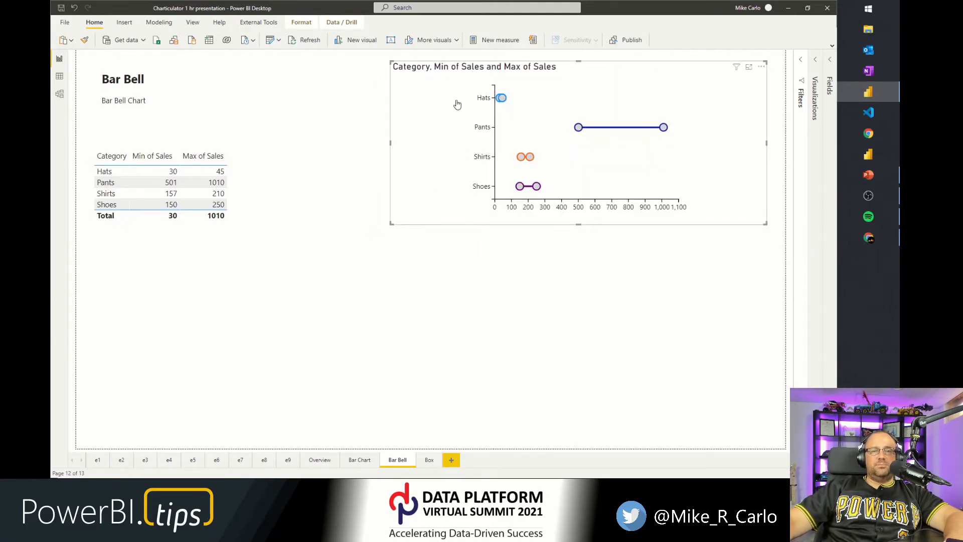
left_click_drag(453, 67, 380, 239)
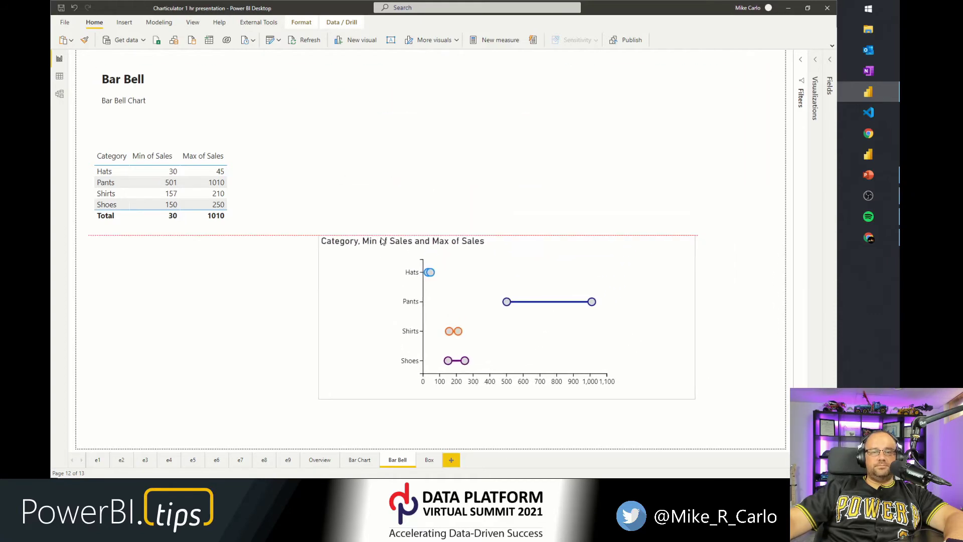
Set the visual's general width to 680 and height to 300.
left_click(816, 62)
left_click(775, 172)
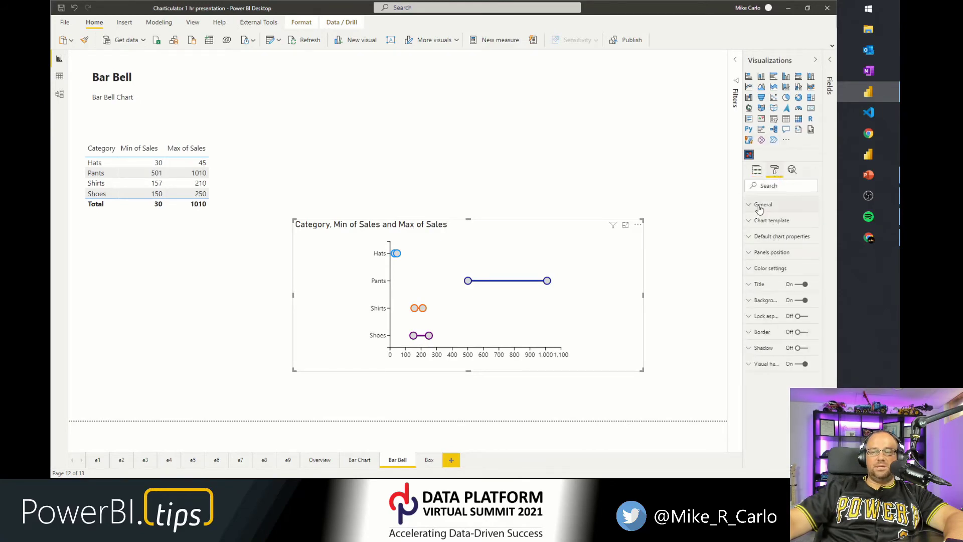
left_click(759, 205)
left_click(766, 287)
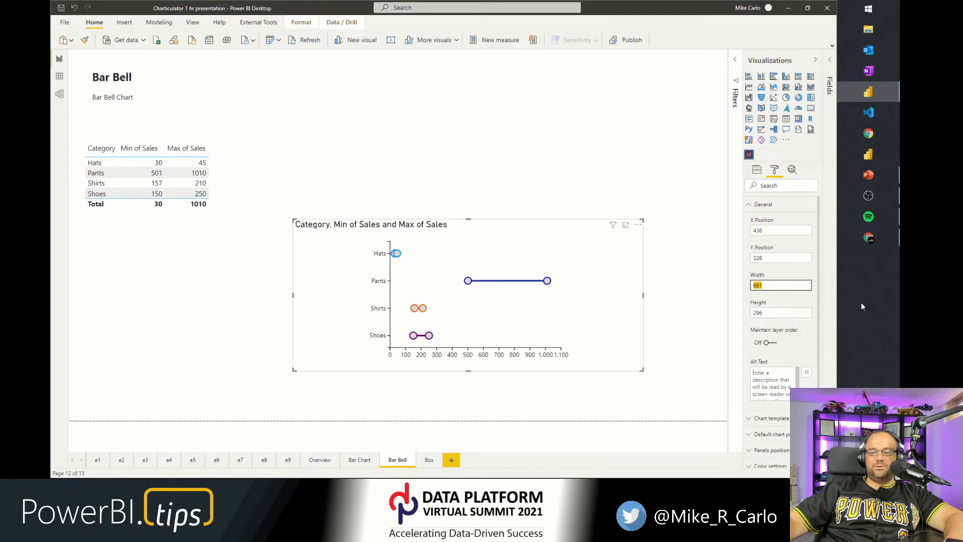
type("680")
key("Return")
left_click(777, 316)
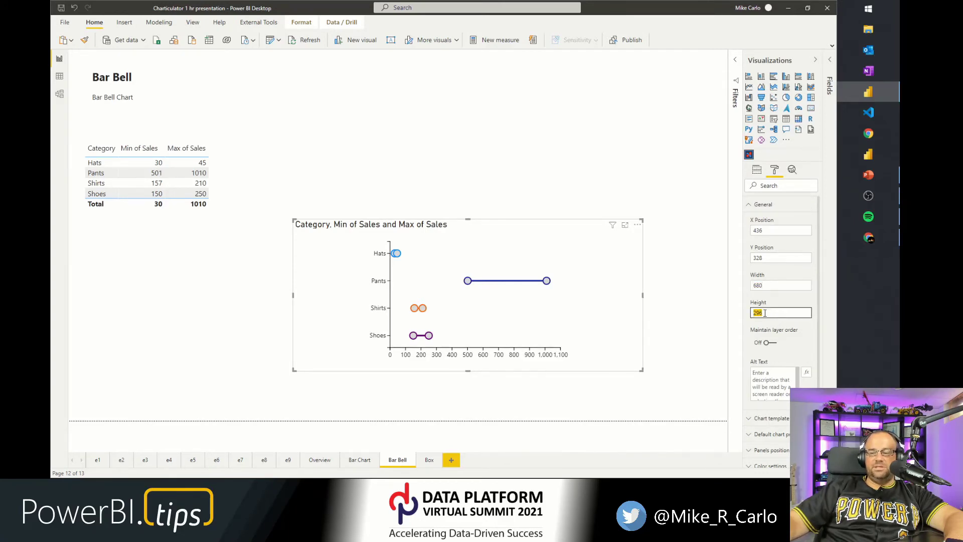
type("300")
key("Return")
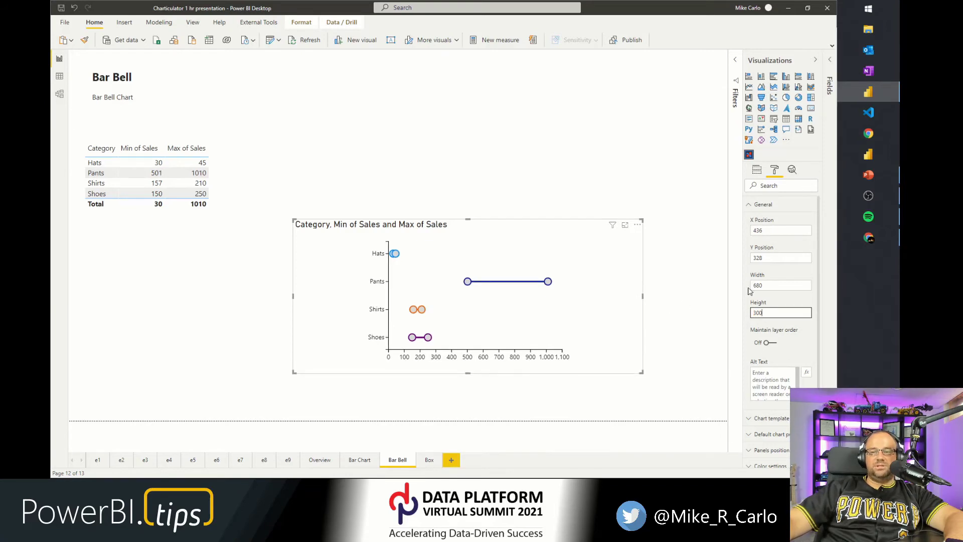
Turn off the barbell visual's title.
left_click(756, 204)
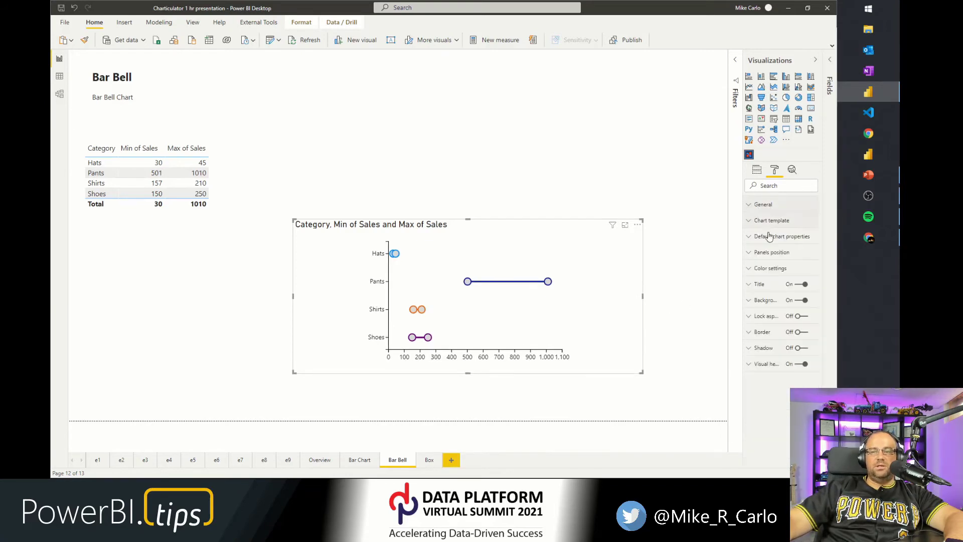
left_click(801, 284)
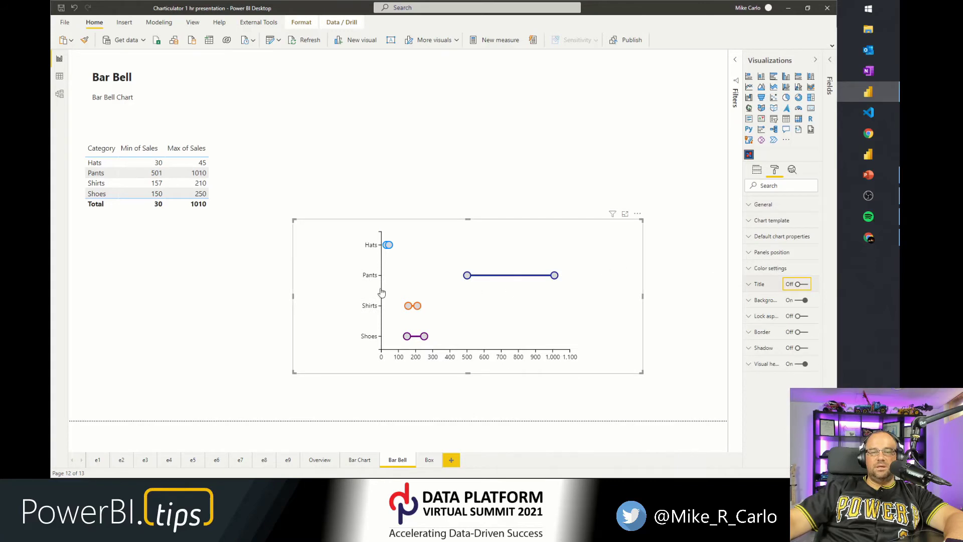
Edit the visual in Charticulator, set the chart dimensions to 680 by 300, and save.
left_click(638, 217)
left_click(647, 226)
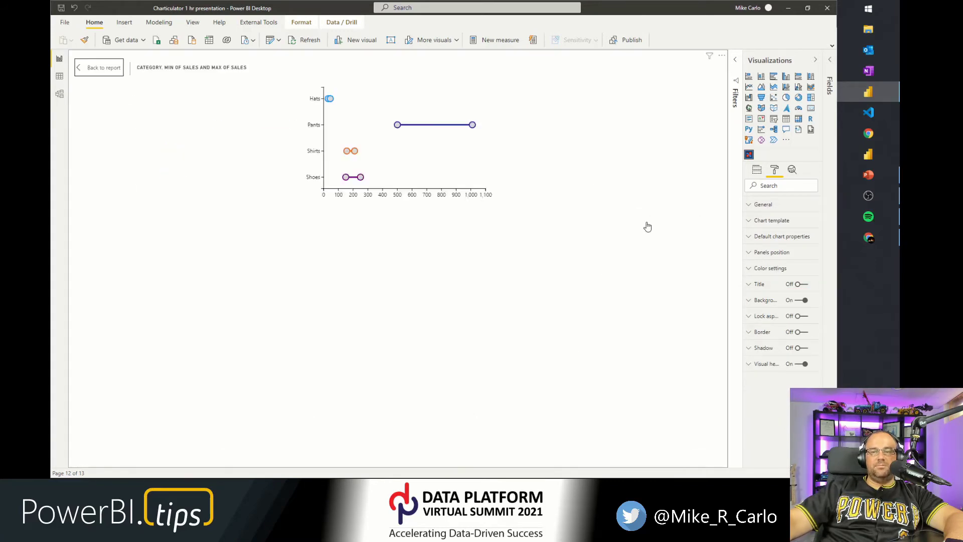
double_click(541, 399)
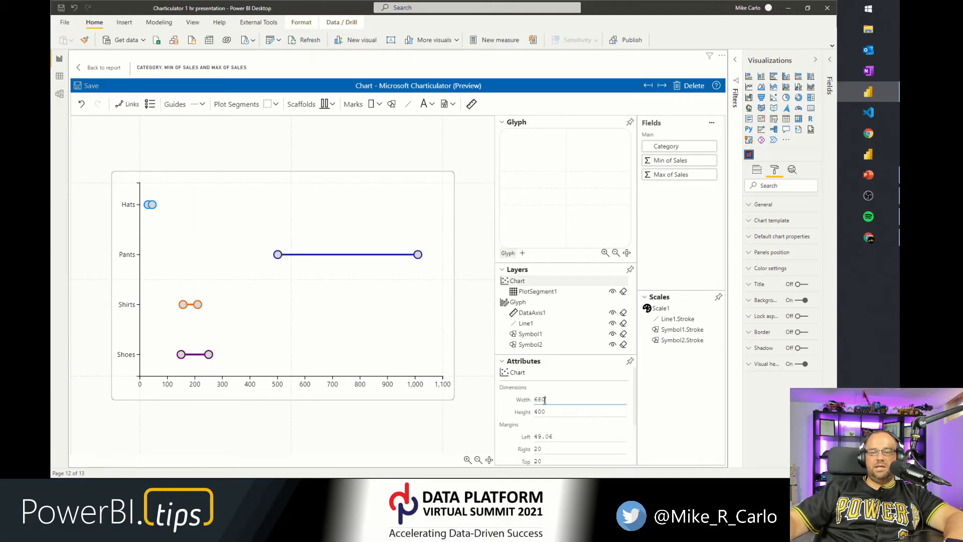
key("Return")
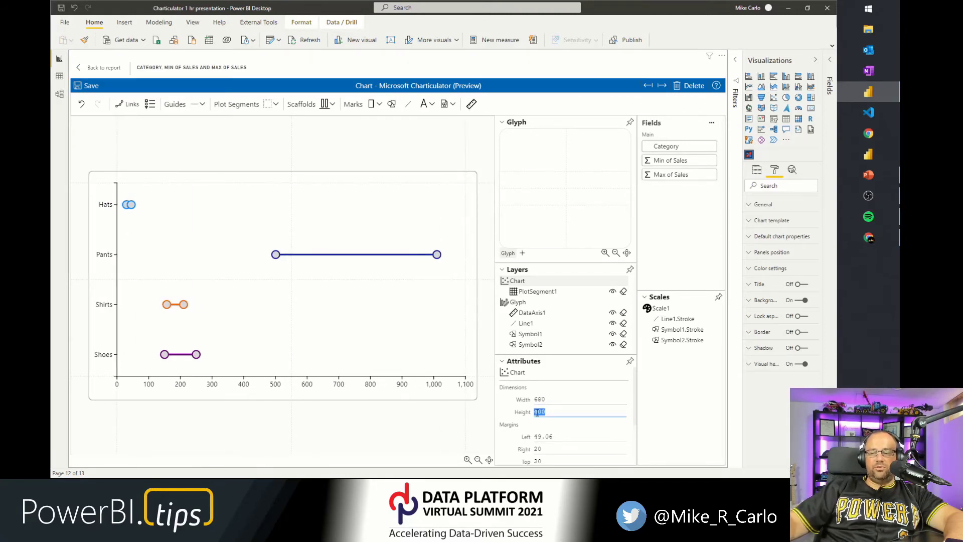
key("Return")
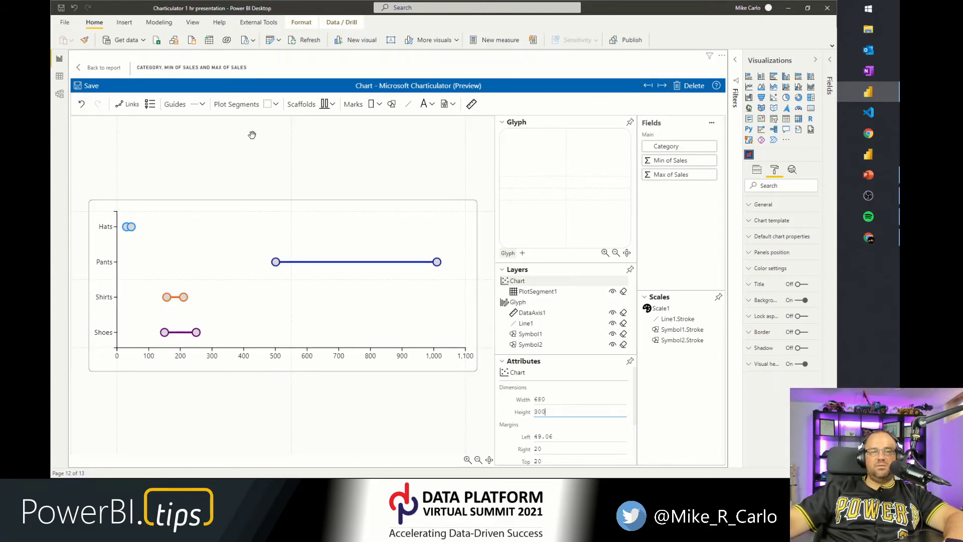
left_click(85, 86)
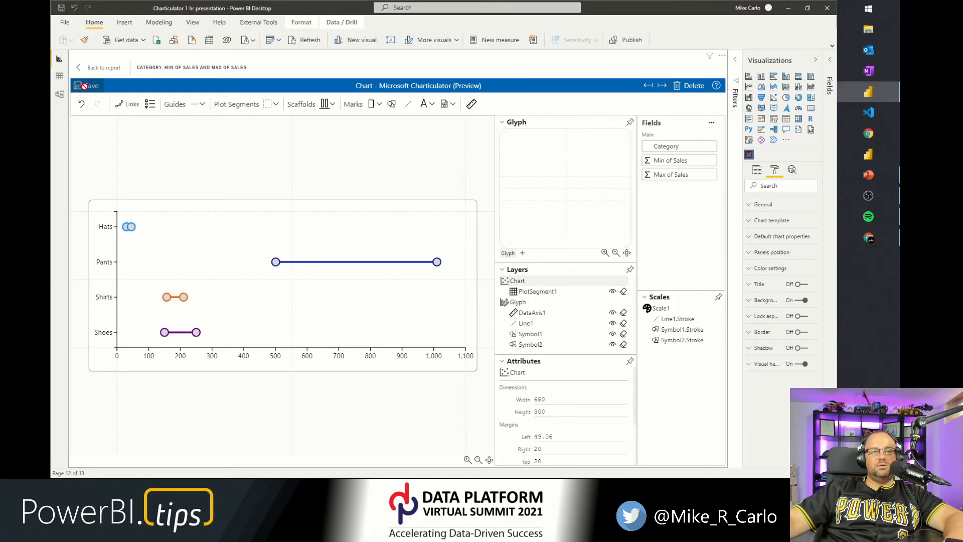
Return to the report and move the barbell visual to the top of the page.
left_click(101, 68)
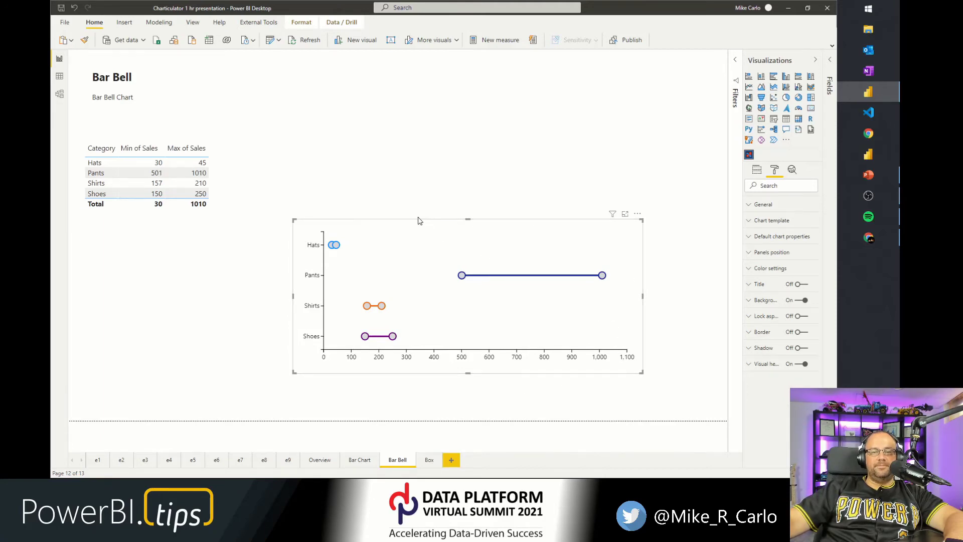
left_click_drag(419, 222, 482, 74)
left_click(303, 322)
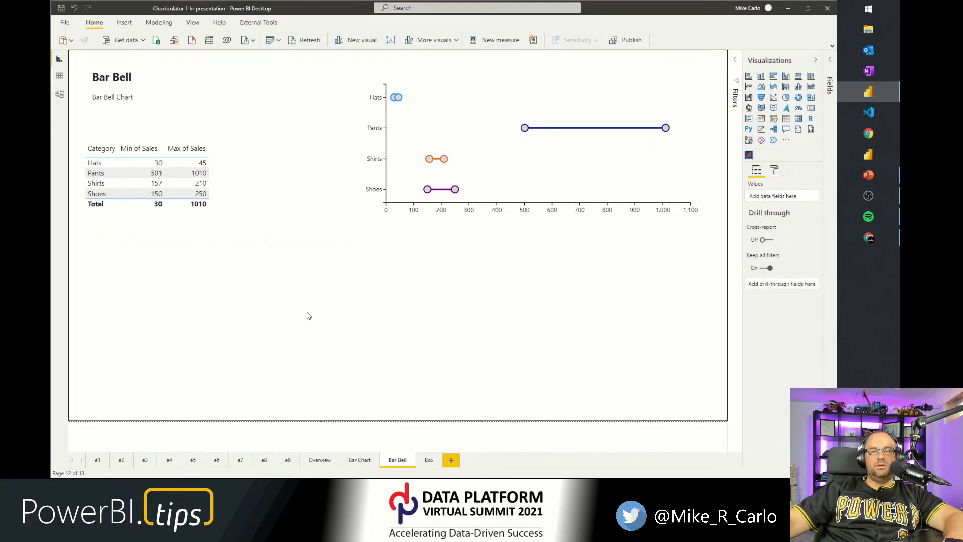
left_click(424, 142)
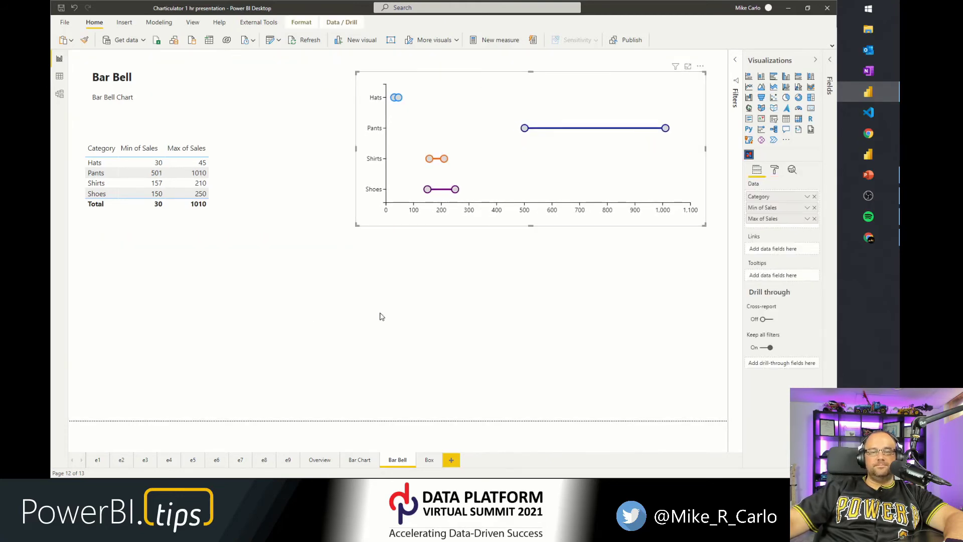
Open the Box page and enlarge the Pokemon table visual.
left_click(429, 460)
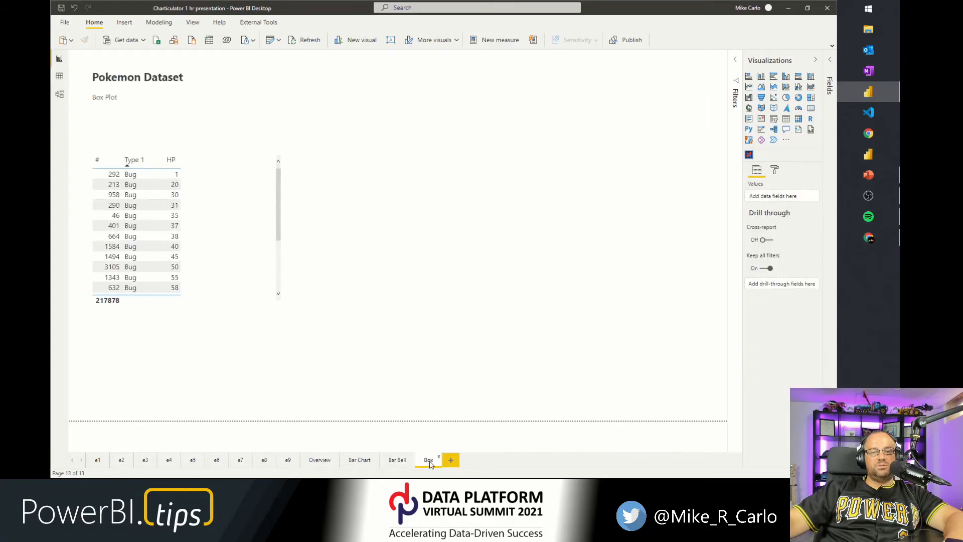
left_click(229, 286)
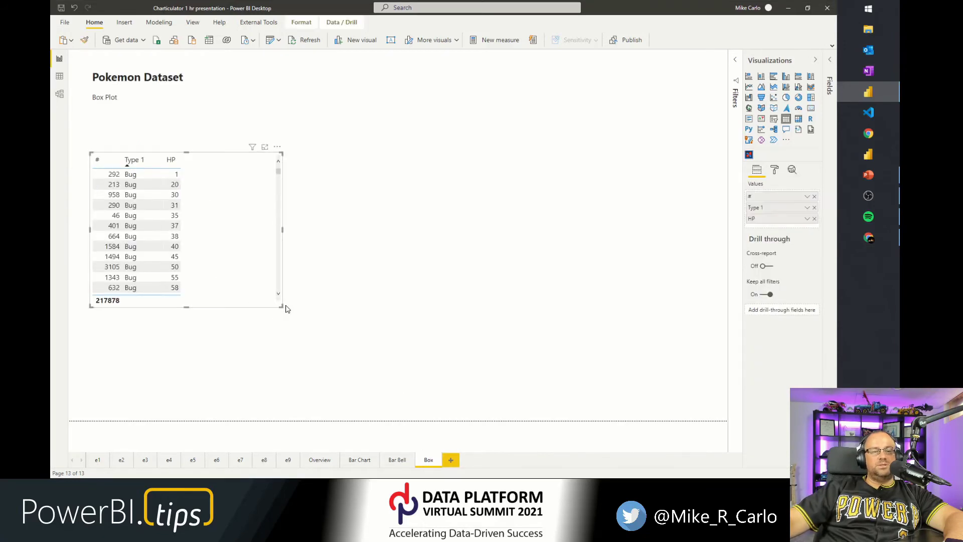
left_click_drag(280, 306, 201, 380)
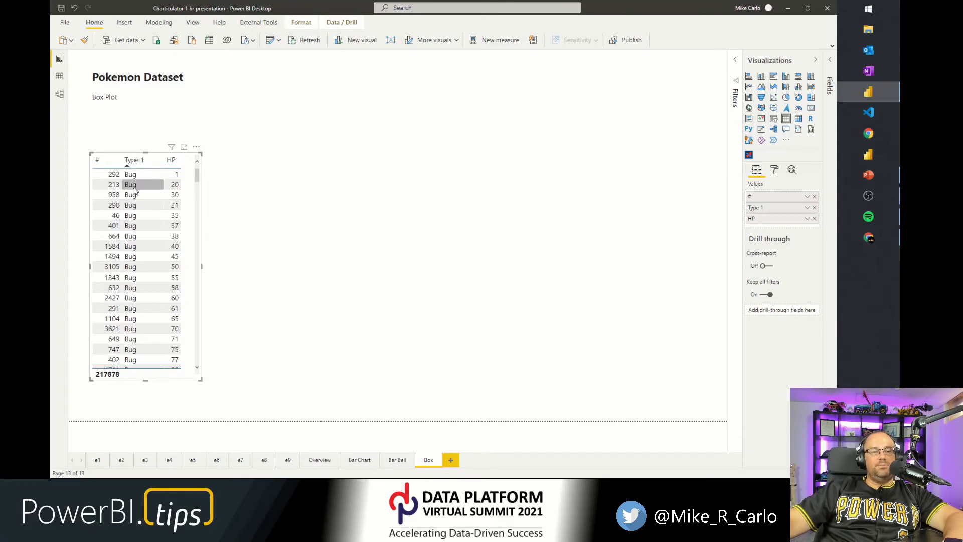
Scroll through the table to examine the HP values for each Type 1.
scroll(142, 237, "down", 3)
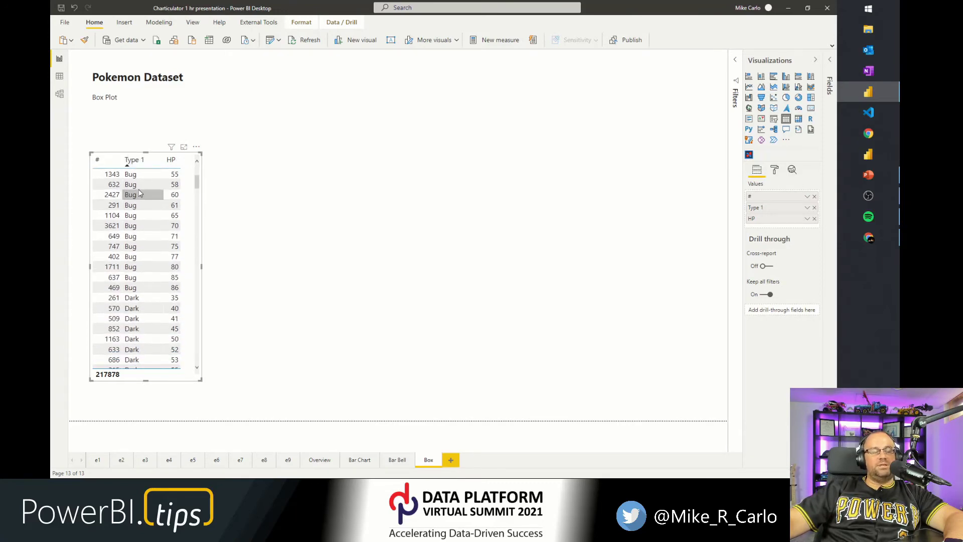
scroll(138, 185, "up", 3)
scroll(138, 186, "down", 3)
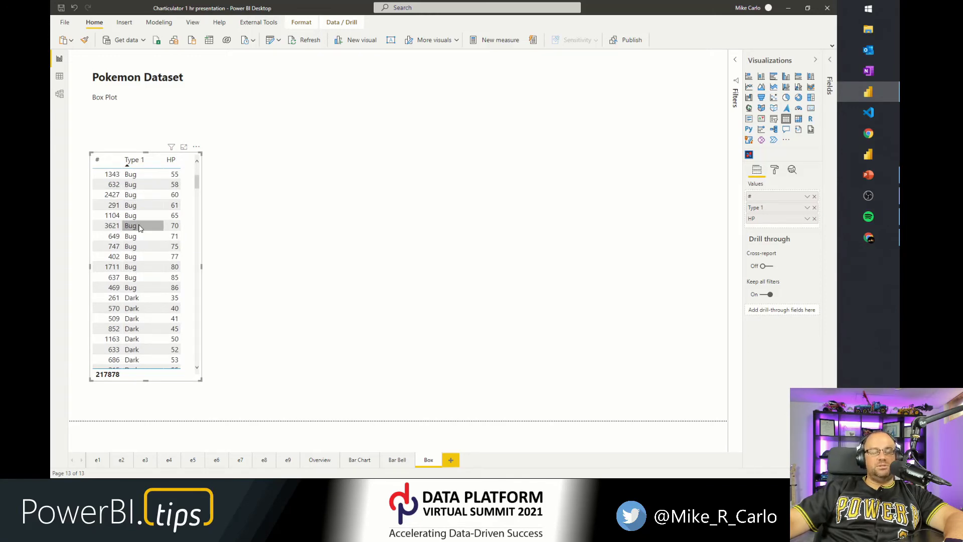
scroll(138, 288, "down", 3)
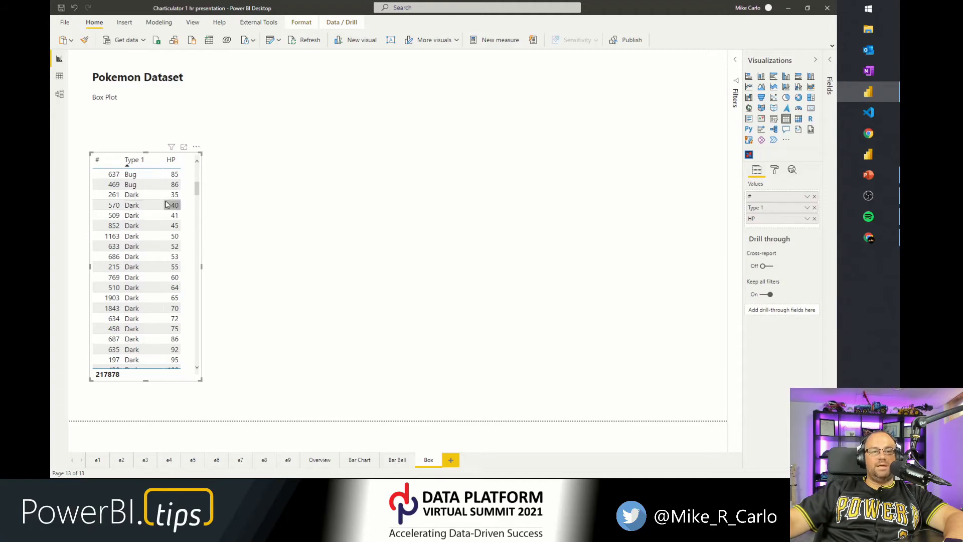
scroll(167, 258, "down", 5)
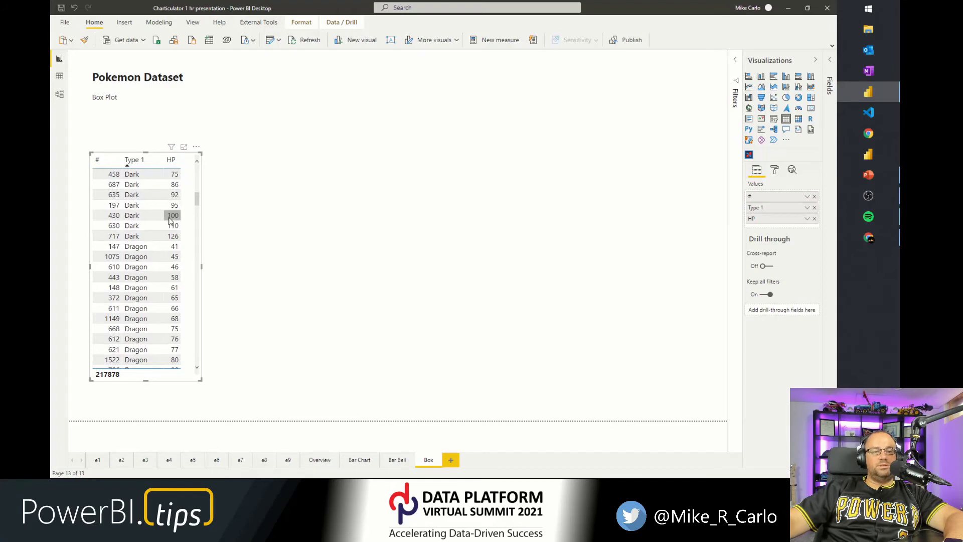
left_click(262, 213)
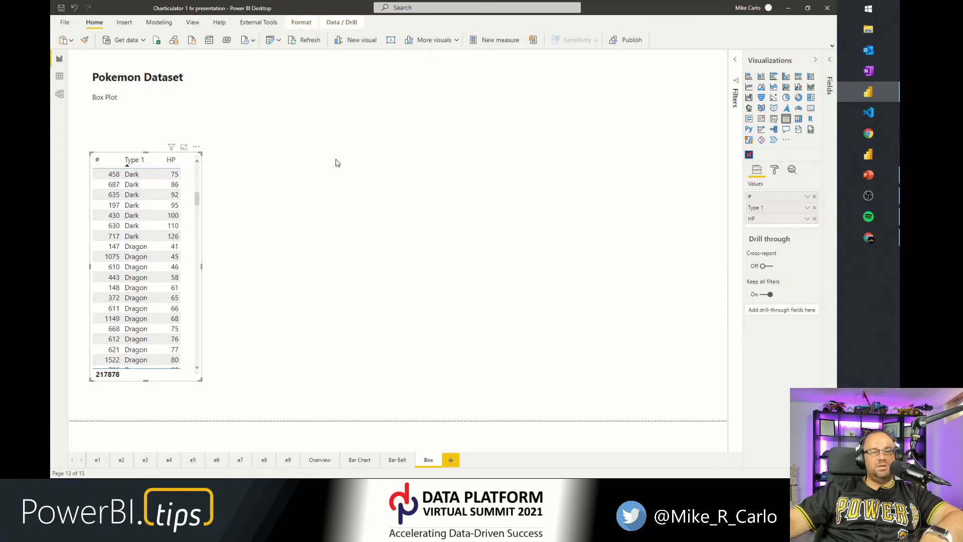
Paste a copy of the Pokemon table visual, move it to the middle of the page and enlarge it.
key("ctrl+v")
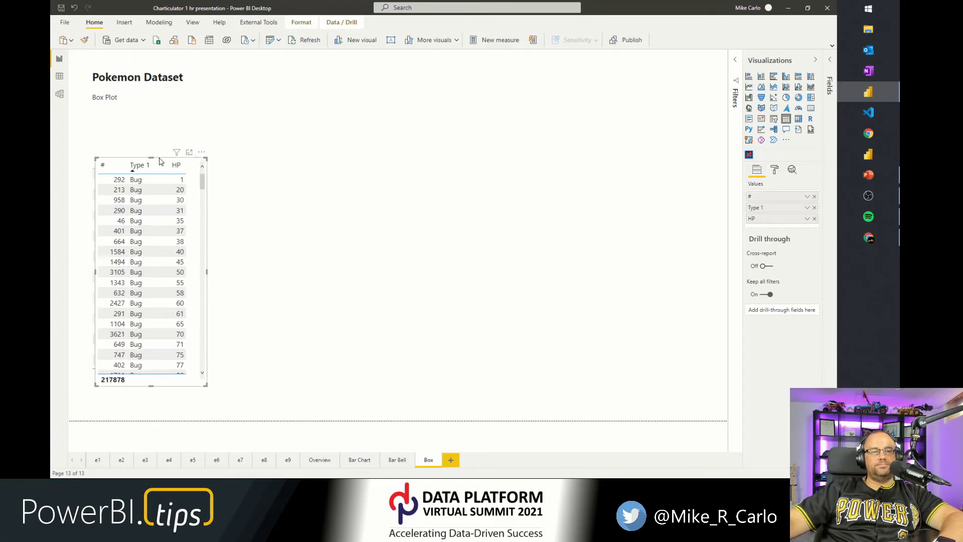
left_click_drag(343, 158, 371, 140)
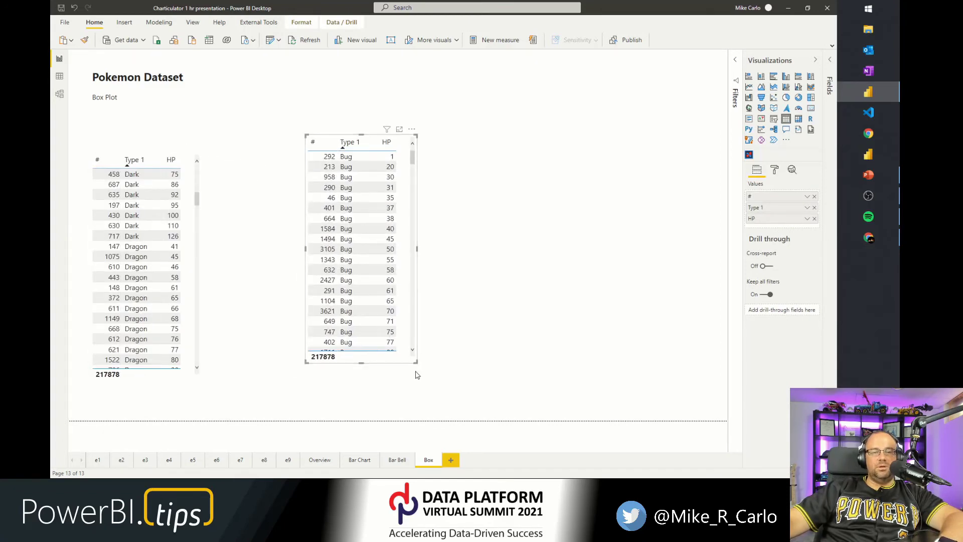
left_click_drag(416, 363, 685, 376)
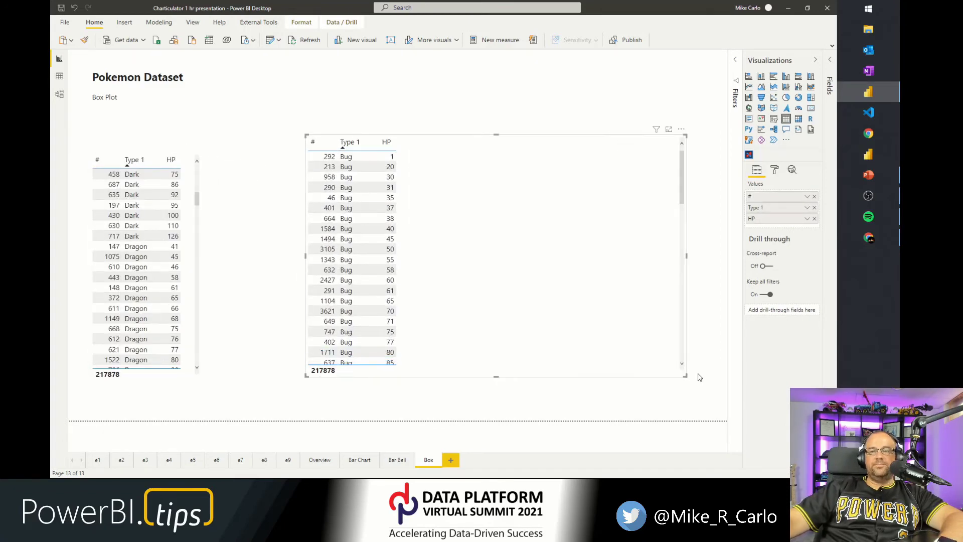
Convert the copied table into a Microsoft Charticulator visual and open it for editing.
left_click(749, 156)
left_click_drag(750, 233, 775, 220)
left_click_drag(773, 268, 775, 219)
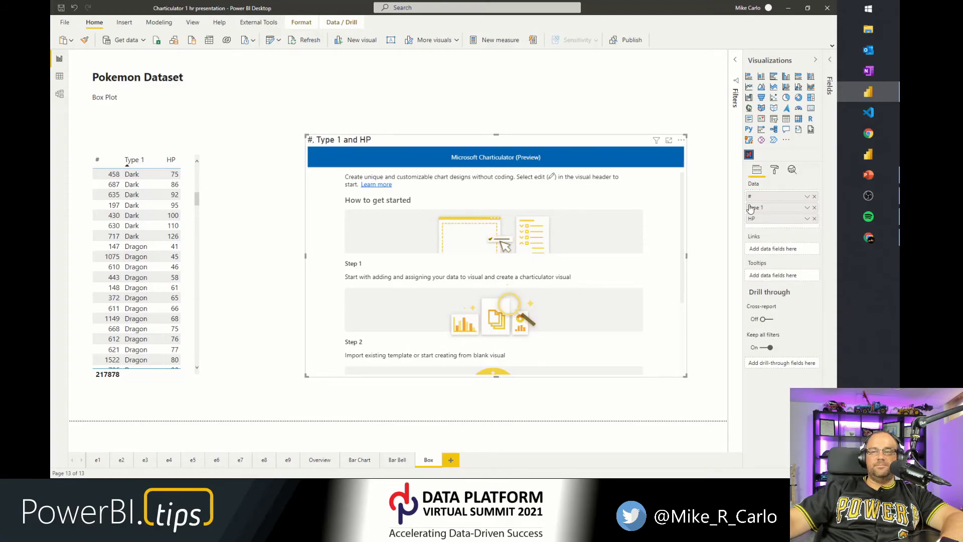
left_click(681, 142)
left_click(693, 153)
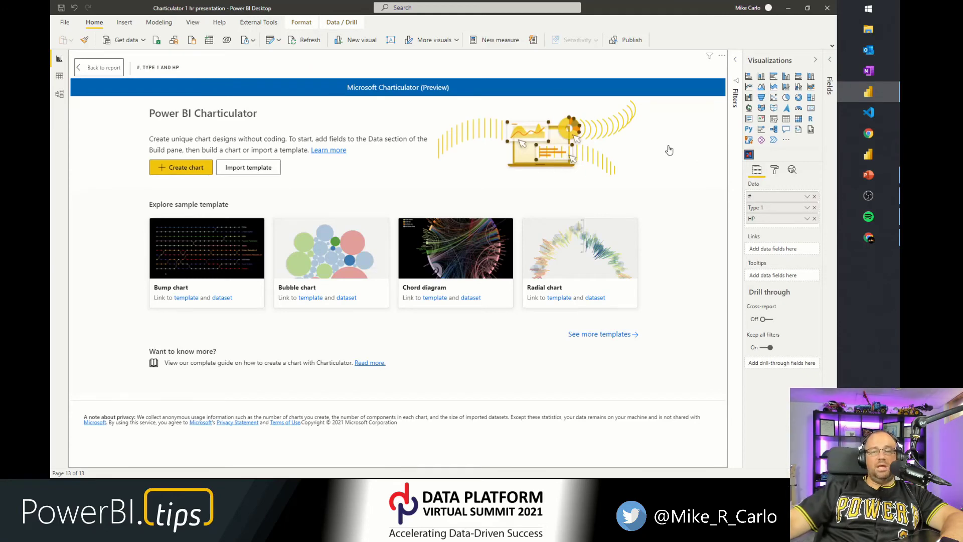
Create a blank chart, set the plot segment sub-layout to Stack Y, and bind Type 1 to its Y axis.
left_click(199, 168)
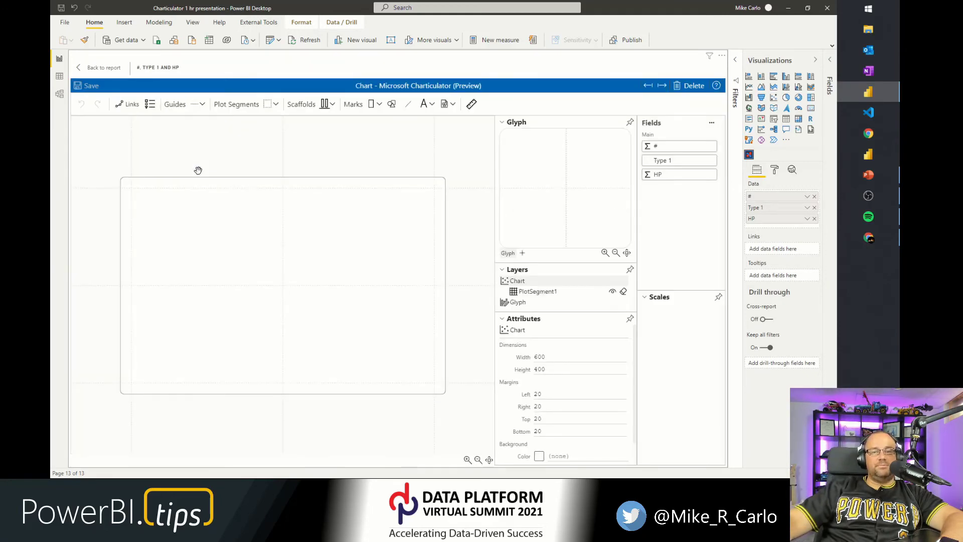
left_click(371, 216)
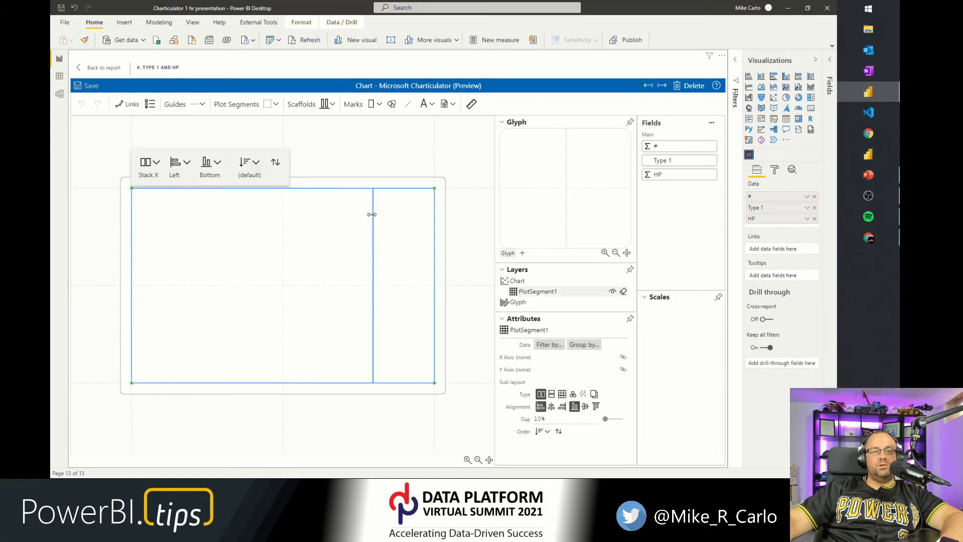
left_click(153, 167)
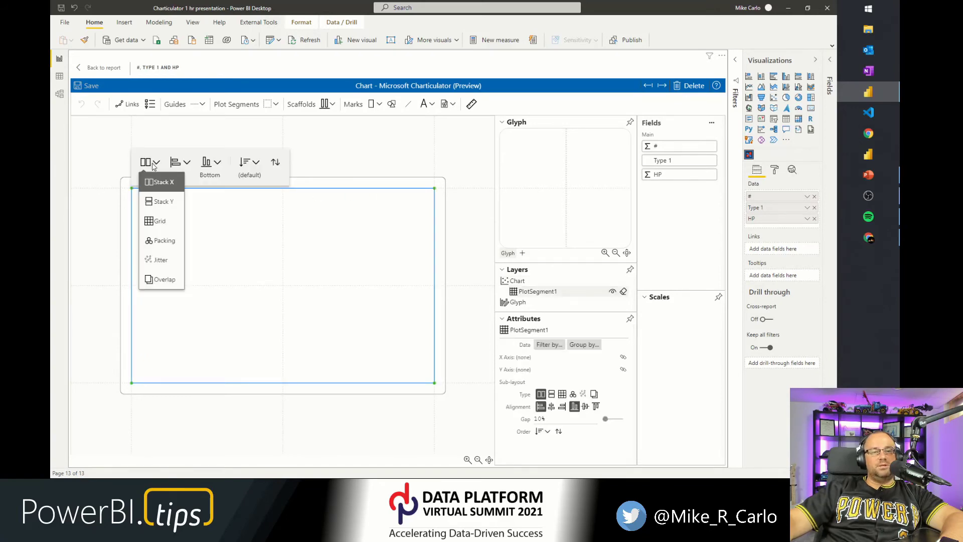
left_click(161, 201)
left_click(355, 147)
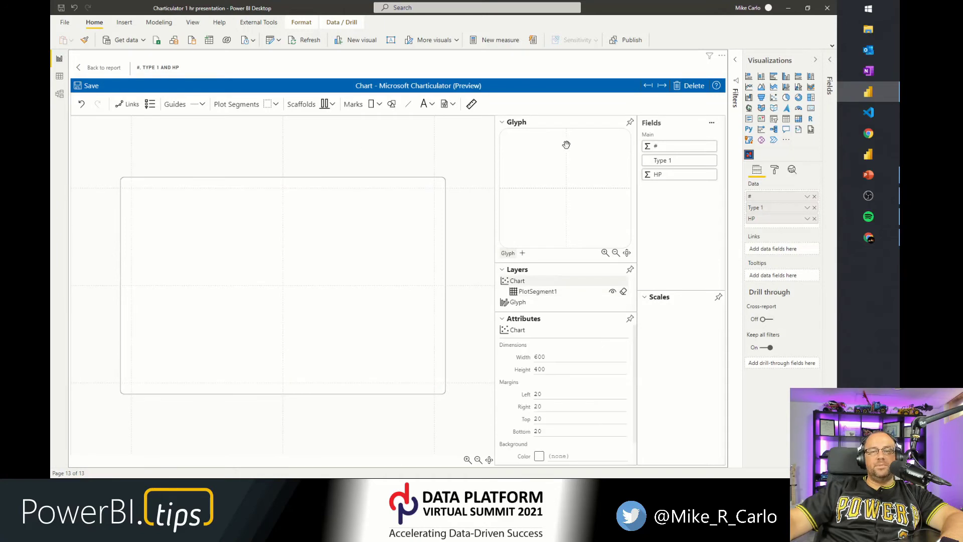
left_click_drag(667, 167, 127, 280)
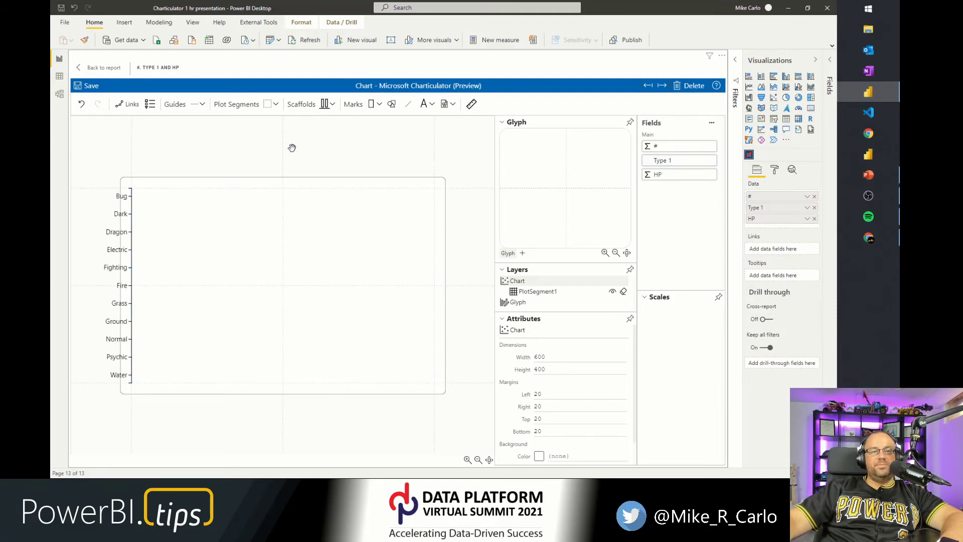
Add a rectangle mark to the glyph and bind its width to the HP field.
left_click(713, 124)
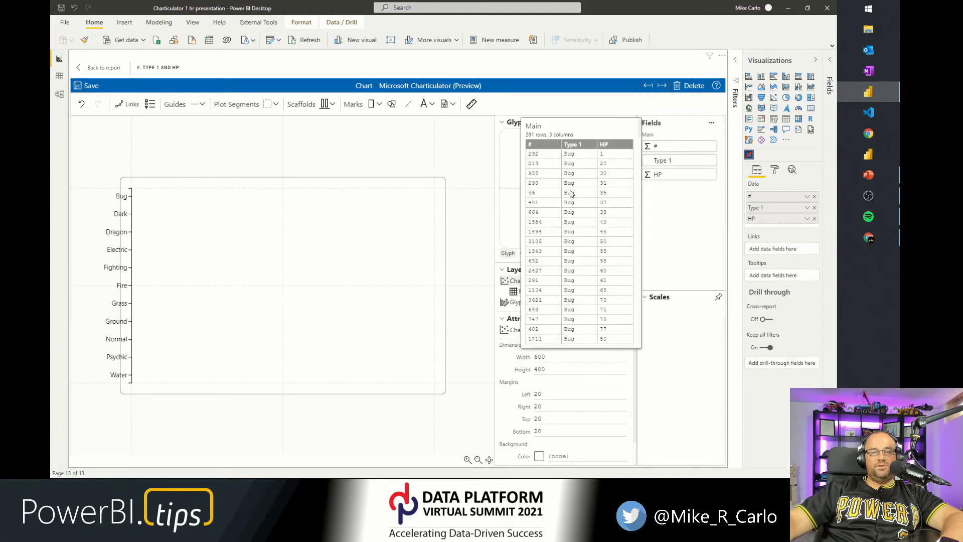
left_click(405, 119)
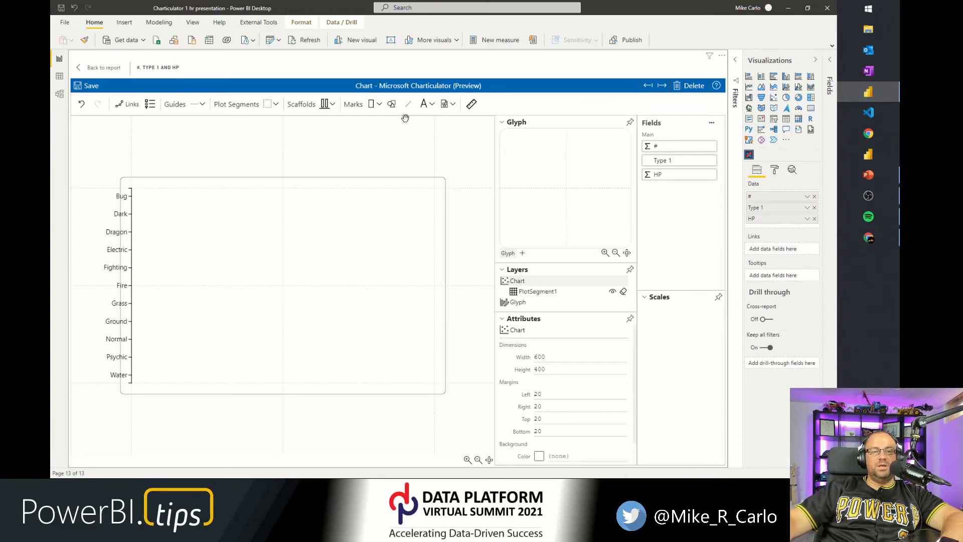
left_click_drag(372, 105, 531, 177)
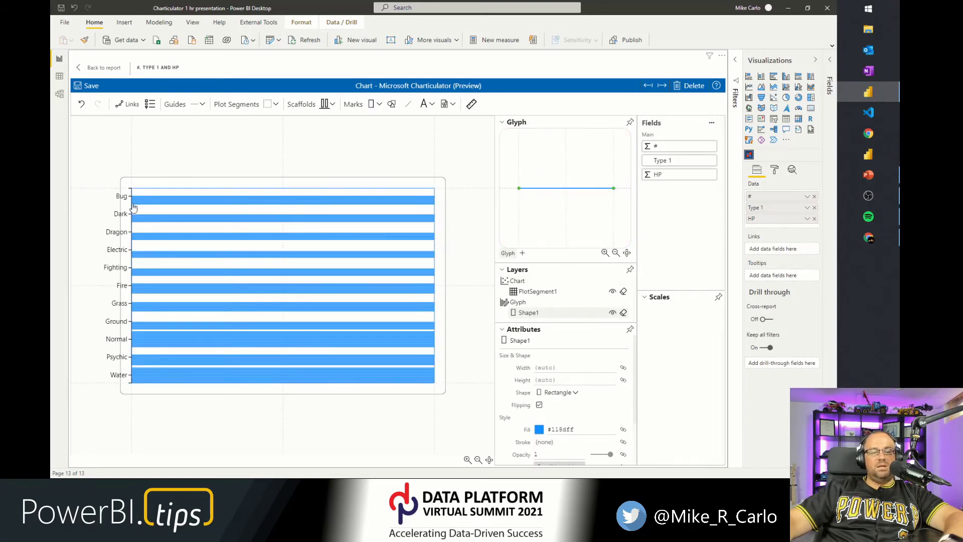
scroll(133, 207, "up", 10)
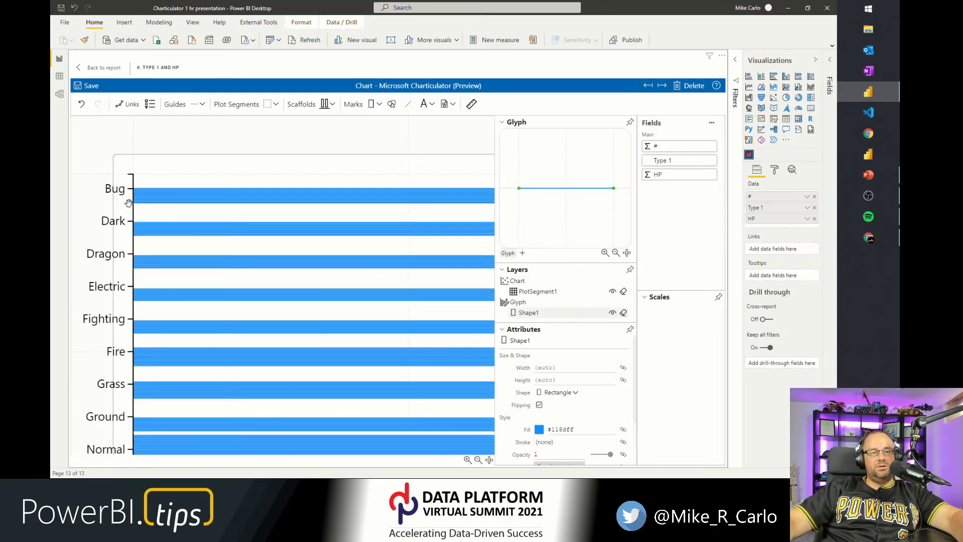
scroll(135, 194, "up", 3)
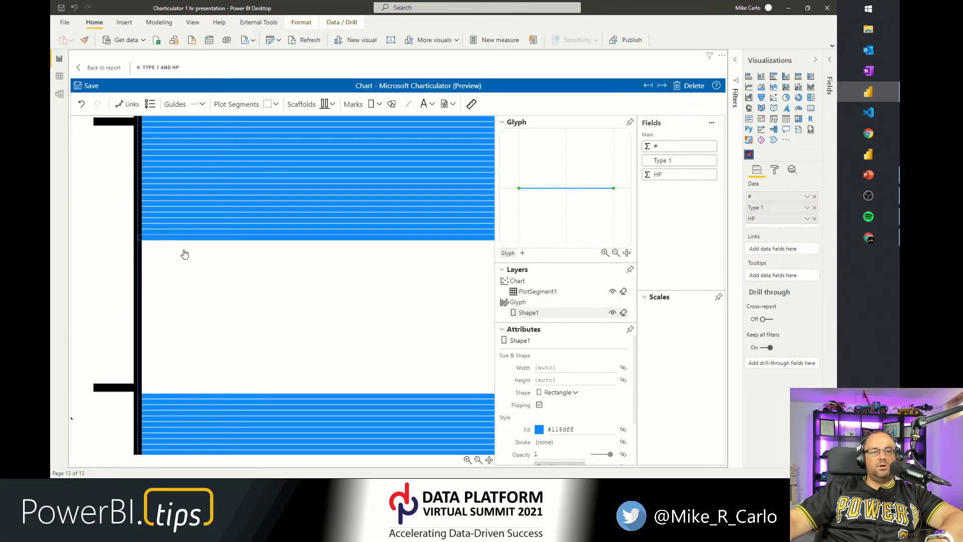
scroll(182, 241, "down", 8)
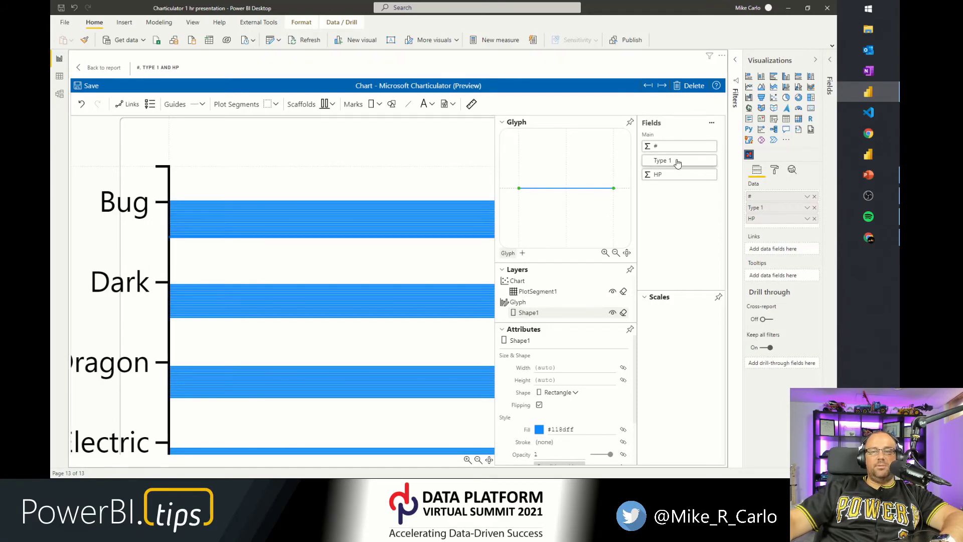
left_click_drag(671, 178, 576, 193)
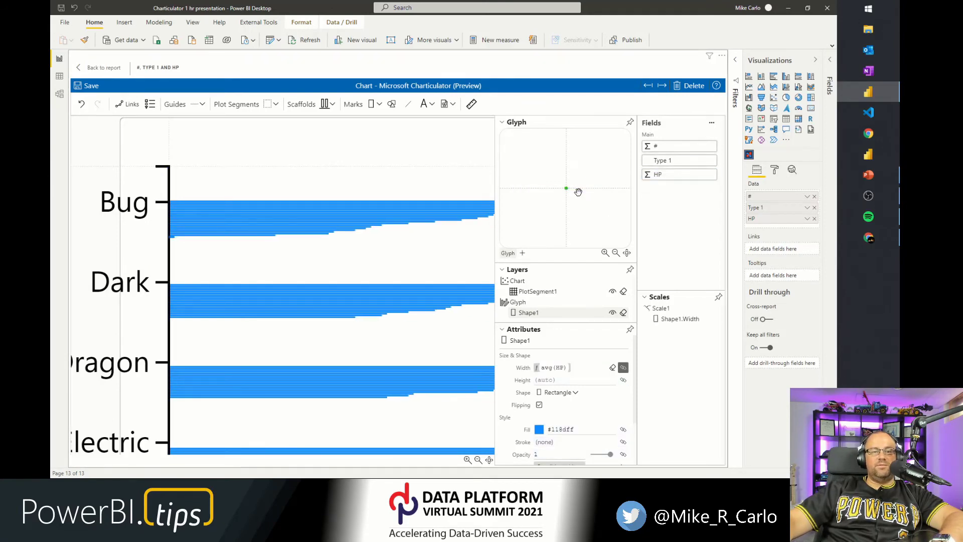
scroll(379, 240, "down", 4)
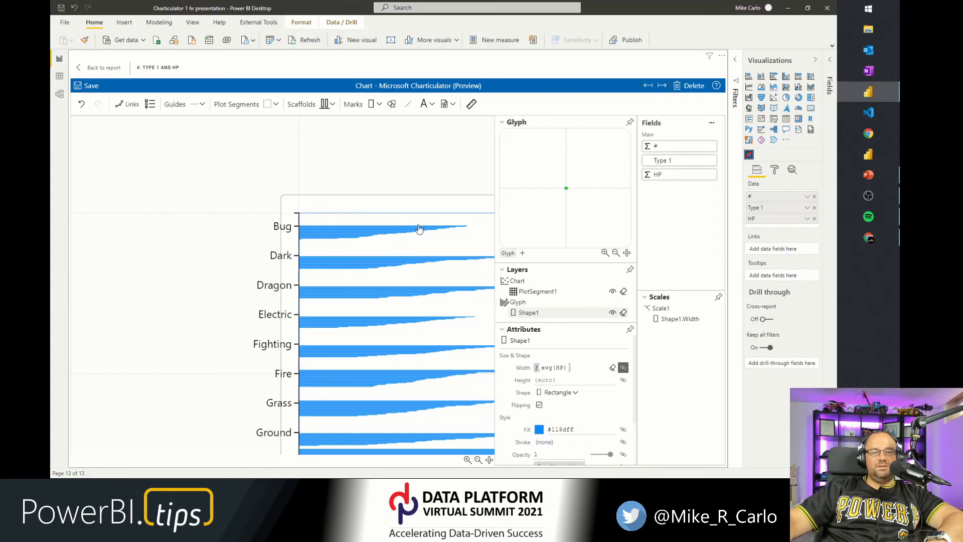
scroll(387, 246, "up", 5)
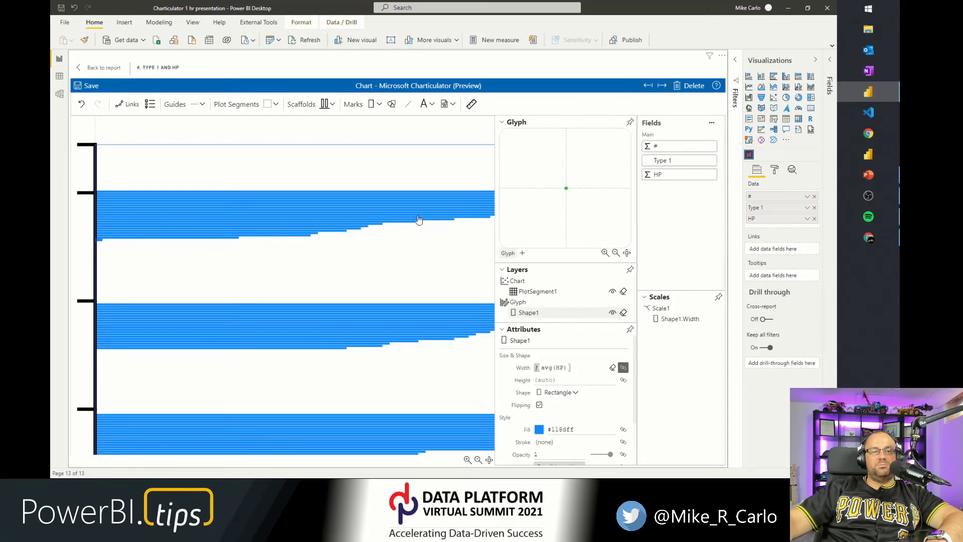
scroll(351, 230, "down", 5)
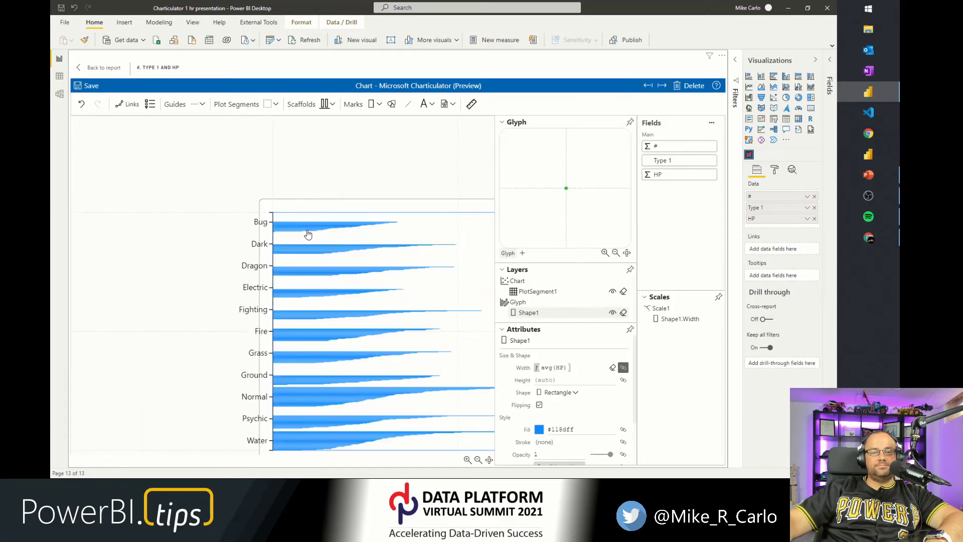
scroll(315, 253, "down", 1)
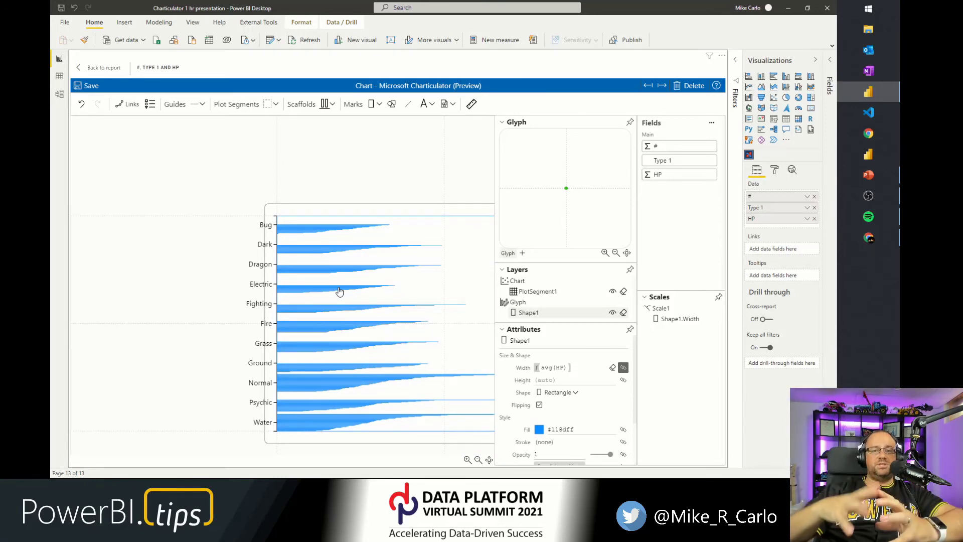
Group the plot segment's data by Type 1.
left_click(531, 285)
left_click(531, 292)
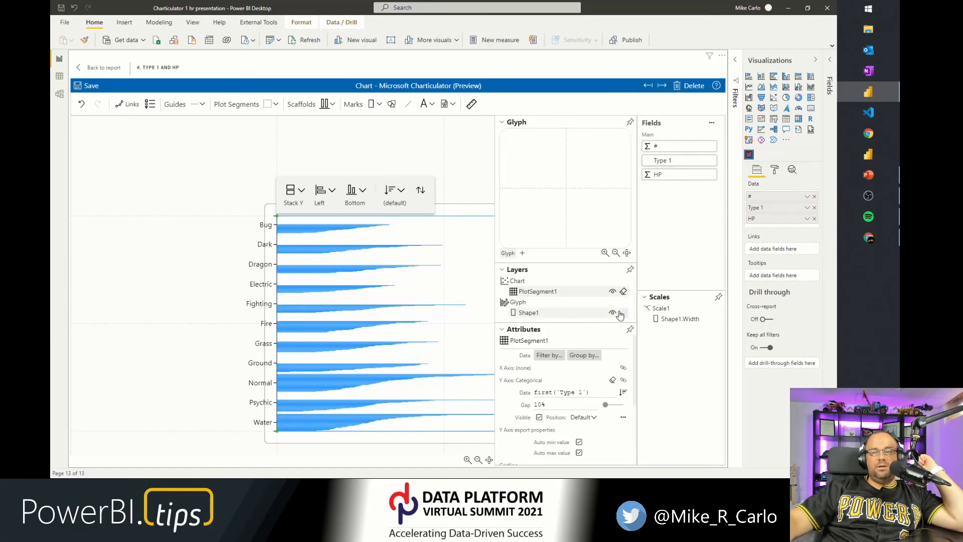
left_click(585, 355)
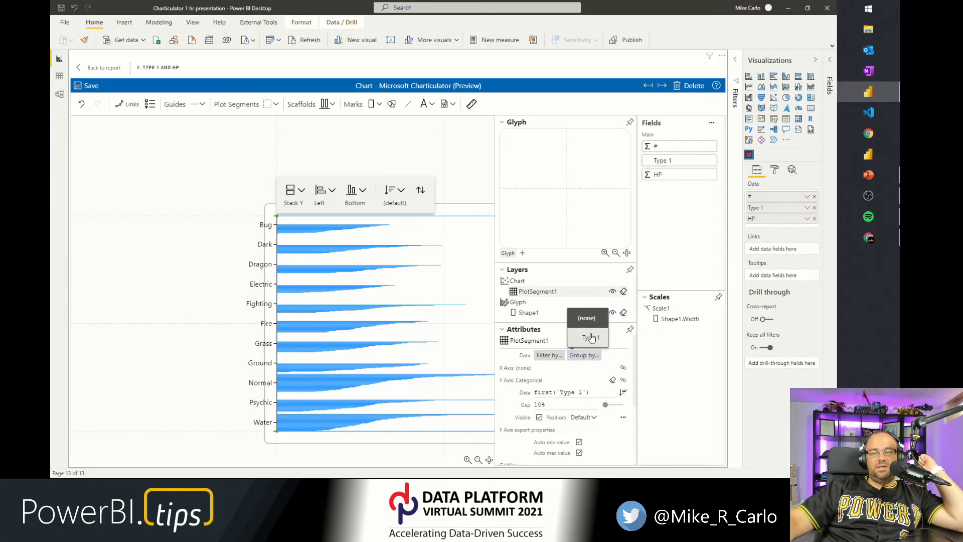
left_click(590, 339)
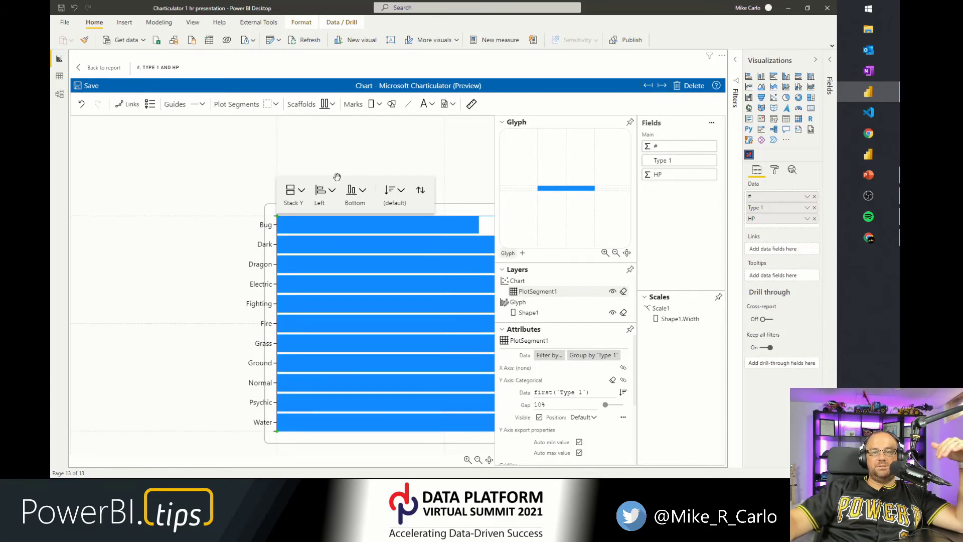
left_click_drag(375, 147, 223, 119)
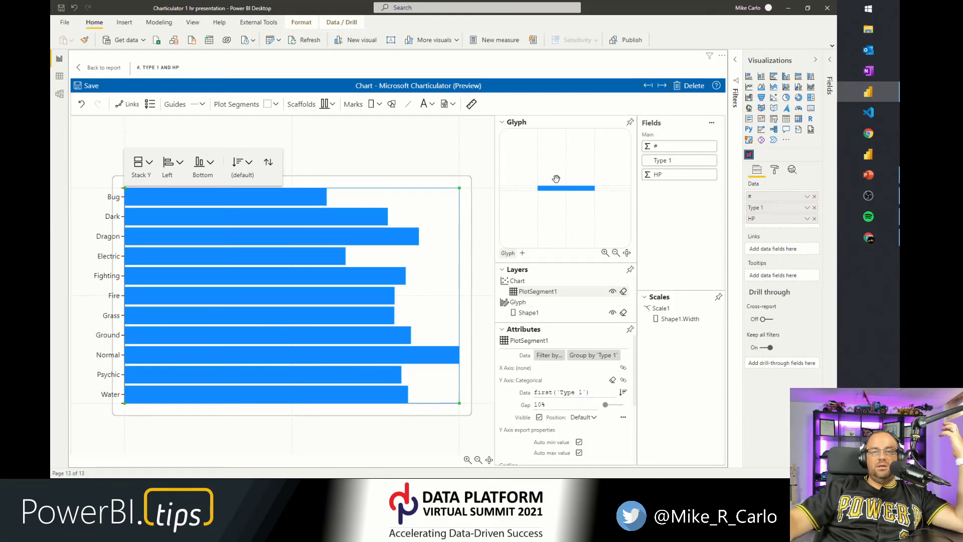
Delete the rectangle mark from the glyph.
left_click(290, 202)
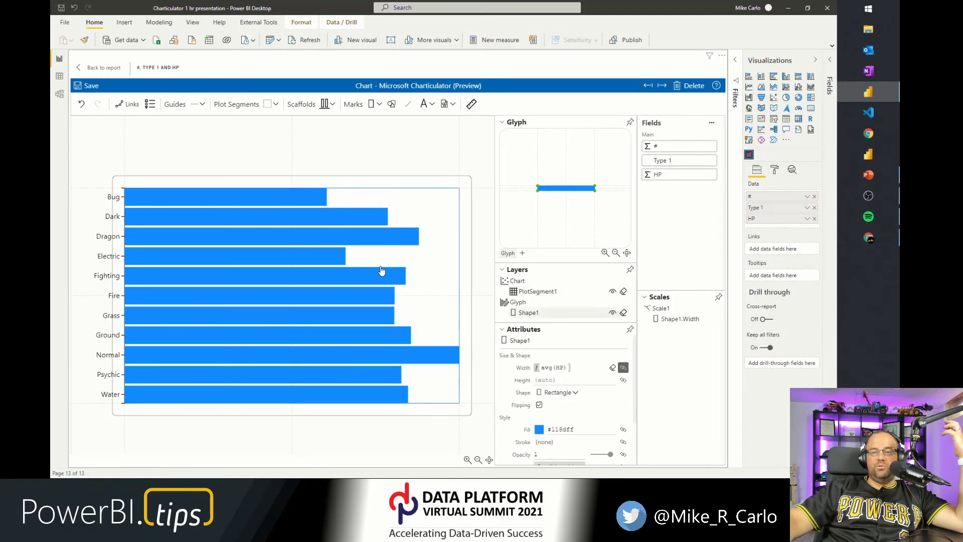
left_click(544, 369)
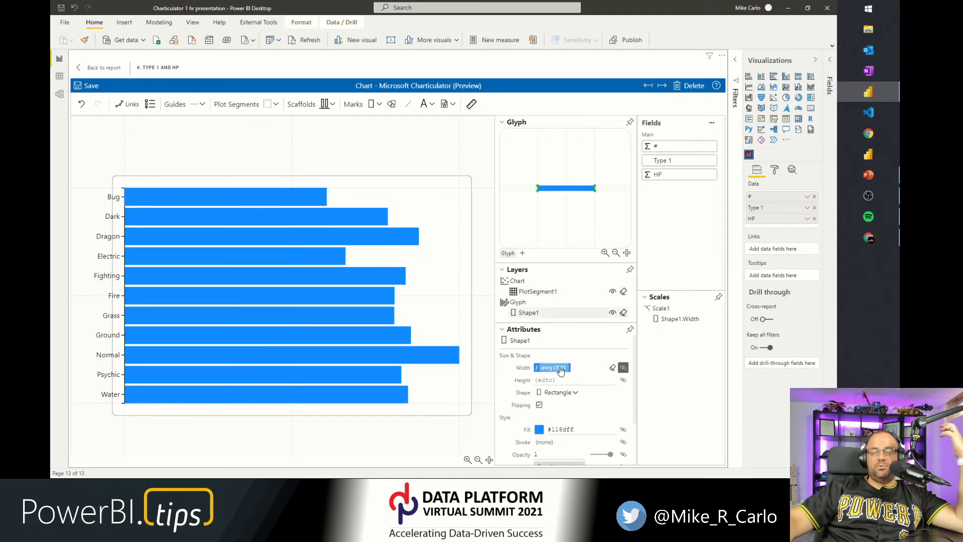
left_click_drag(545, 364, 157, 437)
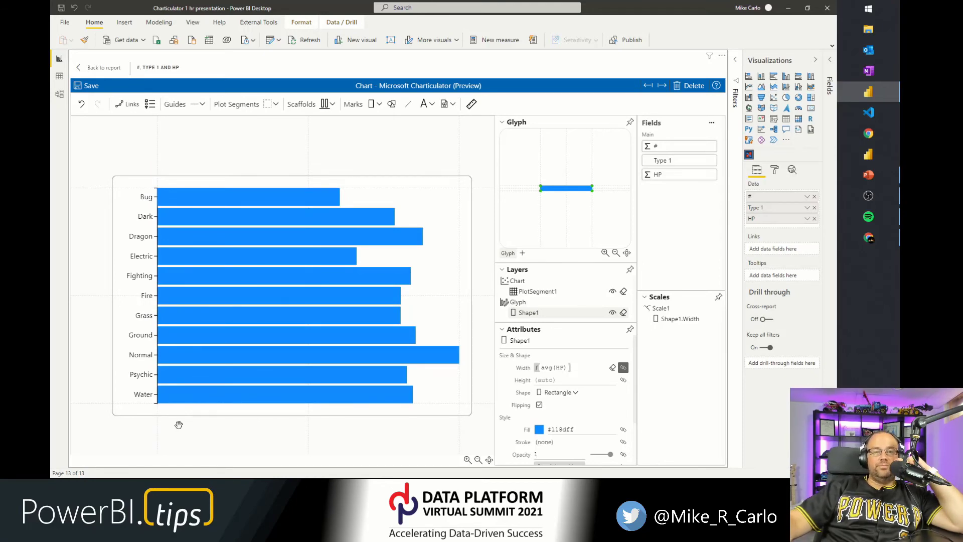
left_click(563, 202)
left_click(561, 190)
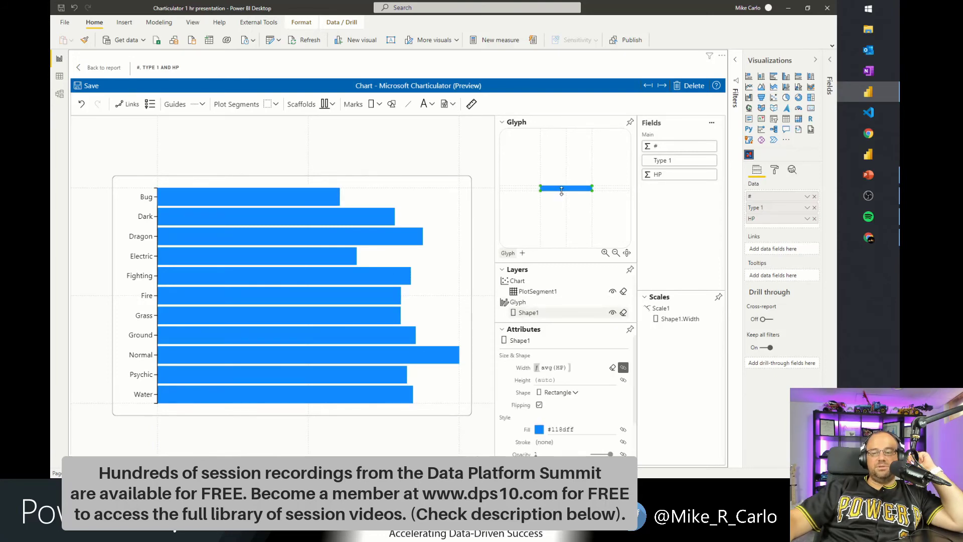
key("Delete")
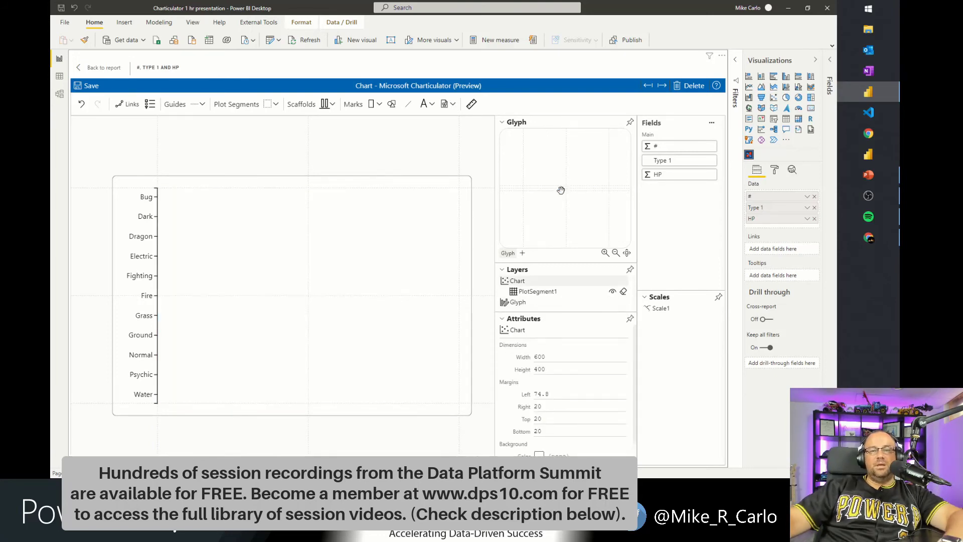
Undock the glyph editor into a floating window and enlarge it.
left_click(630, 122)
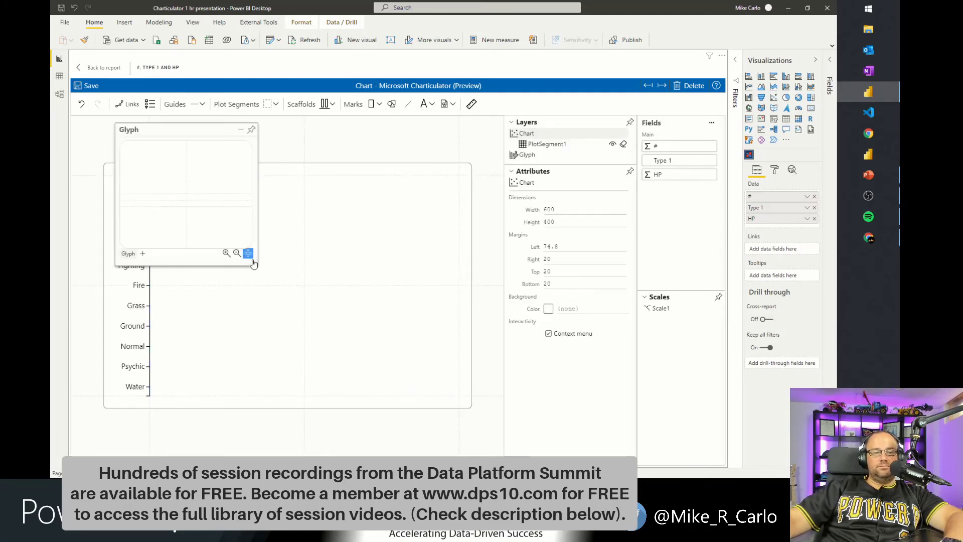
left_click_drag(256, 264, 461, 417)
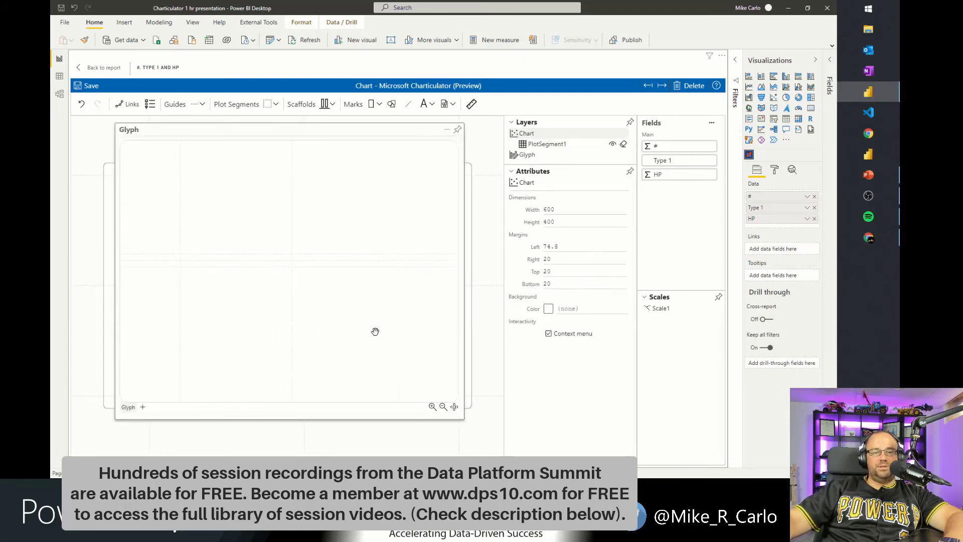
Draw a horizontal data axis across the glyph with the Data Axis tool.
left_click(472, 106)
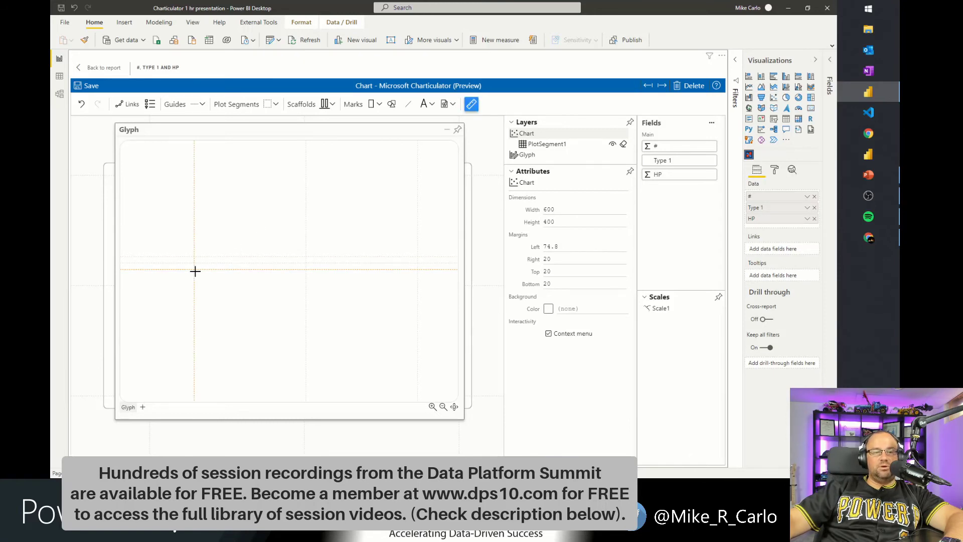
left_click_drag(197, 277, 418, 270)
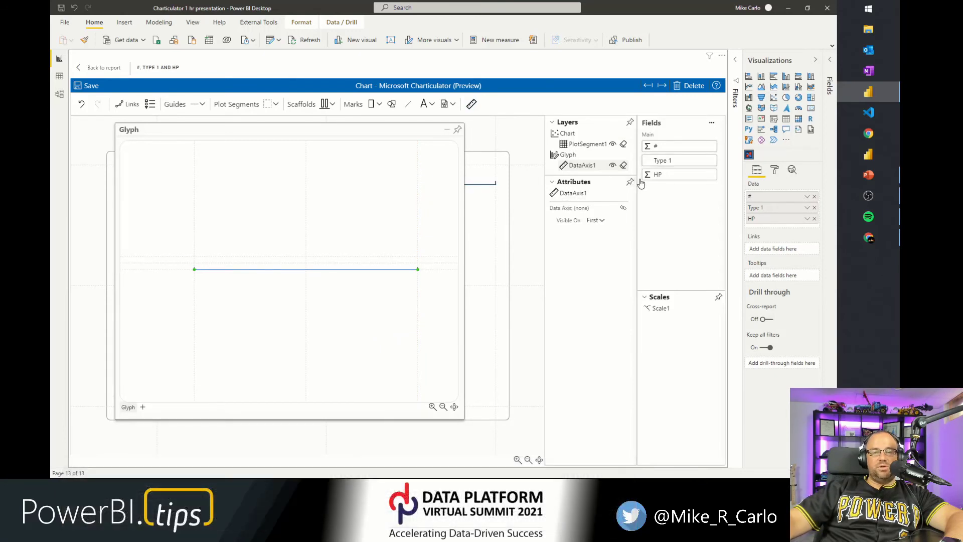
left_click(553, 122)
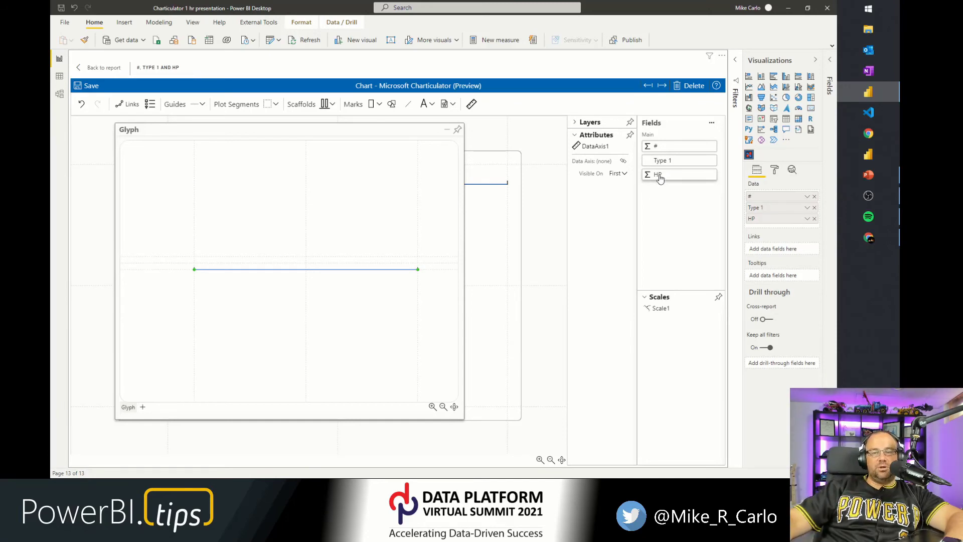
Bind HP to the glyph's data axis and change its expression to min(HP).
left_click_drag(657, 175, 277, 270)
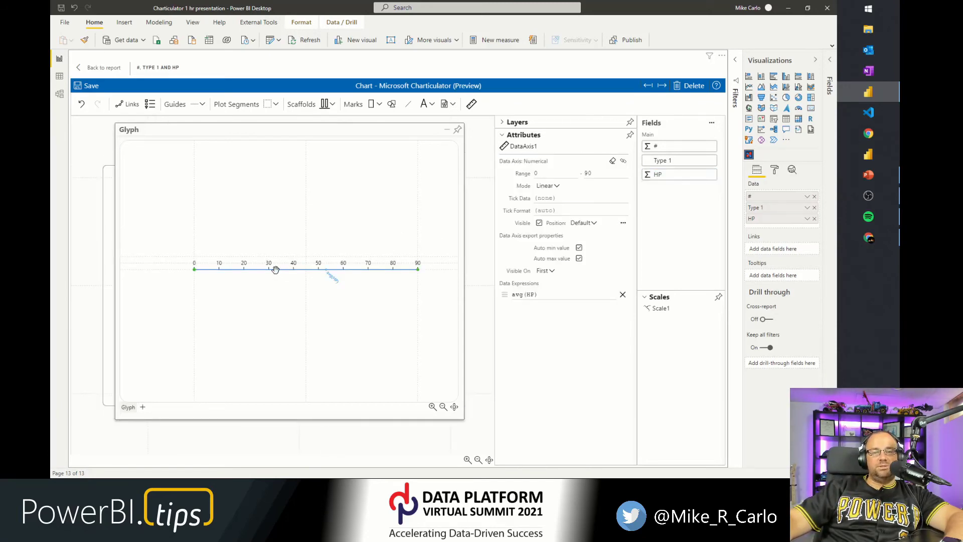
triple_click(517, 295)
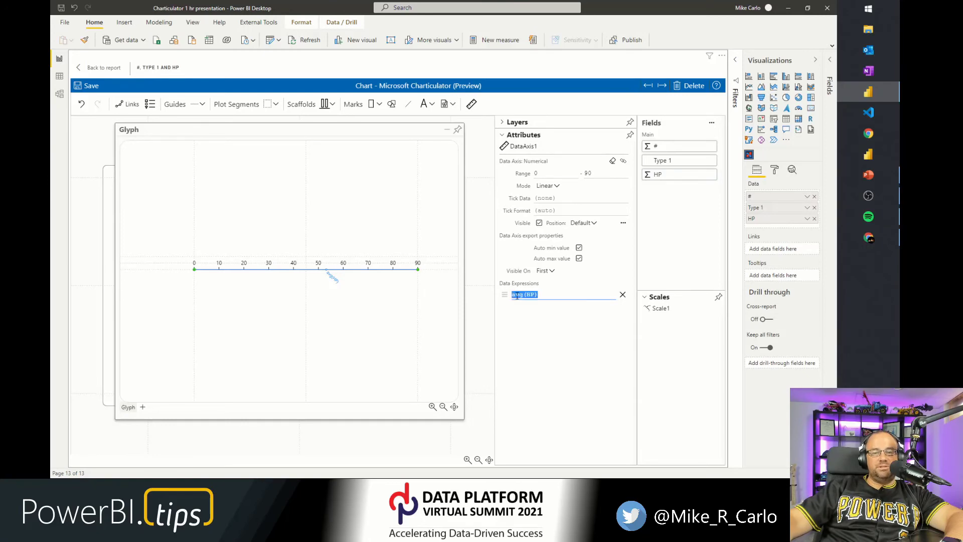
double_click(516, 295)
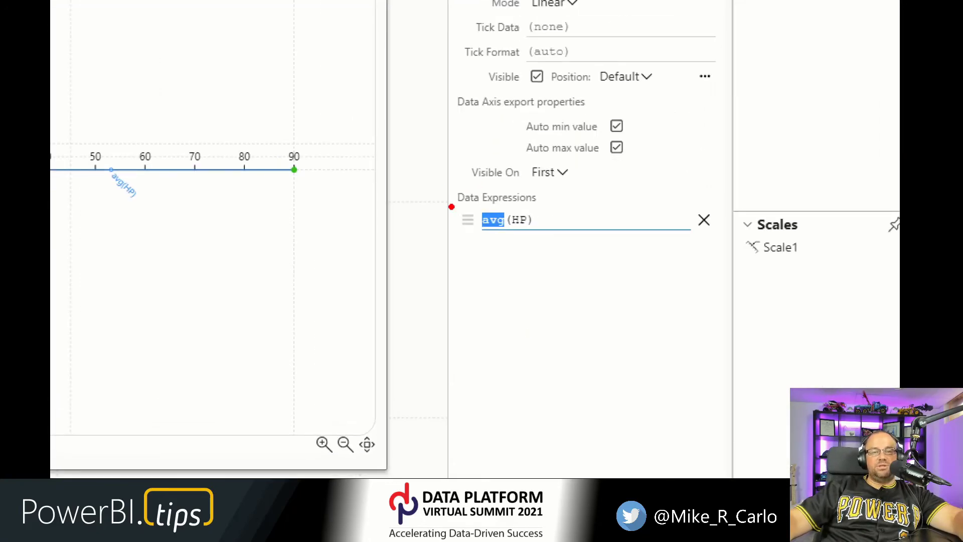
mouse_move(441, 179)
left_mouse_down()
mouse_move(464, 211)
mouse_move(552, 253)
left_mouse_up()
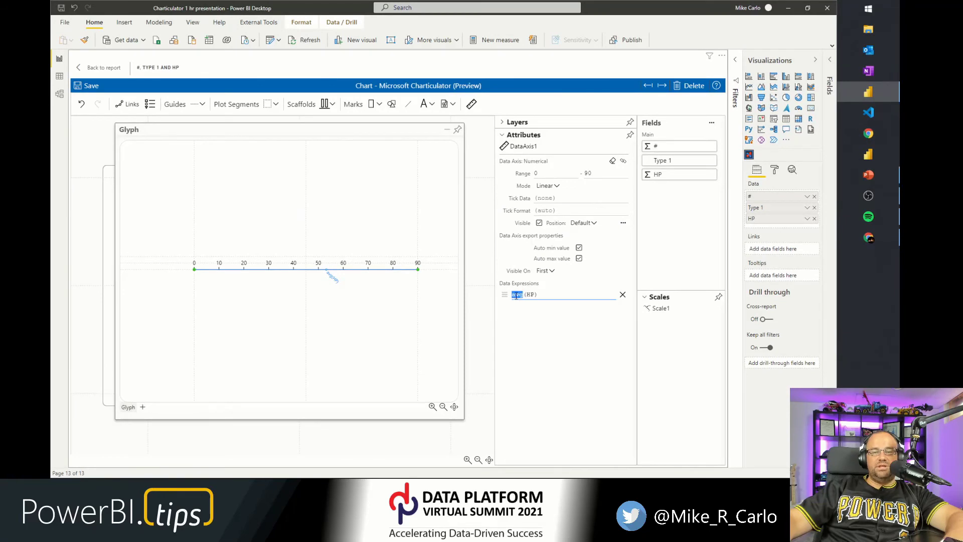
type("min")
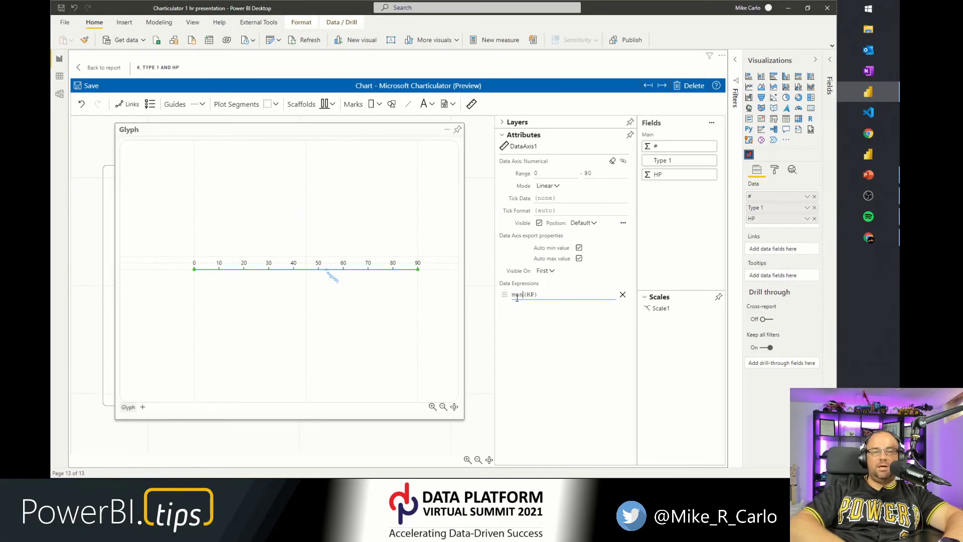
left_click(527, 319)
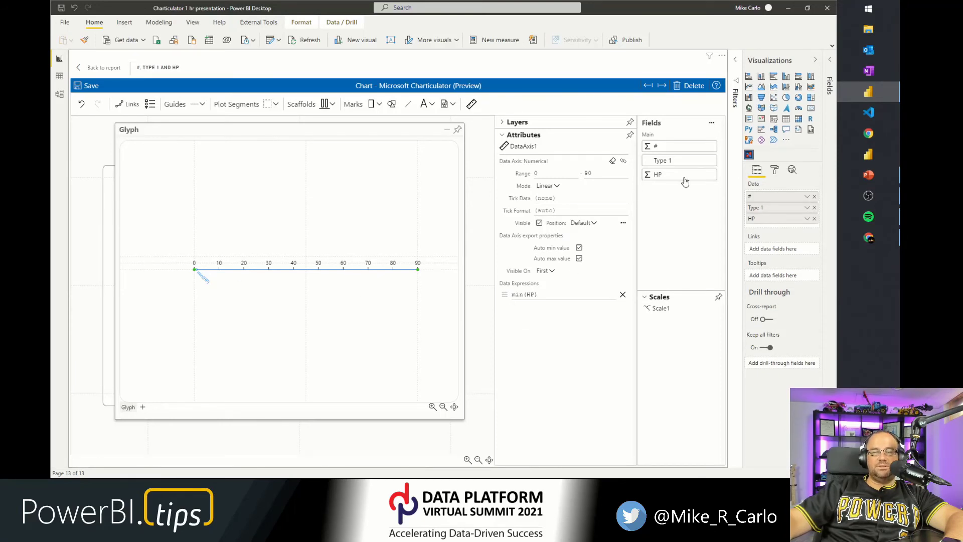
Bind HP to the data axis a second time and set that expression to quantile(HP, 1).
left_click_drag(677, 179, 299, 267)
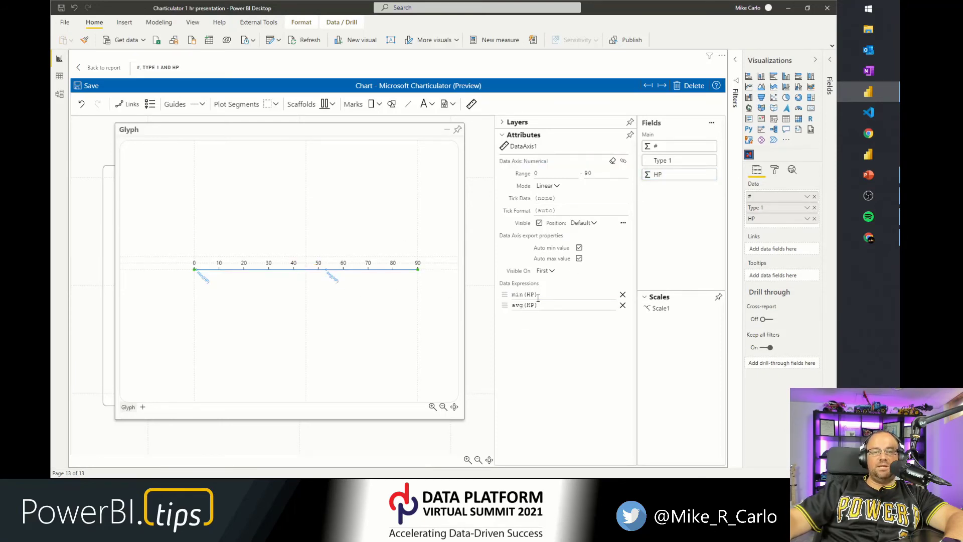
left_click(516, 307)
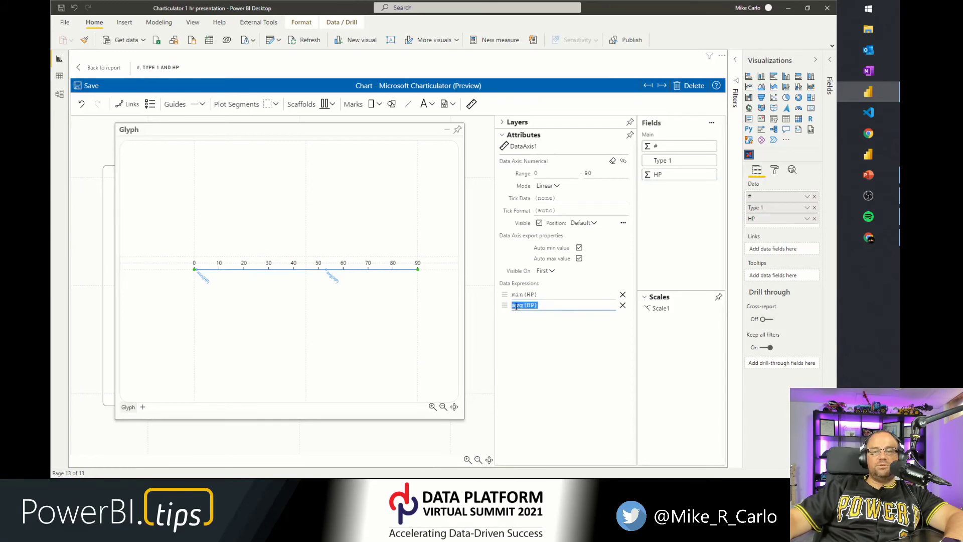
double_click(521, 306)
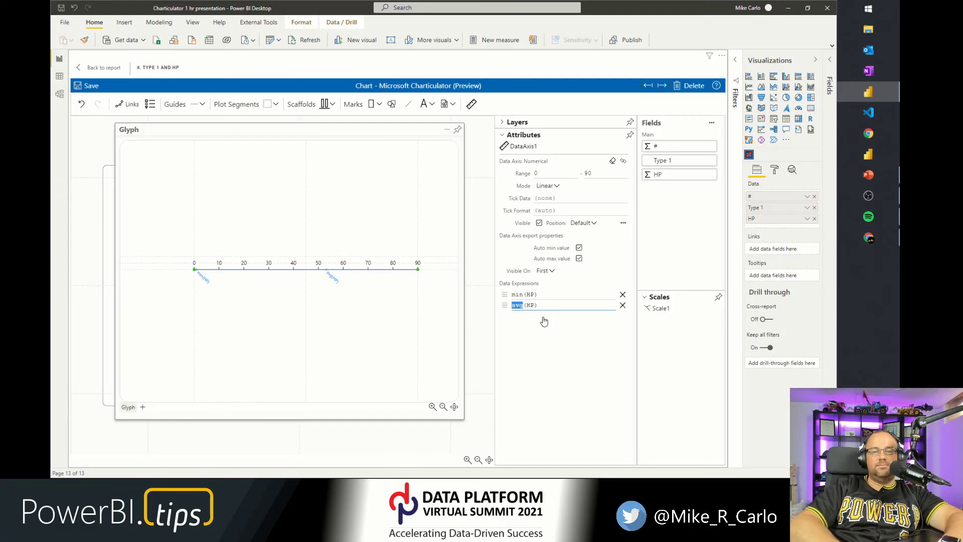
type("quantile")
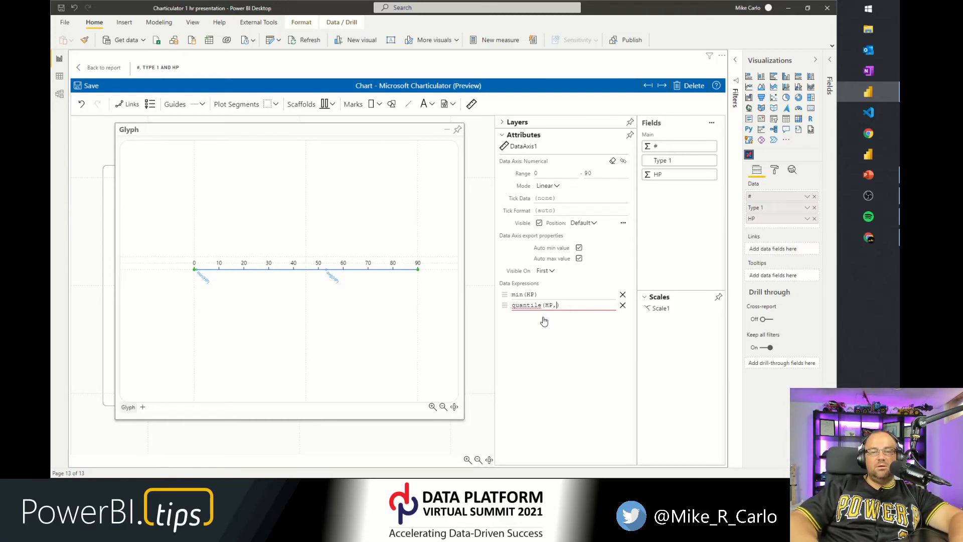
type("1")
key("Return")
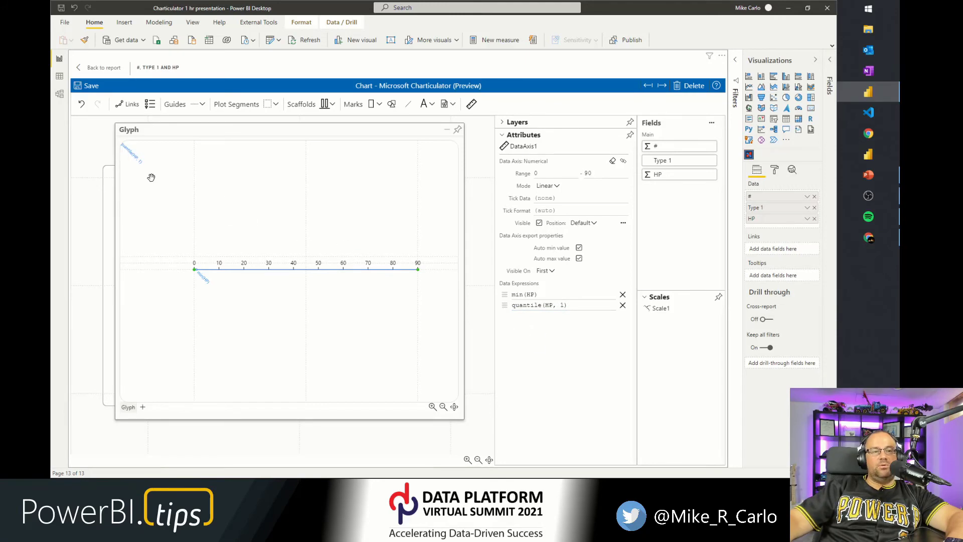
Try rewriting the second expression as q1(HP) and Q1(HP), re-enter quantile(HP, 1), then delete it.
left_click(559, 306)
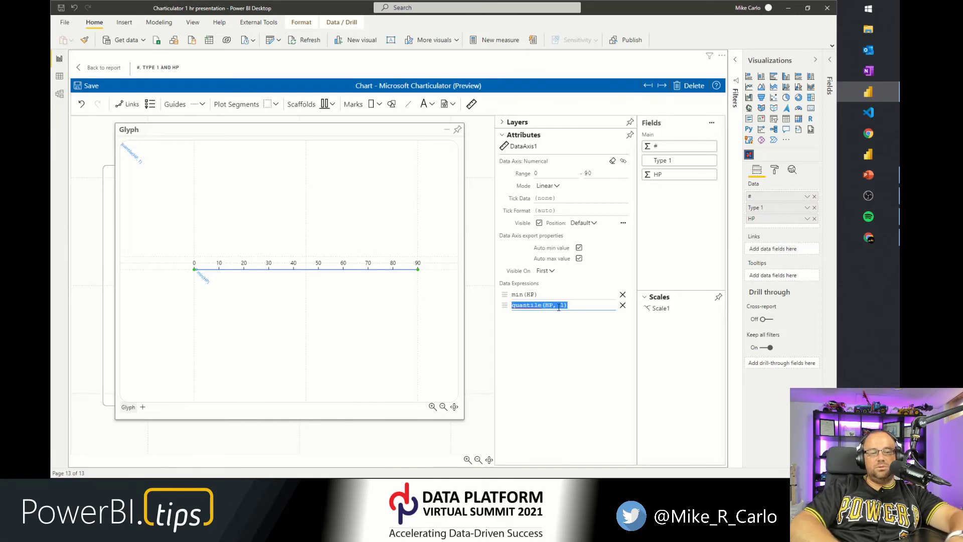
type("q1(HP")
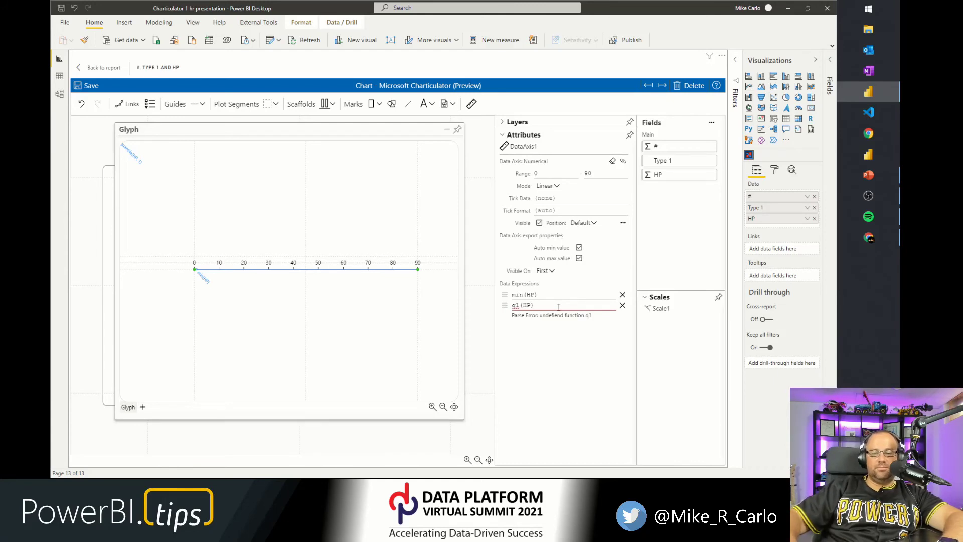
key("BackSpace")
key("BackSpace")
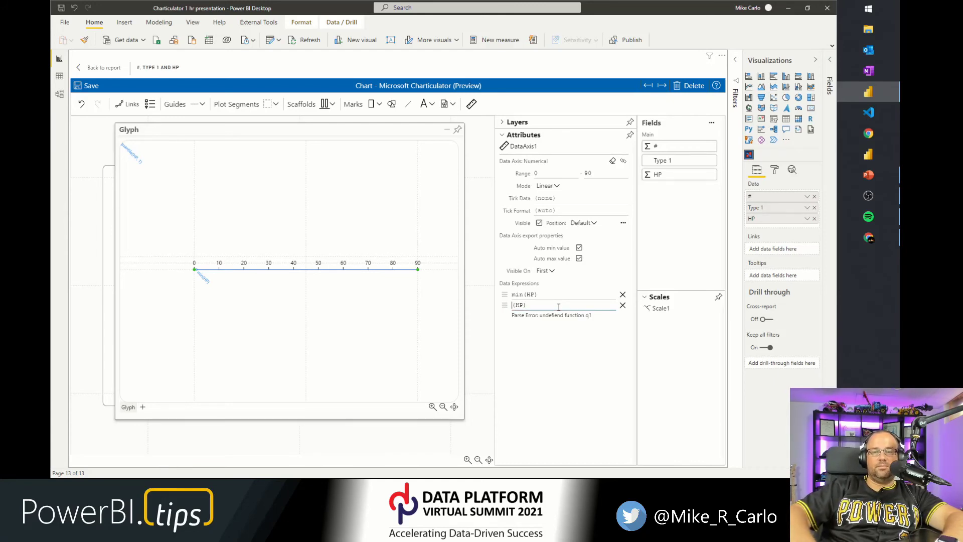
type("q")
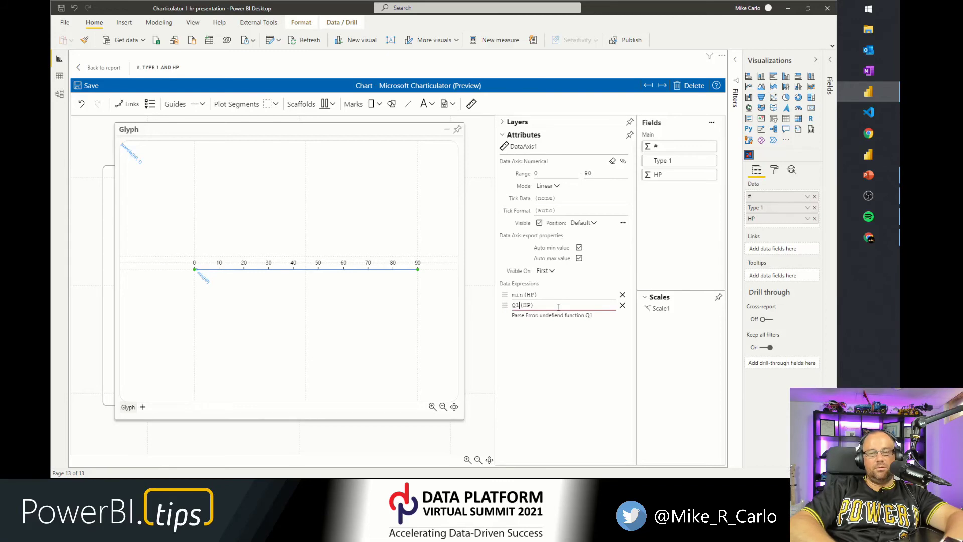
type("uantile(HP")
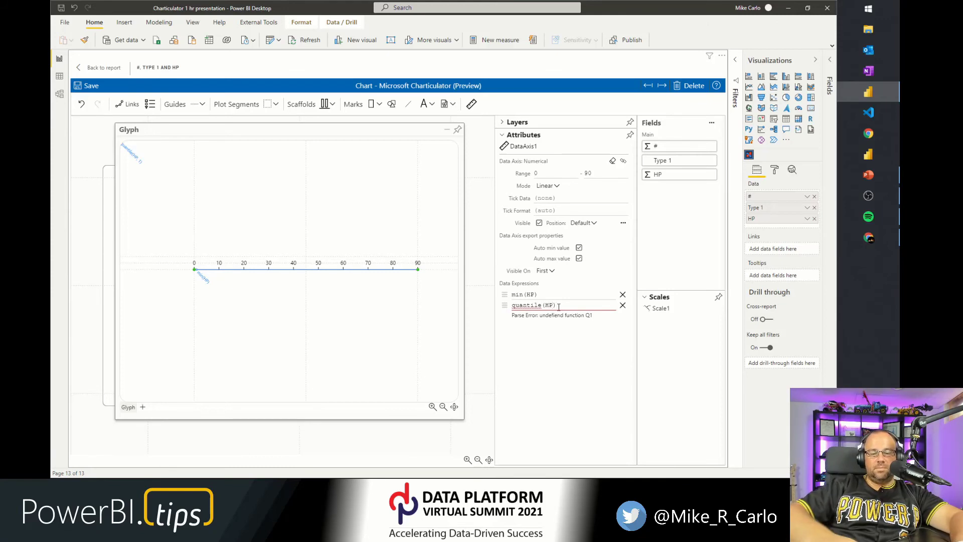
type(", 1")
left_click(563, 374)
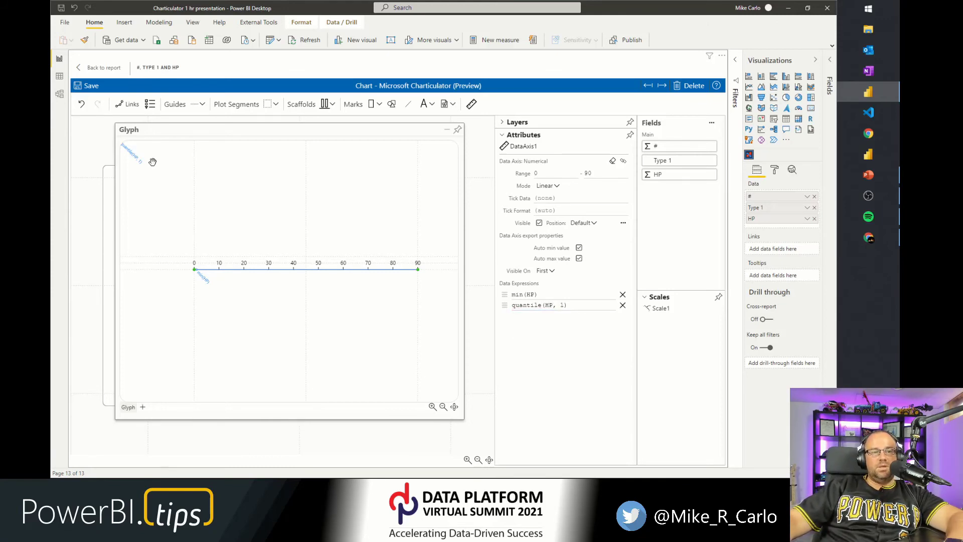
left_click(622, 305)
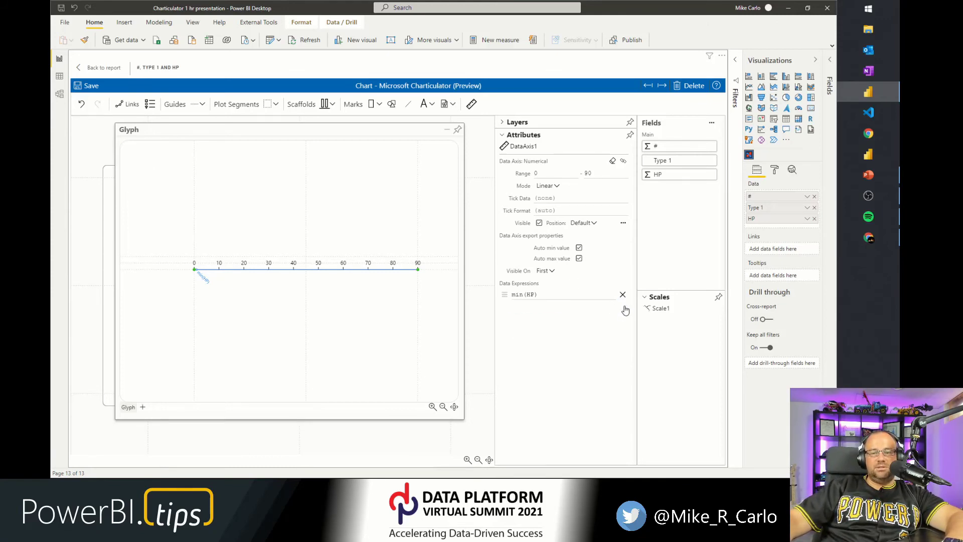
Add another HP expression to the data axis, set it to quantile(HP, 1), then remove it.
left_click_drag(662, 175, 301, 267)
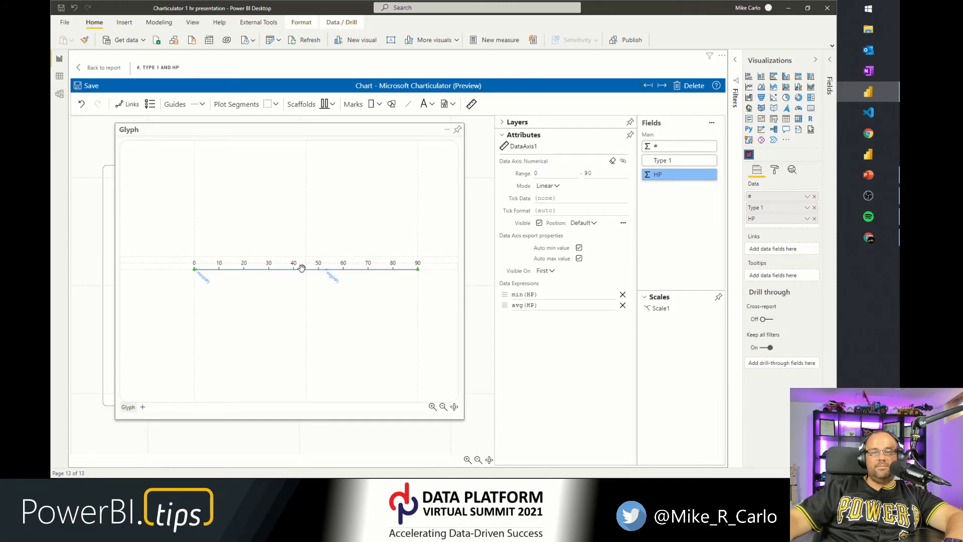
double_click(519, 303)
double_click(517, 306)
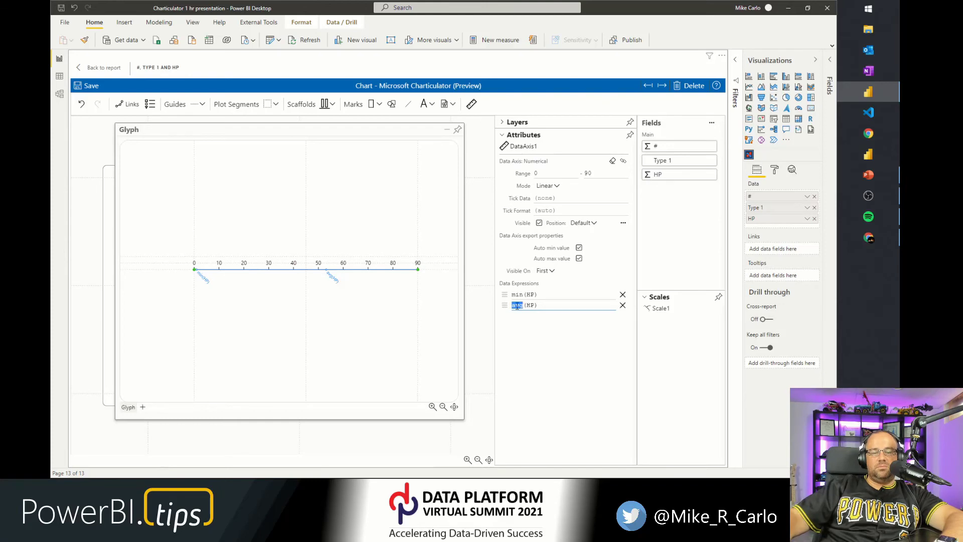
type("quantile")
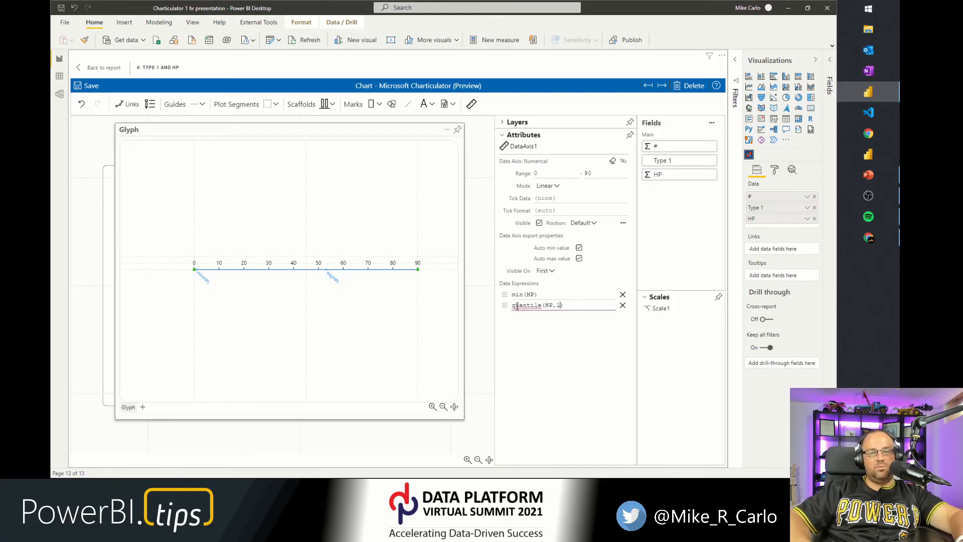
key("Return")
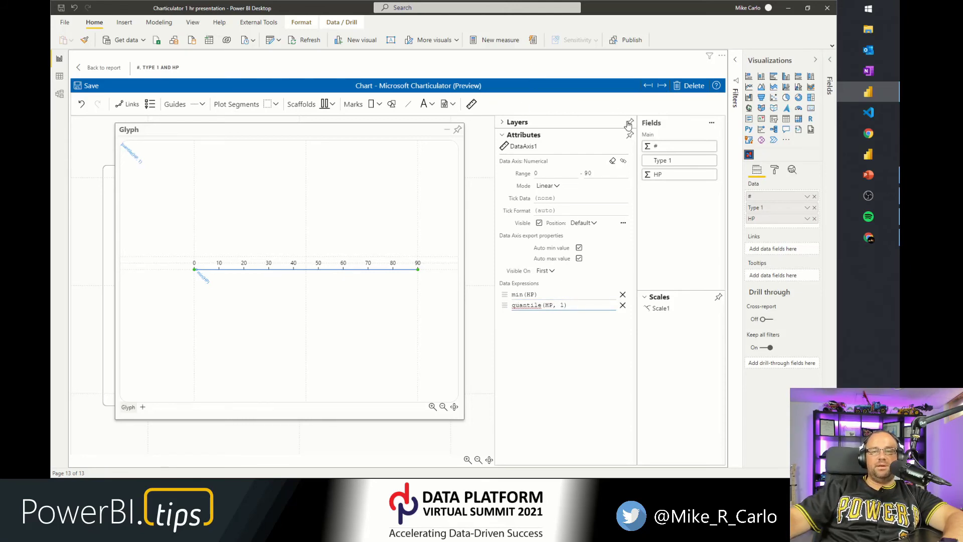
left_click(622, 305)
left_click_drag(671, 173, 558, 161)
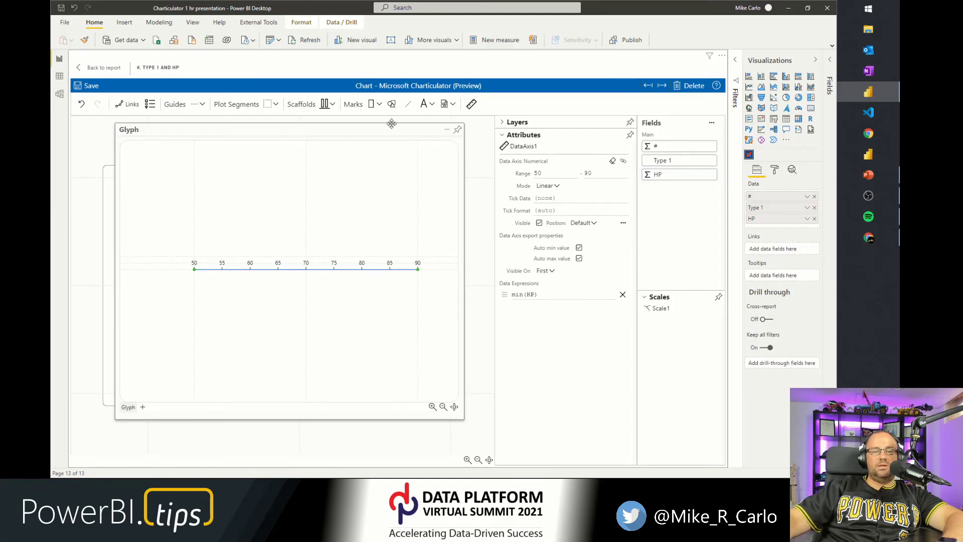
Dock the glyph editor, float it again, enlarge the window and move it over the chart.
left_click(458, 131)
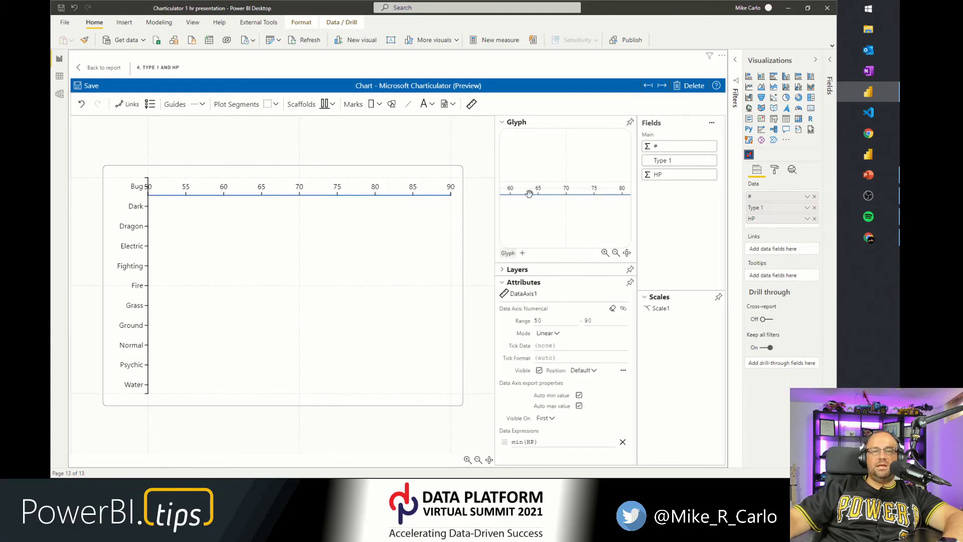
left_click(484, 142)
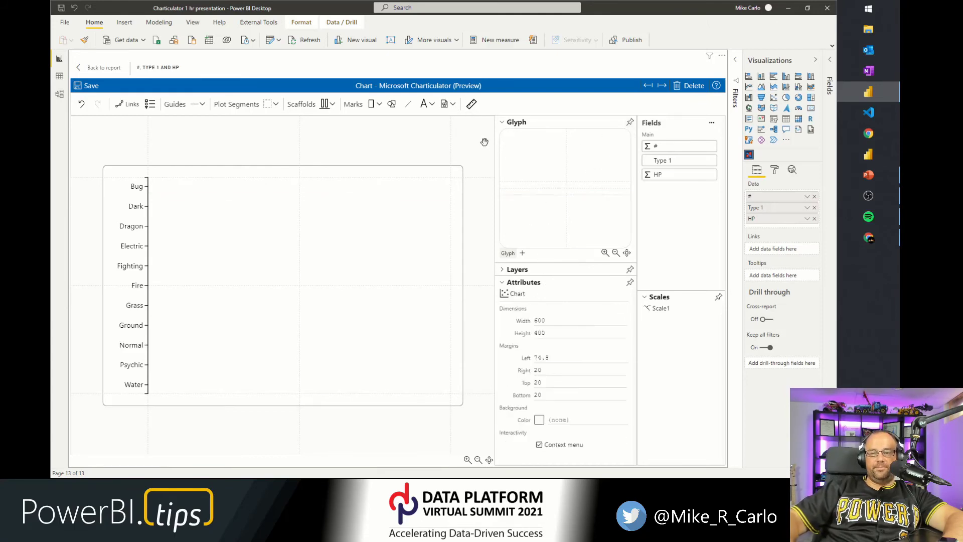
left_click(629, 123)
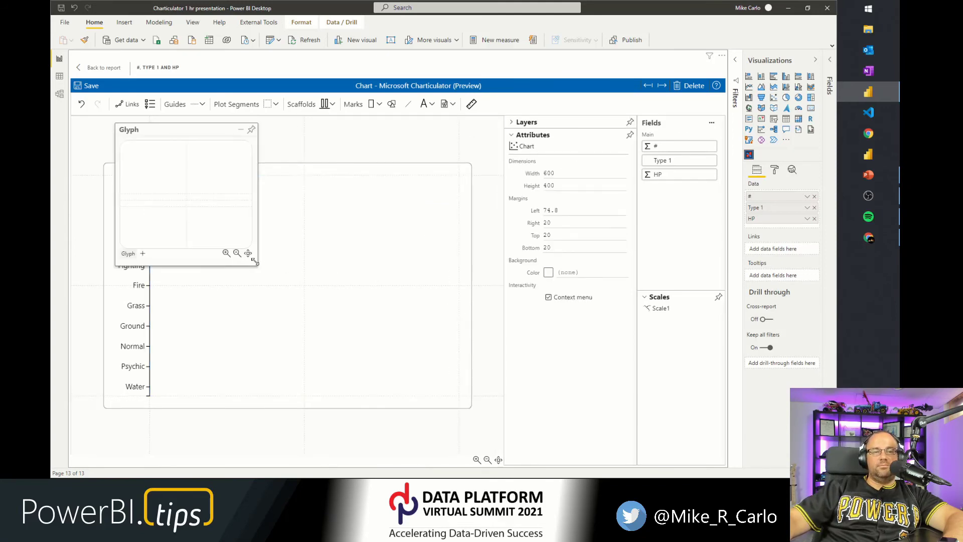
left_click_drag(257, 265, 428, 347)
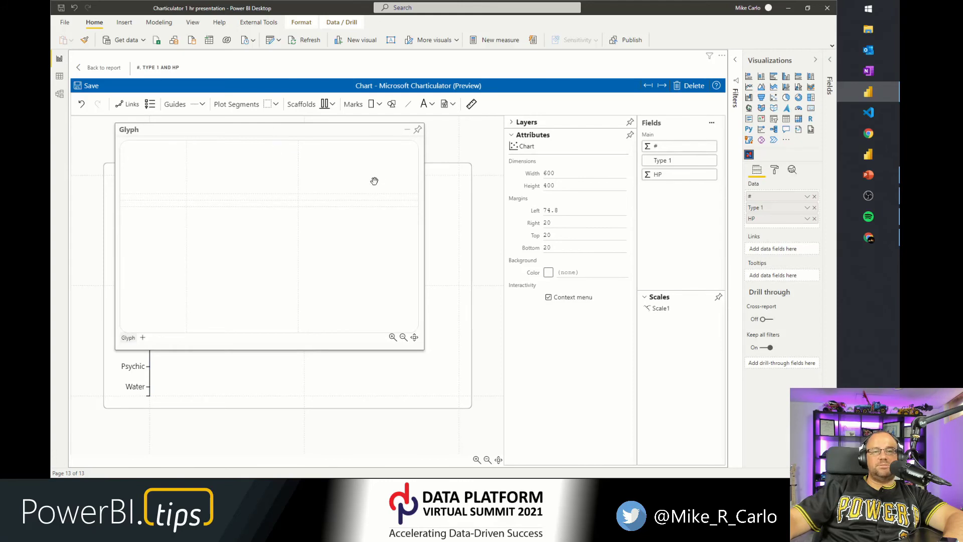
left_click_drag(277, 141, 323, 177)
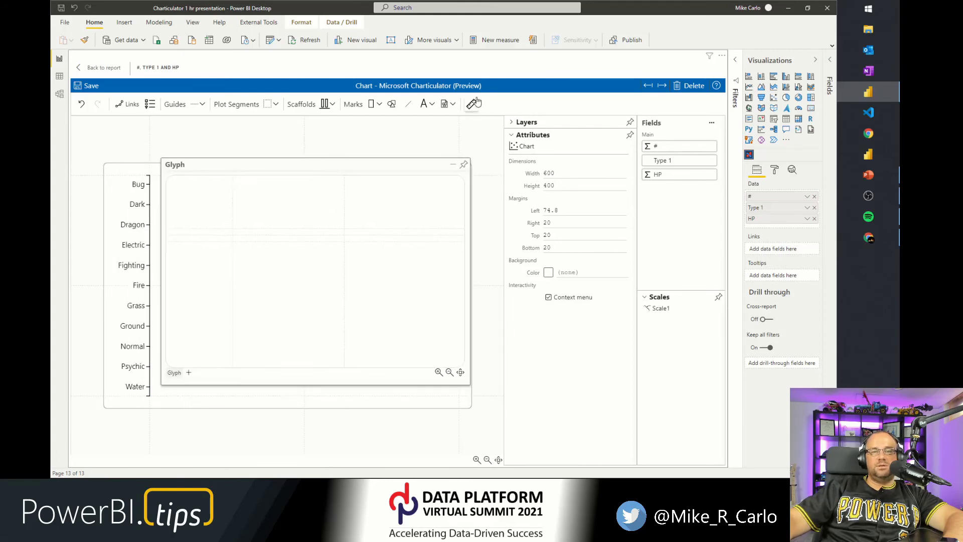
Draw a new horizontal data axis across the glyph and bind HP to it five times as separate expressions.
left_click(471, 105)
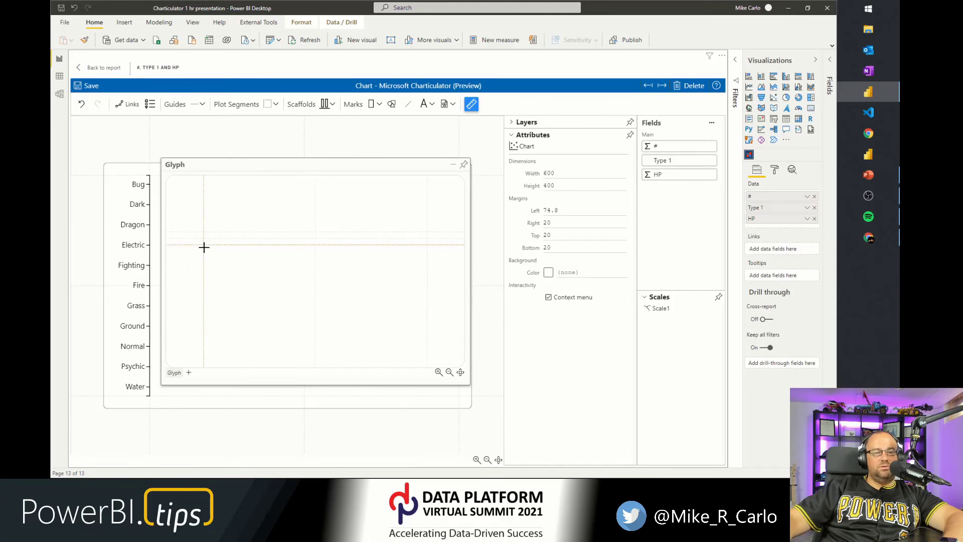
left_click_drag(203, 245, 427, 244)
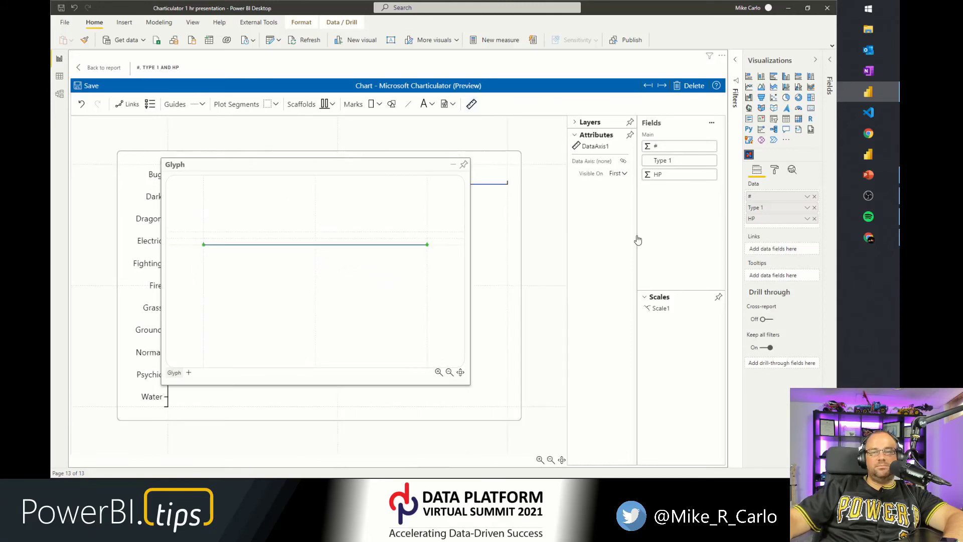
left_click_drag(690, 186, 368, 246)
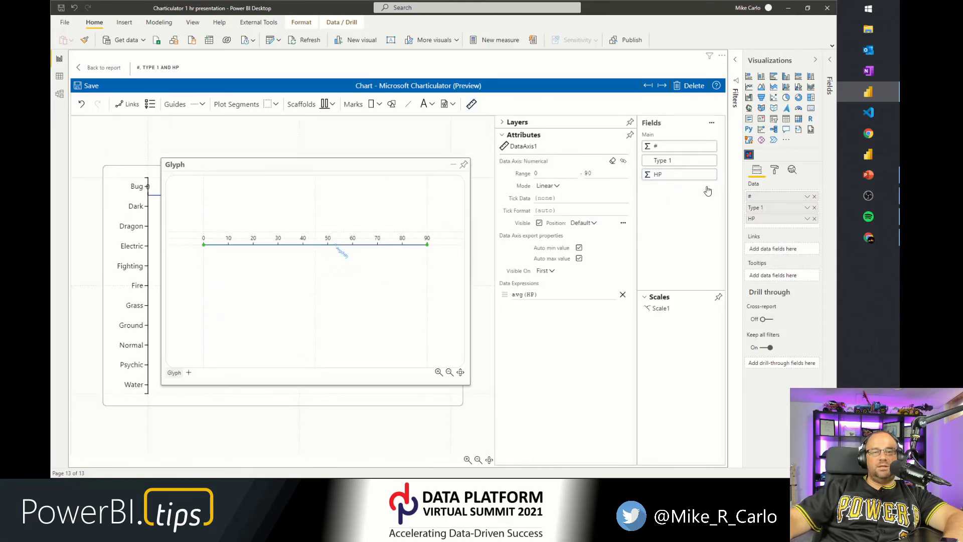
left_click_drag(674, 180, 317, 244)
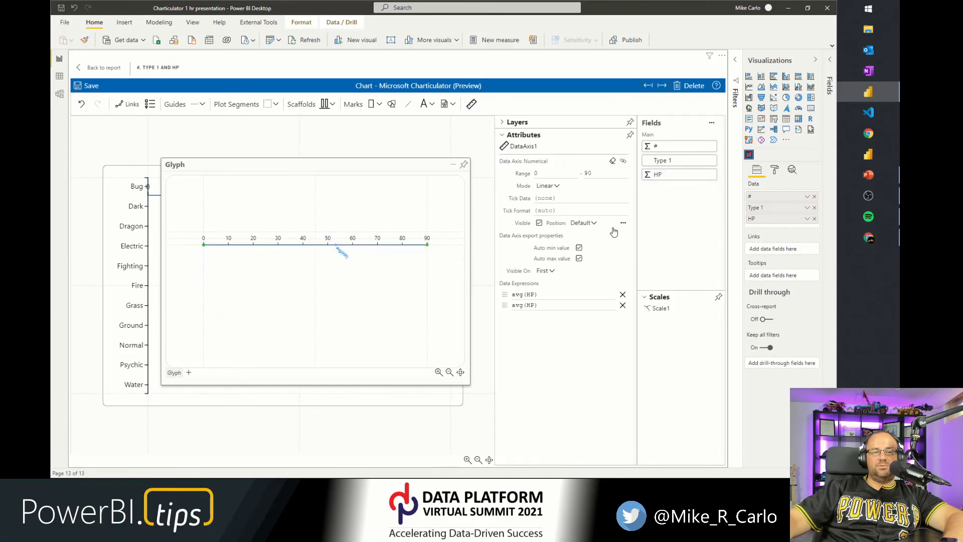
left_click_drag(672, 185, 300, 242)
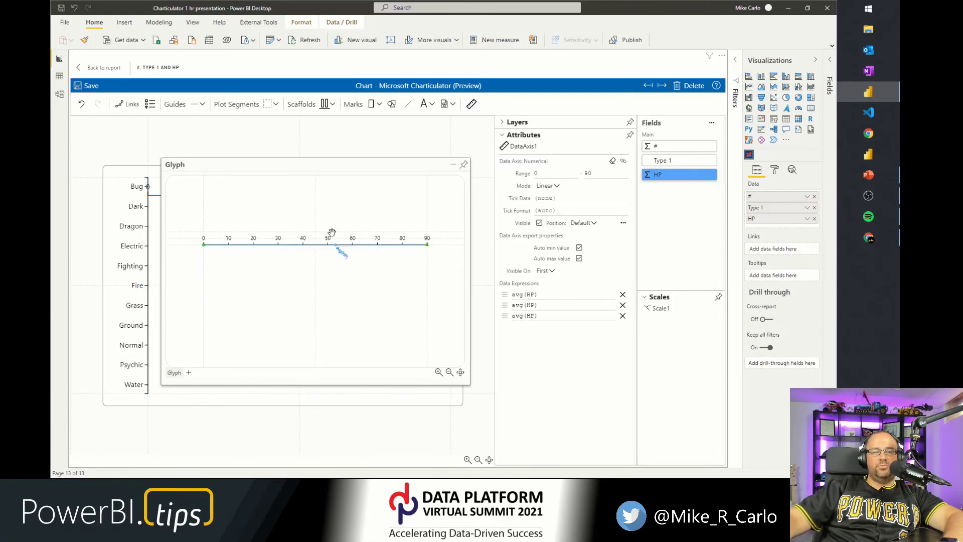
left_click_drag(668, 180, 301, 246)
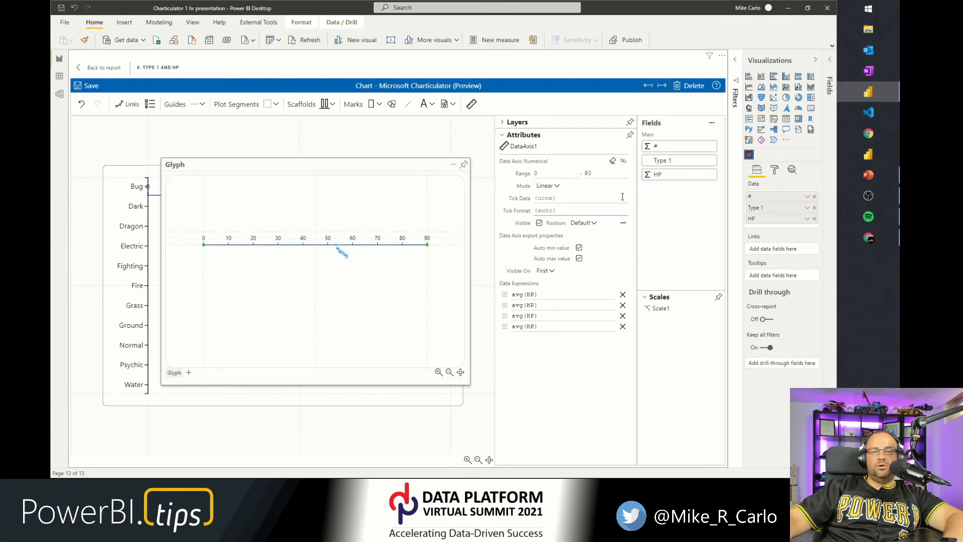
left_click_drag(663, 181, 302, 243)
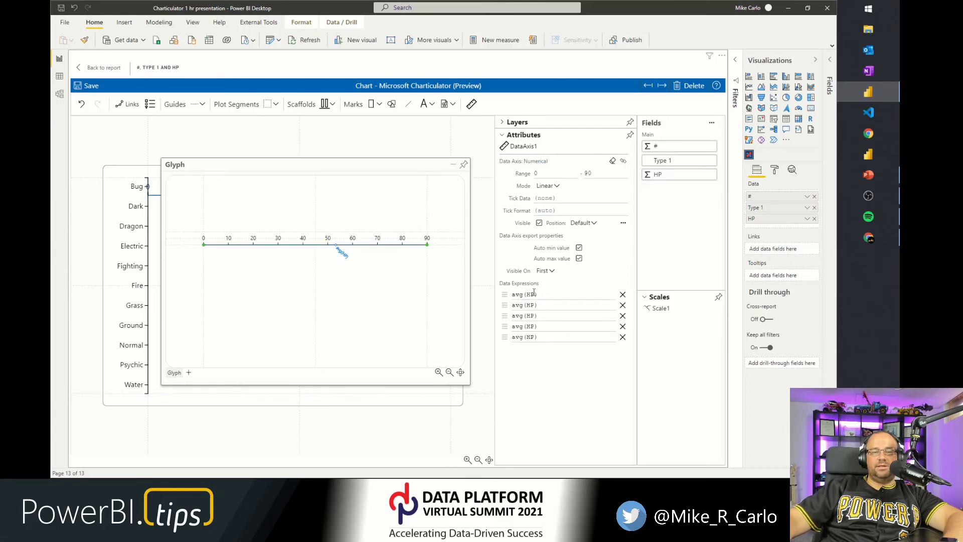
Change the first two data expressions on the axis to min(HP) and max(HP).
left_click(514, 295)
left_click(516, 295)
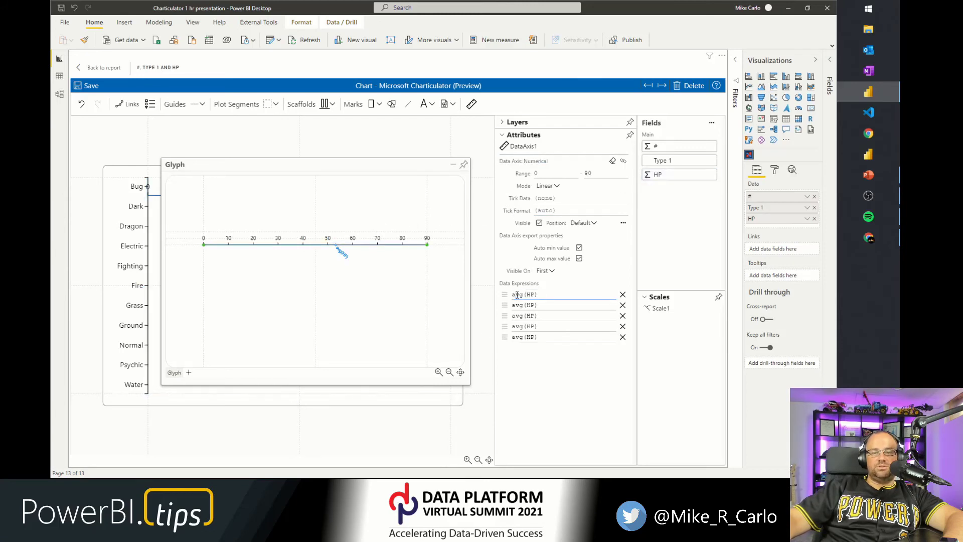
type("min")
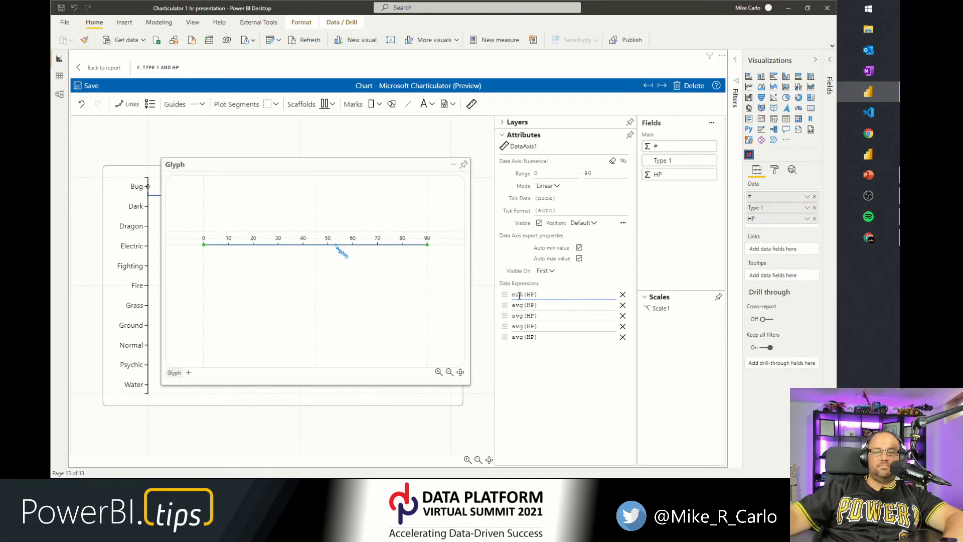
left_click(516, 305)
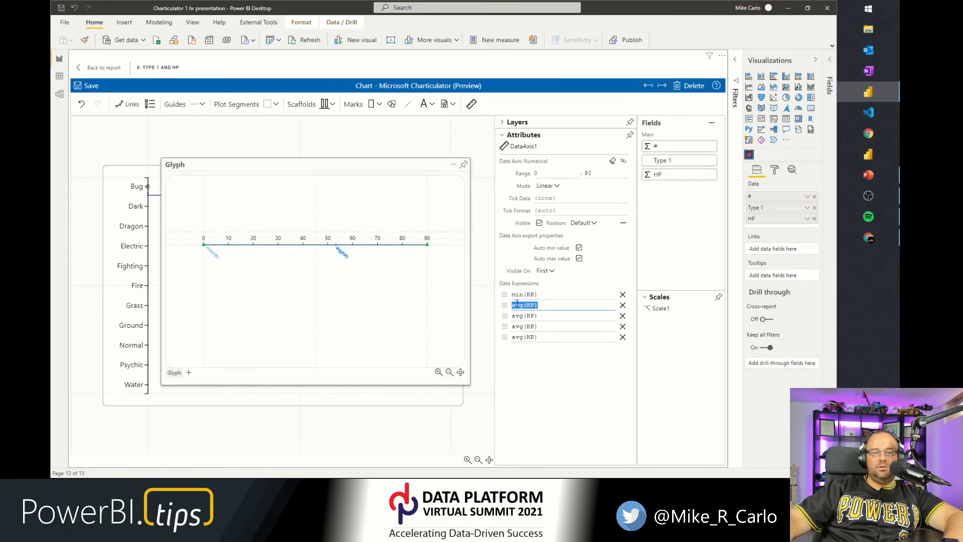
double_click(516, 304)
type("max")
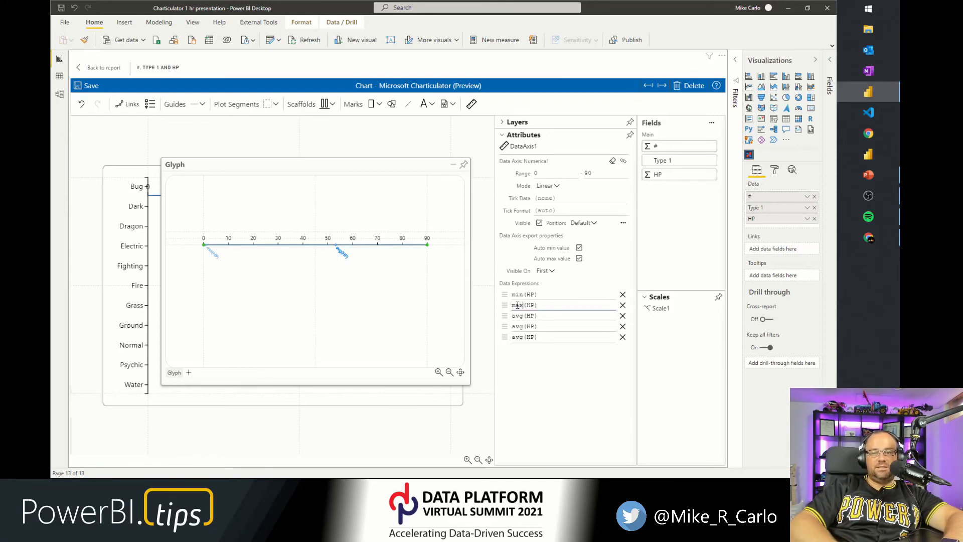
Set the fourth data expression to quantile(HP, 1).
left_click(519, 315)
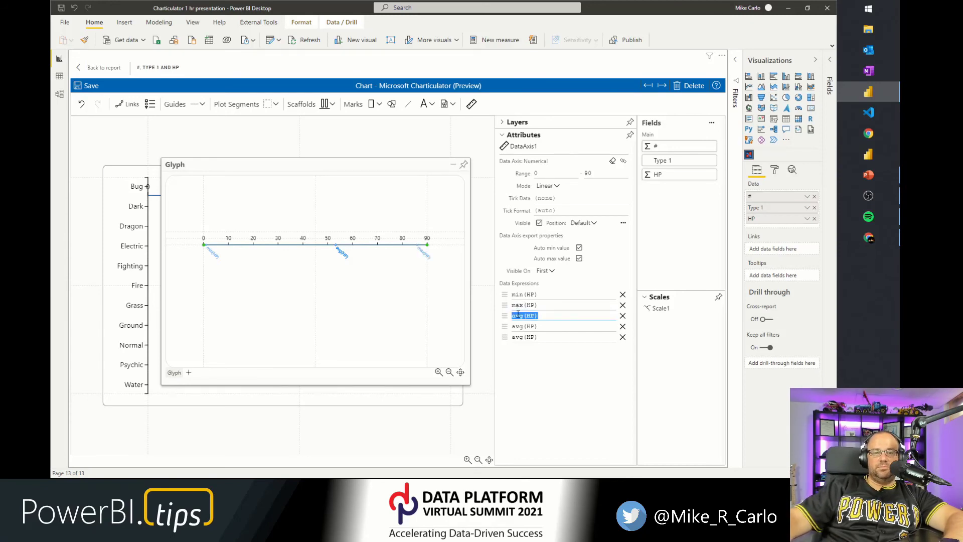
left_click(519, 326)
double_click(517, 326)
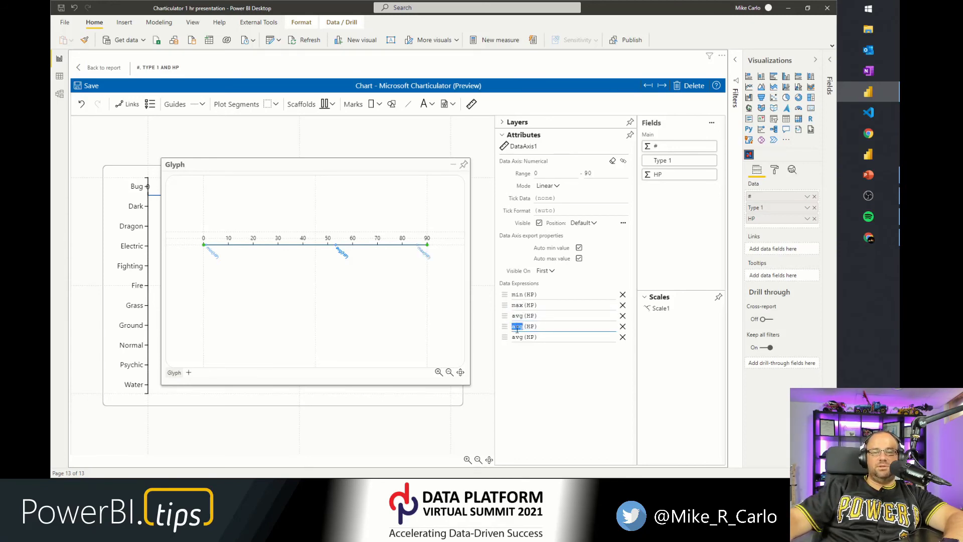
type("quantile(HP")
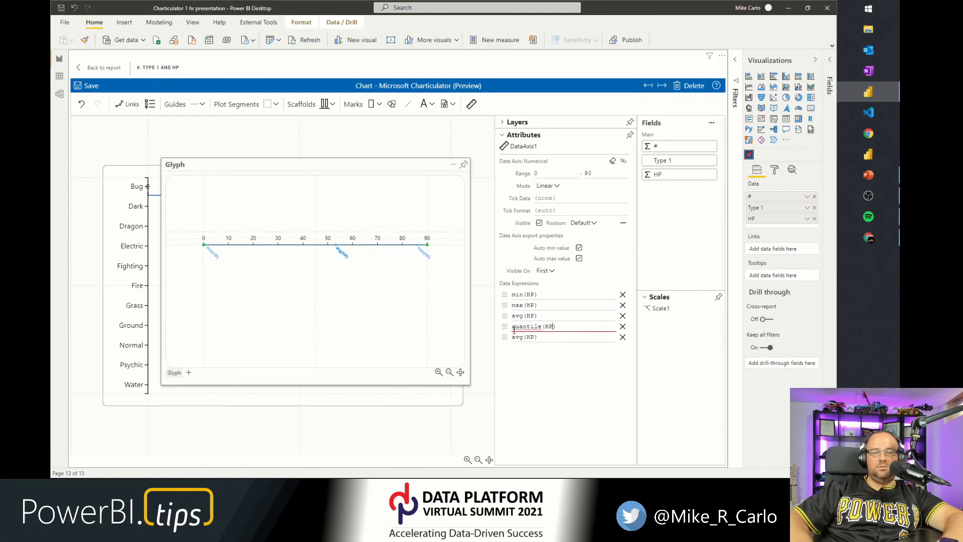
type(", 1")
key("Return")
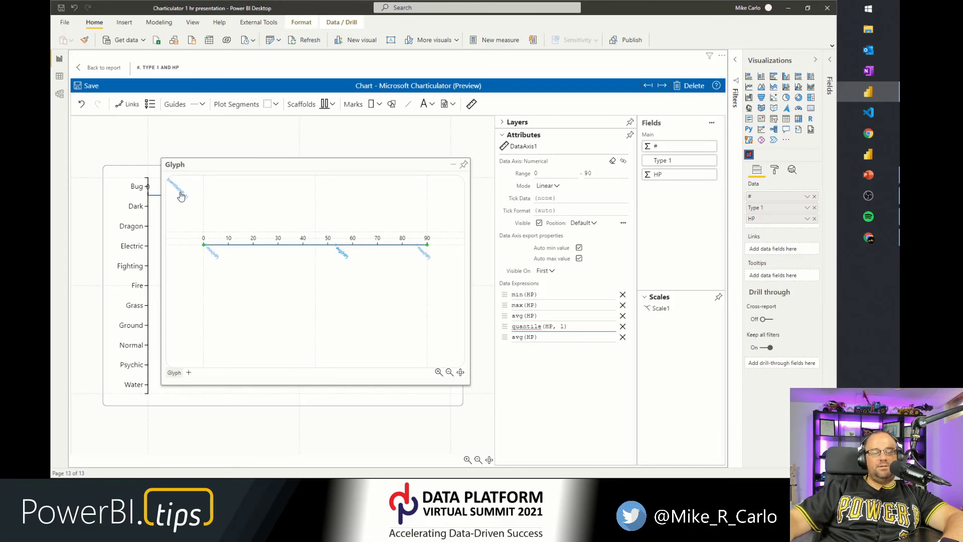
double_click(530, 327)
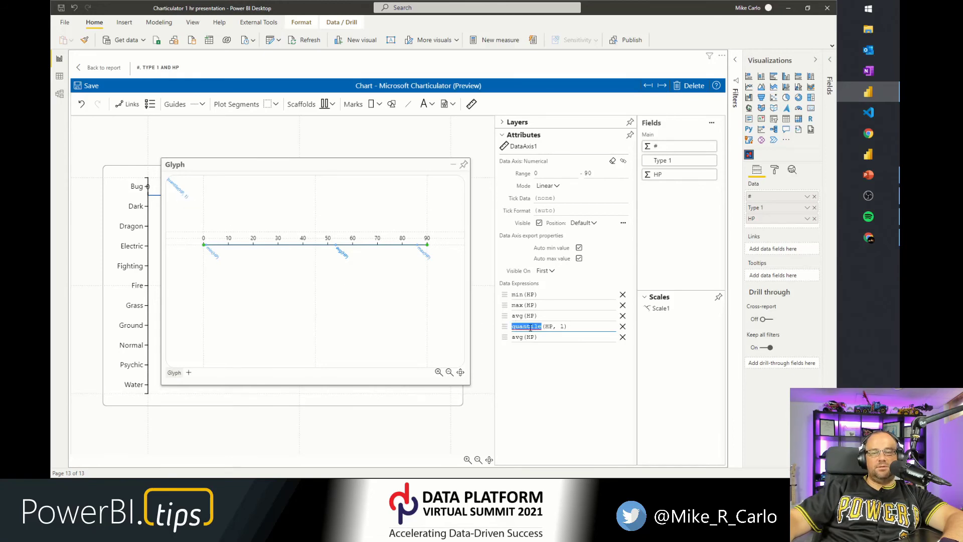
type("quantile")
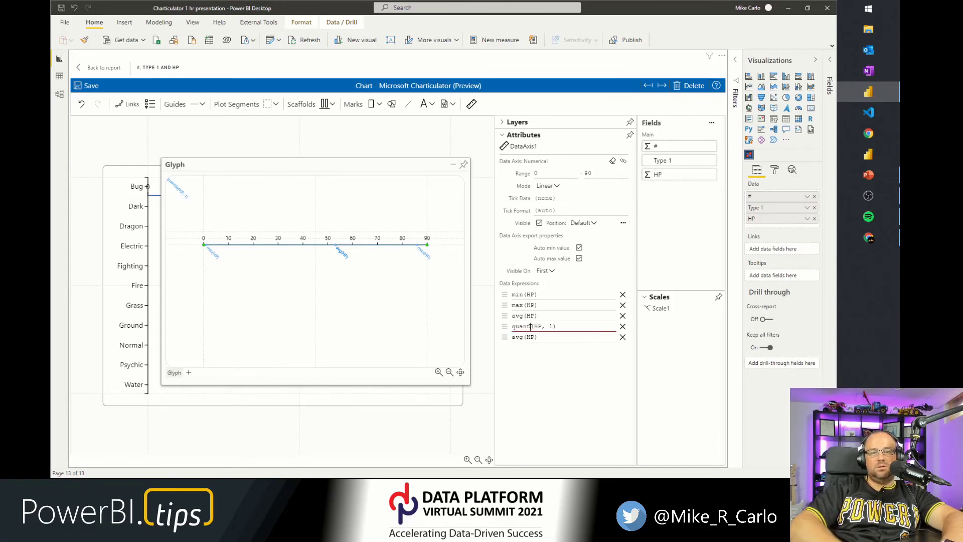
double_click(531, 327)
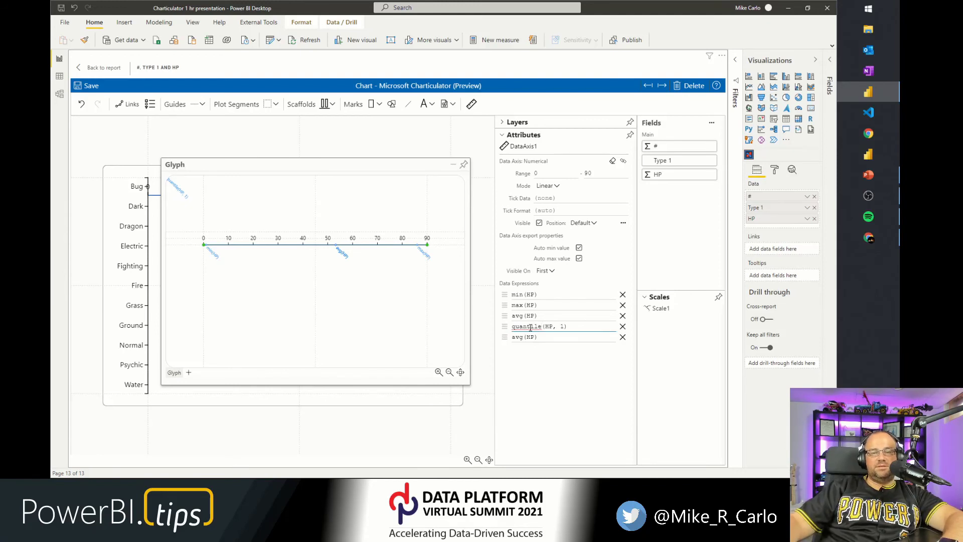
Set the fifth data expression to quantile(HP, 3), then remove both quantile expressions.
double_click(517, 337)
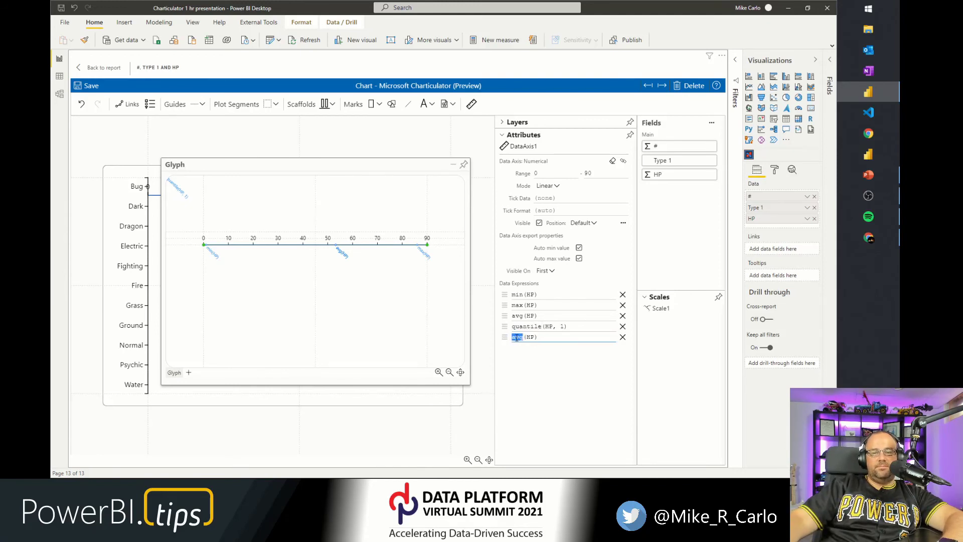
type("quanti")
type("le(HP")
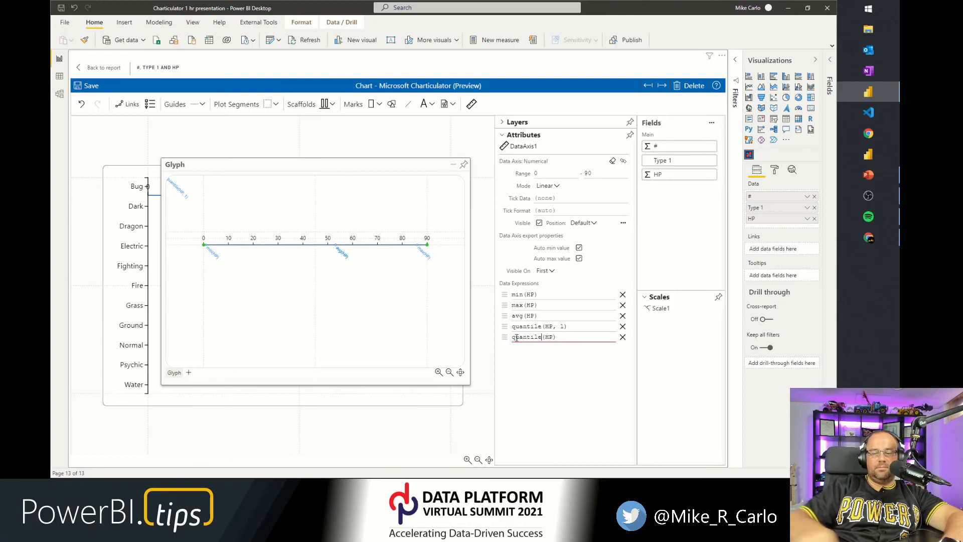
type(", 3")
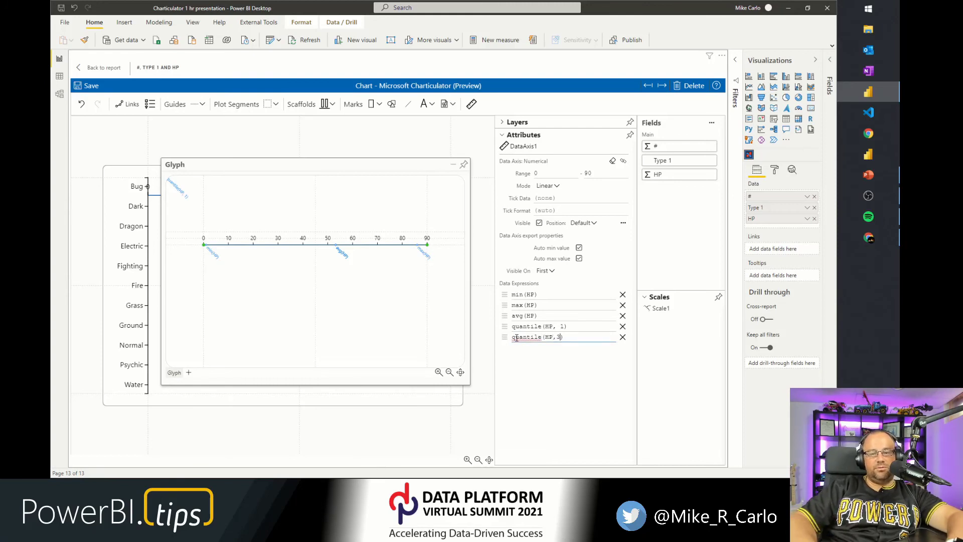
left_click(177, 192)
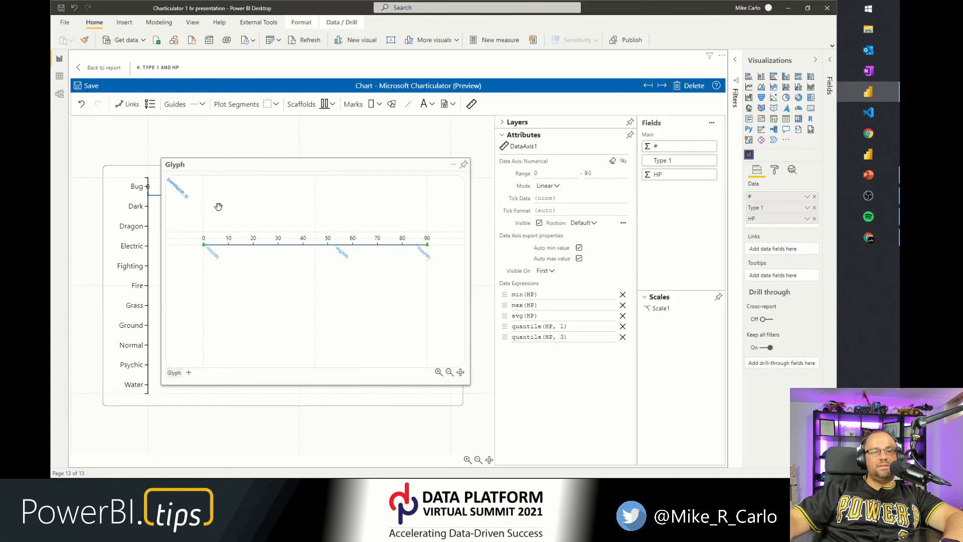
left_click(622, 336)
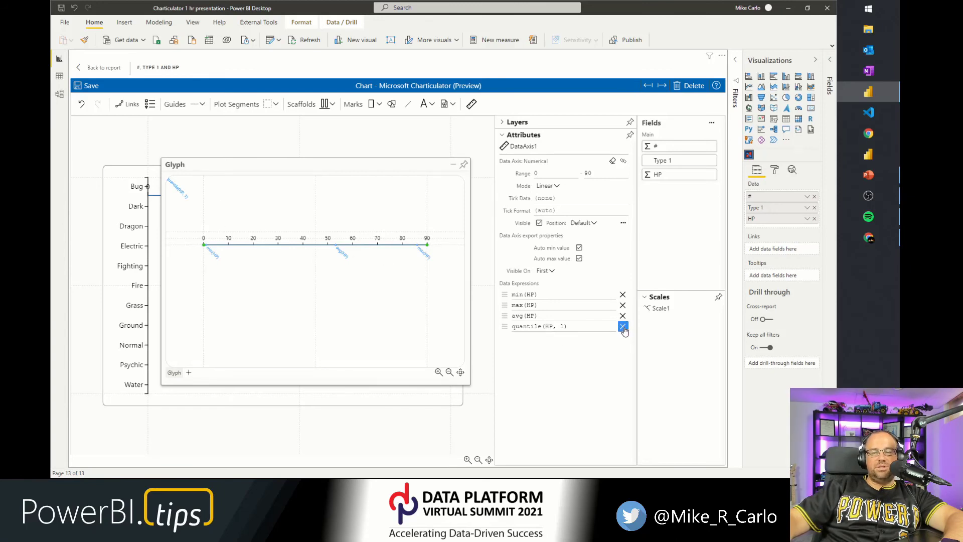
left_click(622, 326)
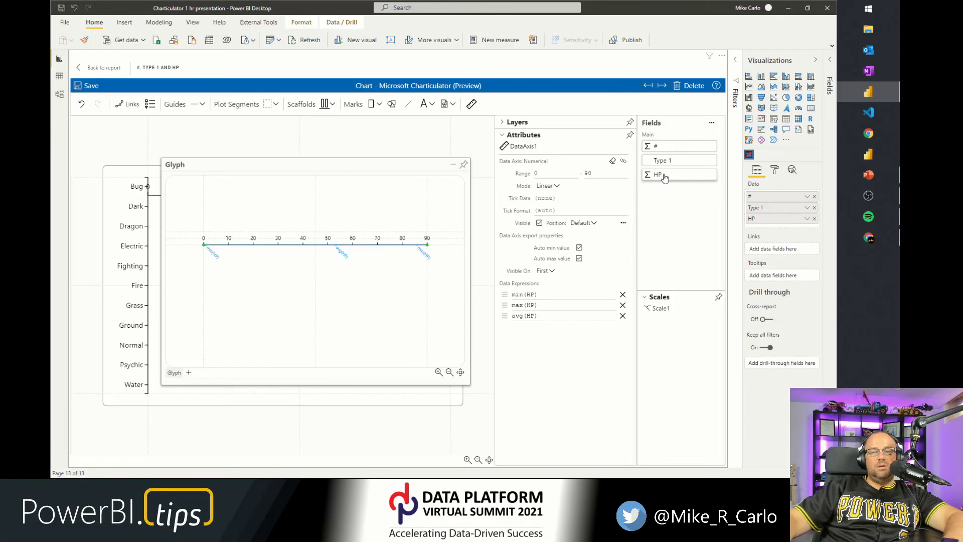
Bind HP to the data axis again and set the new expression to avg(HP) + 10.
left_click_drag(662, 178, 286, 245)
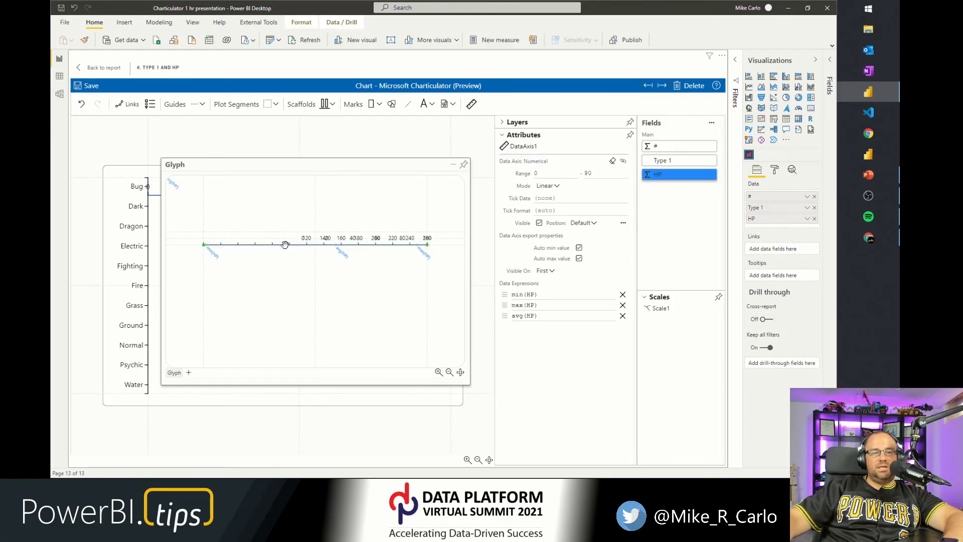
left_click(548, 328)
left_click(550, 327)
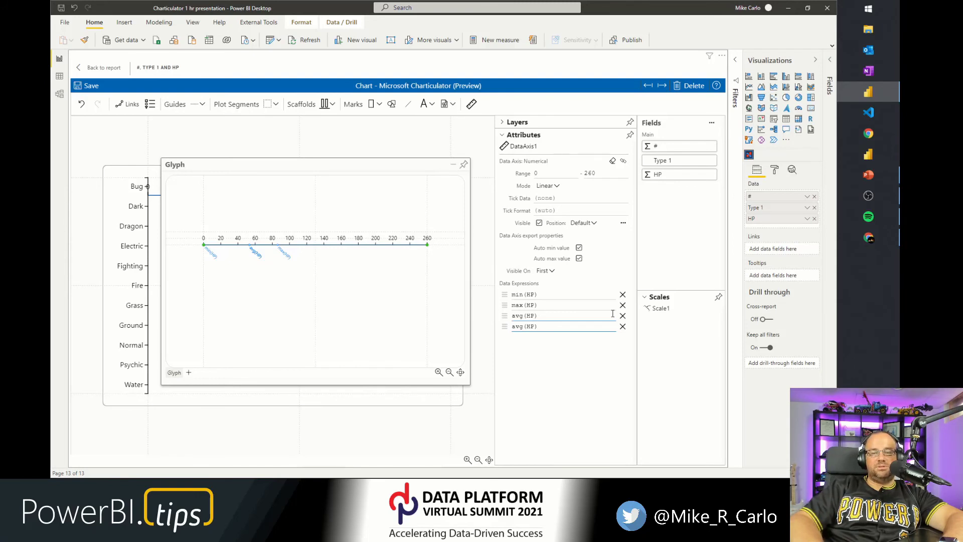
type("+ 10")
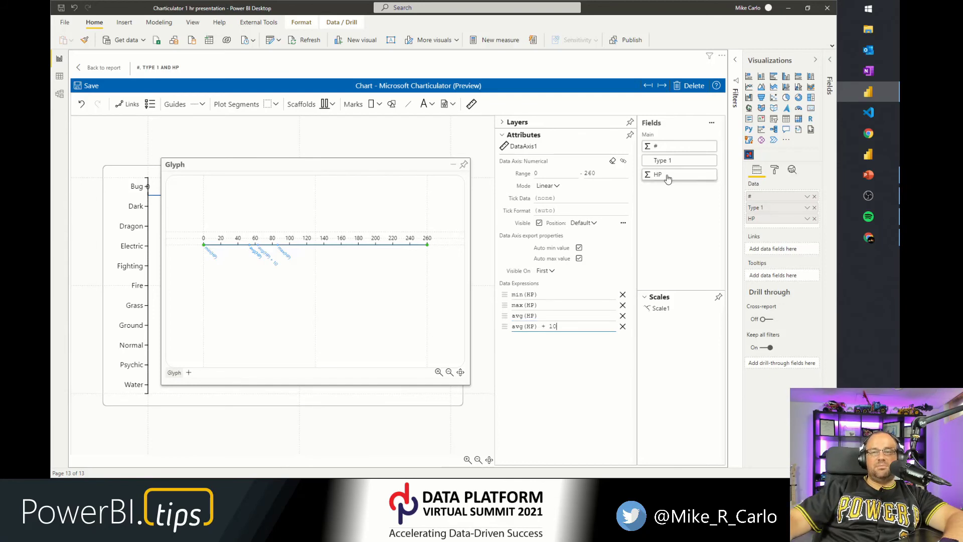
Bind HP to the data axis once more and set that expression to avg(HP) - 10.
left_click_drag(667, 179, 350, 240)
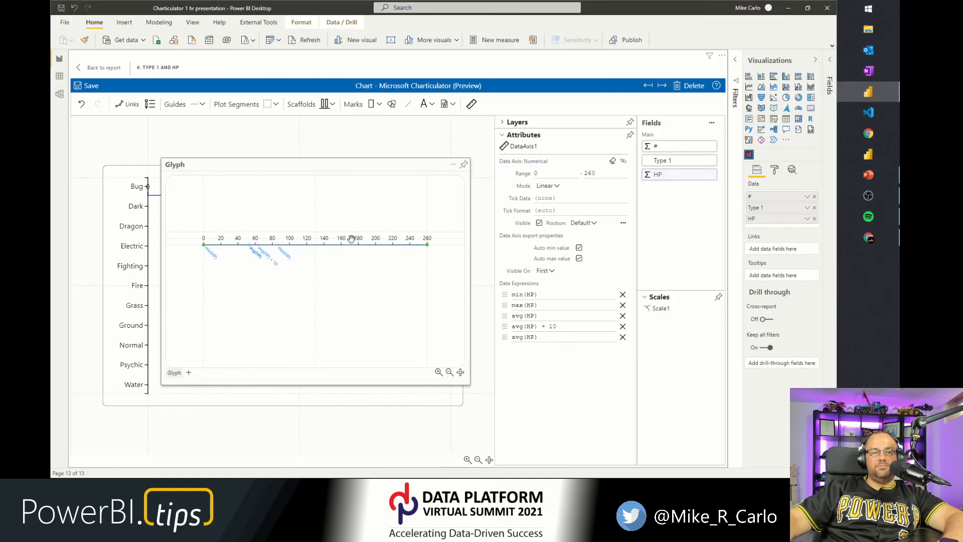
left_click(547, 337)
left_click(548, 339)
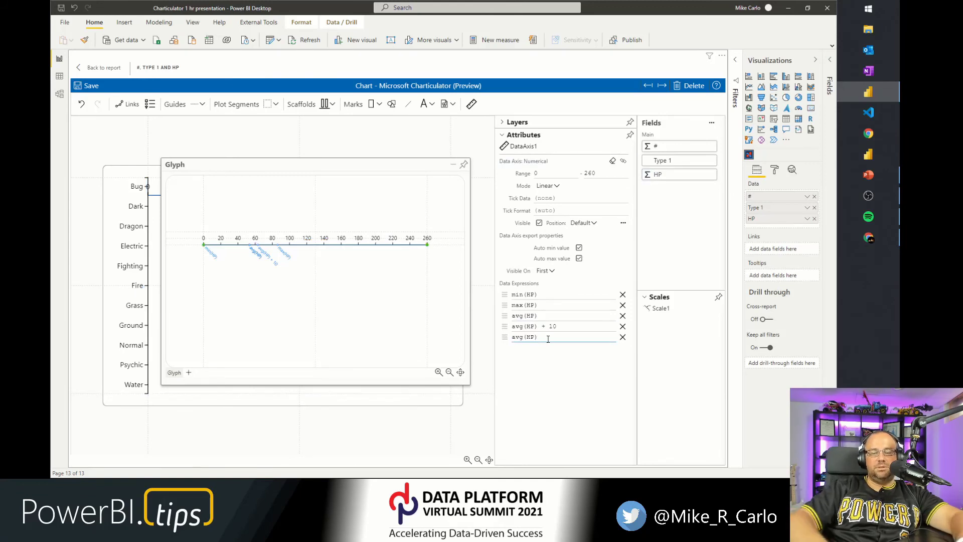
type("- 10")
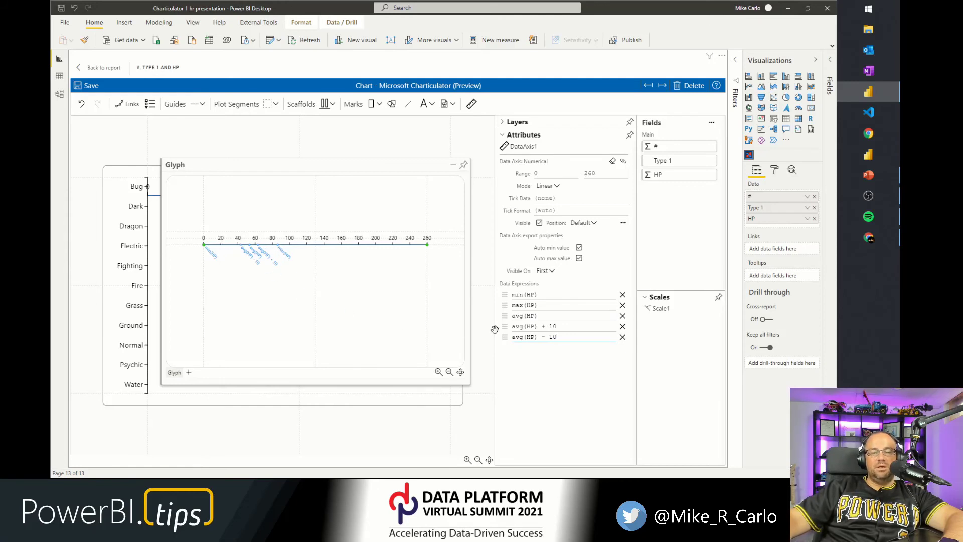
left_click(516, 327)
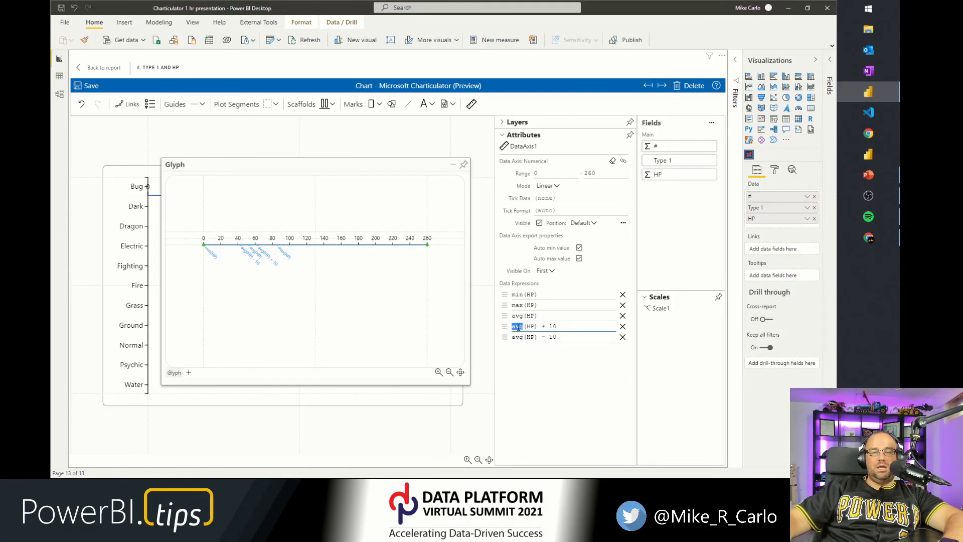
left_click(518, 327)
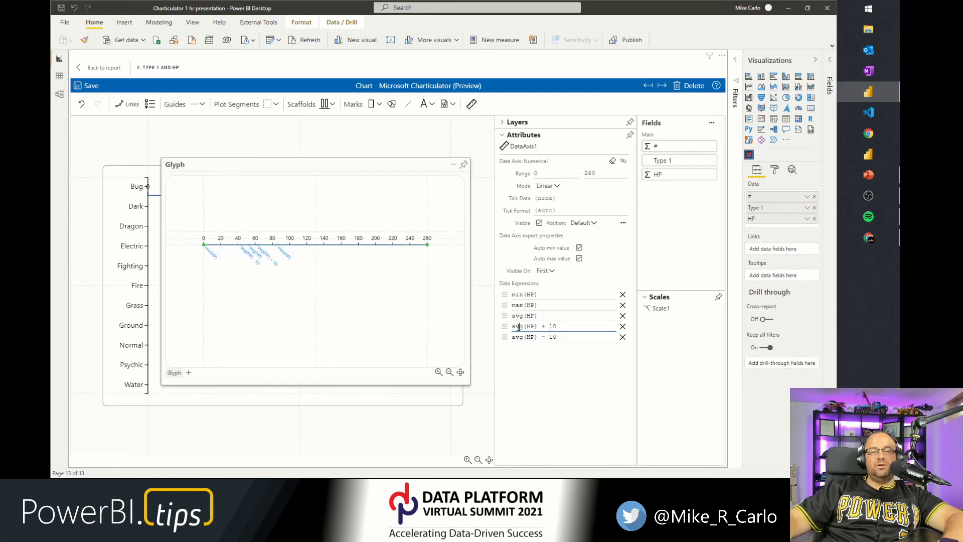
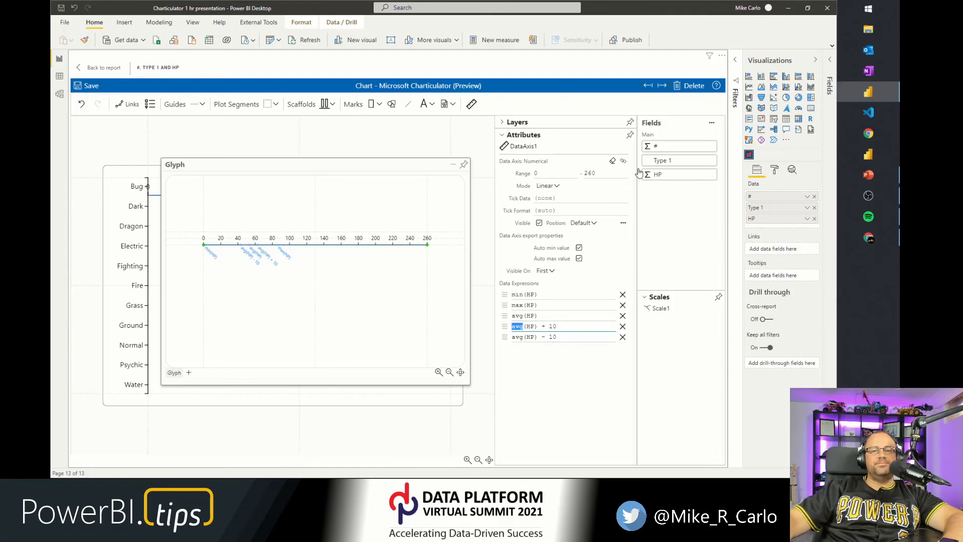
Set the data axis position to Opposite.
left_click(582, 222)
left_click(583, 258)
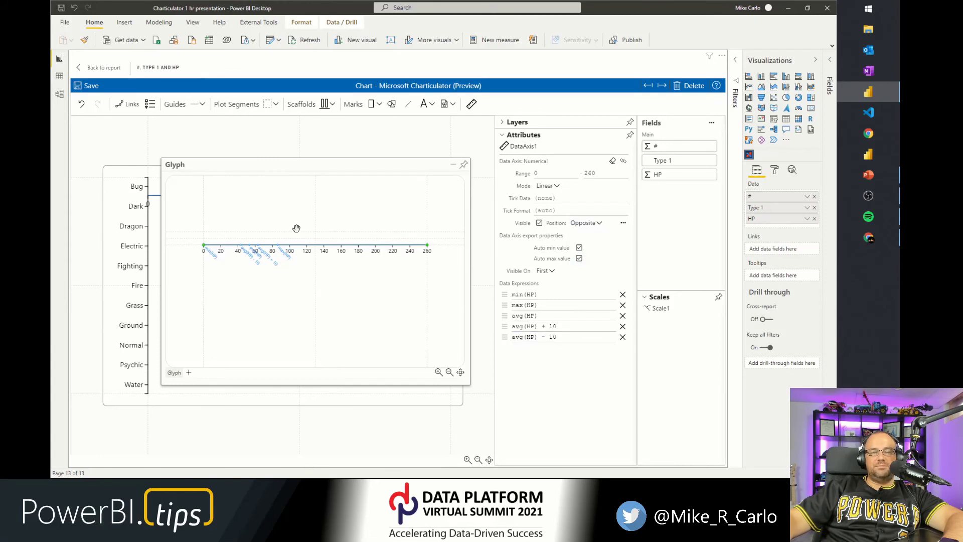
Add a vertical guide coordinator at the axis zero point in the glyph and set its count to 3.
left_click(216, 234)
scroll(216, 235, "up", 4)
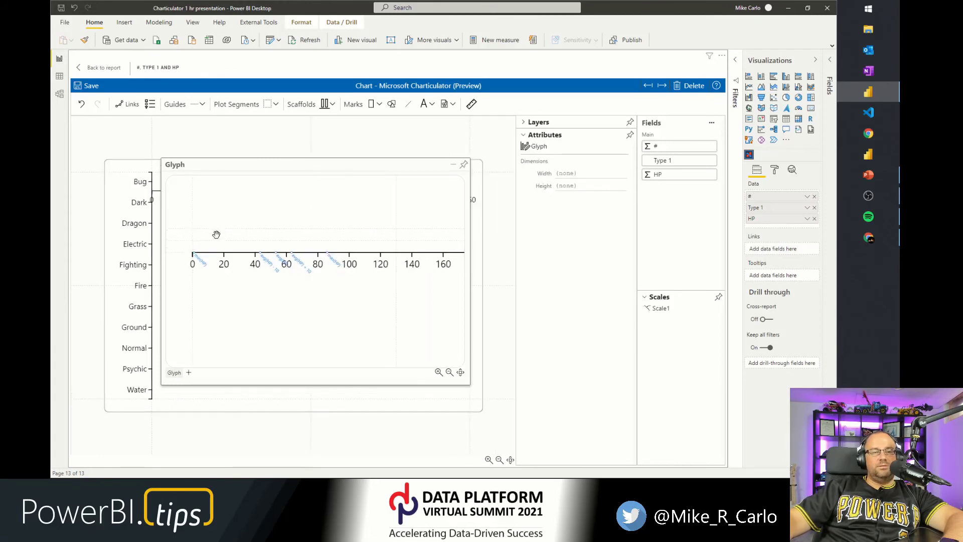
left_click_drag(217, 234, 284, 254)
scroll(284, 265, "up", 1)
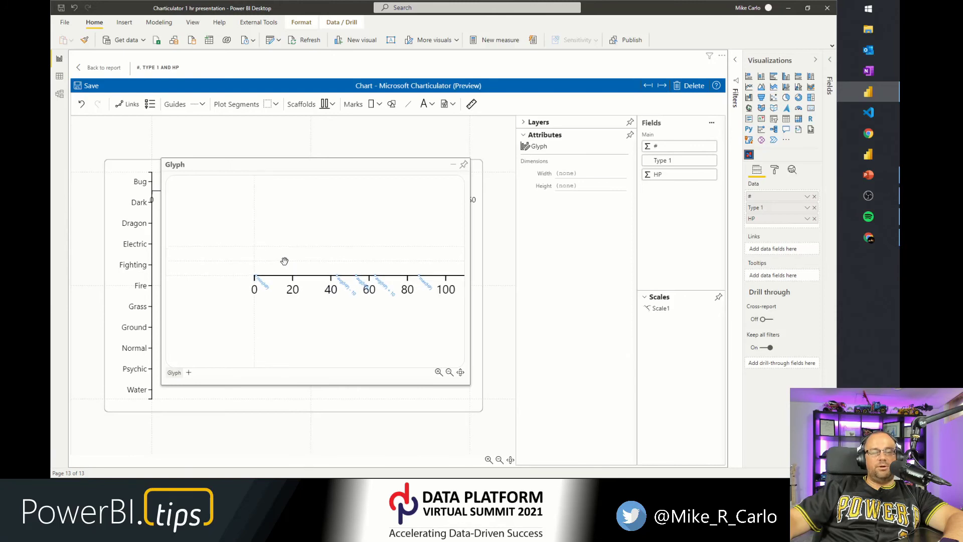
left_click(203, 104)
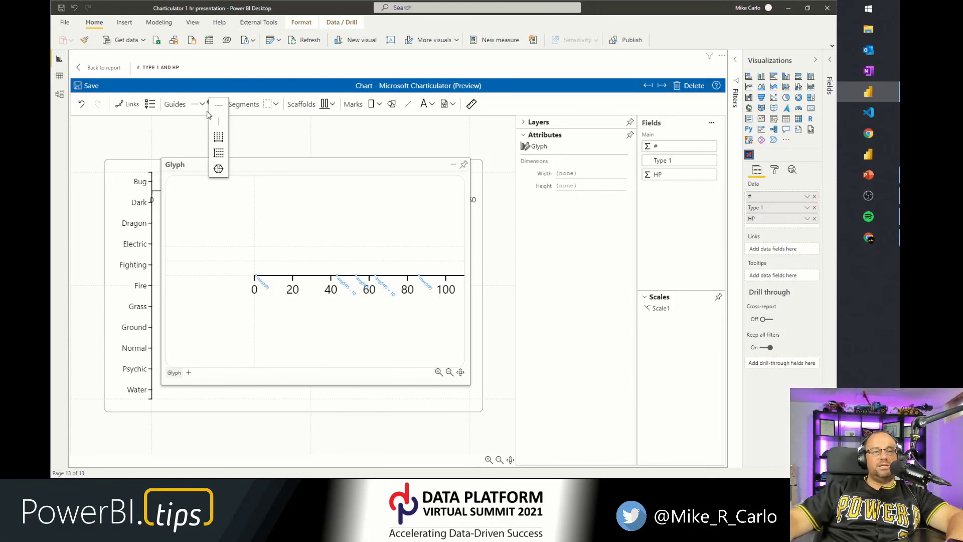
left_click(218, 155)
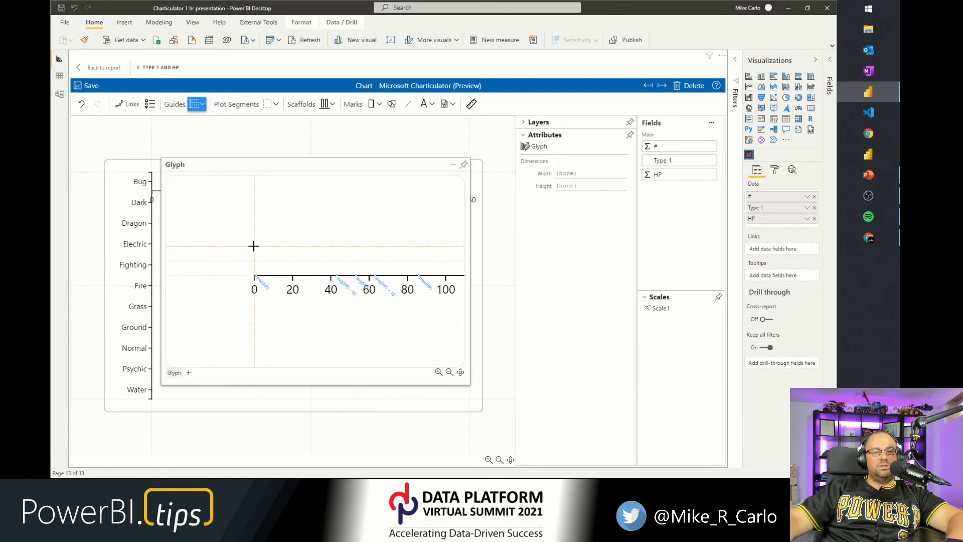
left_click_drag(255, 249, 254, 276)
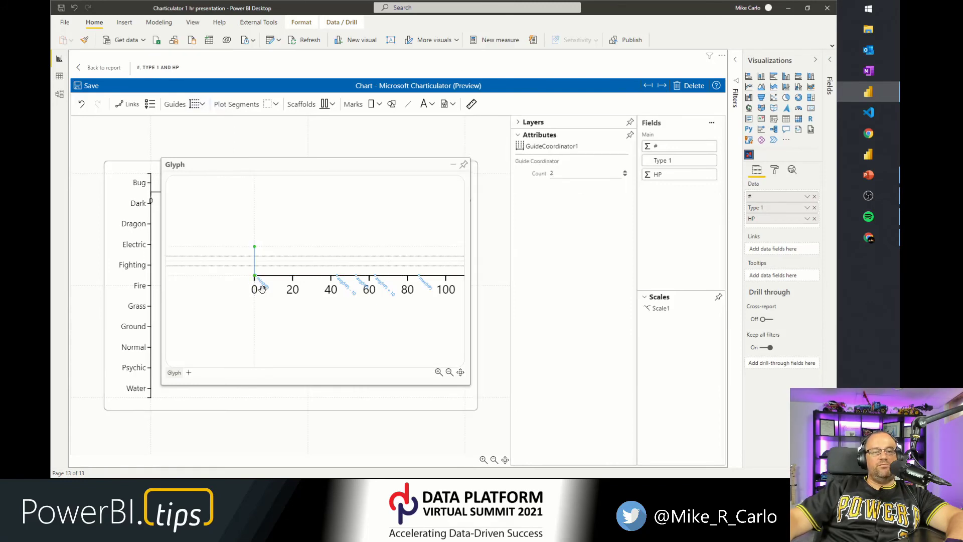
left_click(625, 172)
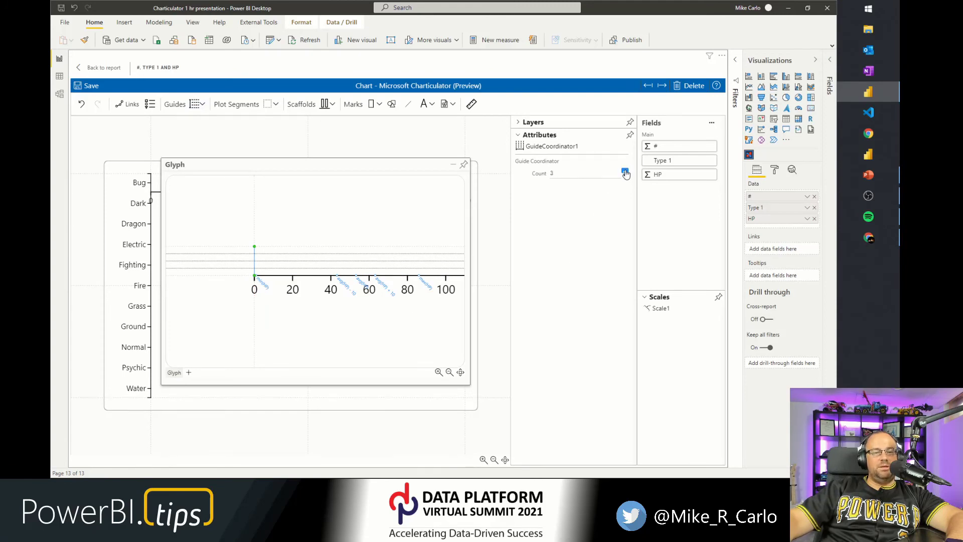
Draw a vertical line mark at the left end of the axis, spanning the guide coordinator.
left_click_drag(325, 324, 294, 327)
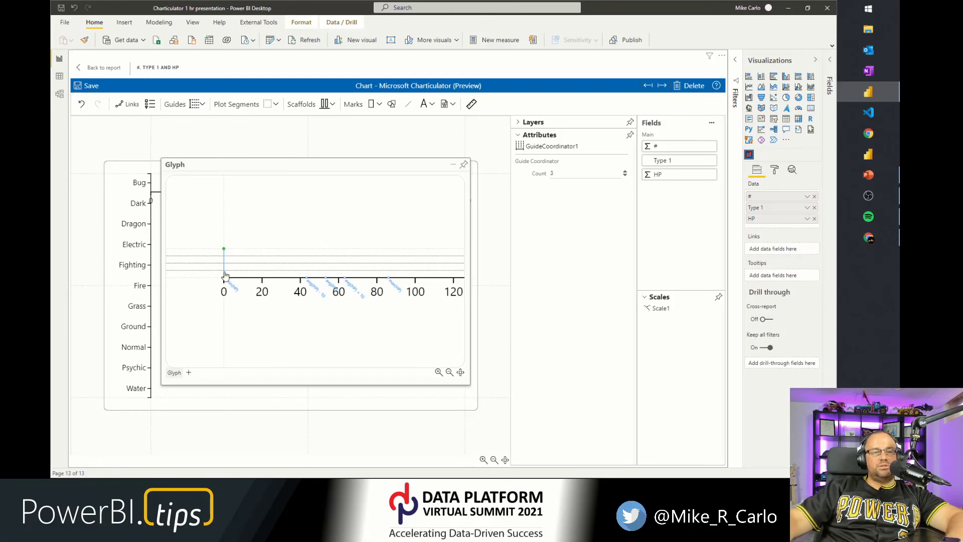
scroll(225, 275, "up", 5)
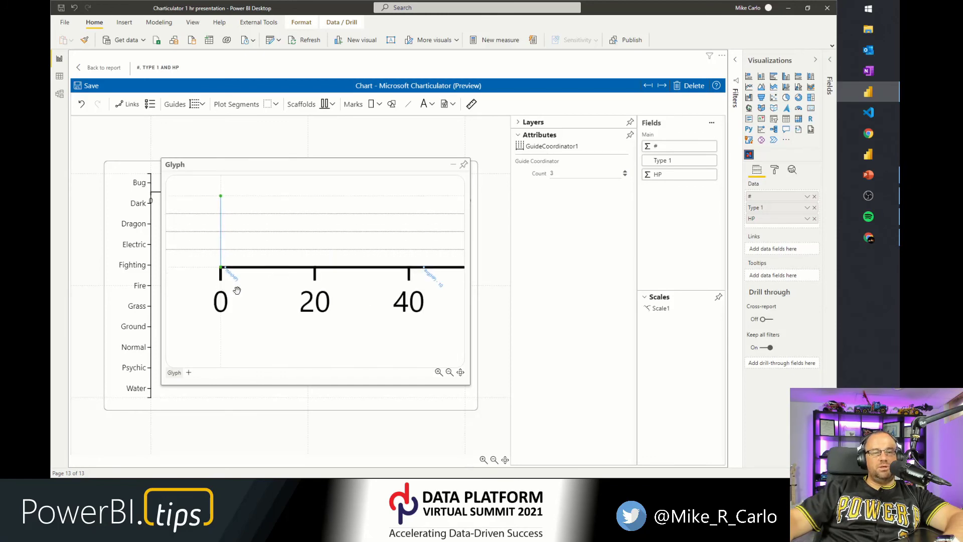
left_click(408, 104)
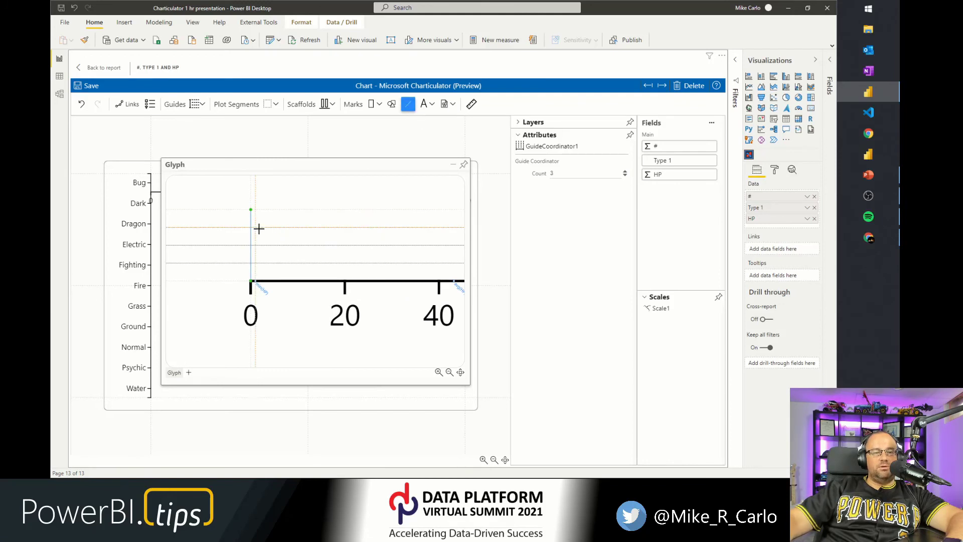
left_click_drag(256, 227, 255, 263)
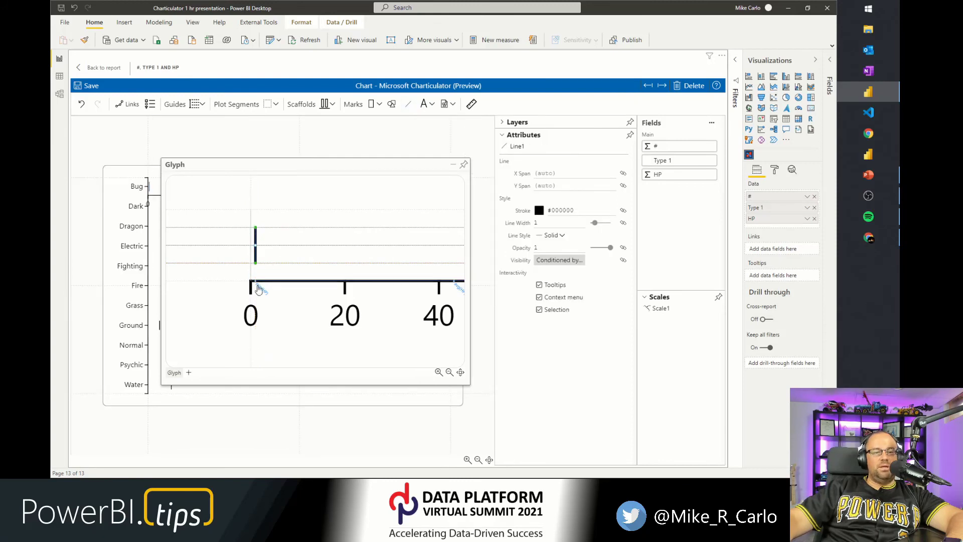
Draw a second vertical line mark near the 85 HP position on the axis.
scroll(300, 317, "down", 3)
left_click_drag(327, 328, 177, 318)
scroll(286, 318, "up", 3)
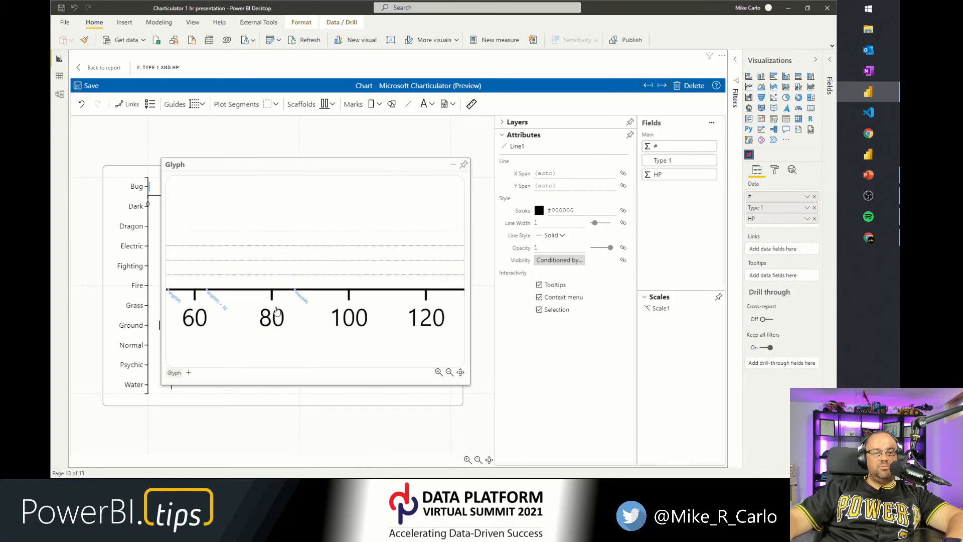
left_click(408, 103)
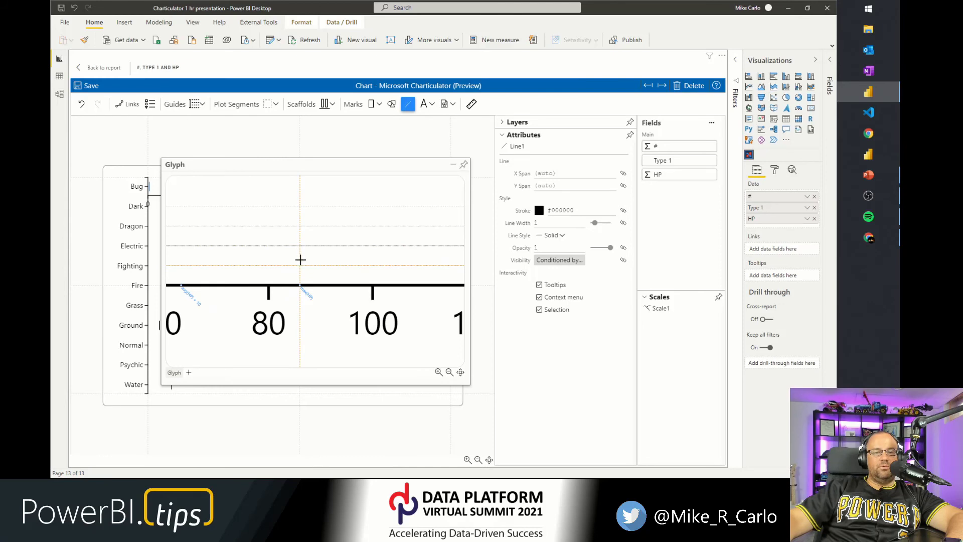
left_click(300, 226)
Draw a horizontal line mark connecting the two vertical lines.
scroll(263, 348, "down", 3)
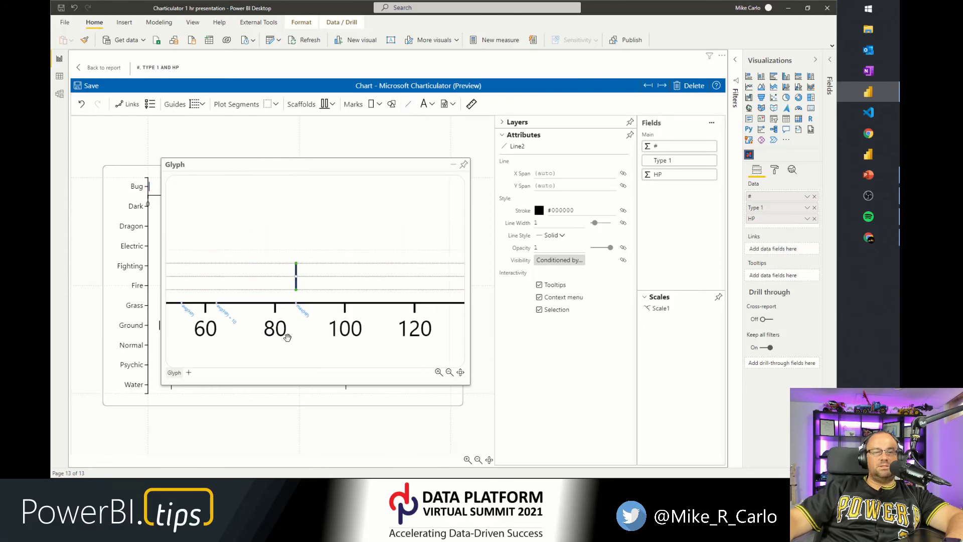
left_click_drag(263, 348, 349, 337)
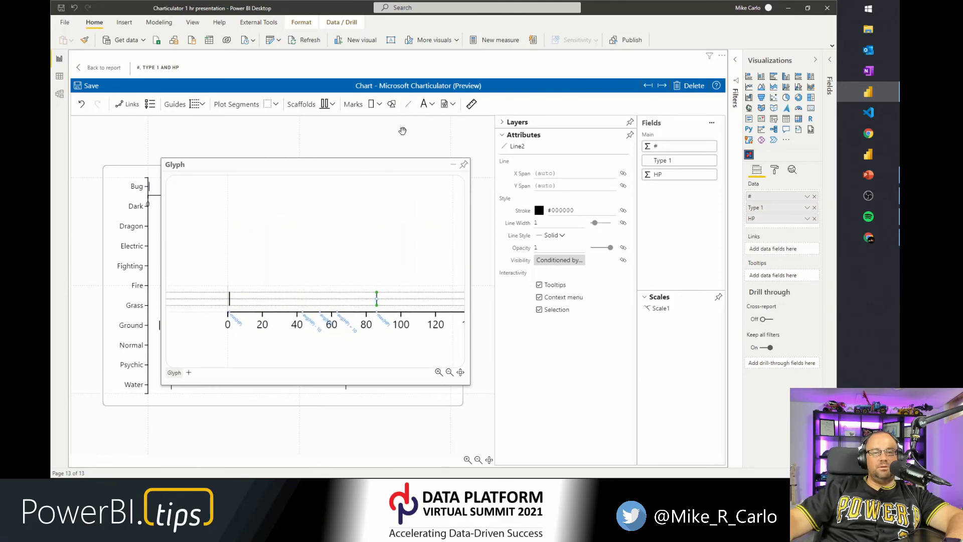
left_click(407, 104)
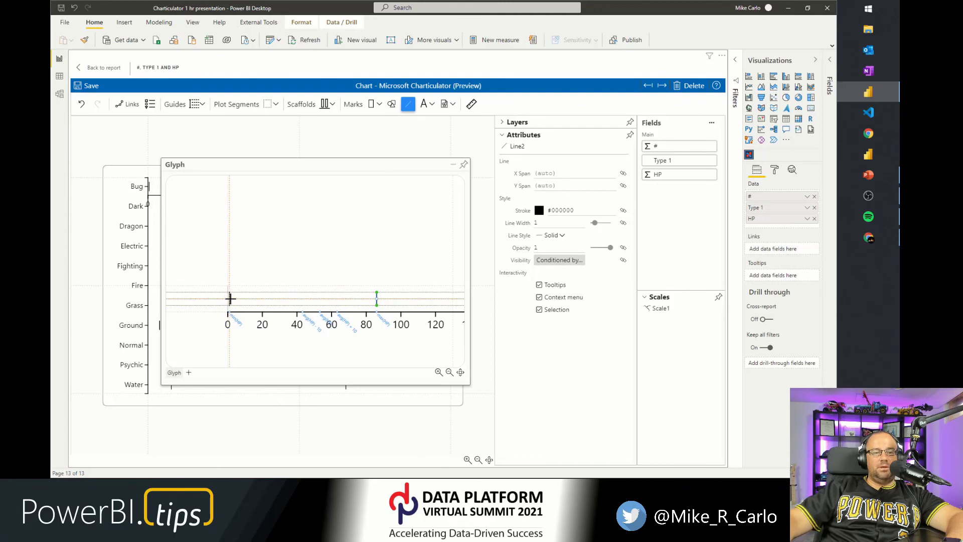
left_click_drag(229, 299, 377, 299)
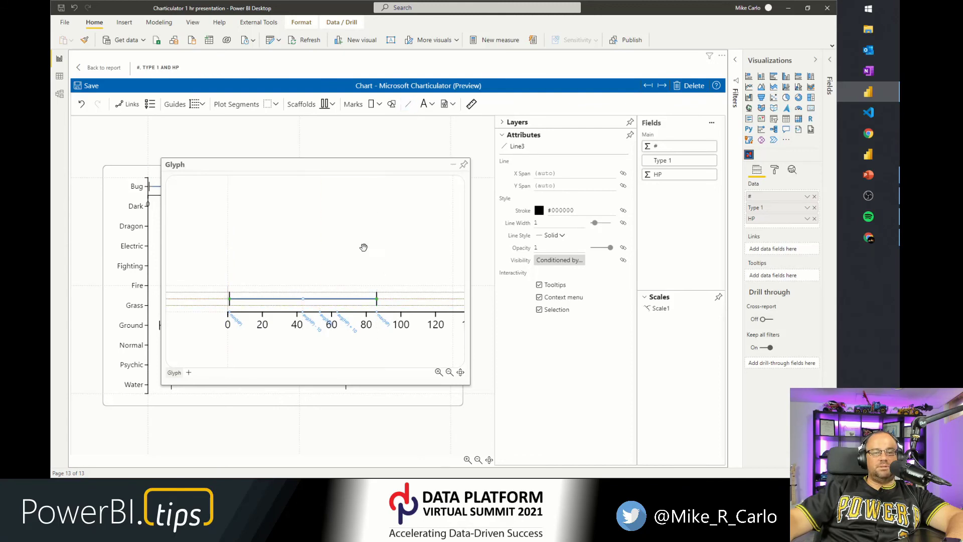
Draw a rectangle mark on the horizontal line spanning roughly 40 to 60 HP.
left_click(371, 103)
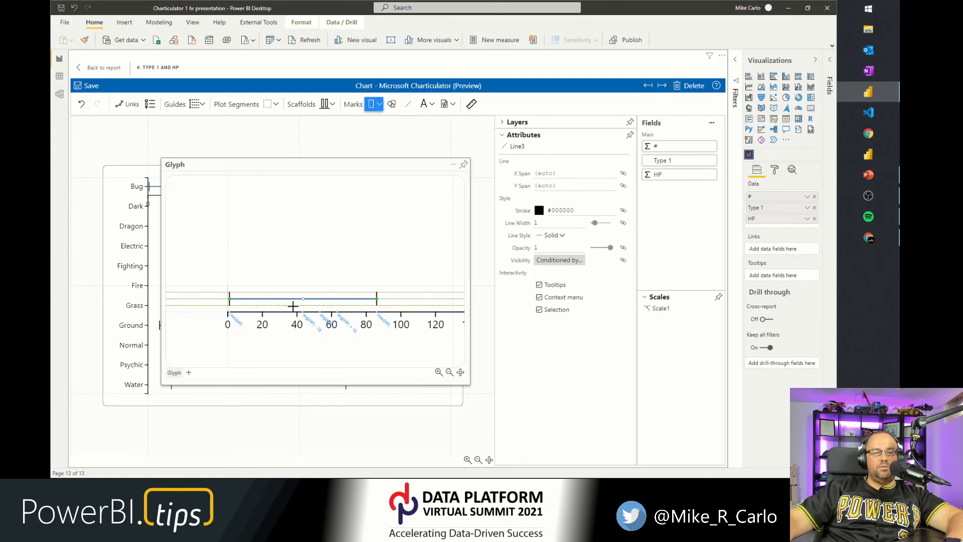
scroll(321, 303, "up", 3)
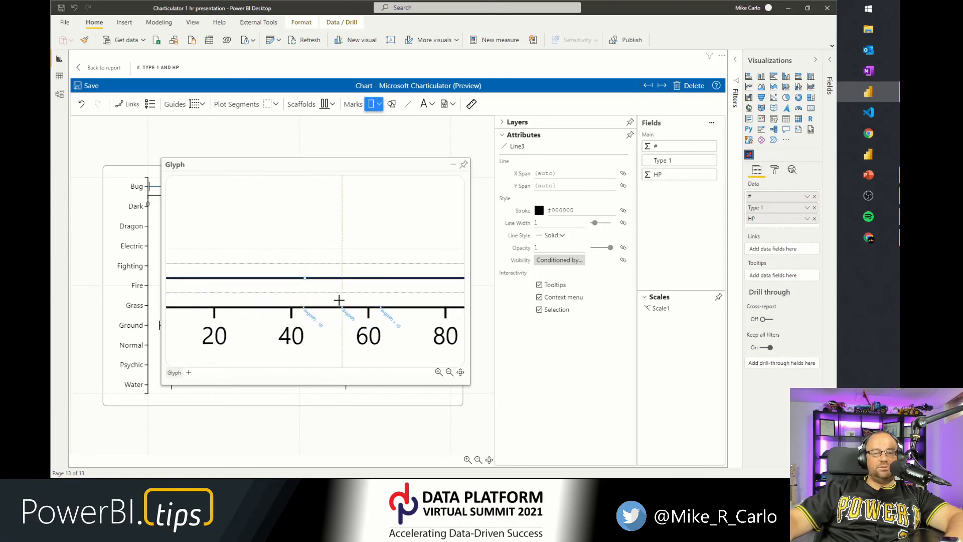
scroll(339, 300, "up", 5)
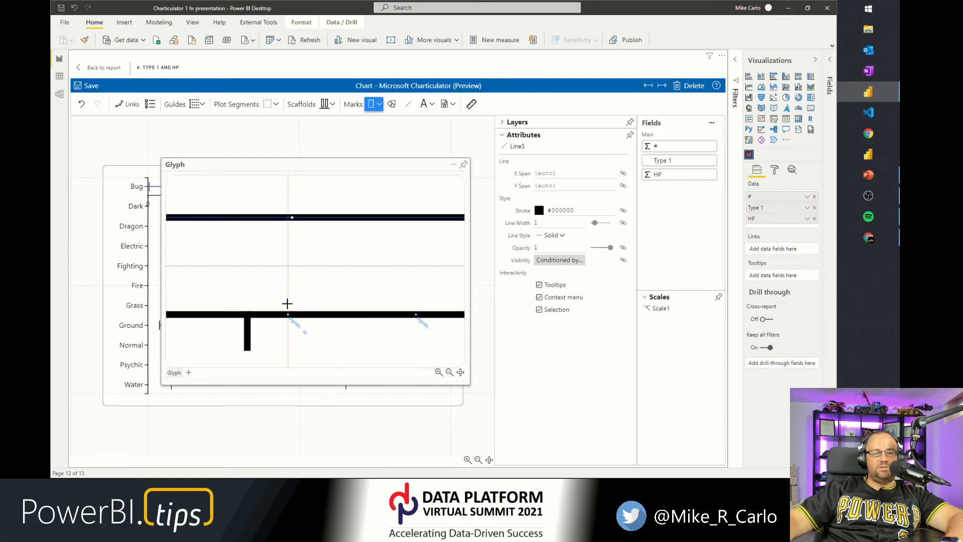
scroll(290, 277, "down", 4)
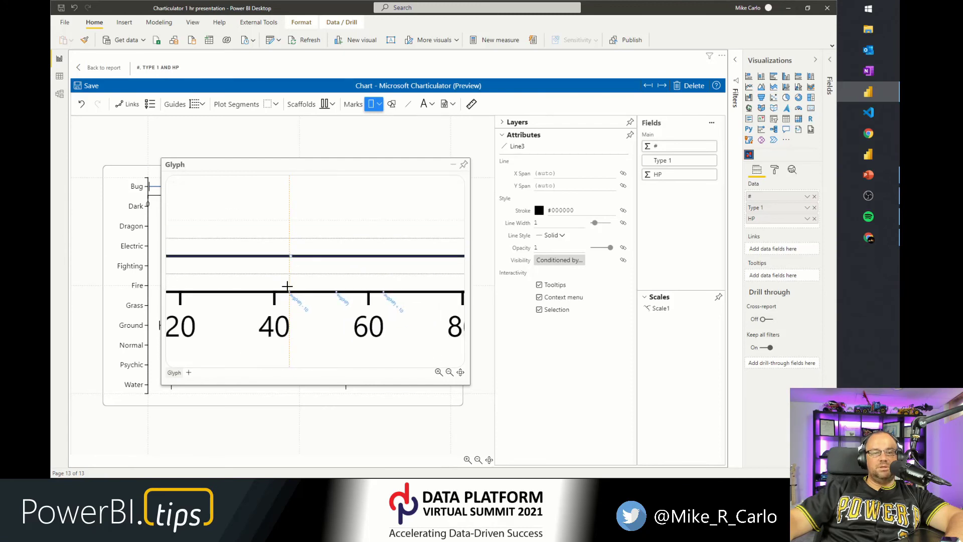
scroll(286, 282, "down", 2)
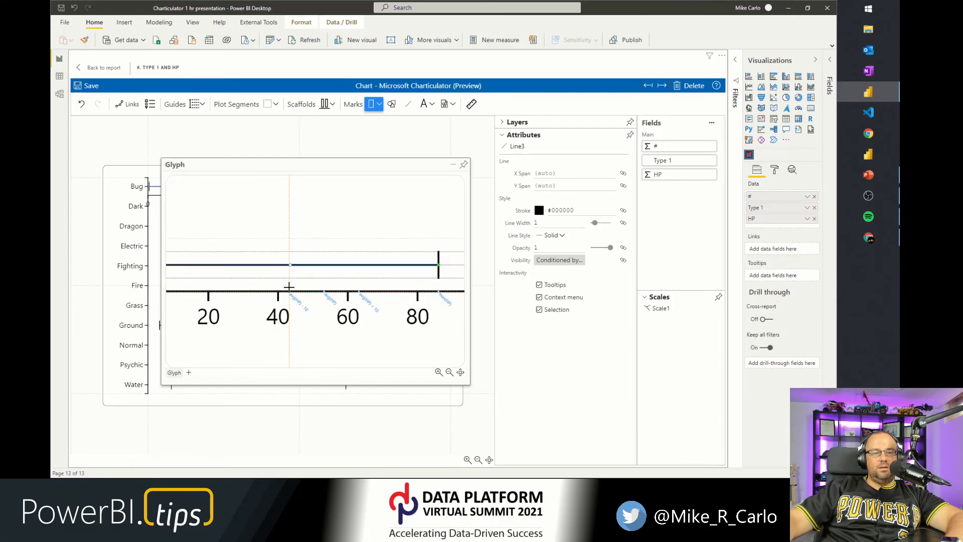
left_click_drag(296, 279, 359, 239)
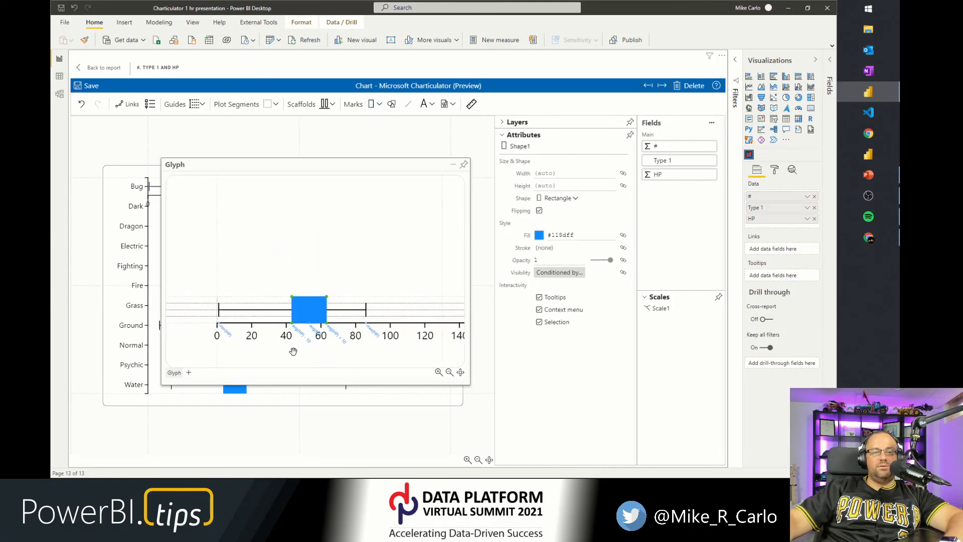
Set the rectangle's stroke colour to #bdbdbd.
left_click(552, 251)
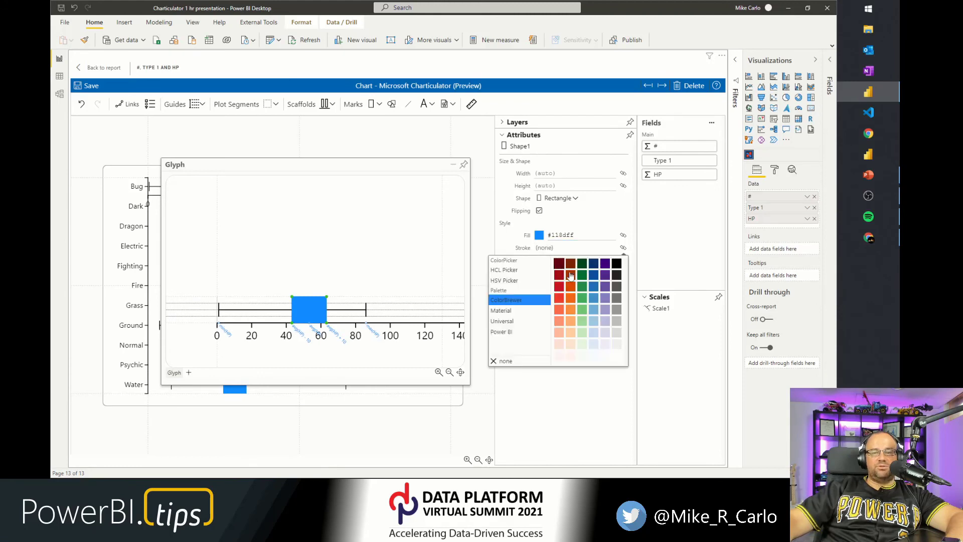
left_click(618, 310)
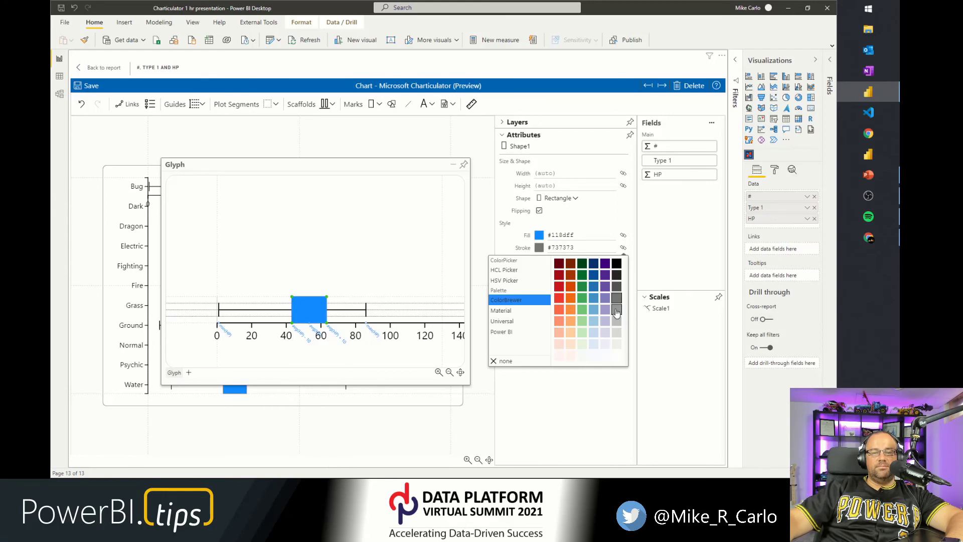
left_click(616, 321)
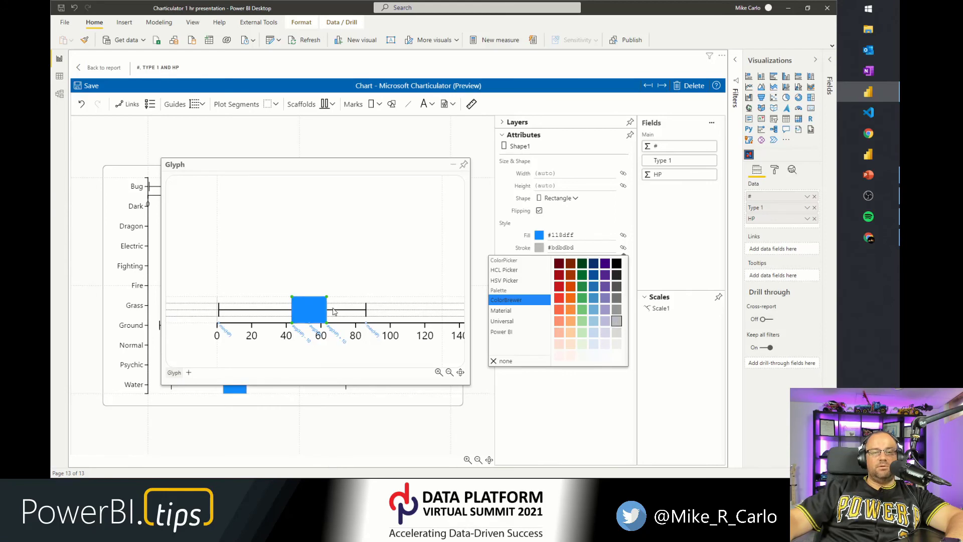
Set the horizontal line's stroke colour to #bdbdbd.
left_click(347, 311)
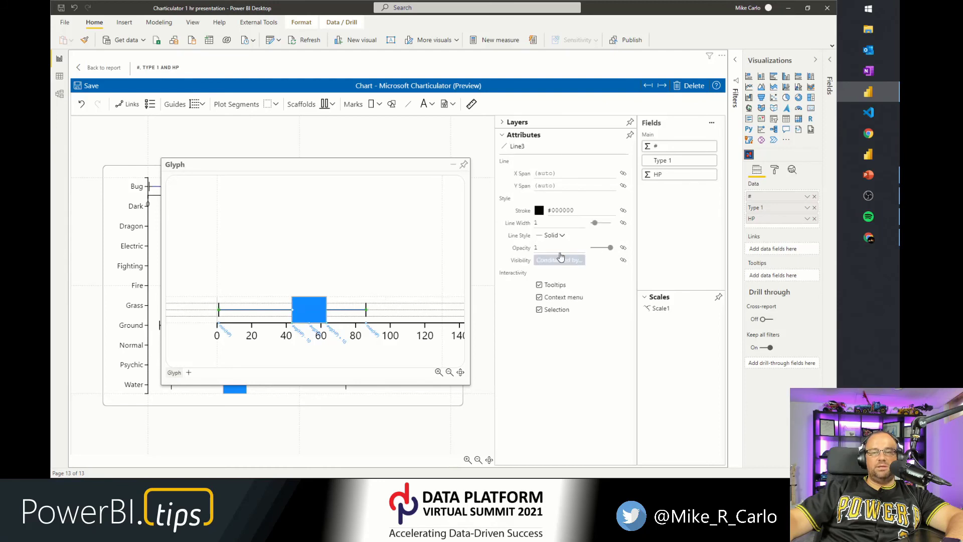
left_click(540, 211)
left_click(533, 284)
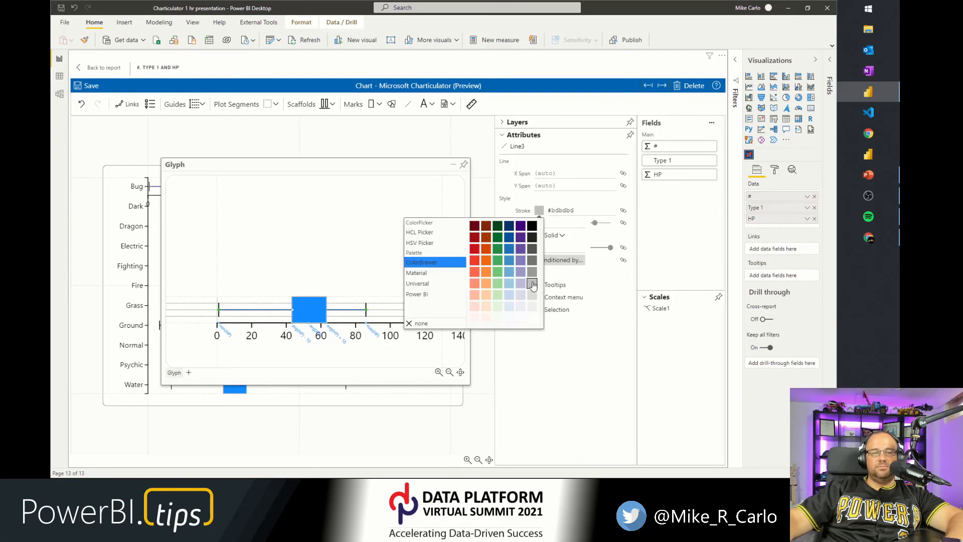
left_click(212, 313)
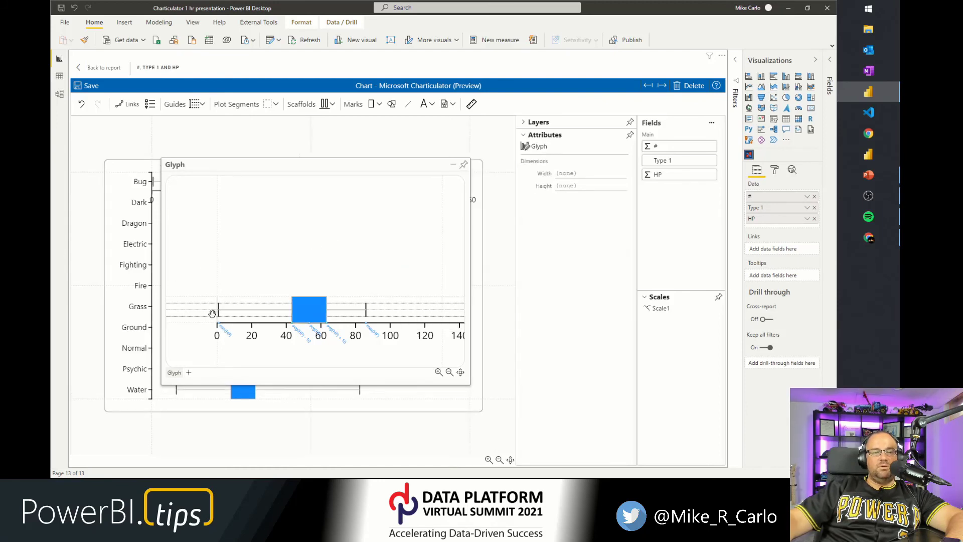
Set the left vertical line's stroke colour to red #ef3b2c.
left_click(219, 311)
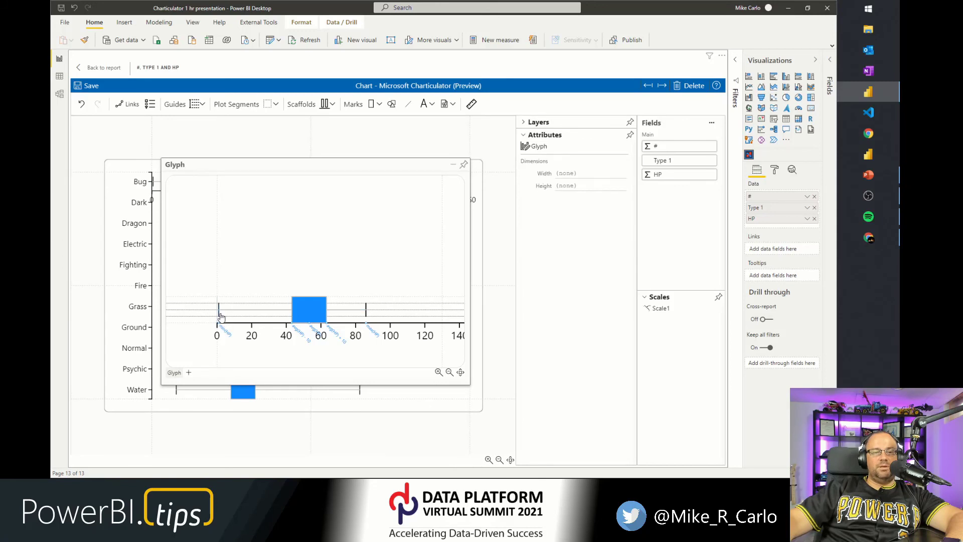
left_click(539, 211)
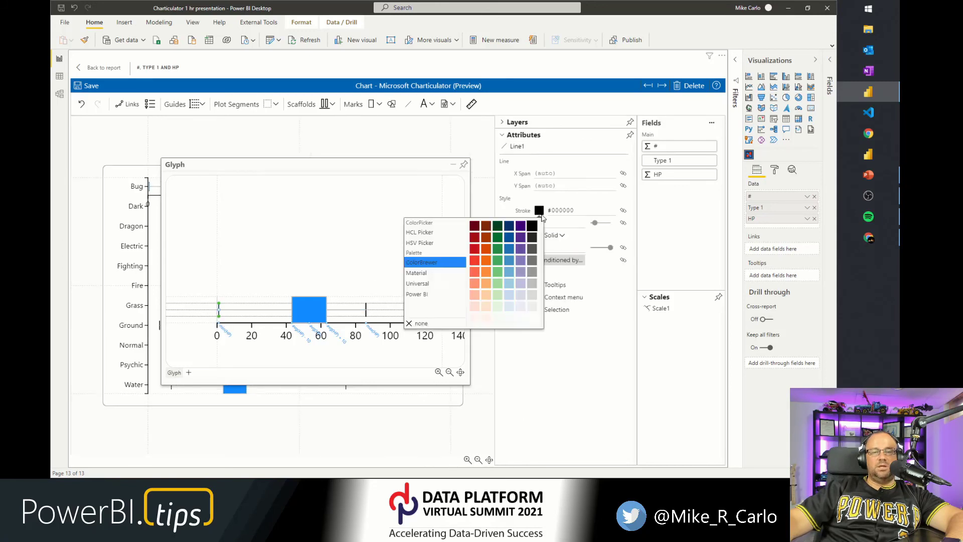
left_click(474, 260)
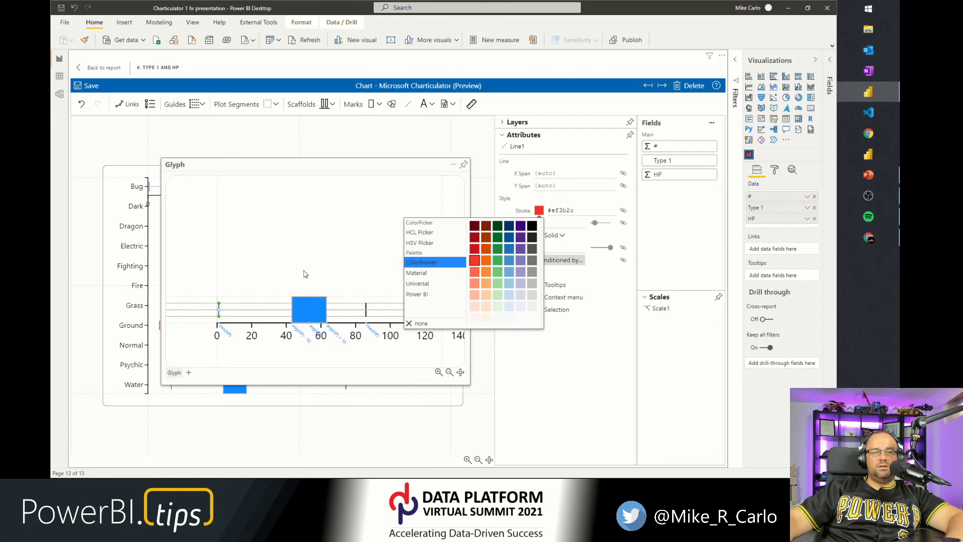
left_click(306, 271)
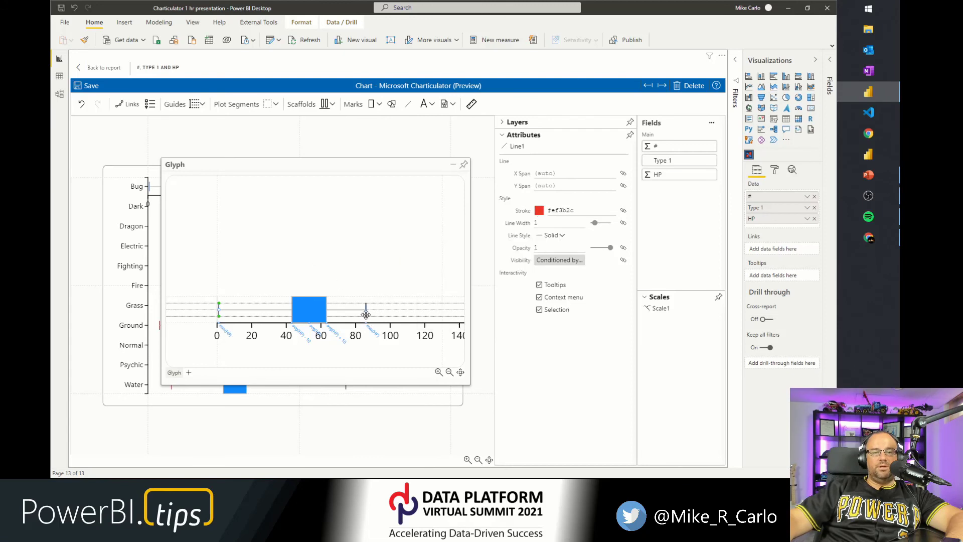
Set the right vertical line's stroke colour to green #41ab5d.
left_click(365, 309)
left_click(540, 211)
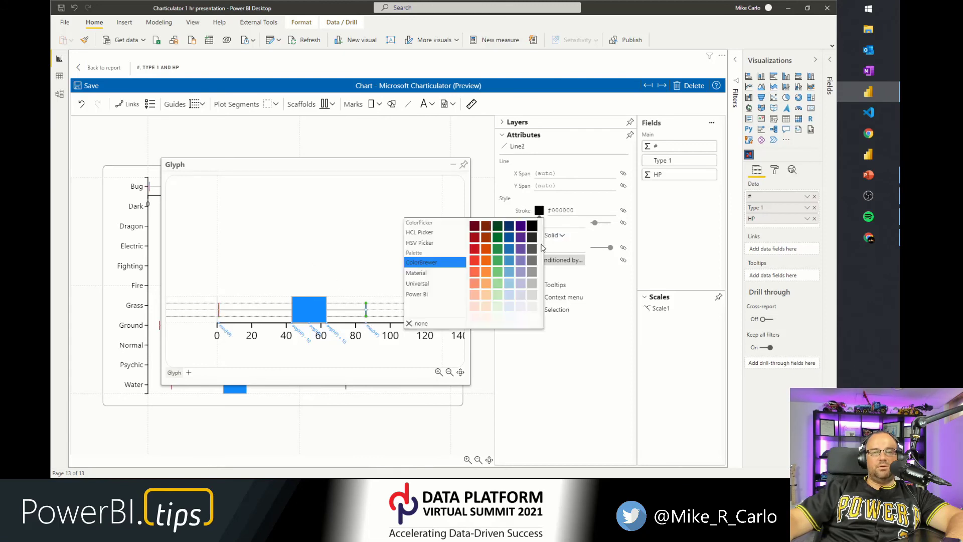
left_click(499, 265)
left_click(325, 228)
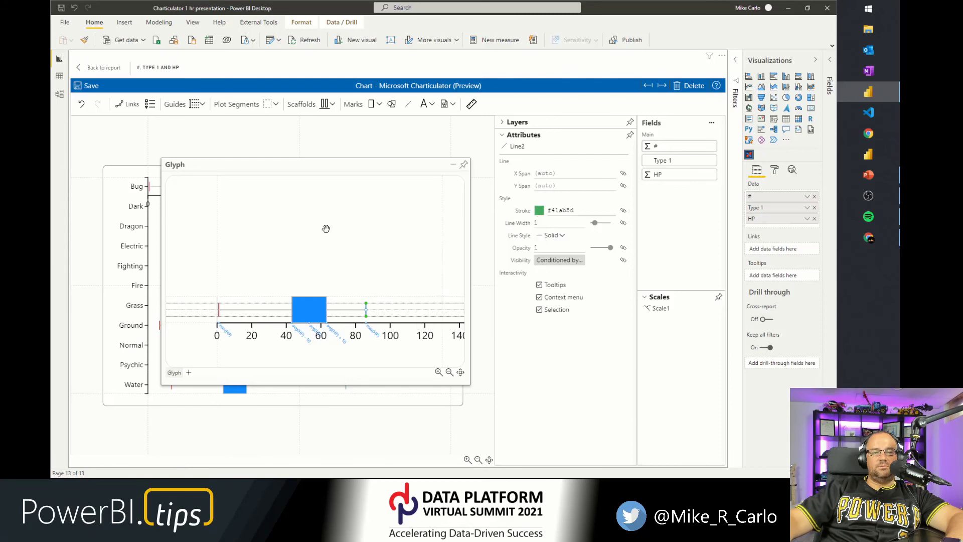
Set the line width of both the left and right vertical whisker lines to 3.
left_click(377, 233)
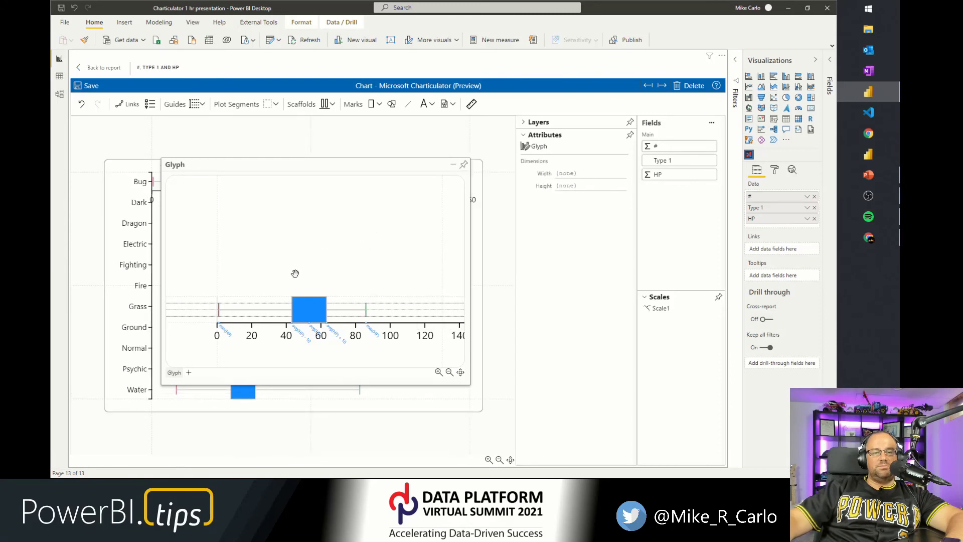
left_click(219, 312)
left_click(542, 222)
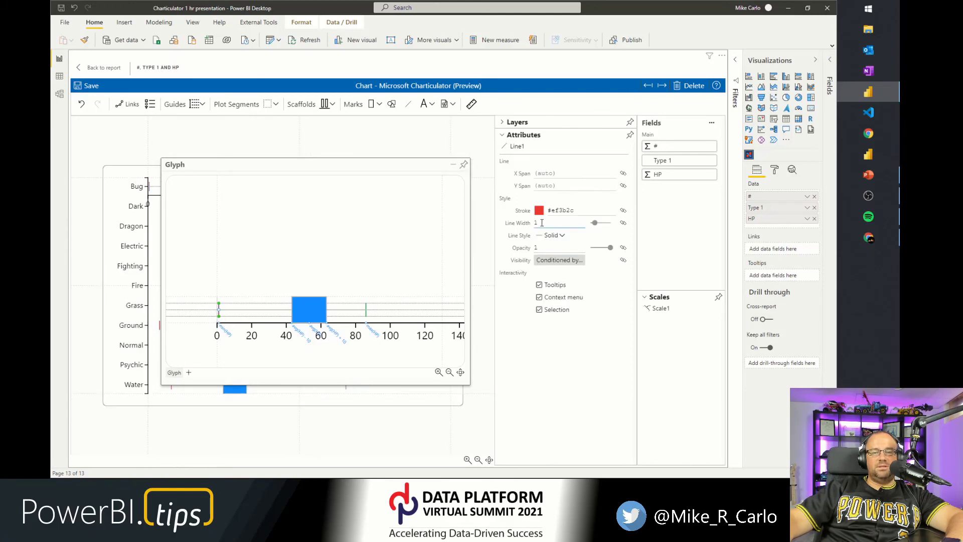
type("3")
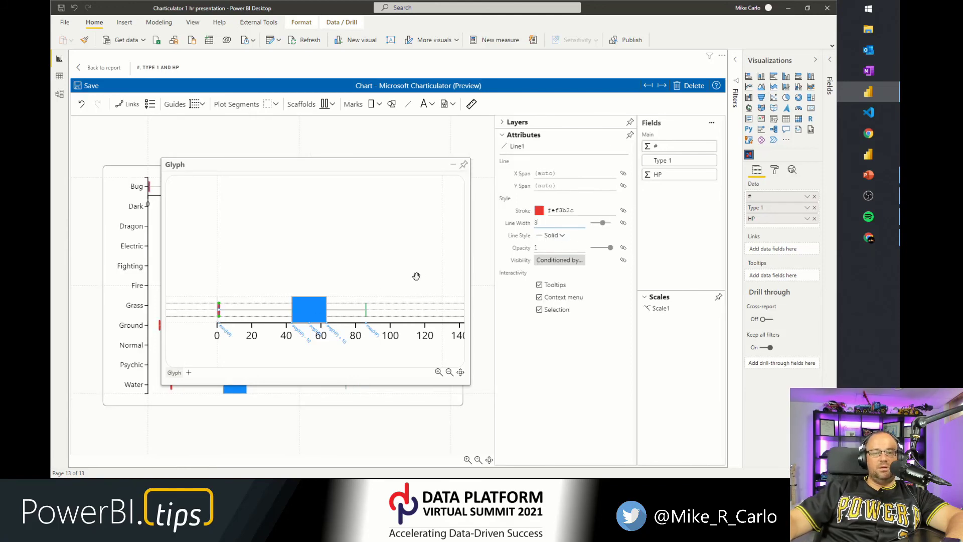
left_click(366, 313)
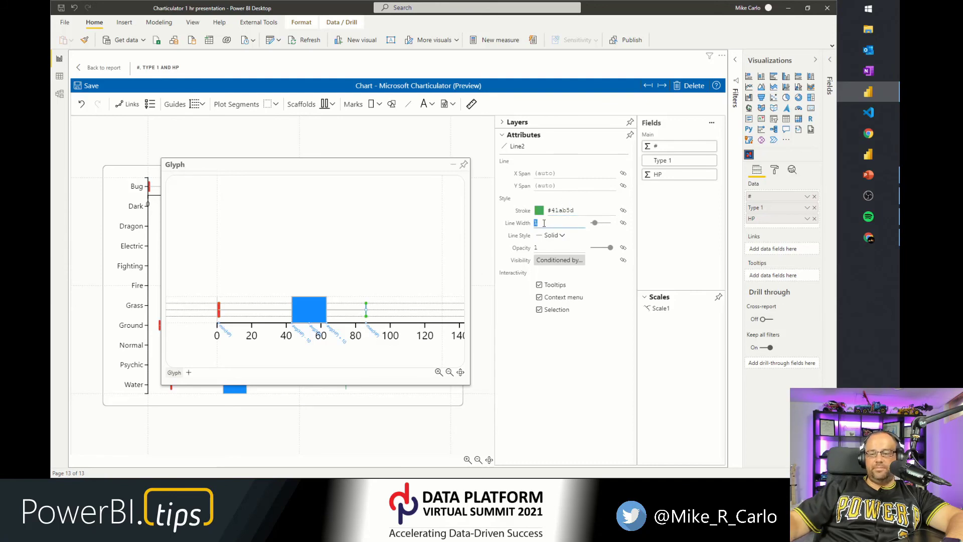
type("3")
Set the horizontal whisker line's width to 4.
left_click(339, 309)
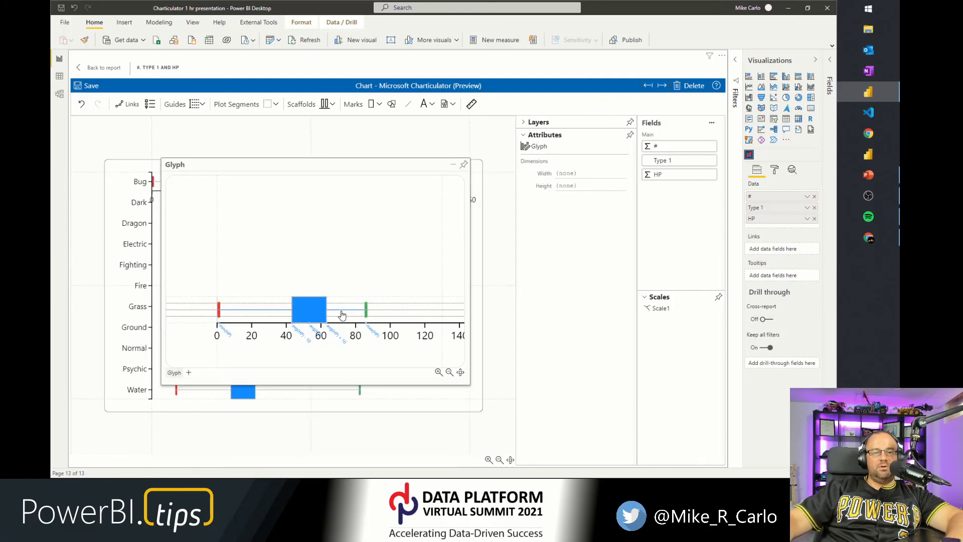
left_click(536, 223)
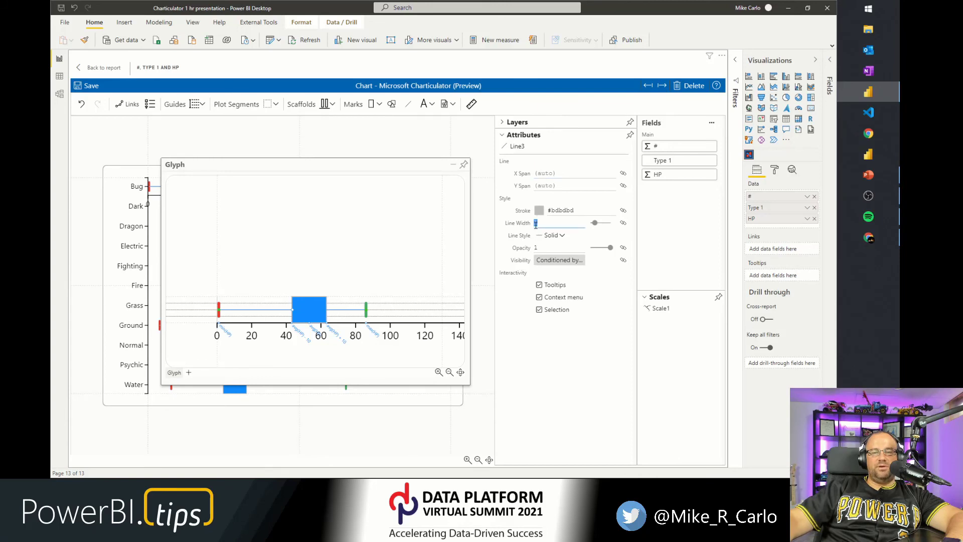
type("4")
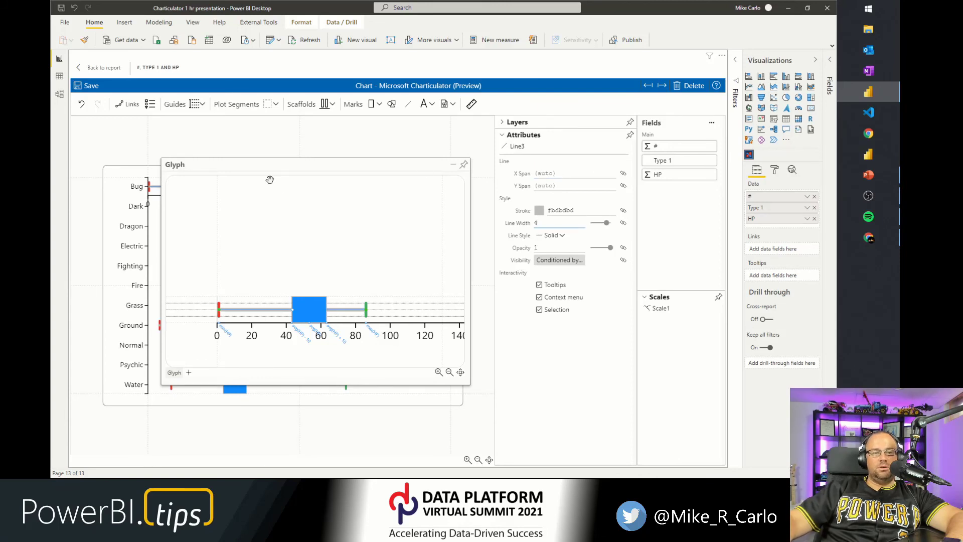
left_click(311, 213)
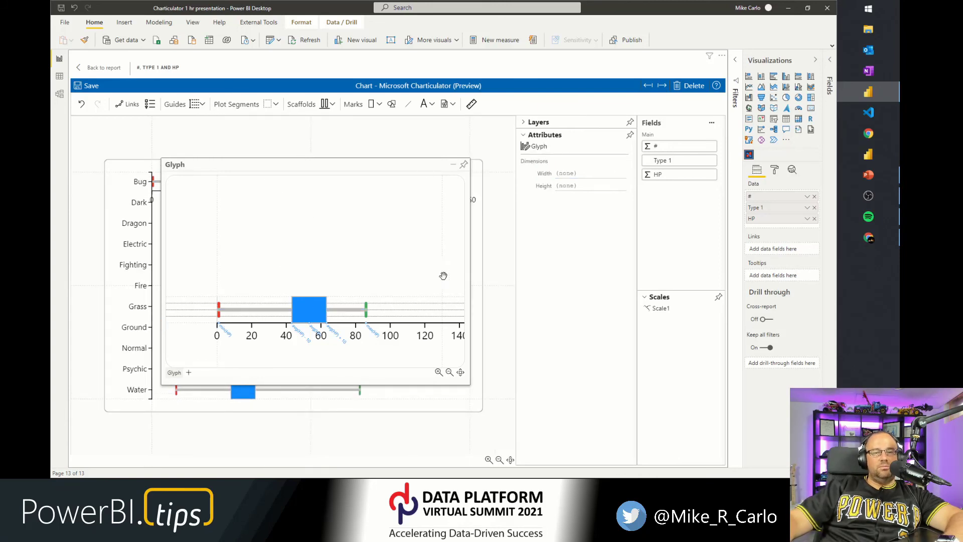
Move the horizontal line Line3 to the top of the glyph's layer order.
scroll(226, 306, "up", 5)
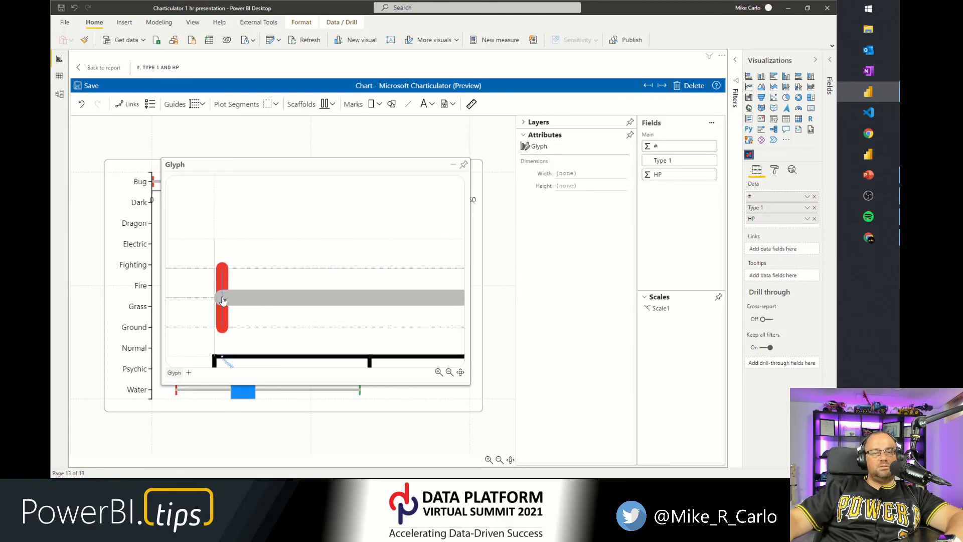
scroll(230, 307, "down", 3)
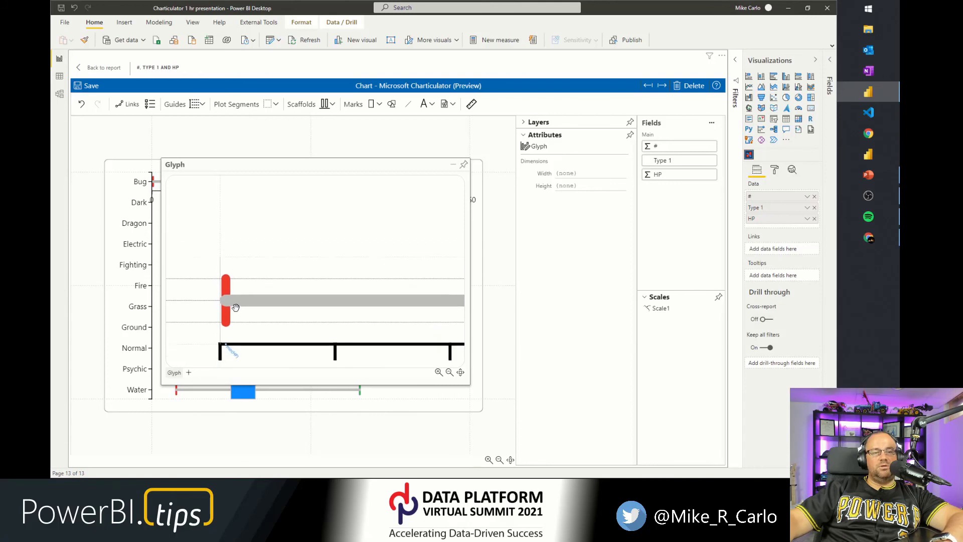
scroll(243, 307, "down", 2)
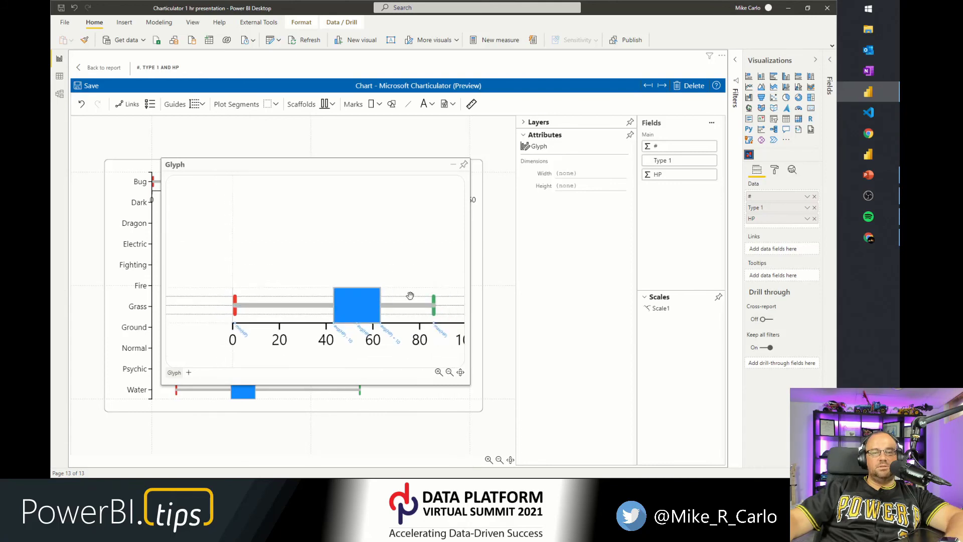
left_click(540, 122)
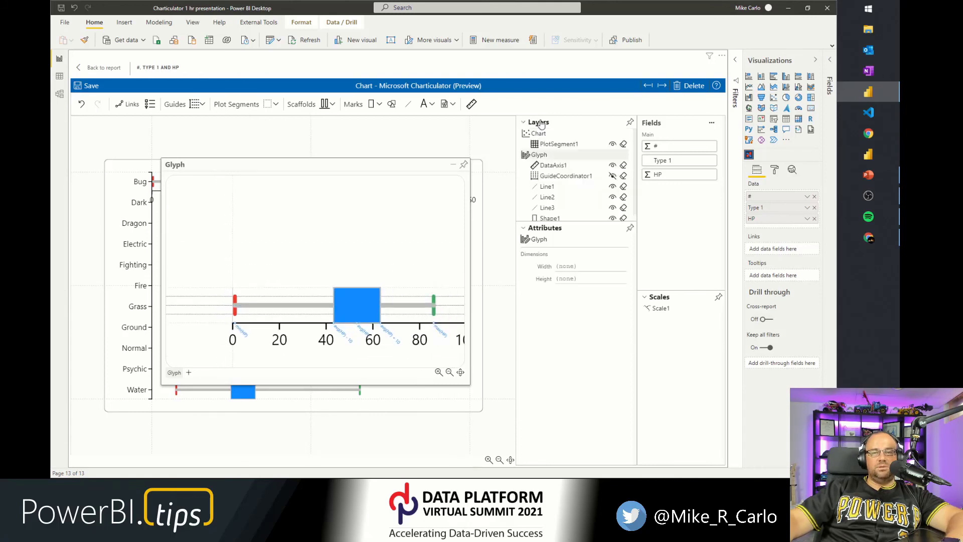
left_click(548, 207)
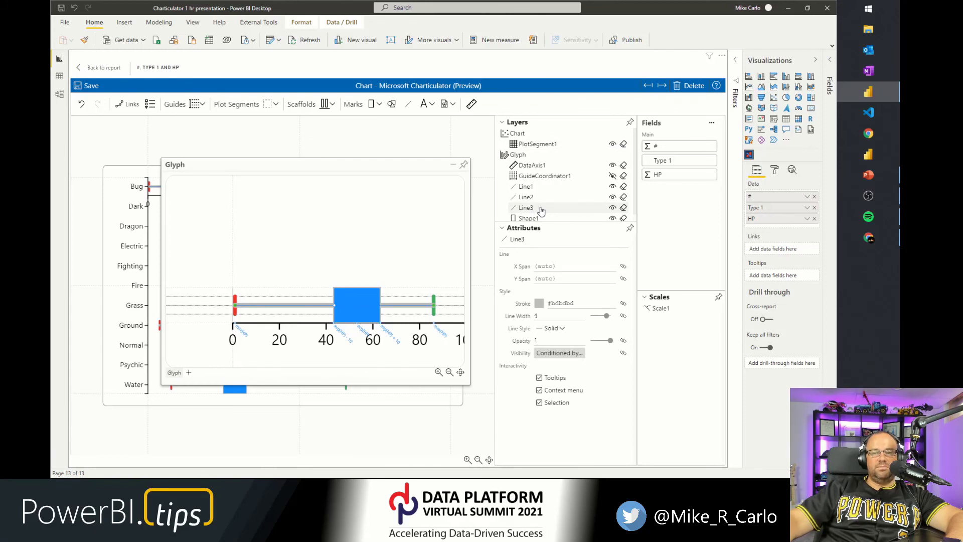
left_click_drag(541, 211, 546, 185)
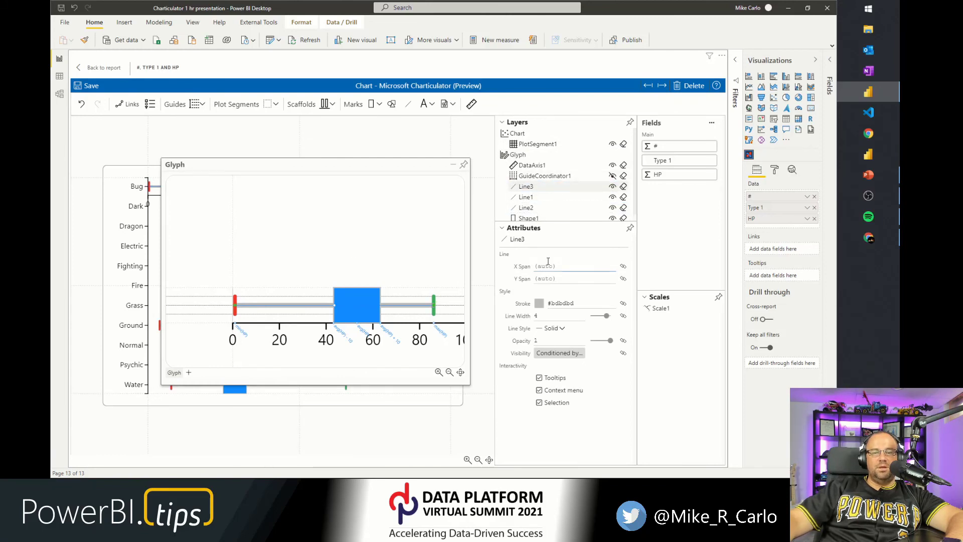
Set the horizontal line's style to Dashed, after briefly trying Dotted.
left_click(552, 328)
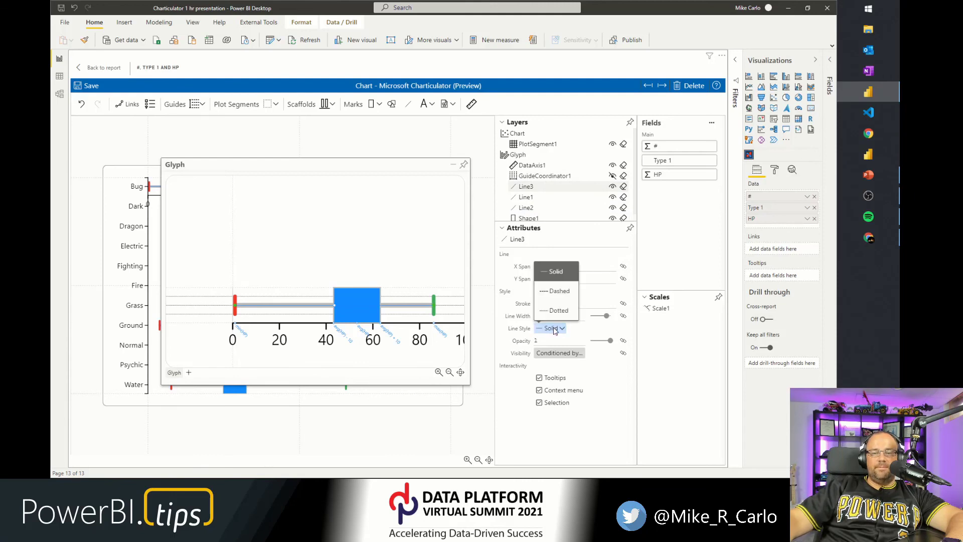
left_click(559, 292)
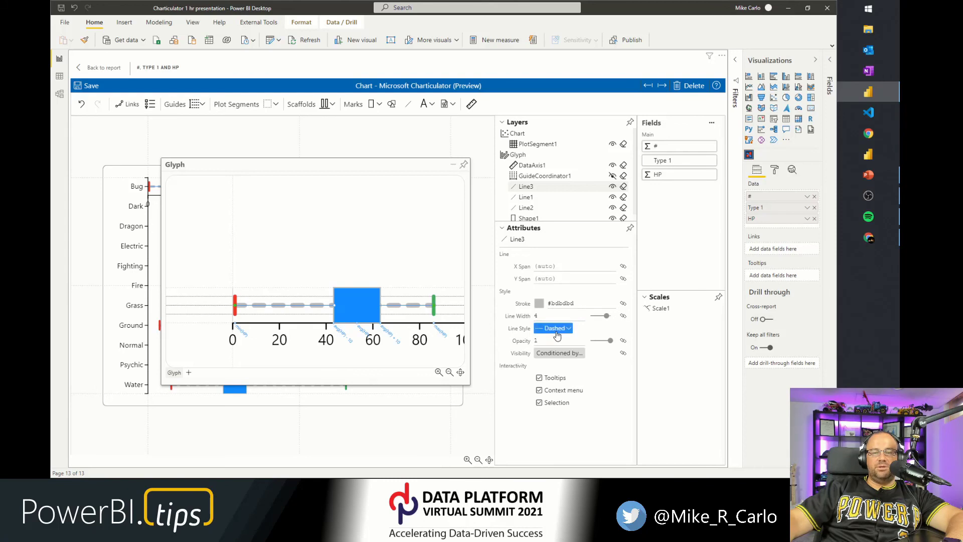
left_click(559, 329)
left_click(559, 311)
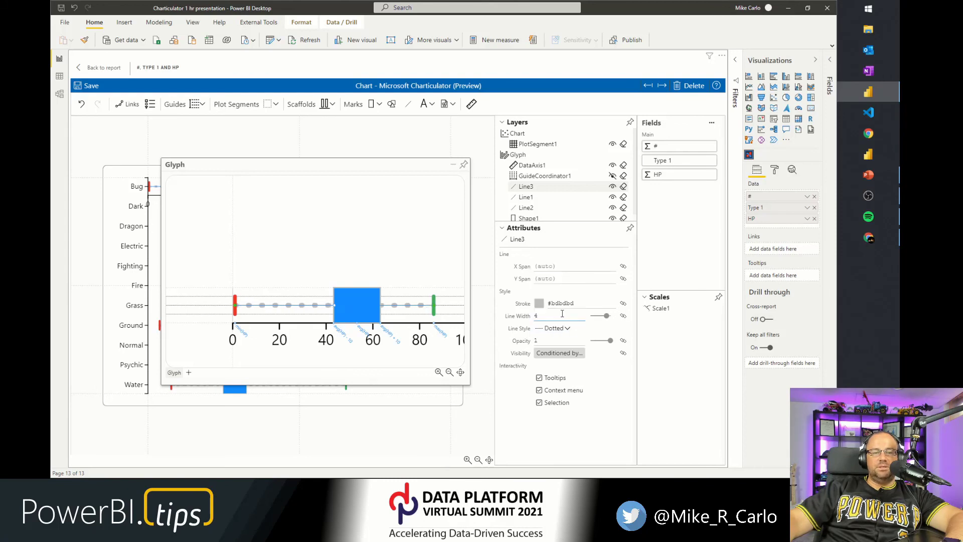
left_click(557, 329)
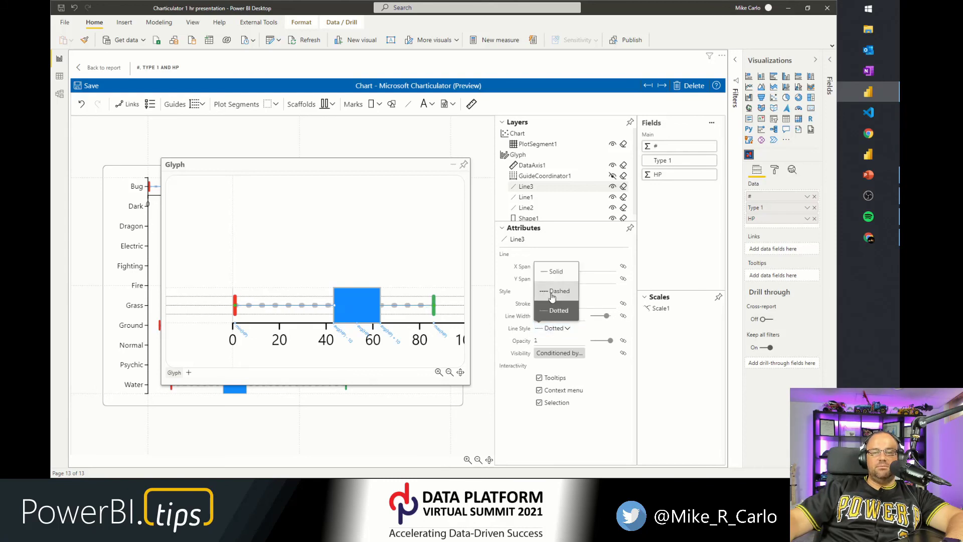
left_click(549, 300)
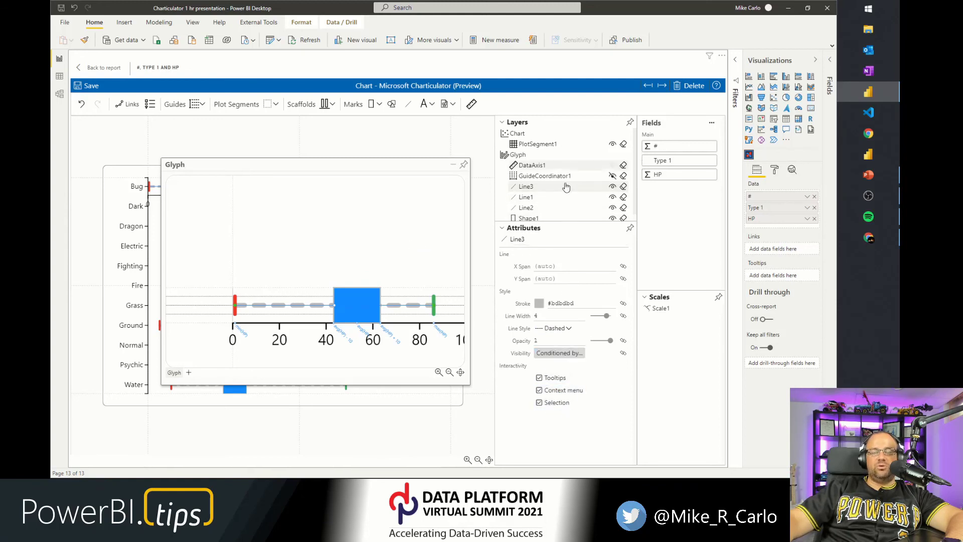
Dock the glyph editor panel into the side pane.
left_click(503, 229)
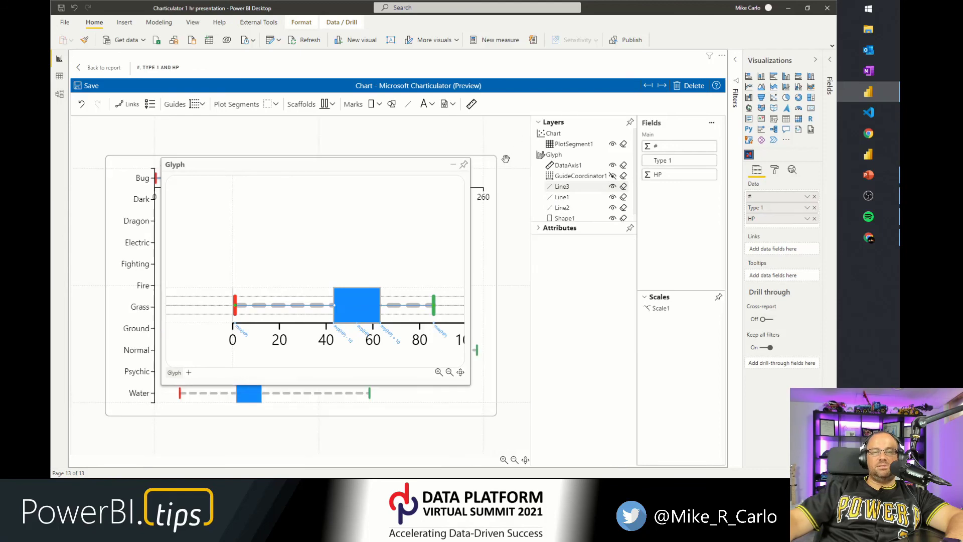
left_click(463, 164)
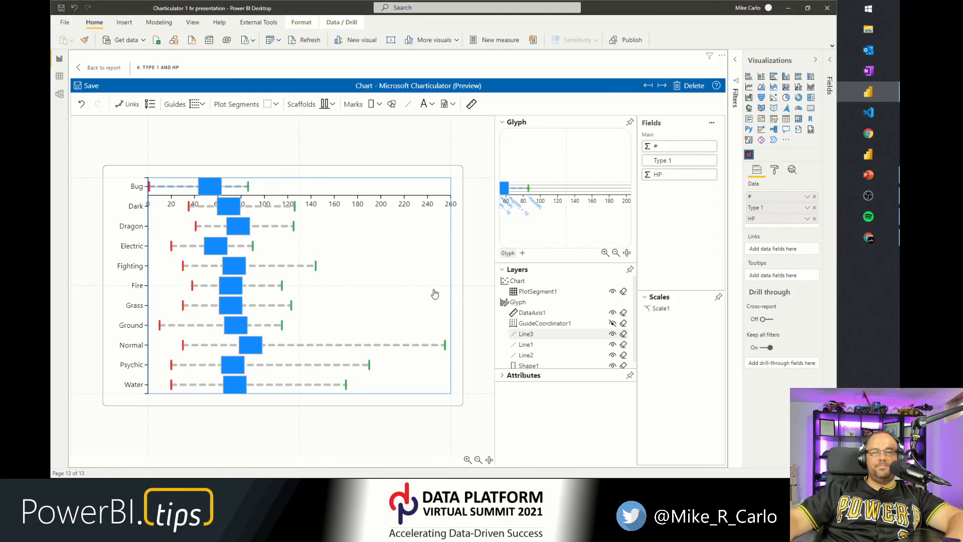
scroll(555, 325, "down", 1)
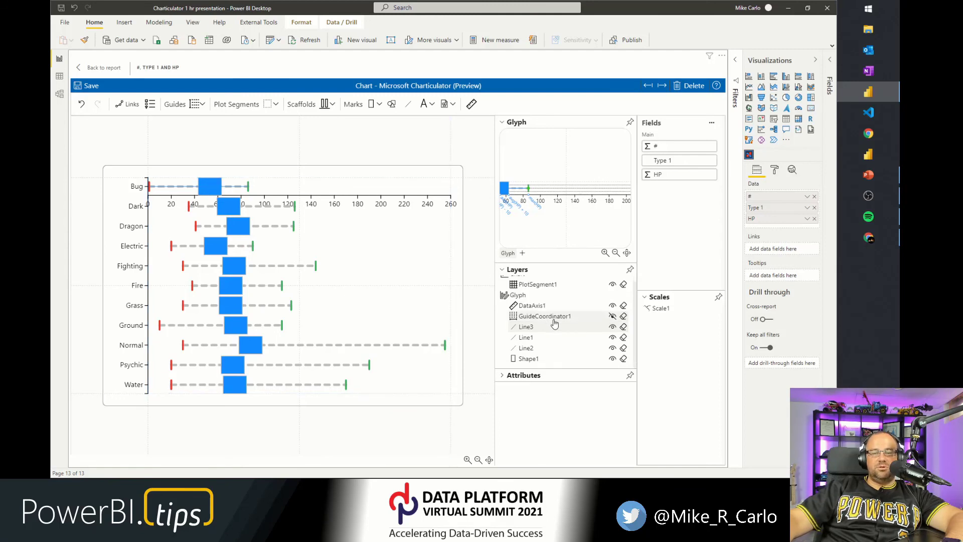
scroll(550, 299, "up", 1)
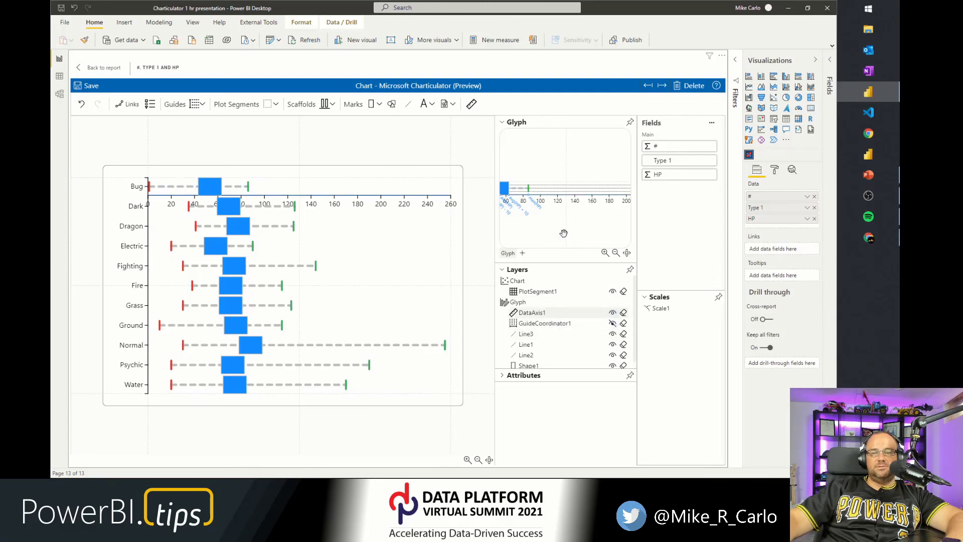
Set the data axis to be visible on the Last glyph only.
left_click(521, 377)
left_click(507, 270)
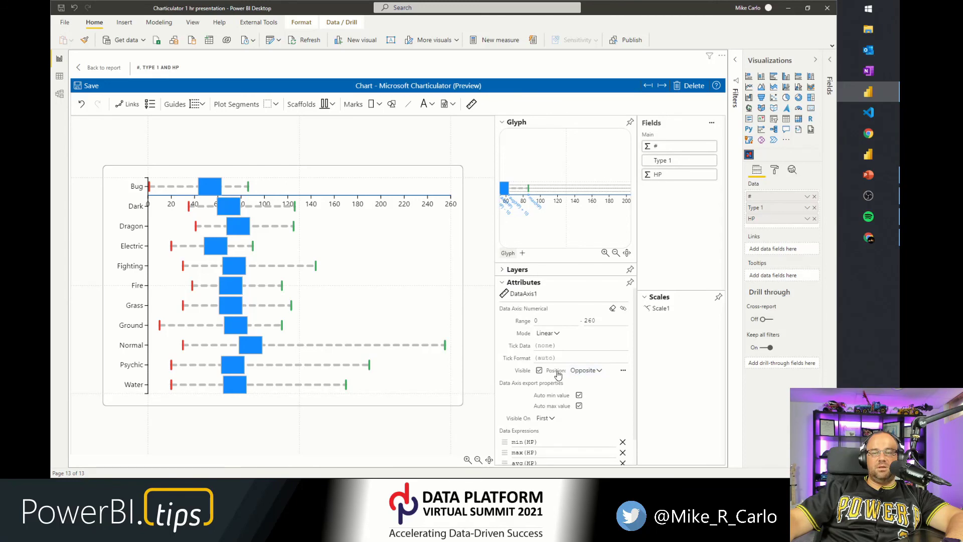
left_click(550, 420)
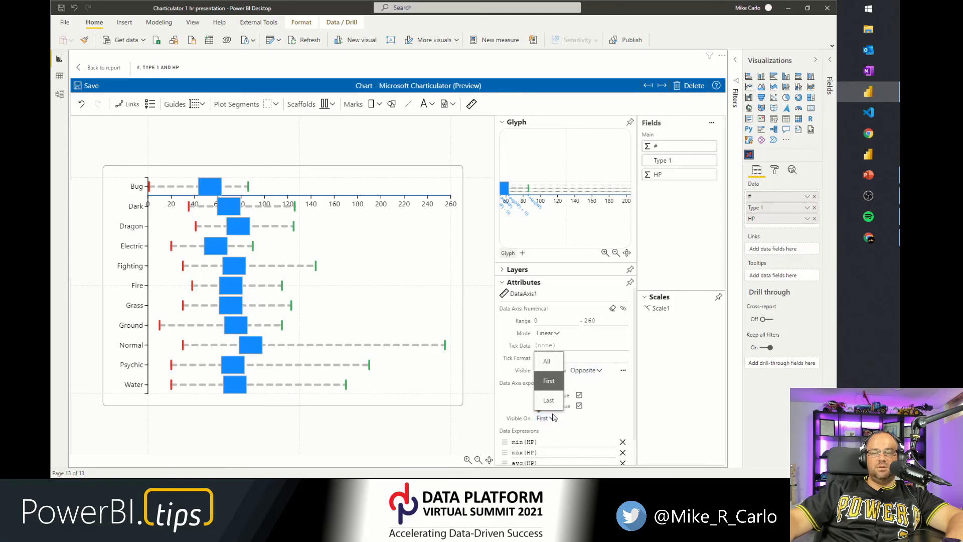
left_click(549, 400)
Enlarge the chart's bottom margin to about 25.
left_click(320, 428)
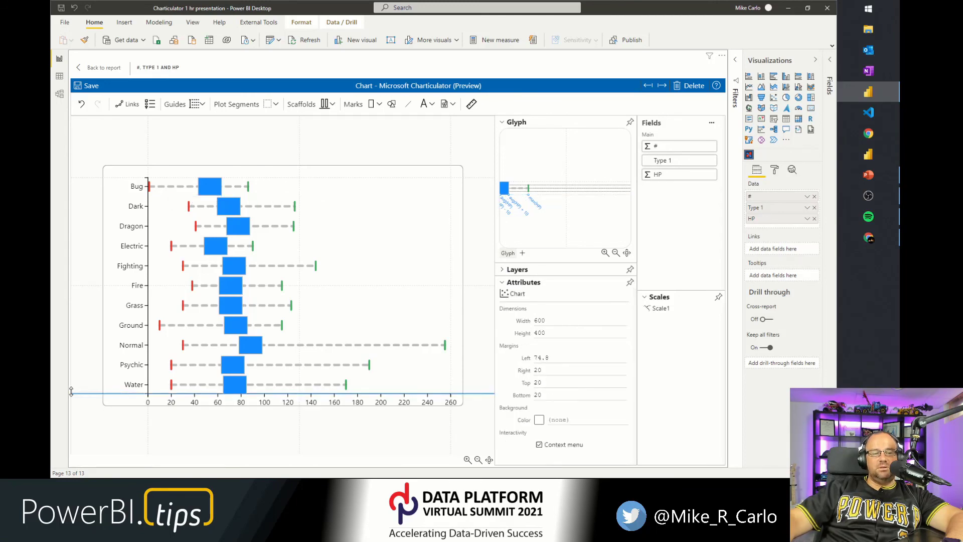
mouse_move(77, 393)
left_mouse_down()
mouse_move(85, 372)
mouse_move(86, 390)
left_mouse_up()
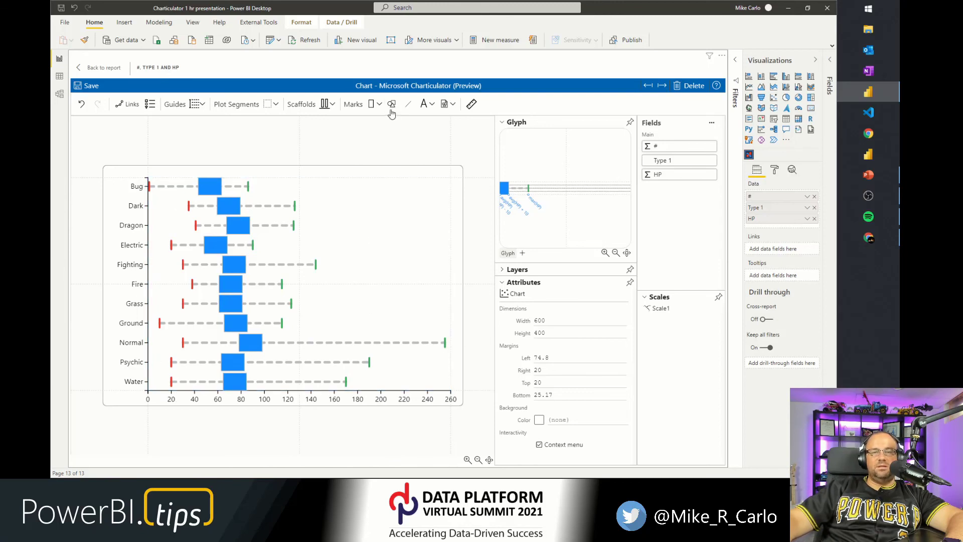
Add a text mark next to the right whisker and bind its text to the Type 1 field.
left_click(424, 104)
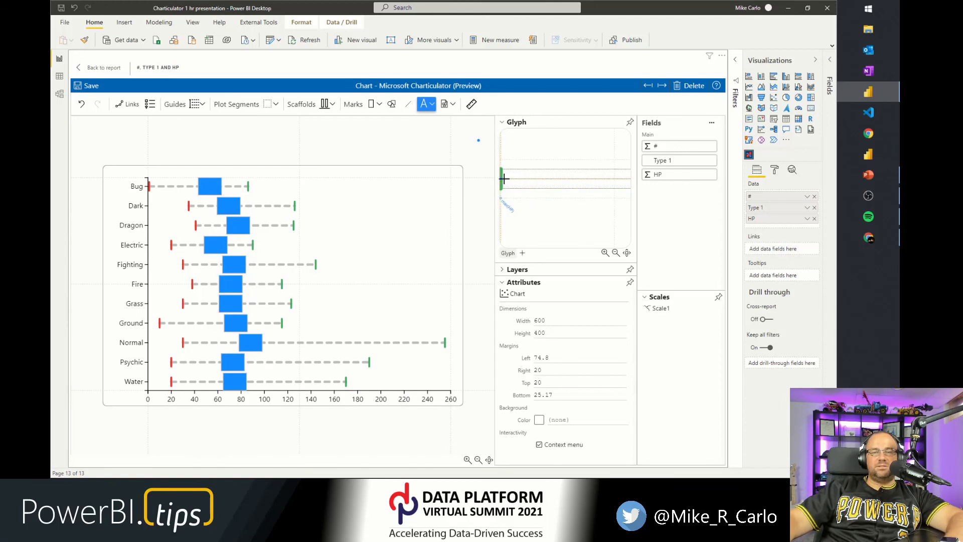
left_click(501, 177)
left_click_drag(508, 198, 536, 180)
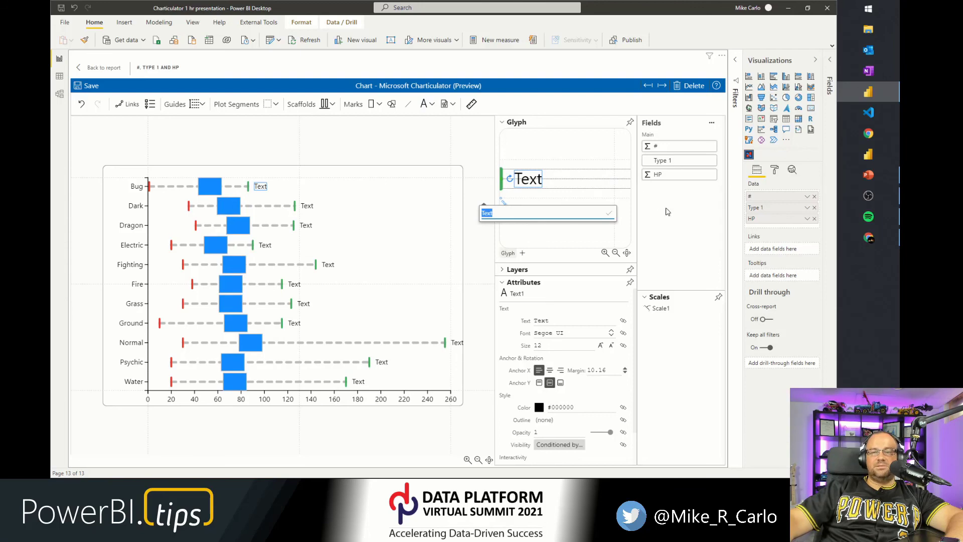
left_click(656, 211)
left_click_drag(660, 161, 528, 183)
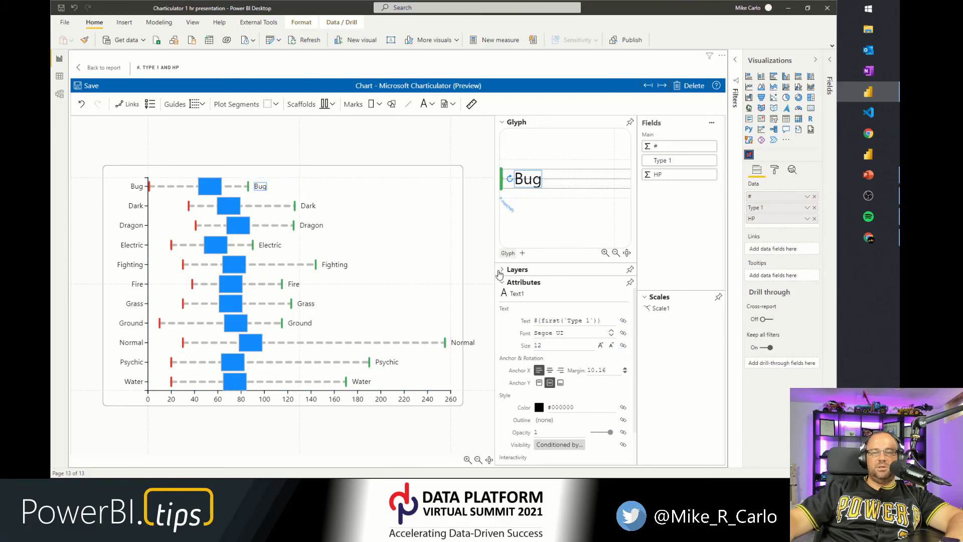
Hide the plot segment's categorical Y axis.
left_click(503, 270)
left_click(529, 292)
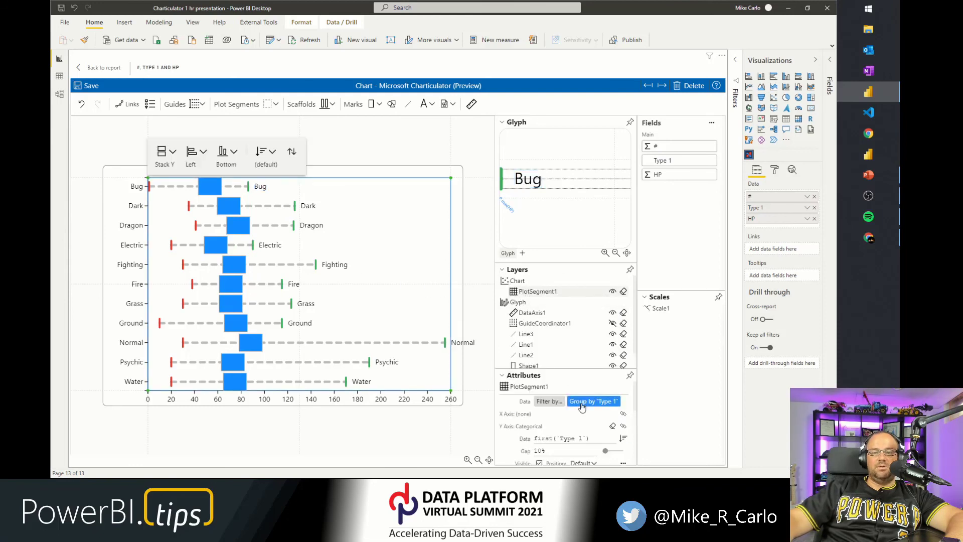
scroll(567, 416, "down", 5)
scroll(579, 415, "up", 2)
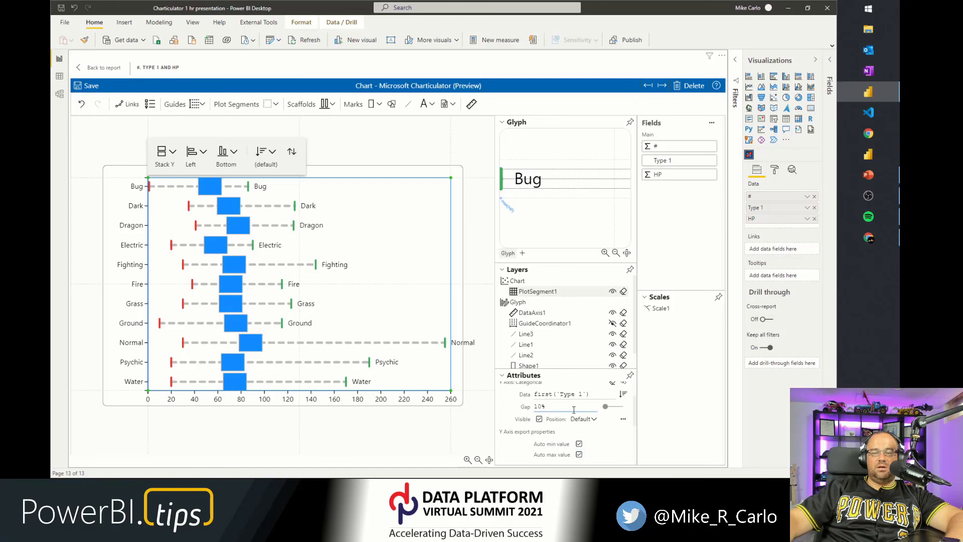
left_click(539, 419)
Set the chart's left margin to about 29 and right margin to about 58.
left_click(141, 421)
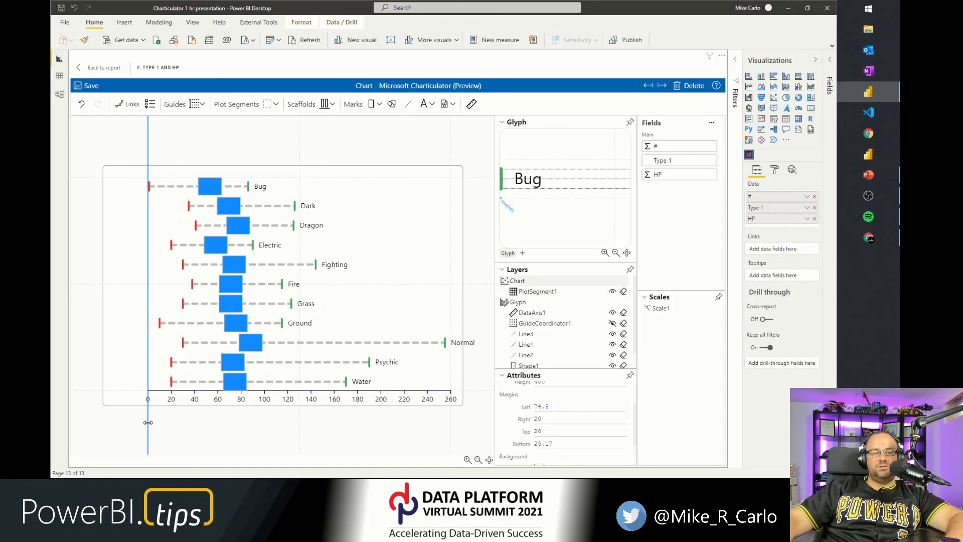
left_click_drag(147, 421, 121, 424)
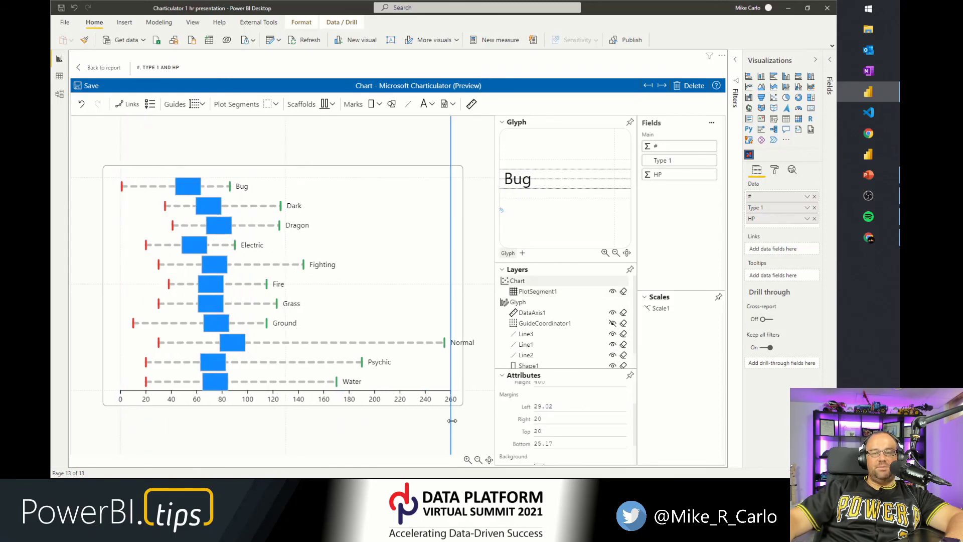
left_click_drag(451, 423, 429, 424)
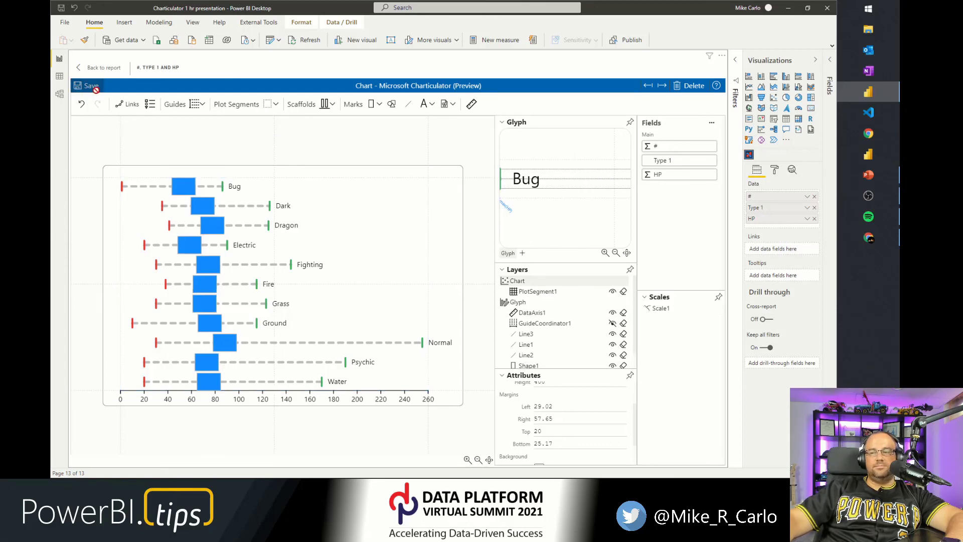
Leave the Charticulator editor and return to the report page showing the finished box plot.
left_click(103, 69)
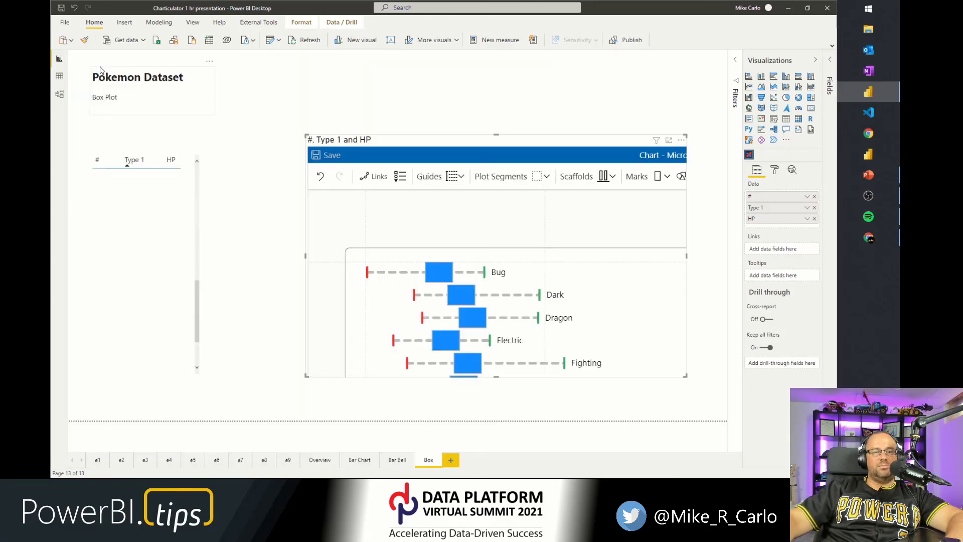
left_click(264, 289)
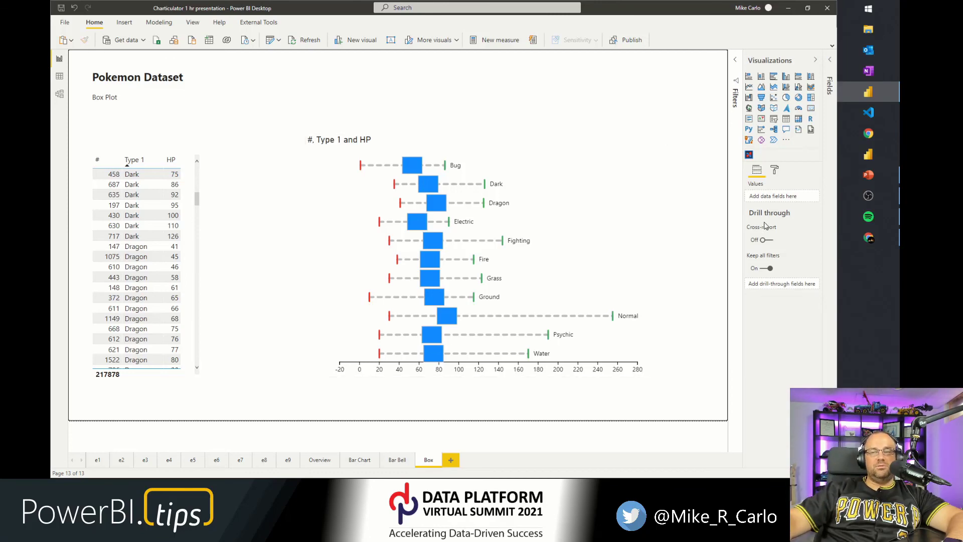
Switch to Chrome and open youtube.com/powerbitips in a new tab.
left_click(872, 239)
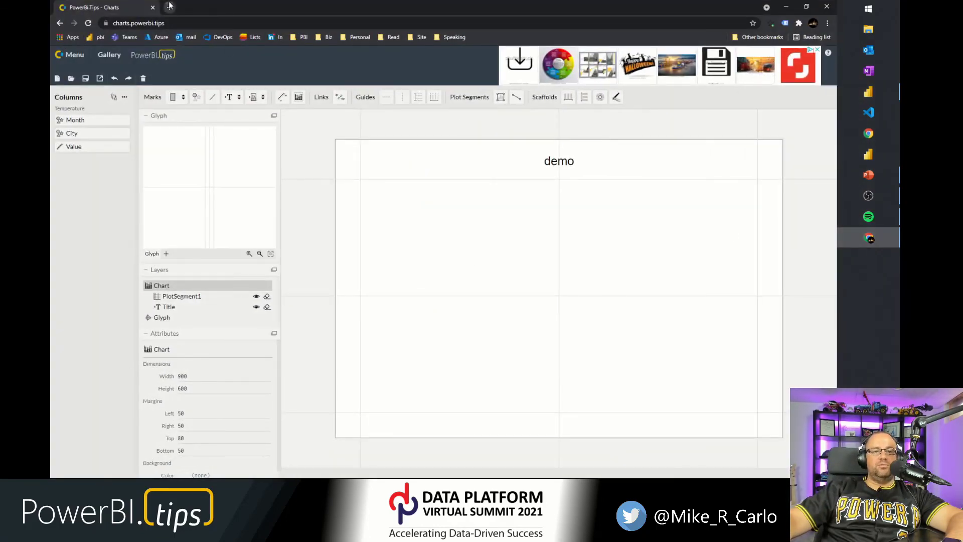
left_click(169, 7)
type("youtube.")
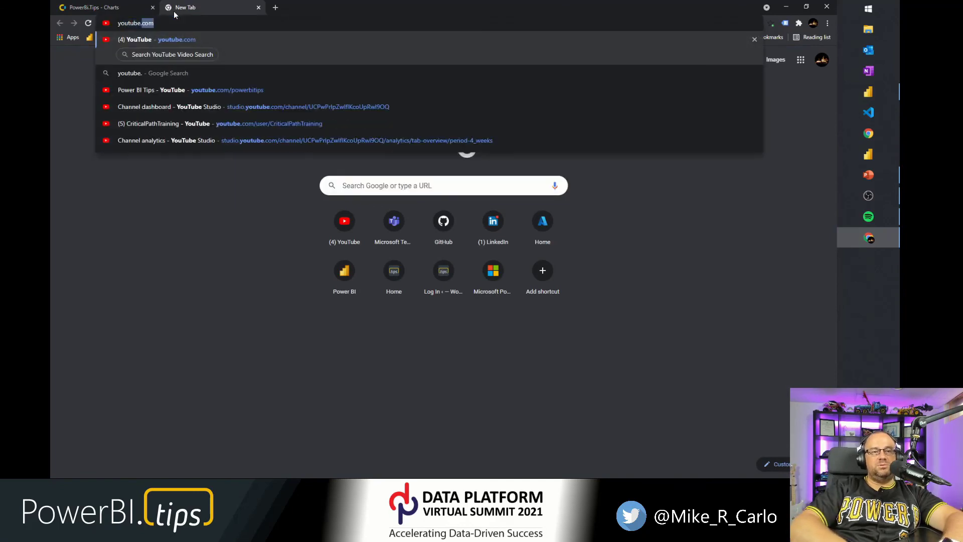
type("com/powerbi")
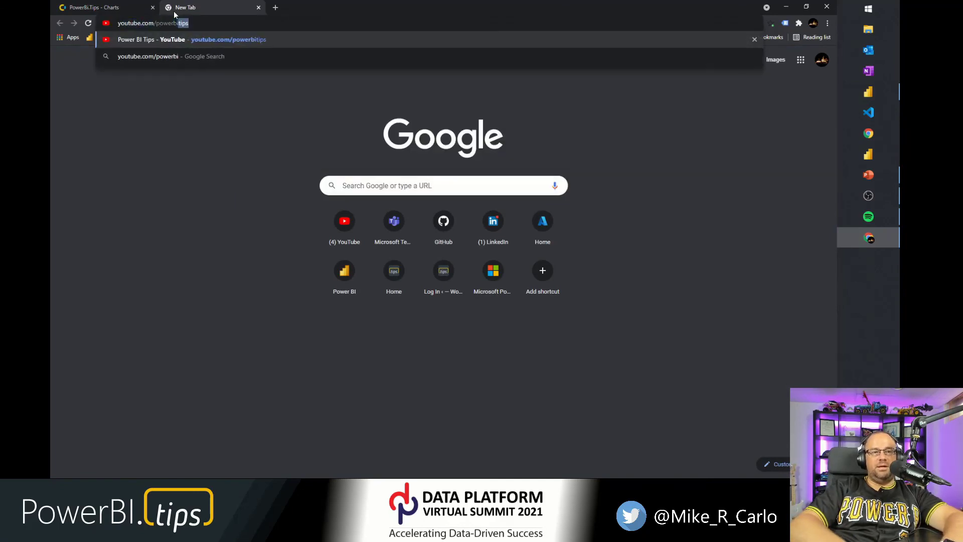
type("tips")
key("Return")
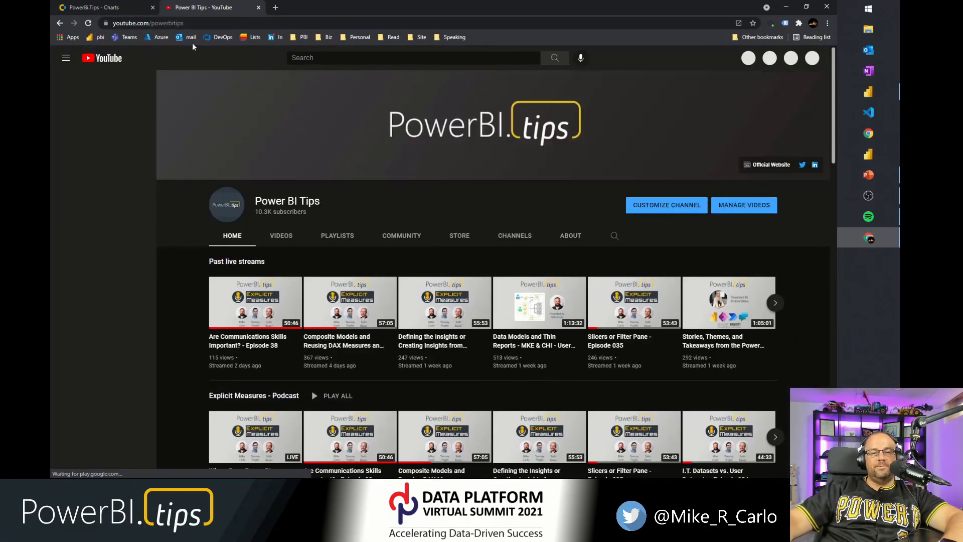
Open the channel's Season 1 - Charticulator playlist from its playlists.
scroll(356, 339, "down", 3)
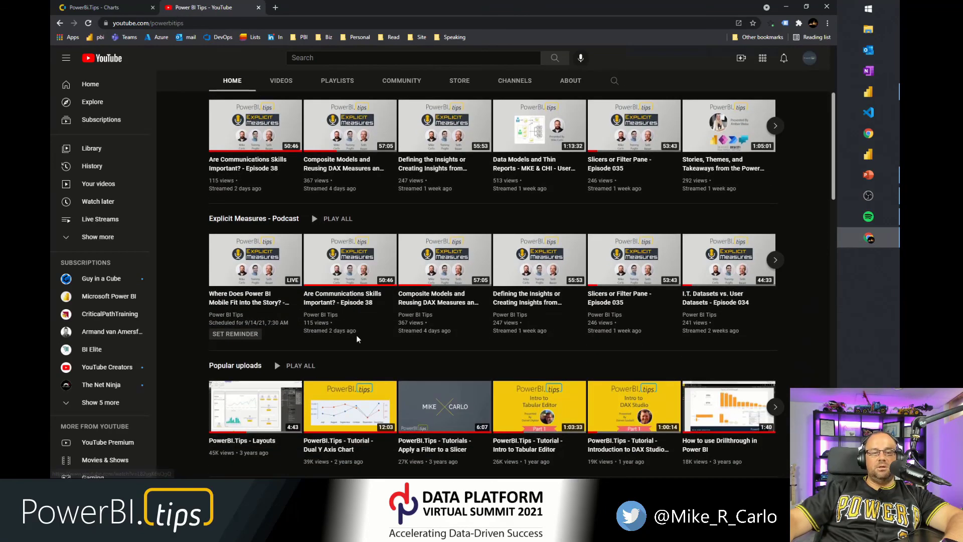
scroll(357, 331, "down", 1)
scroll(359, 323, "up", 4)
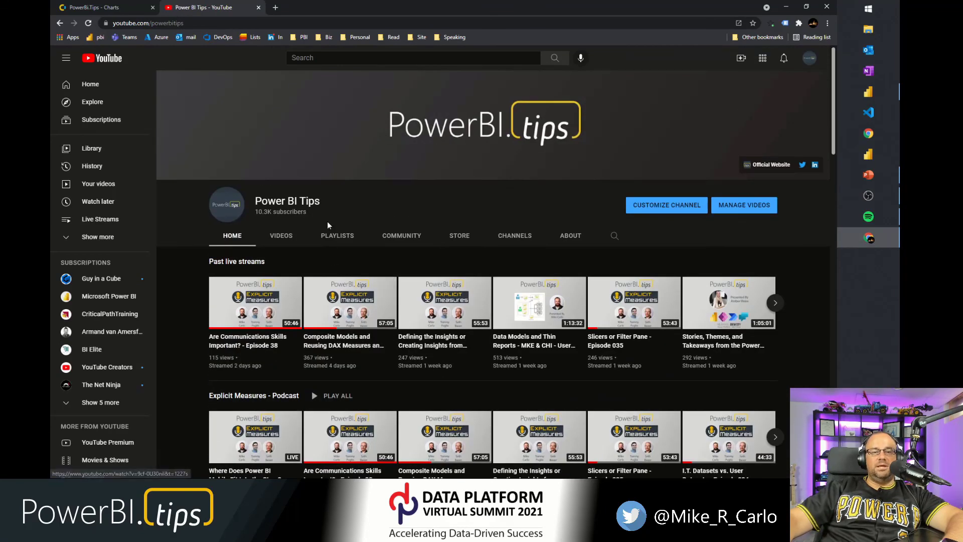
left_click(326, 236)
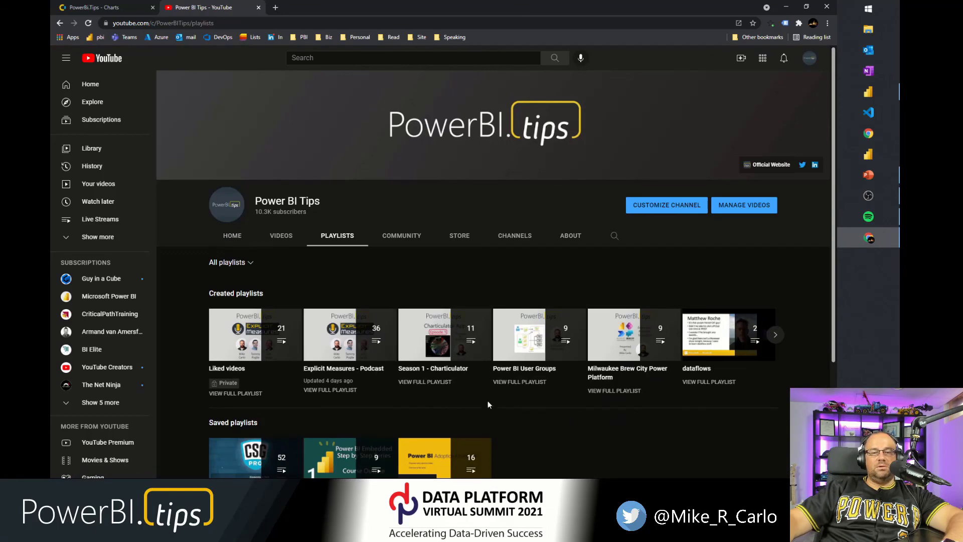
left_click(435, 374)
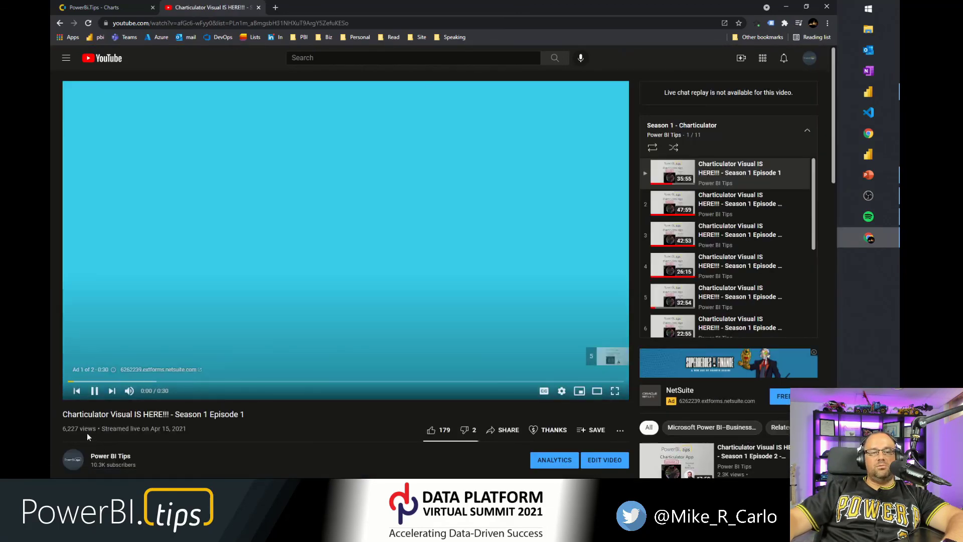
Pause the playing video and browse through the Season 1 Charticulator episode list.
left_click(94, 391)
scroll(707, 213, "down", 4)
scroll(707, 213, "up", 4)
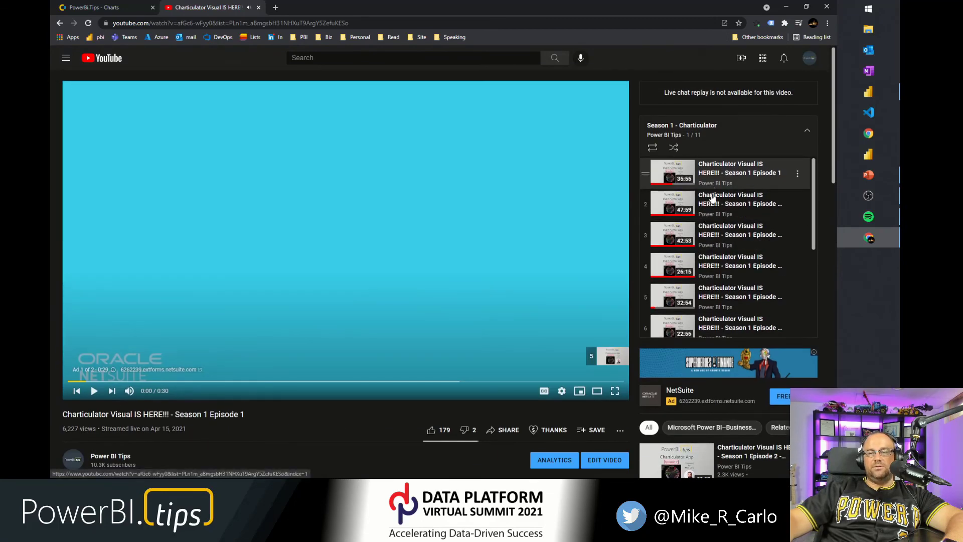
scroll(708, 215, "down", 3)
scroll(716, 243, "up", 3)
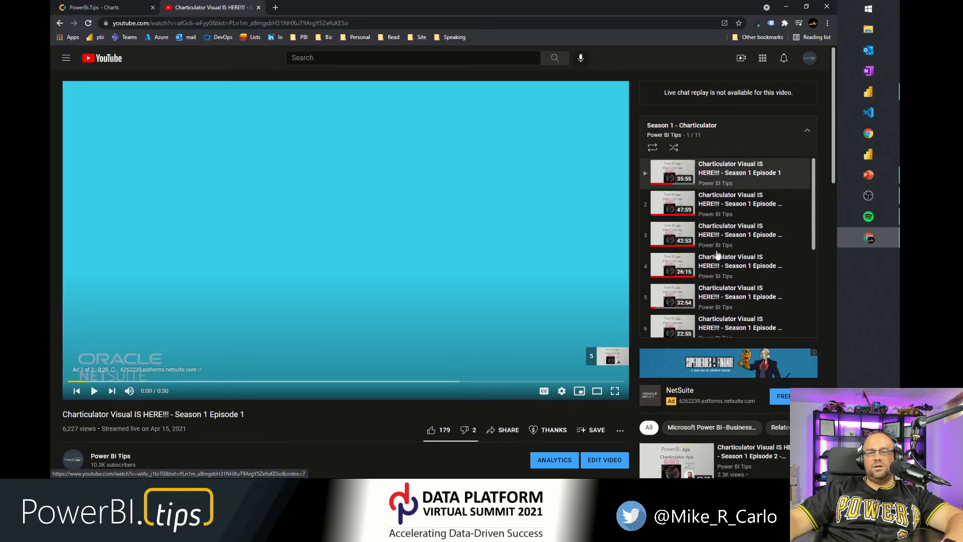
scroll(719, 238, "down", 3)
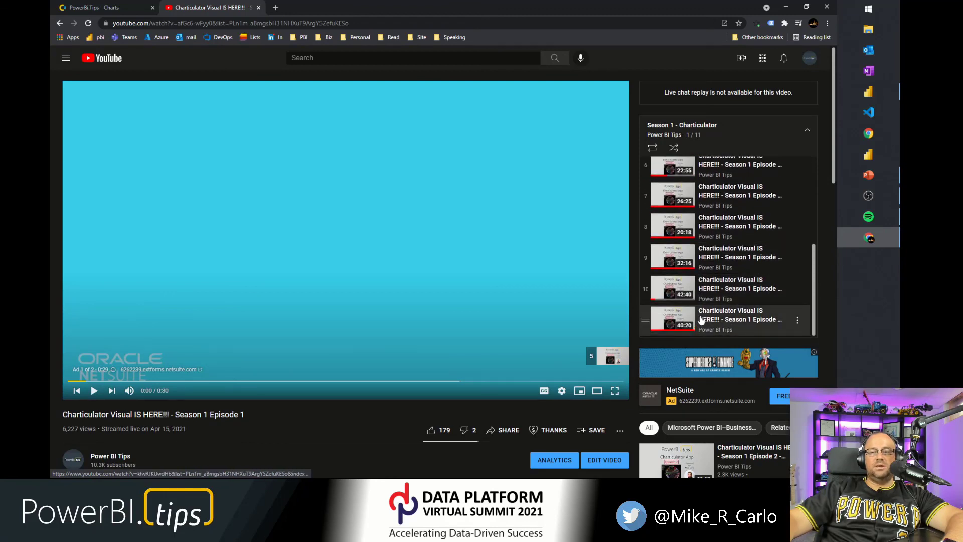
scroll(701, 311, "up", 3)
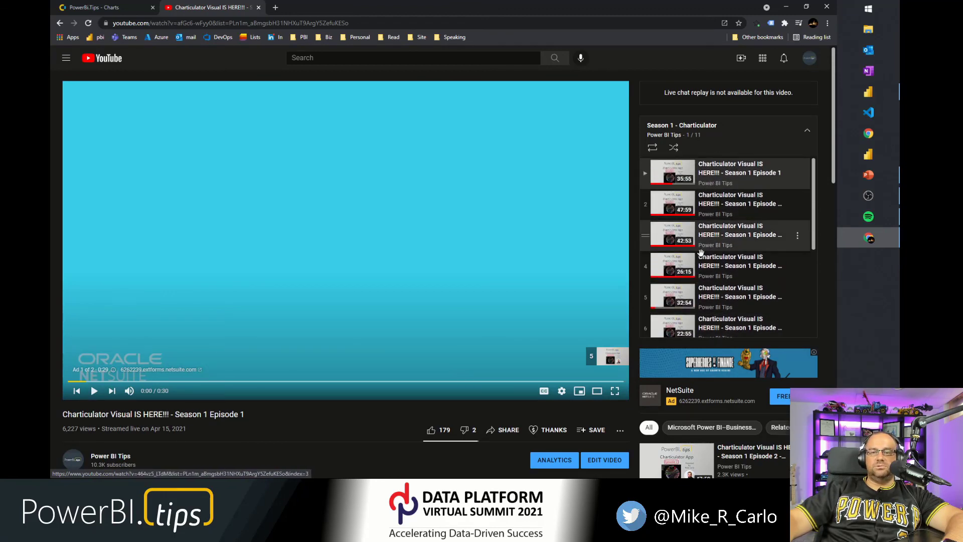
scroll(701, 252, "down", 3)
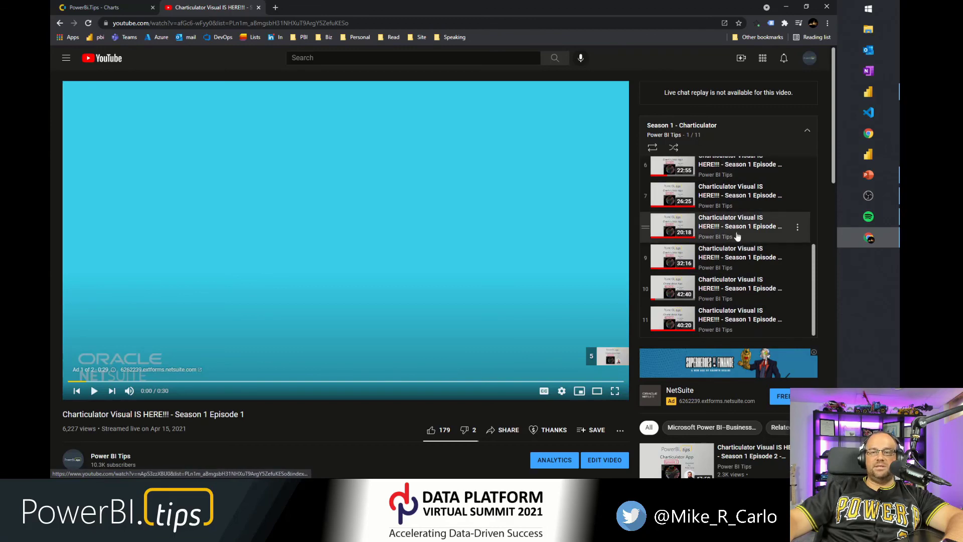
Minimize the browser and Power BI Desktop windows.
left_click(783, 8)
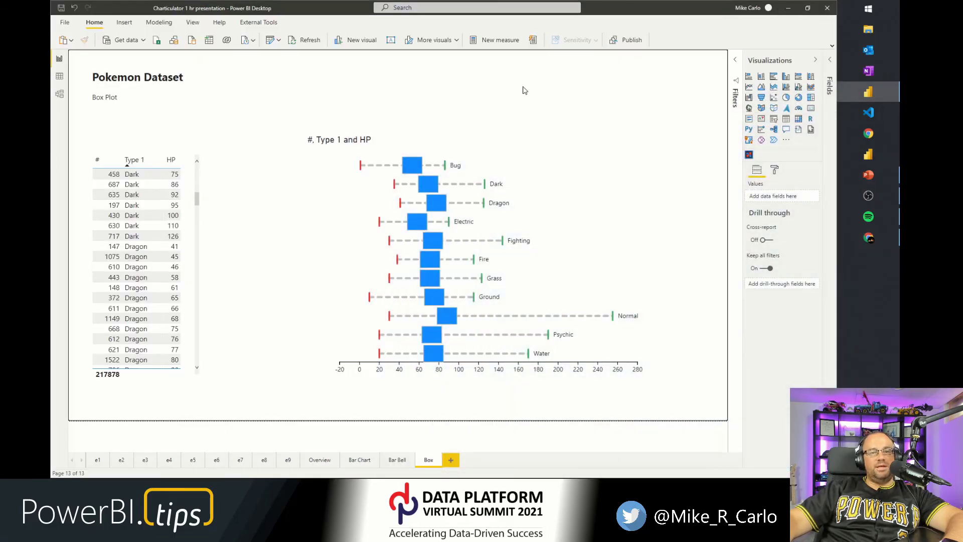
left_click(788, 8)
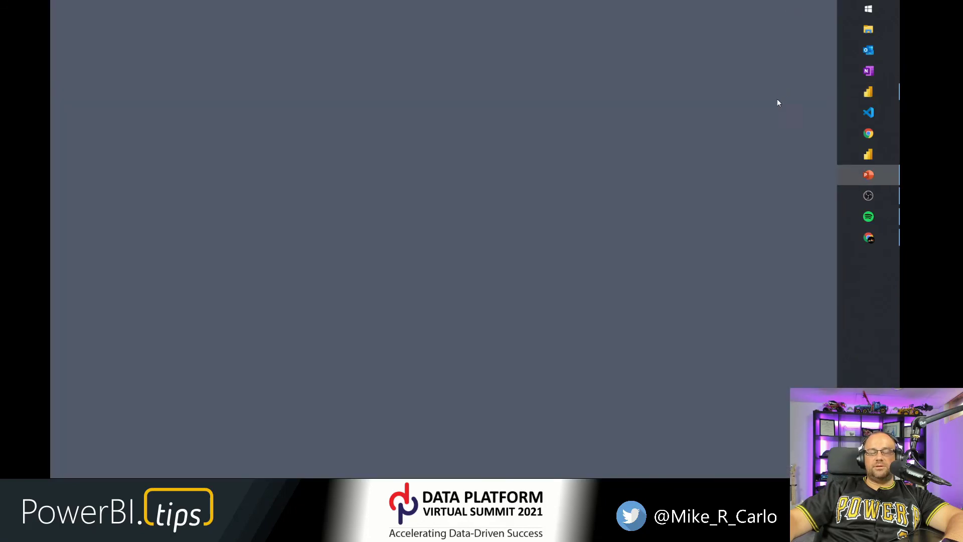